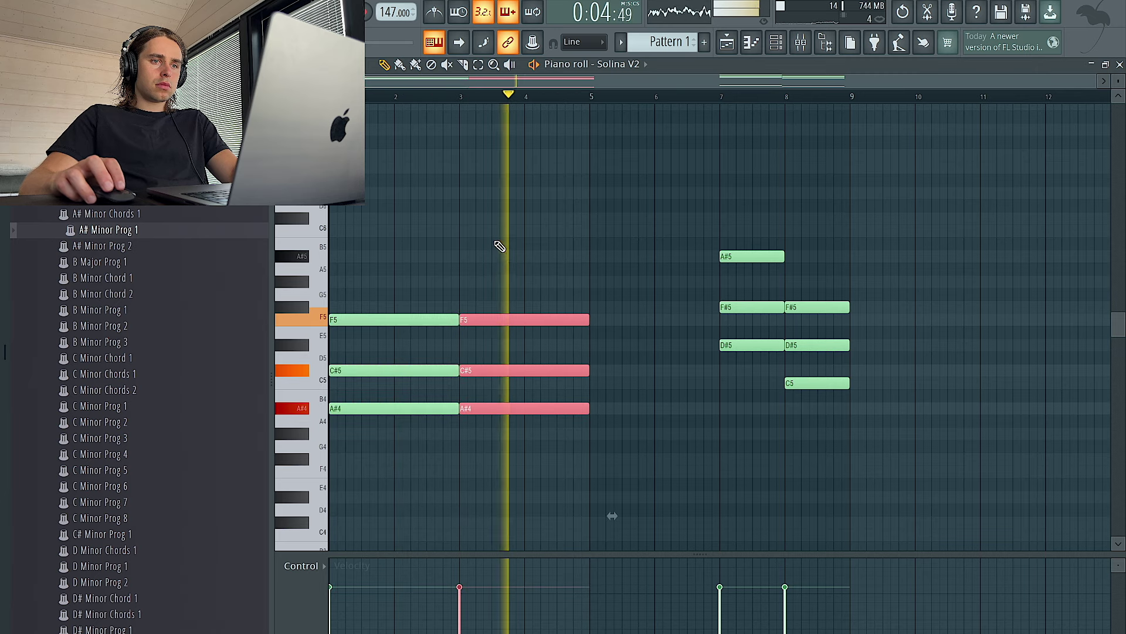
- Duplicate the selected two-bar A#4, C#5, F5 chord with its bass note into bars 5 and 6, and deselect the notes
key("ctrl+b")
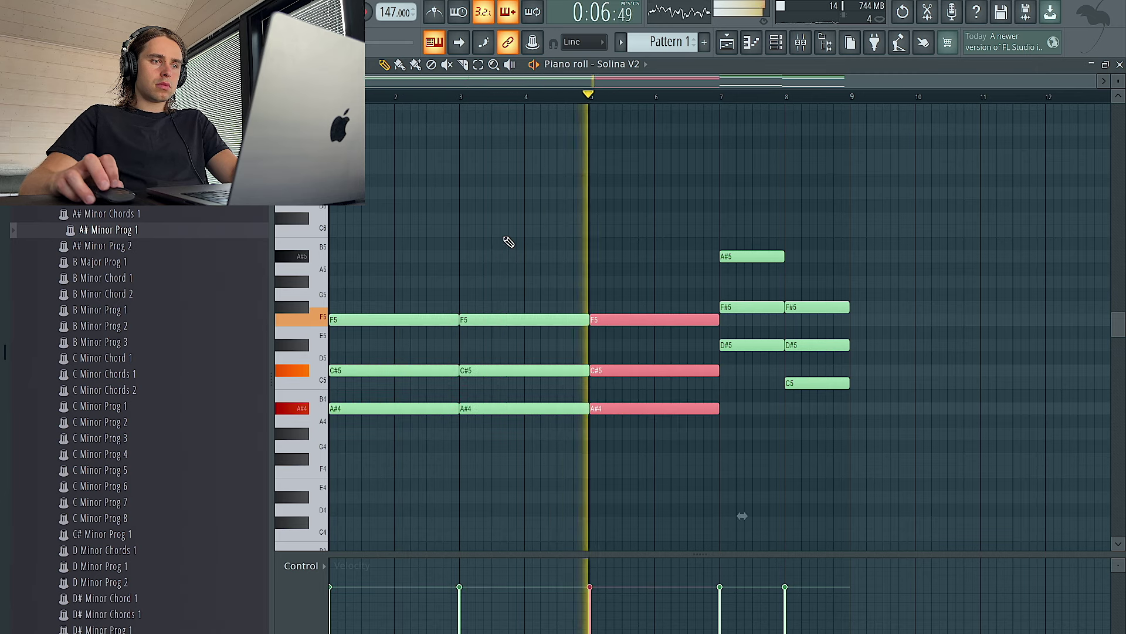
scroll(509, 241, "down", 6)
left_click(538, 299, "ctrl")
scroll(559, 281, "right", 2)
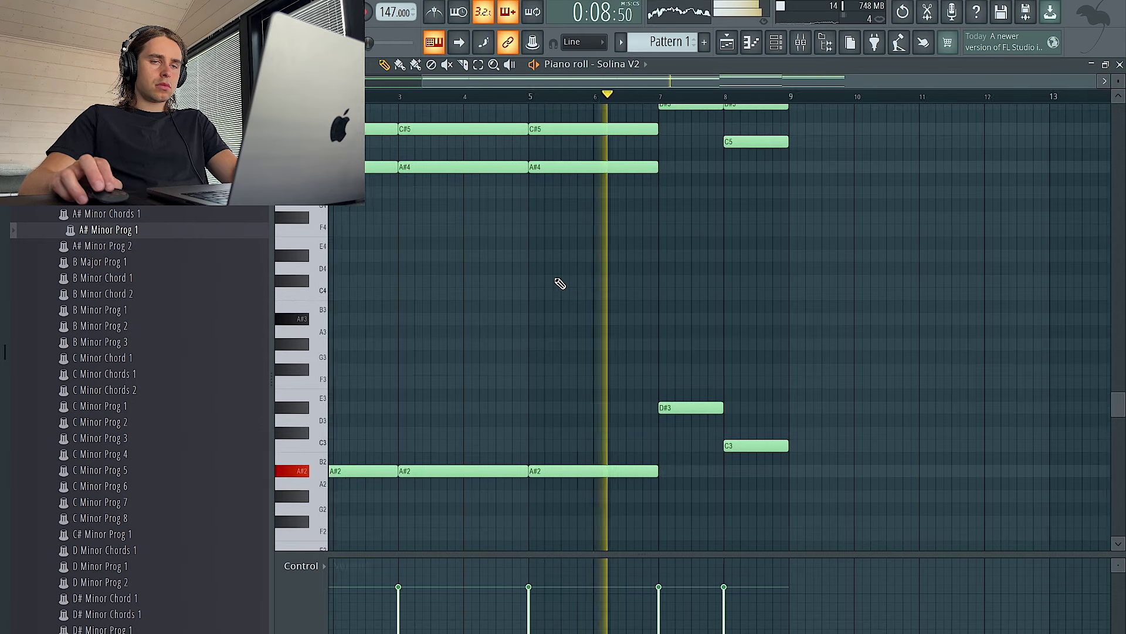
scroll(559, 281, "left", 2)
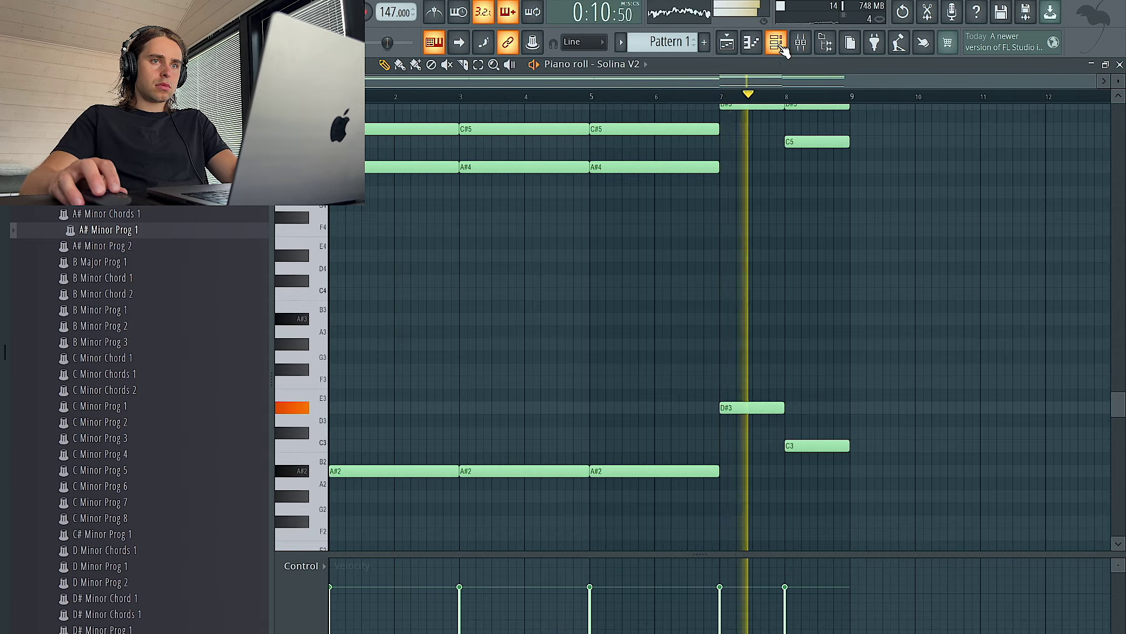
- Load Fruity parametric EQ 2 in the first slot of mixer Insert 1 and shape a low cut with a slight dip at band 4
left_click(776, 41)
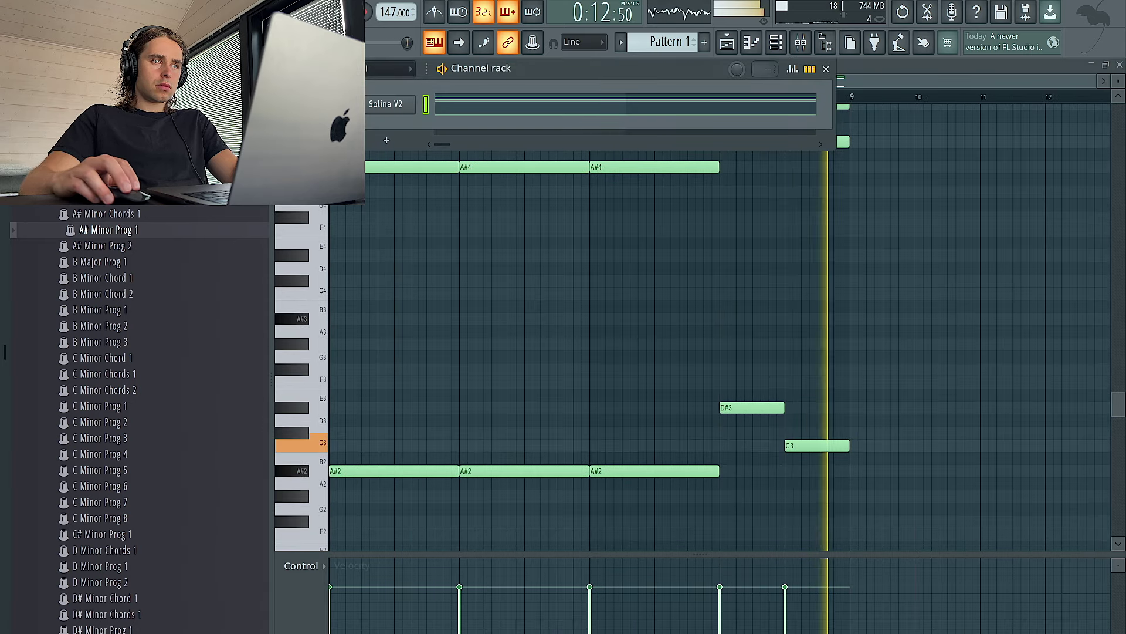
left_click(799, 47)
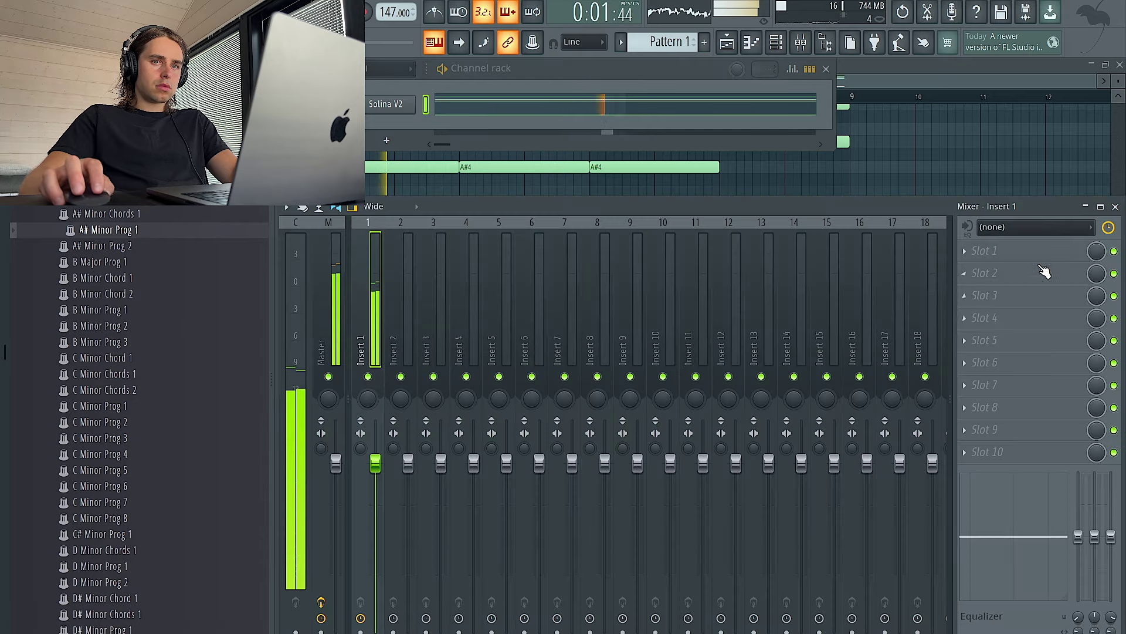
left_click(1027, 251)
left_click(780, 467)
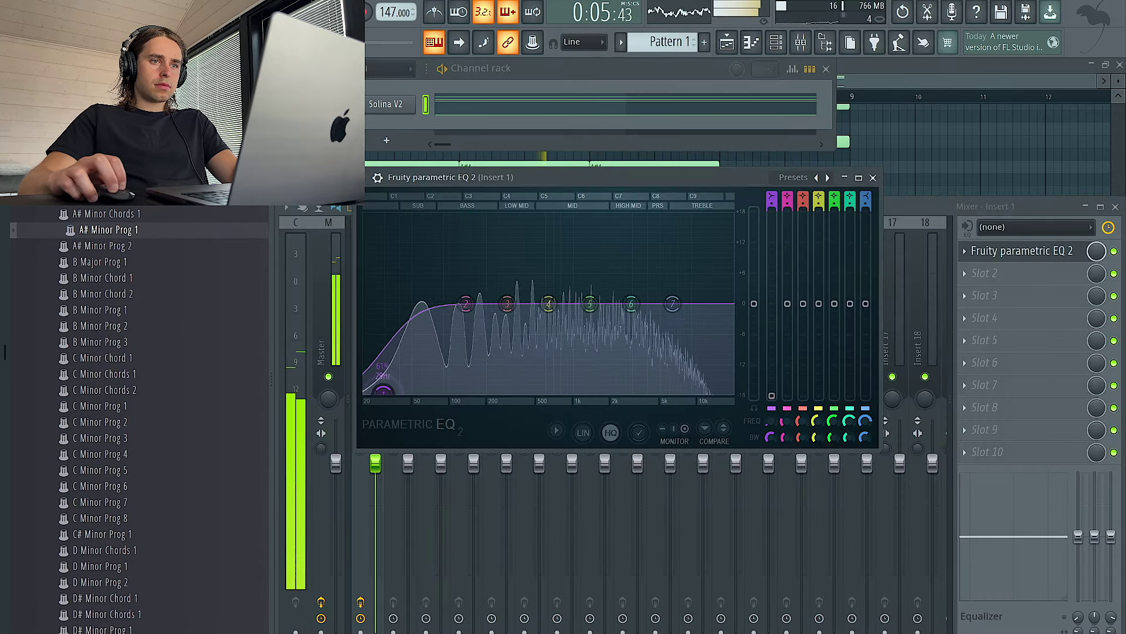
left_click_drag(548, 304, 547, 306)
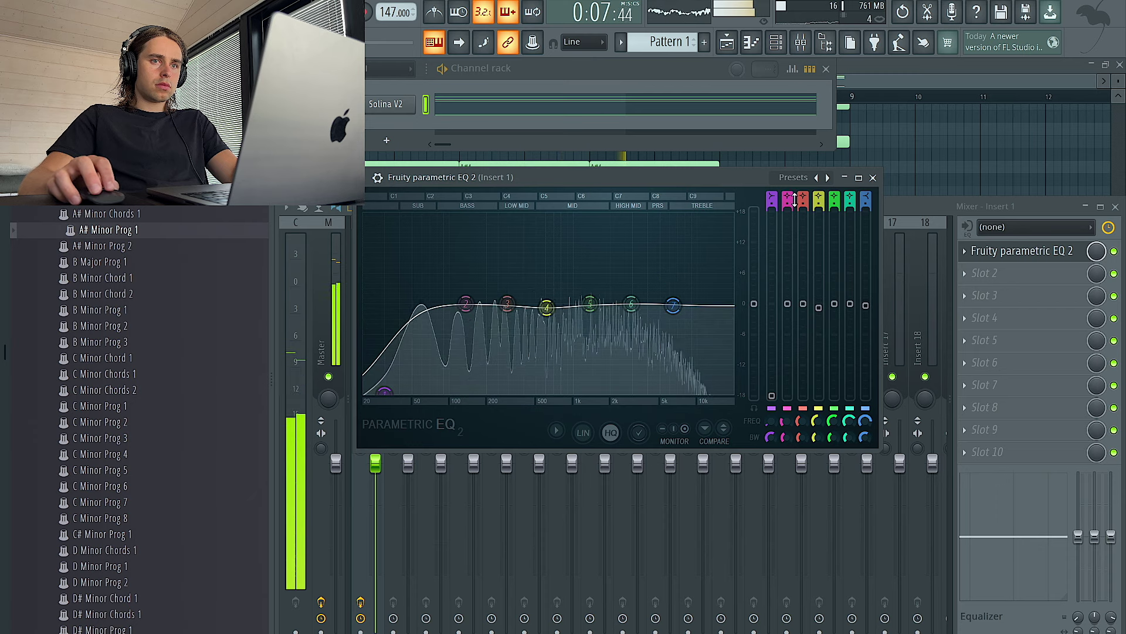
left_click(873, 177)
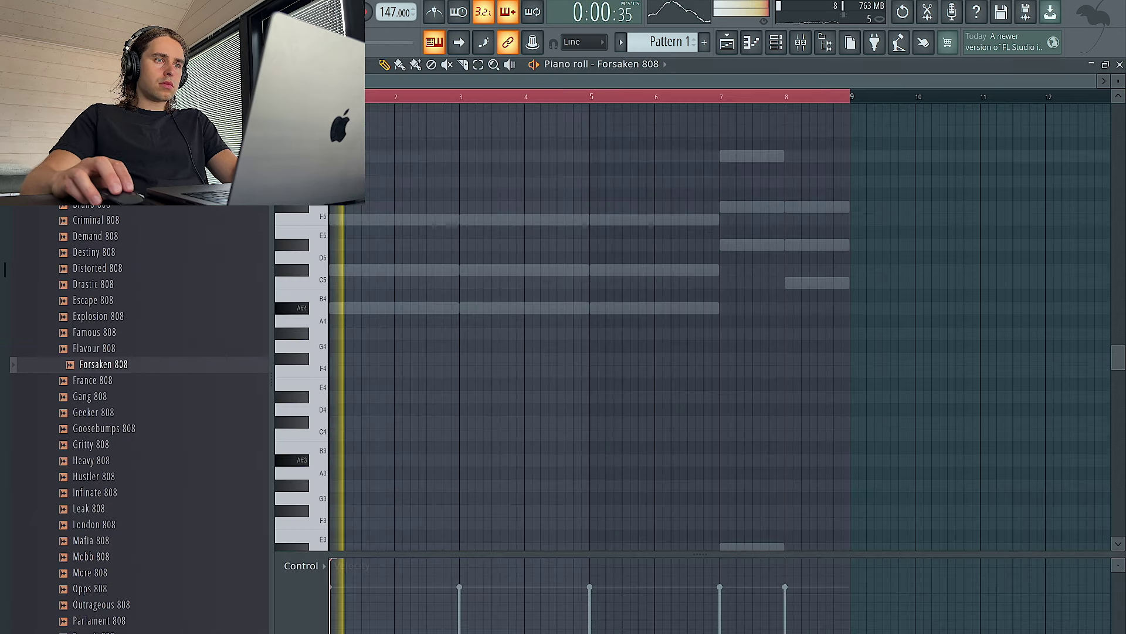
- Place short A#5 notes for the Forsaken 808 across bars 1 and 2, then replay the pattern
left_click(382, 158)
scroll(420, 180, "up", 2)
right_click(416, 198)
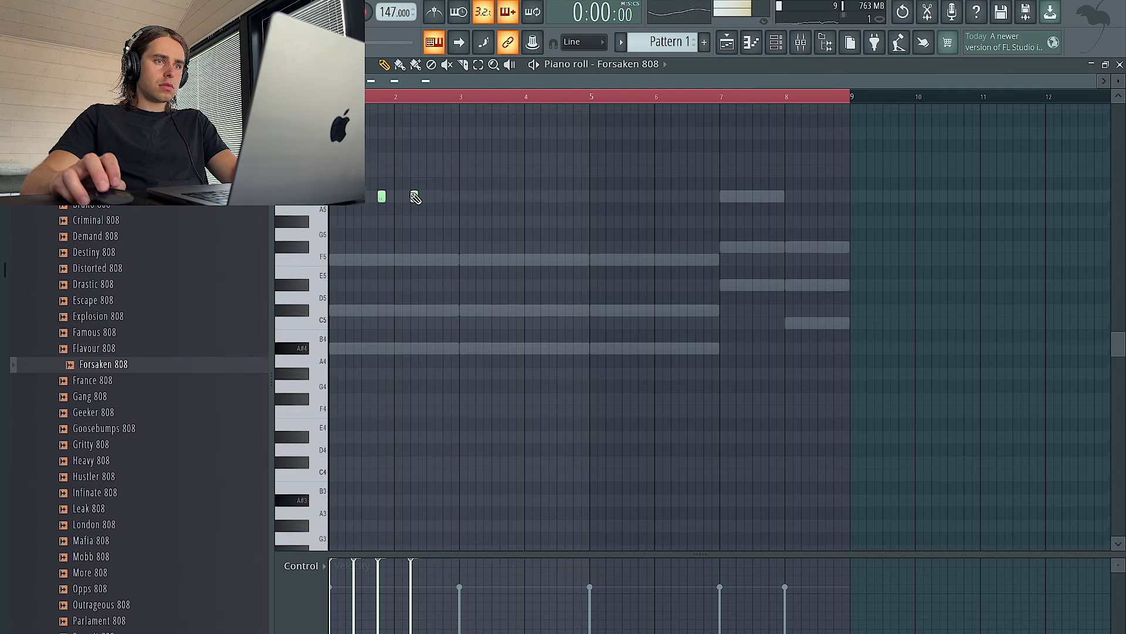
scroll(398, 204, "up", 7)
key("space")
key("space")
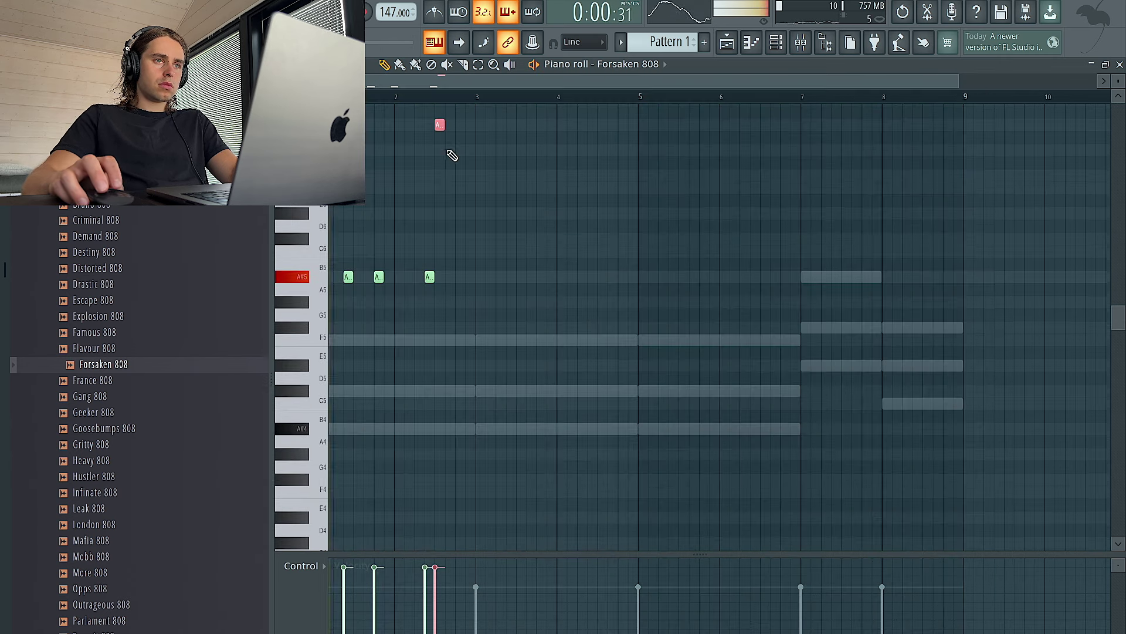
- Add a short high note after the A#6 in bar 2, adjust its pitch, and extend all 808 notes to meet one another
left_click(448, 150)
key("shift+d")
key("space")
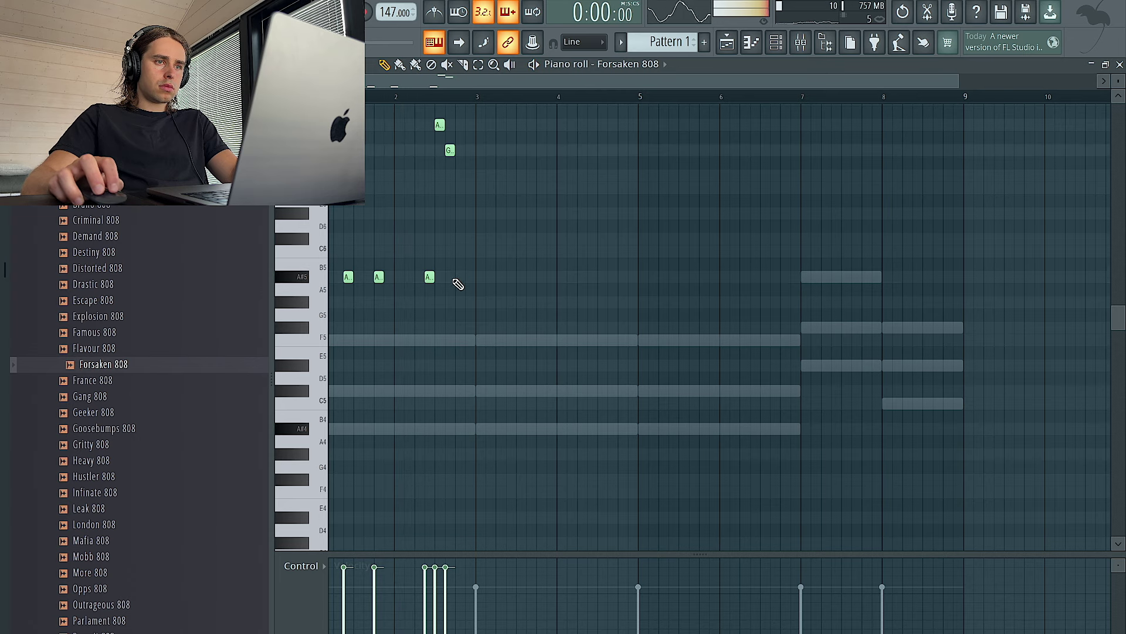
left_click_drag(450, 191, 449, 179)
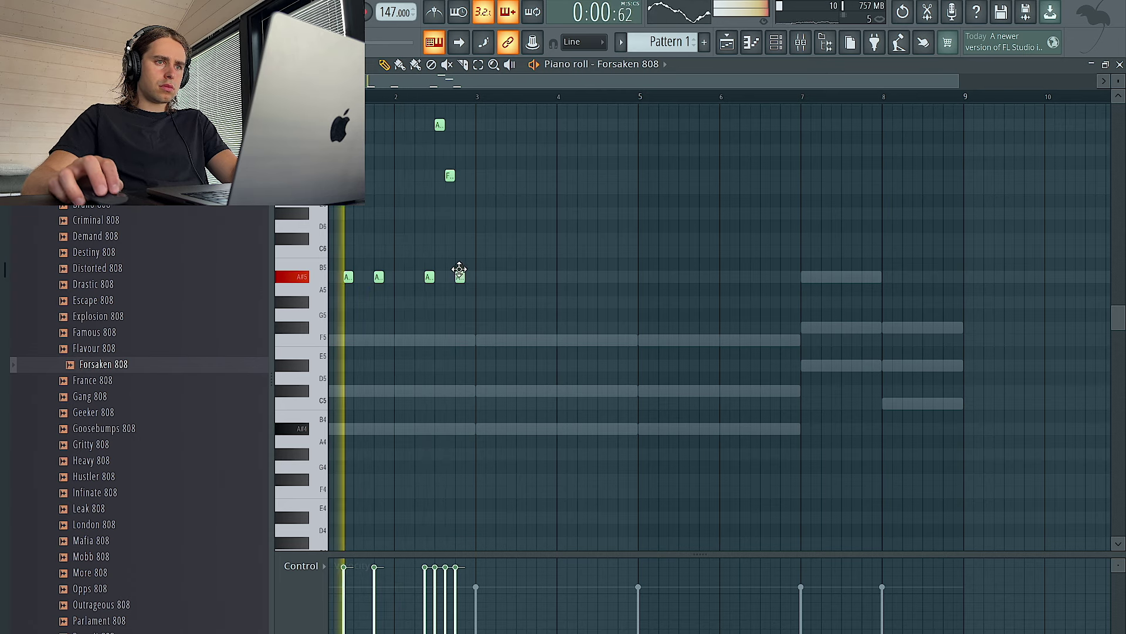
key("ctrl+l")
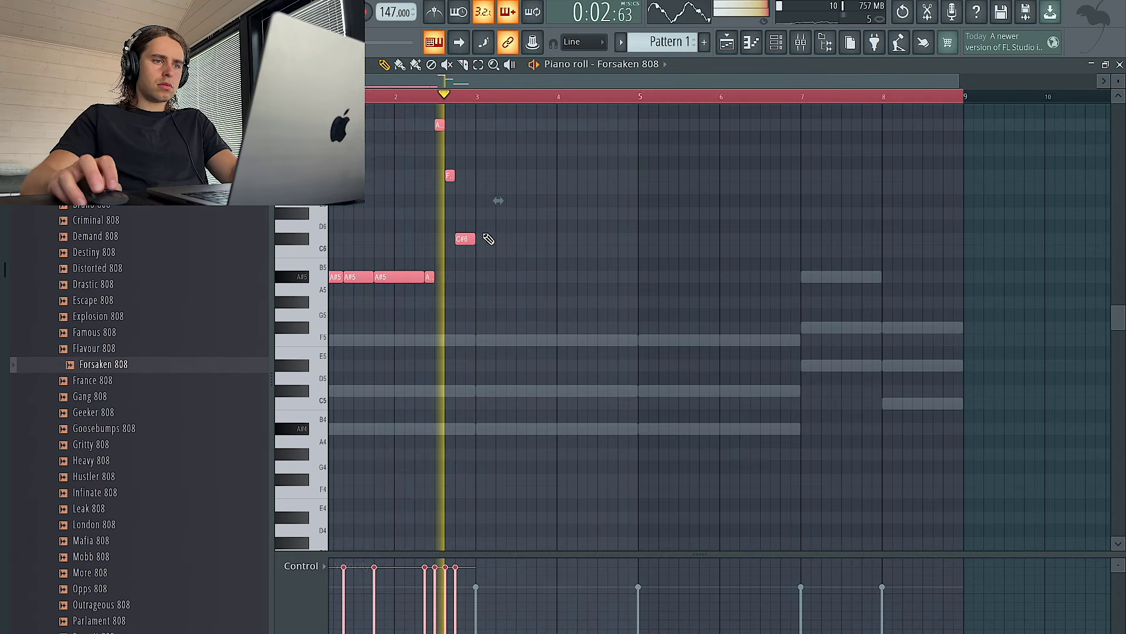
- Duplicate the two-bar 808 phrase from bar 3 onward and delete a surplus A#5 note in bar 3
key("ctrl+b")
key("ctrl+d")
right_click(523, 277)
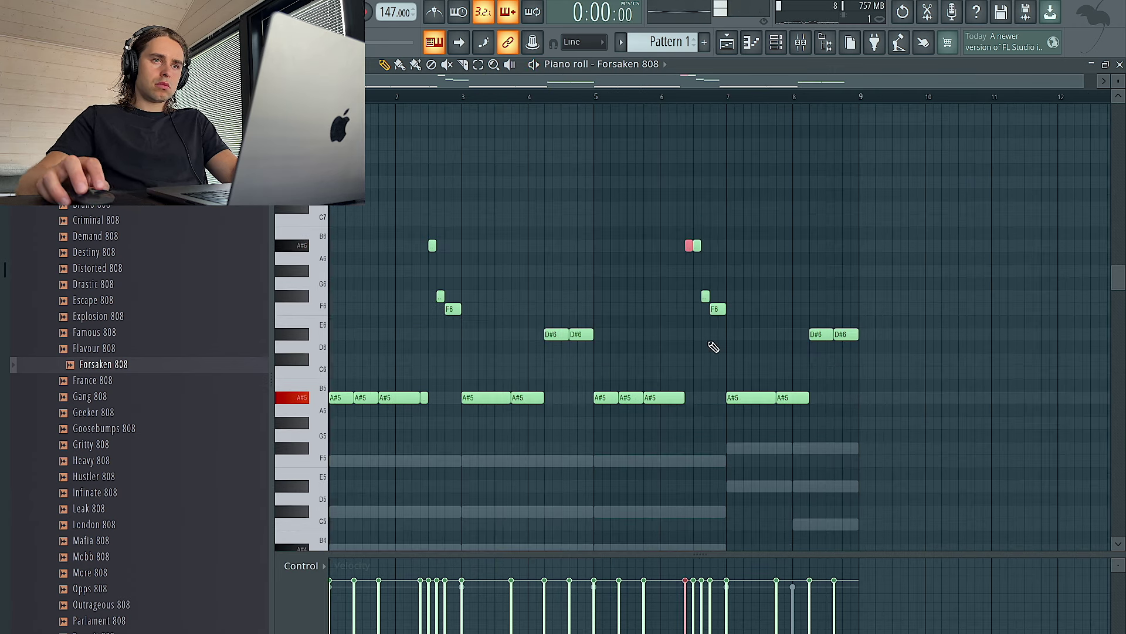
- Transpose all Forsaken 808 notes down one octave and deselect them
key("ctrl+a")
key("ctrl+Down")
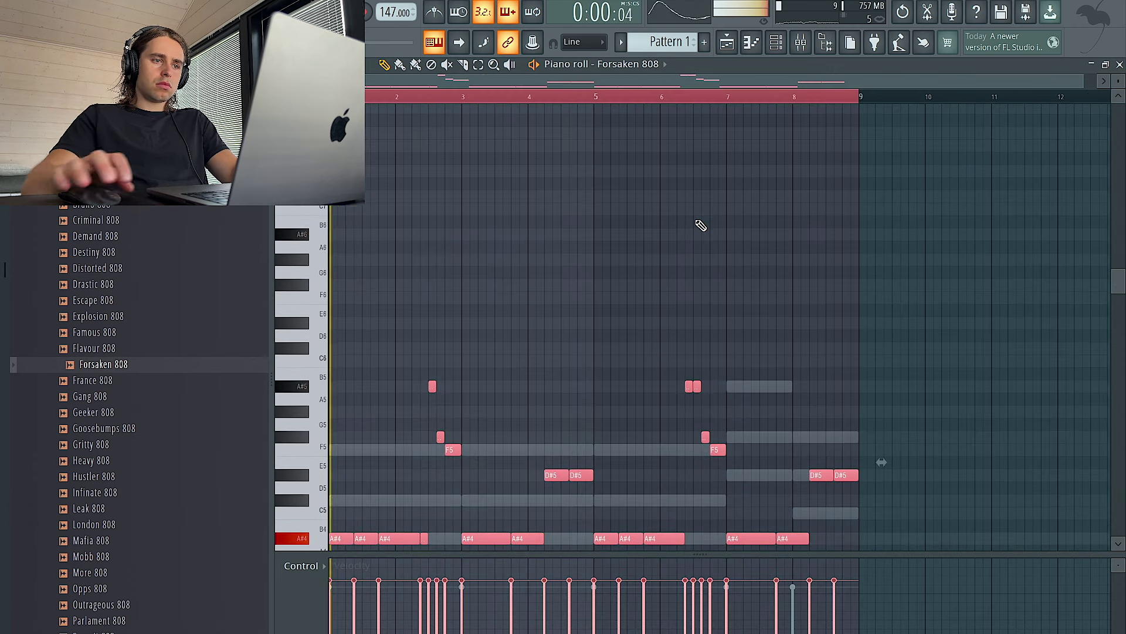
scroll(699, 229, "down", 3)
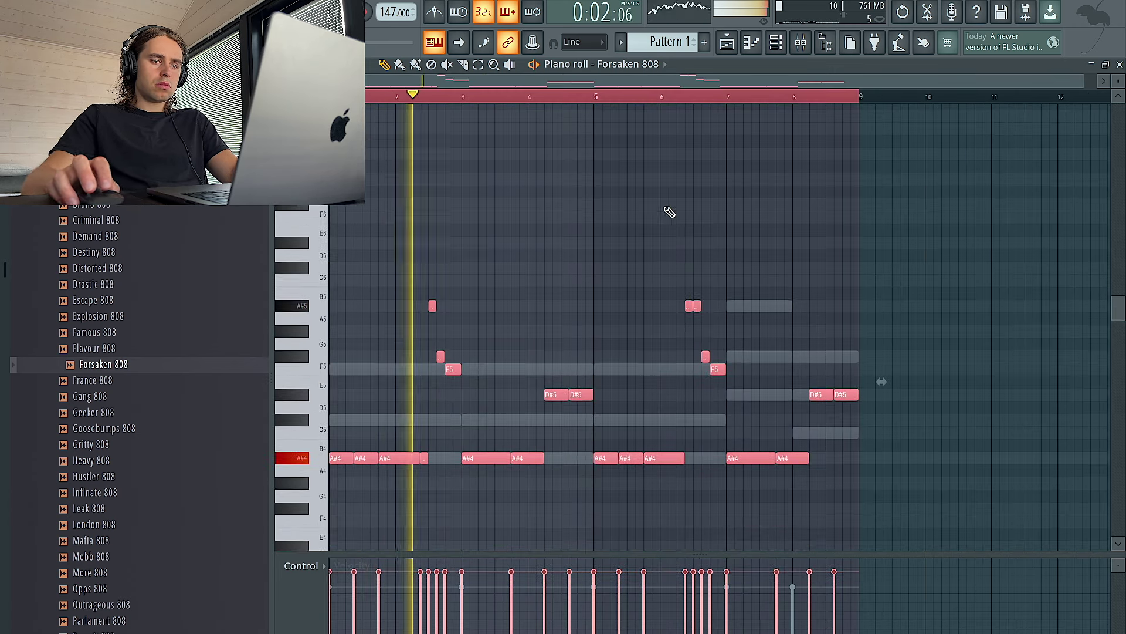
left_click(555, 229, "ctrl")
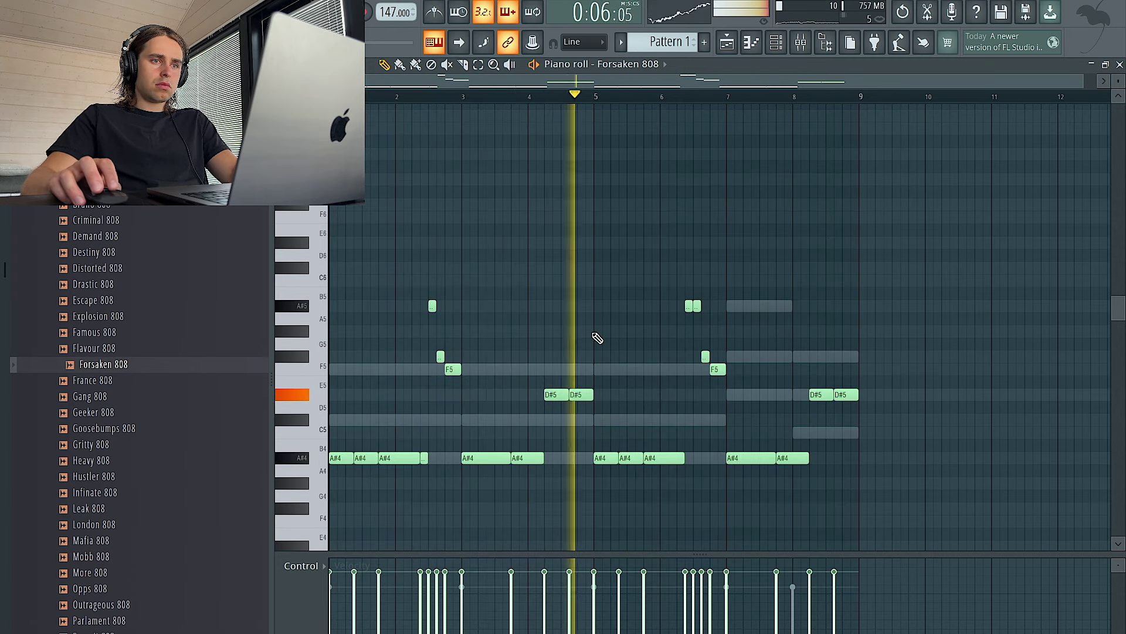
- Raise the first D#5 note in bar 4 to F5 and replay the pattern from the start
left_click_drag(554, 395, 553, 370)
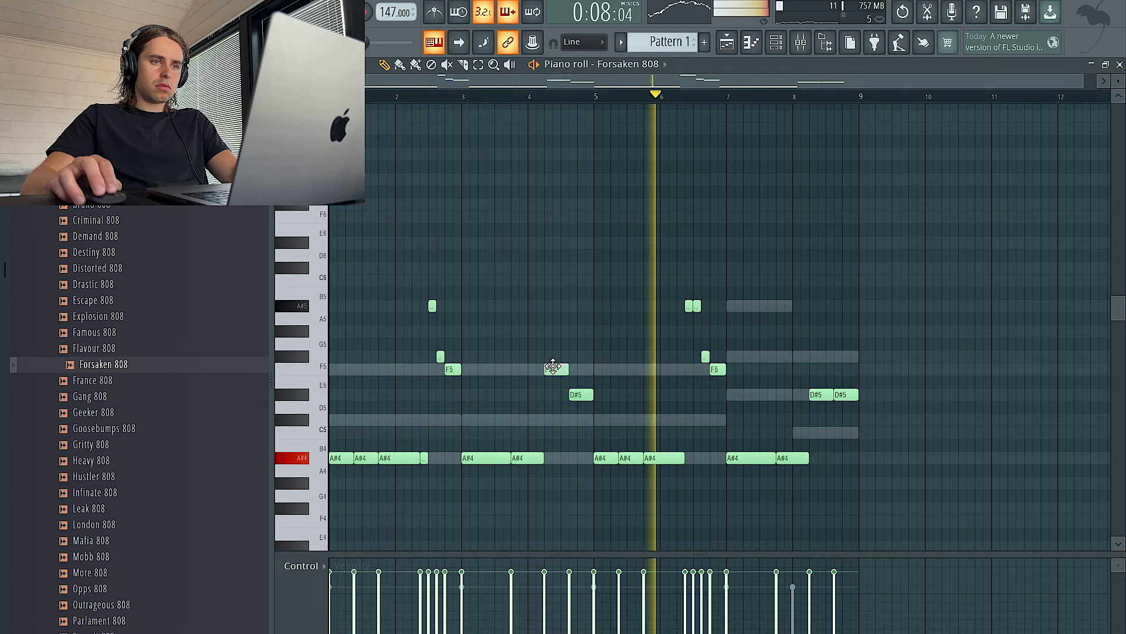
key("space")
key("space")
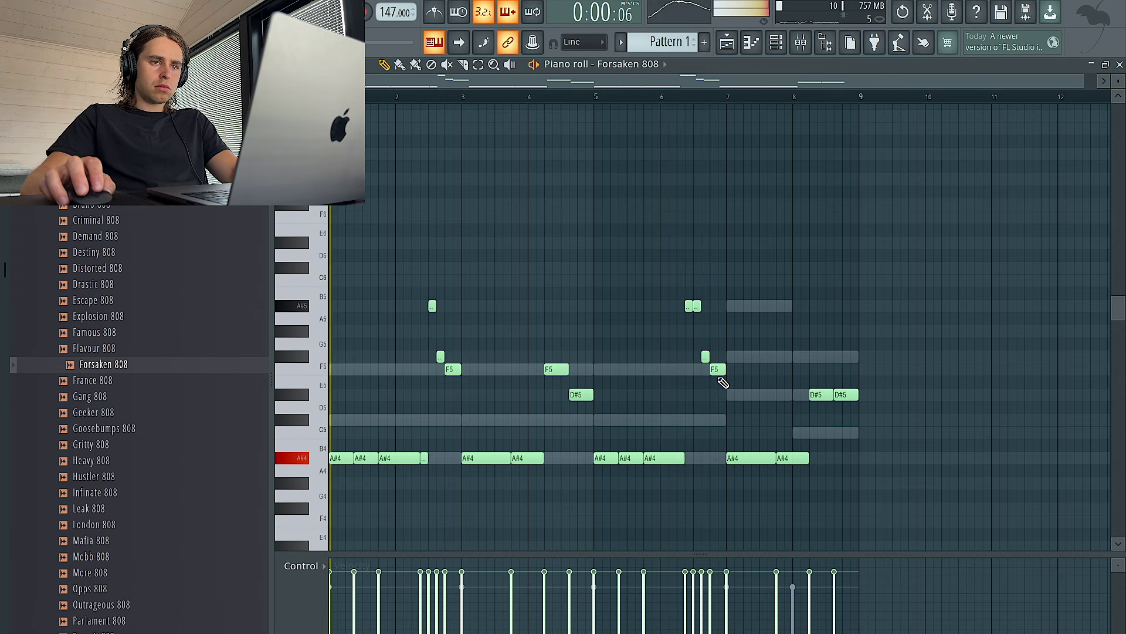
- Delete the three short notes after the first A#5 in bar 6 and lengthen that A#5 to the end of the bar
right_click(697, 308)
right_click(706, 357)
right_click(715, 370)
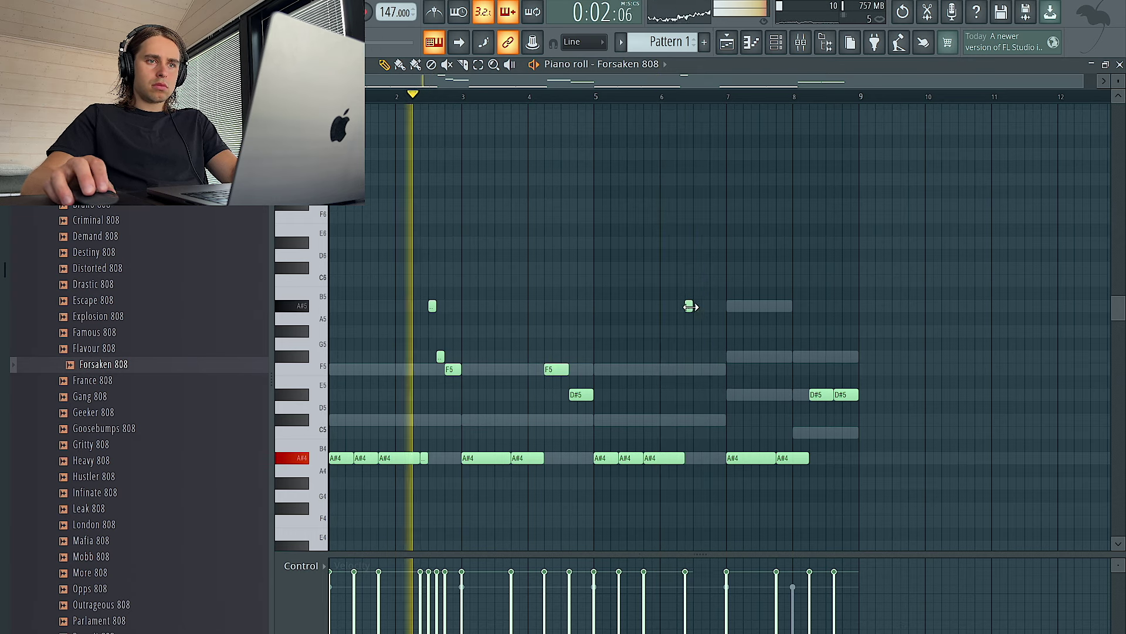
left_click_drag(692, 307, 723, 307)
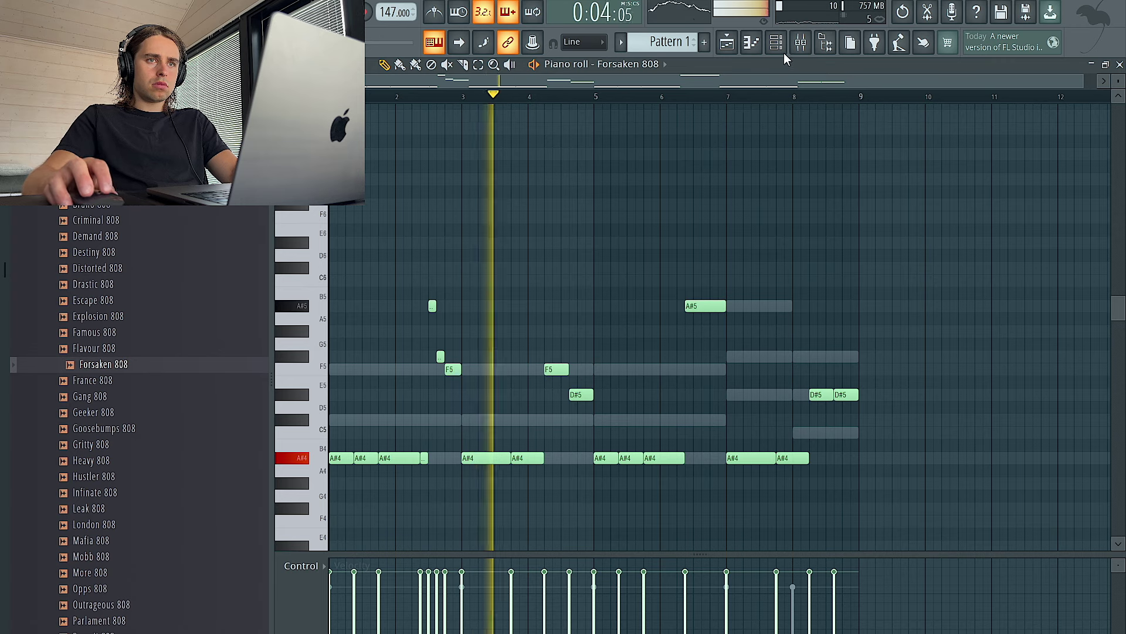
- Raise the remaining D#5 note in bar 4 to F5 and the closing D#5 notes in bar 8 to F#5
key("ctrl+a")
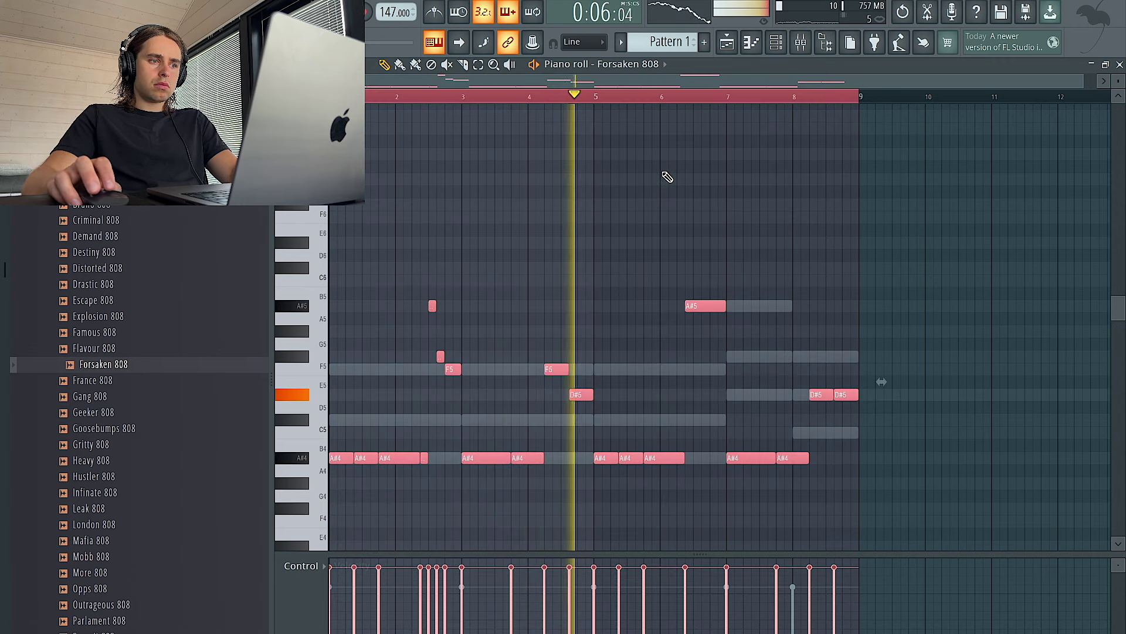
key("ctrl+d")
left_click(598, 395)
right_click(603, 394)
left_click_drag(578, 395, 579, 370)
left_click_drag(812, 393, 813, 368)
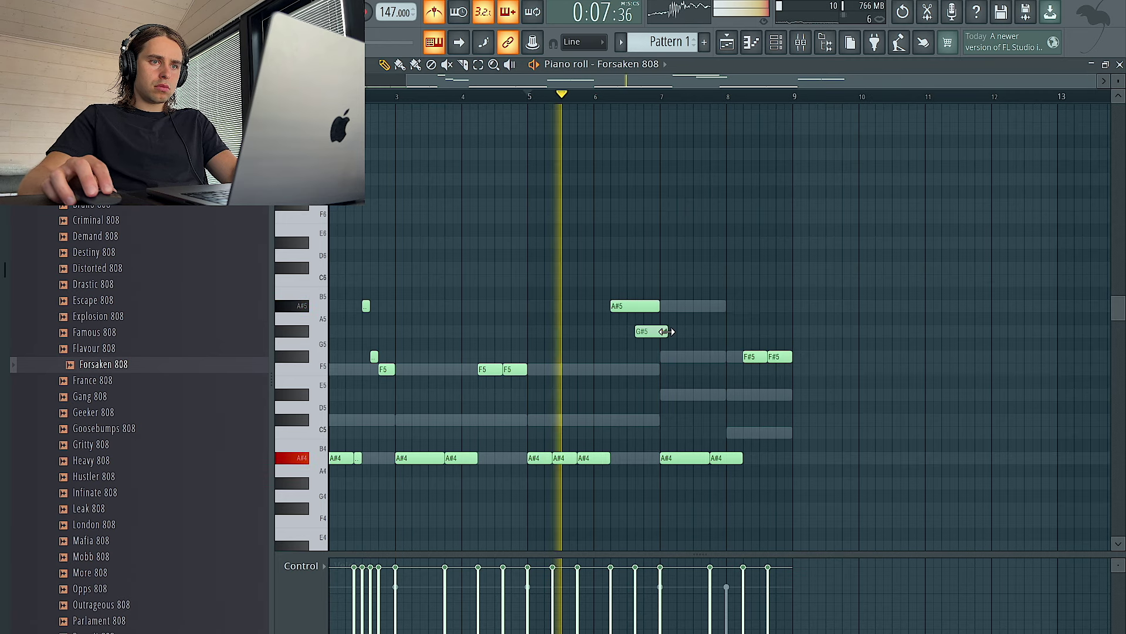
- Shorten the G#5 slide note beneath the long A#5 in bar 6 and audition the slide
left_click_drag(667, 332, 651, 331)
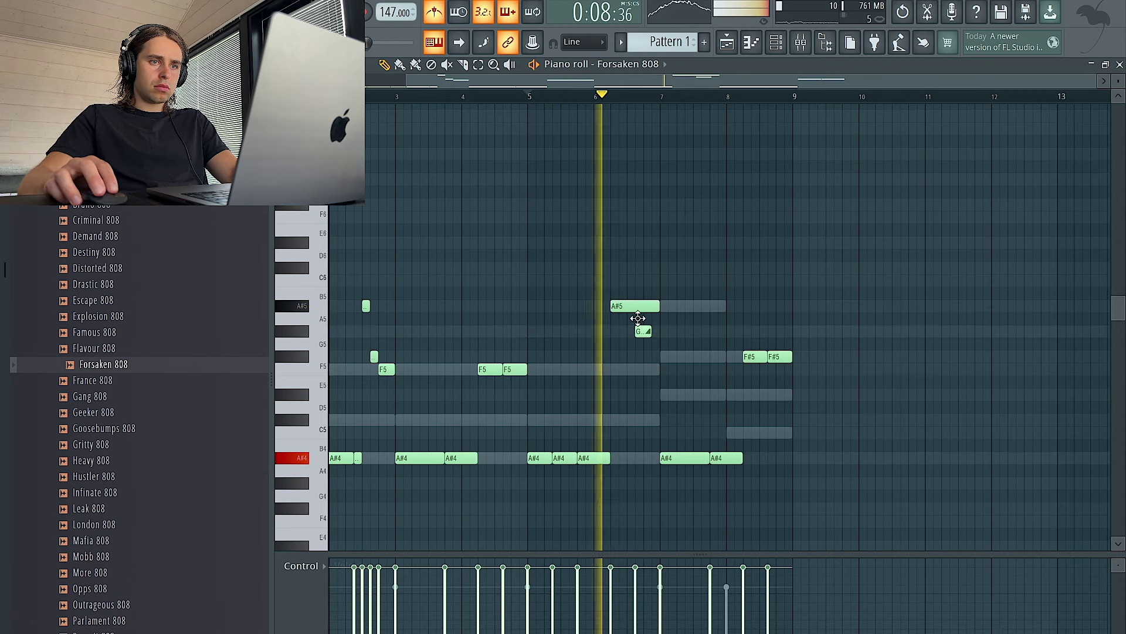
key("space")
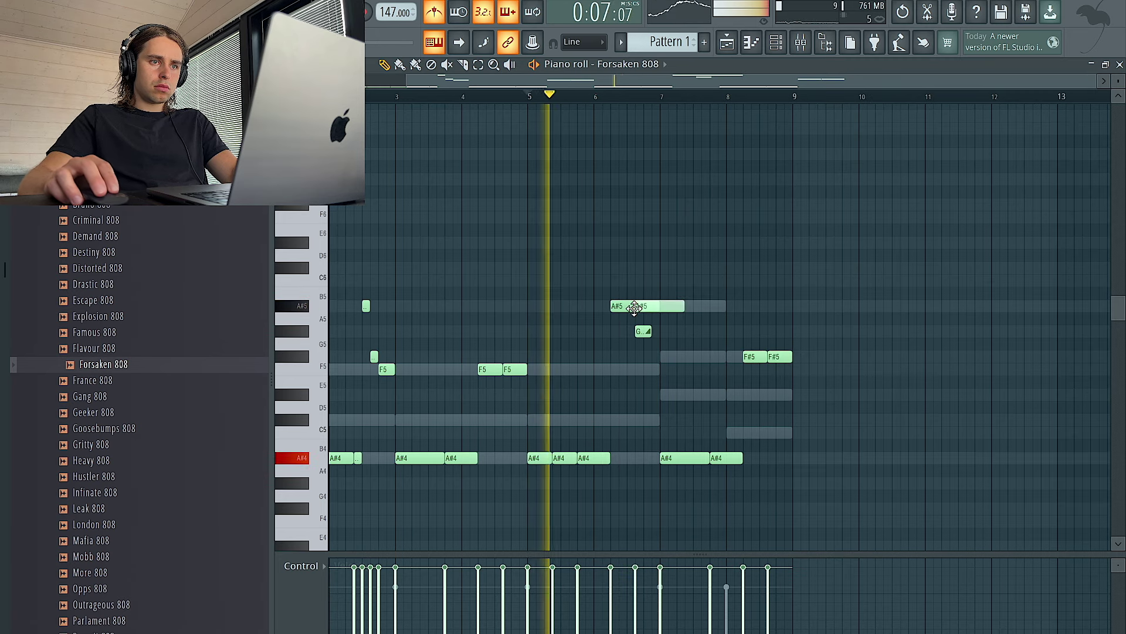
left_click(644, 307)
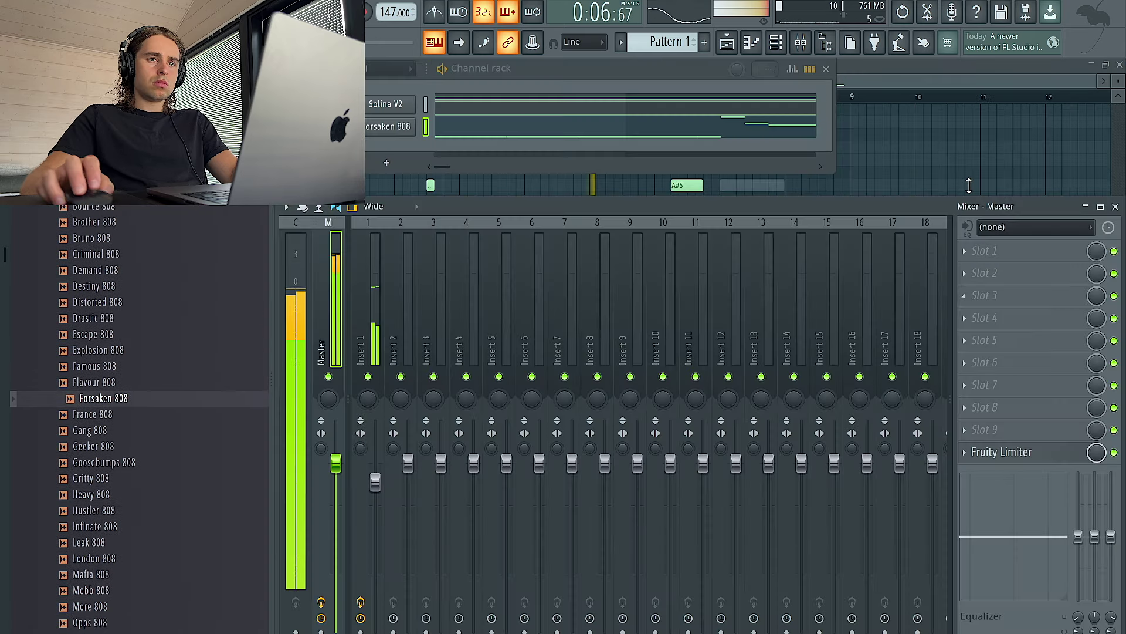
- Close the mixer, replay the 808 pattern from bar 1 and bring up the channel rack
key("F9")
left_click(332, 96)
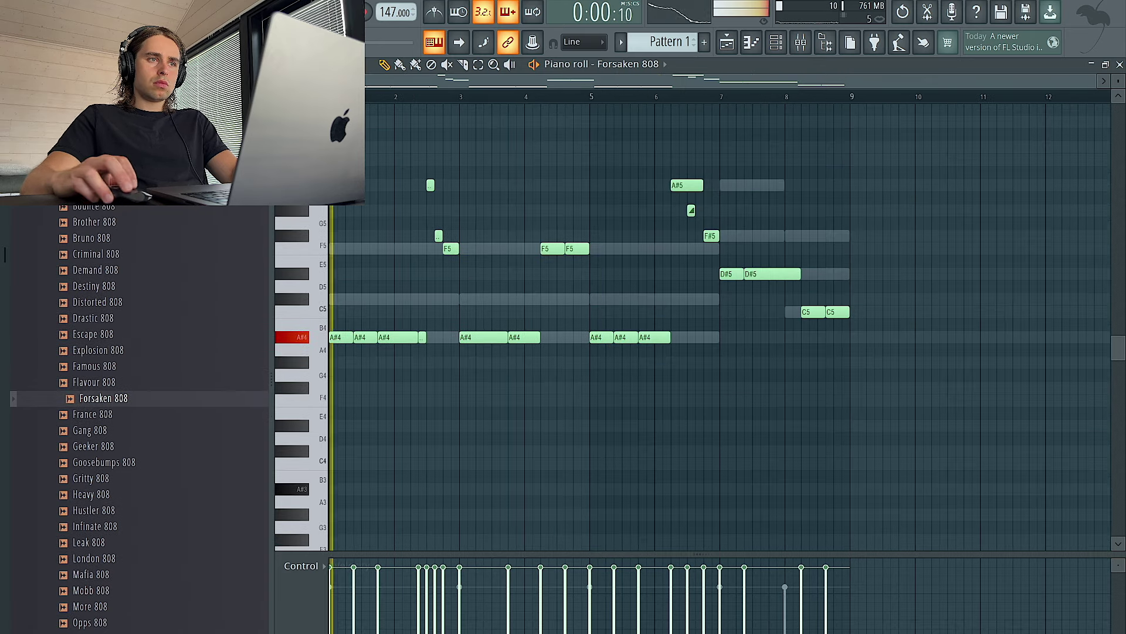
left_click(776, 43)
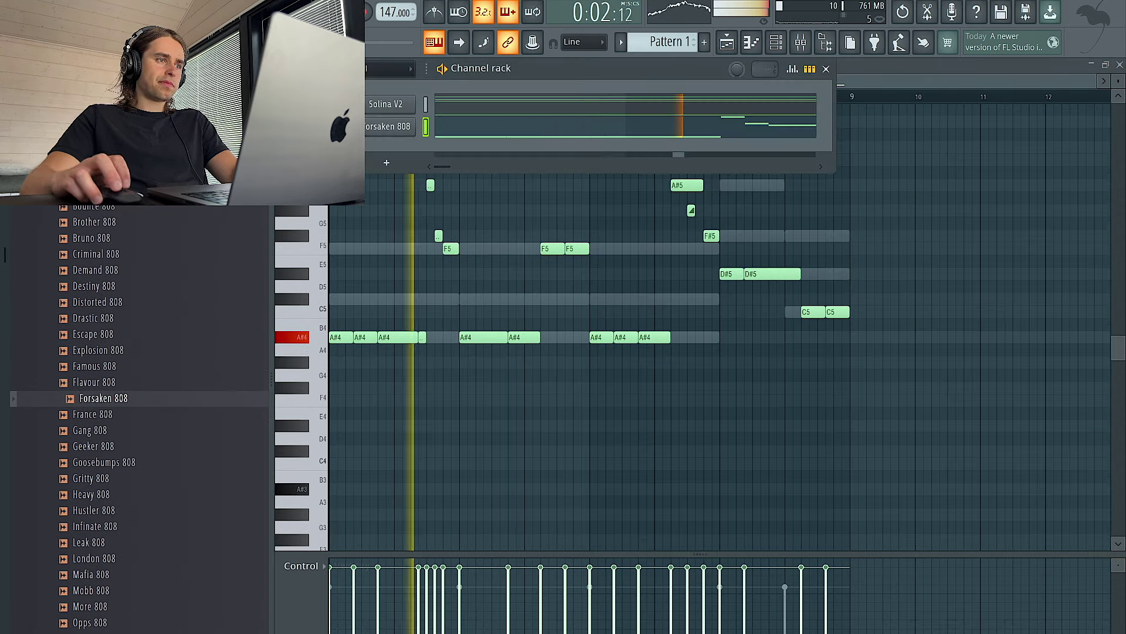
- Audition the Coming Down Fall sample from the Crashes folder and the E Vox and Flame Vox samples from the Vox folder
left_click(88, 177)
left_click(108, 267)
left_click(112, 342)
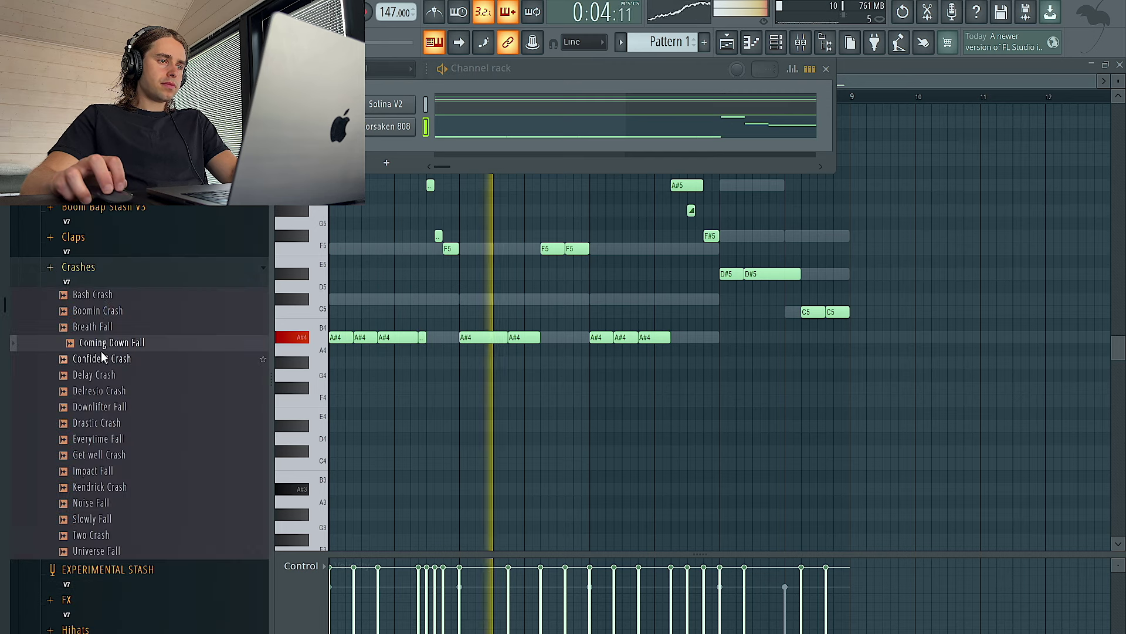
left_click(91, 279)
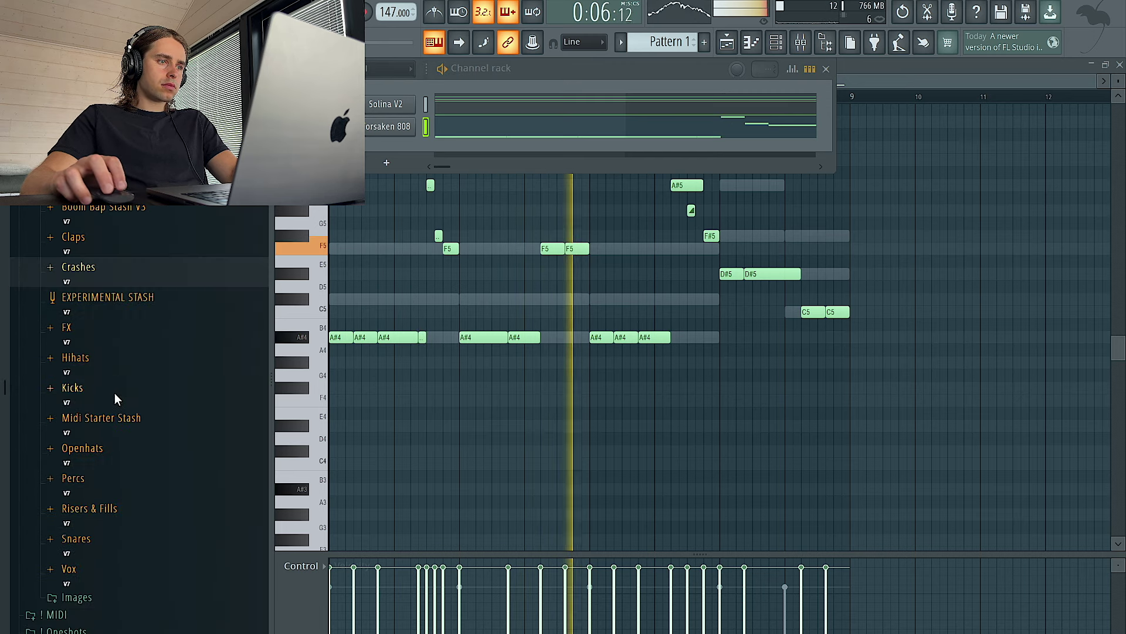
left_click(88, 605)
left_click(120, 429)
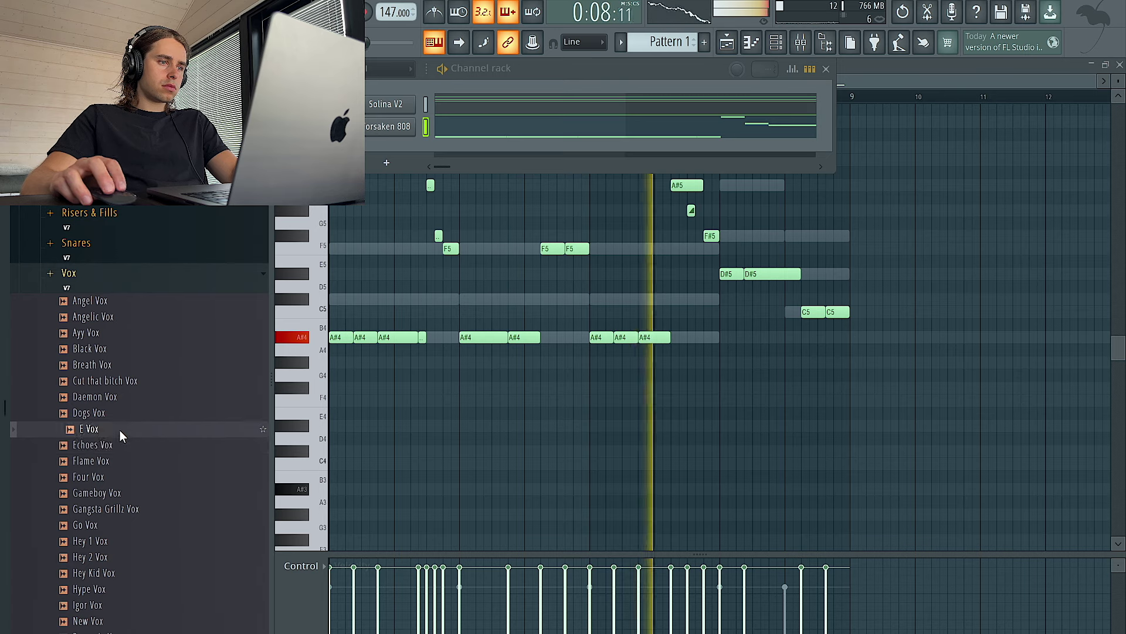
left_click(121, 460)
- Open the playlist, add a second Solina V2 instrument channel with the Air String 2 preset, and move its window clear of the channel rack
left_click(727, 42)
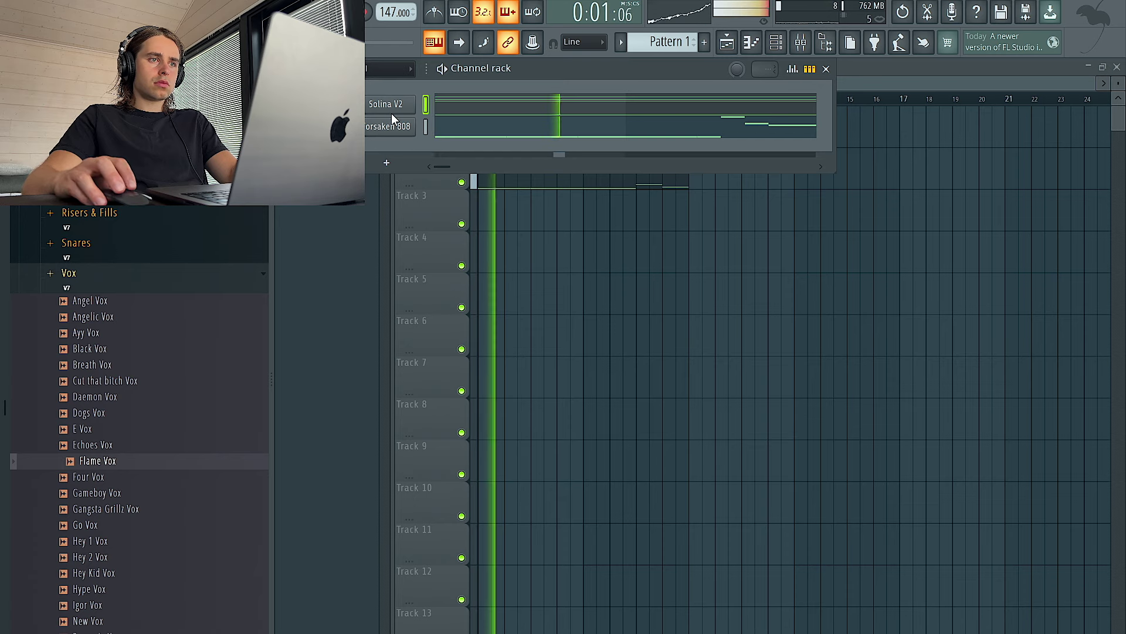
left_click(386, 162)
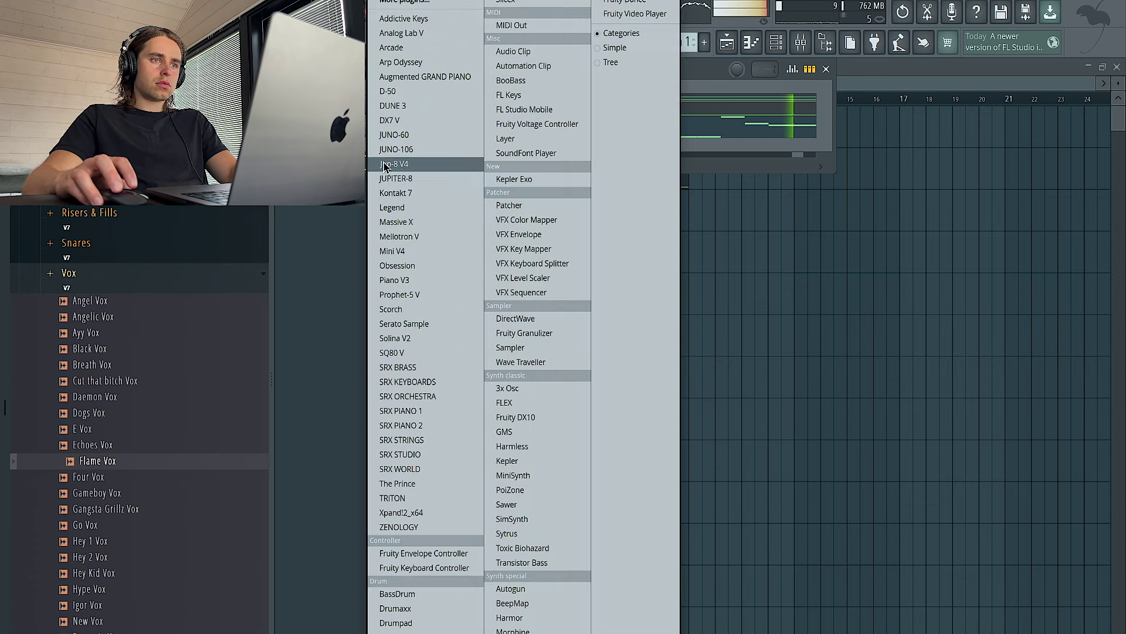
left_click(476, 343)
left_click(518, 111)
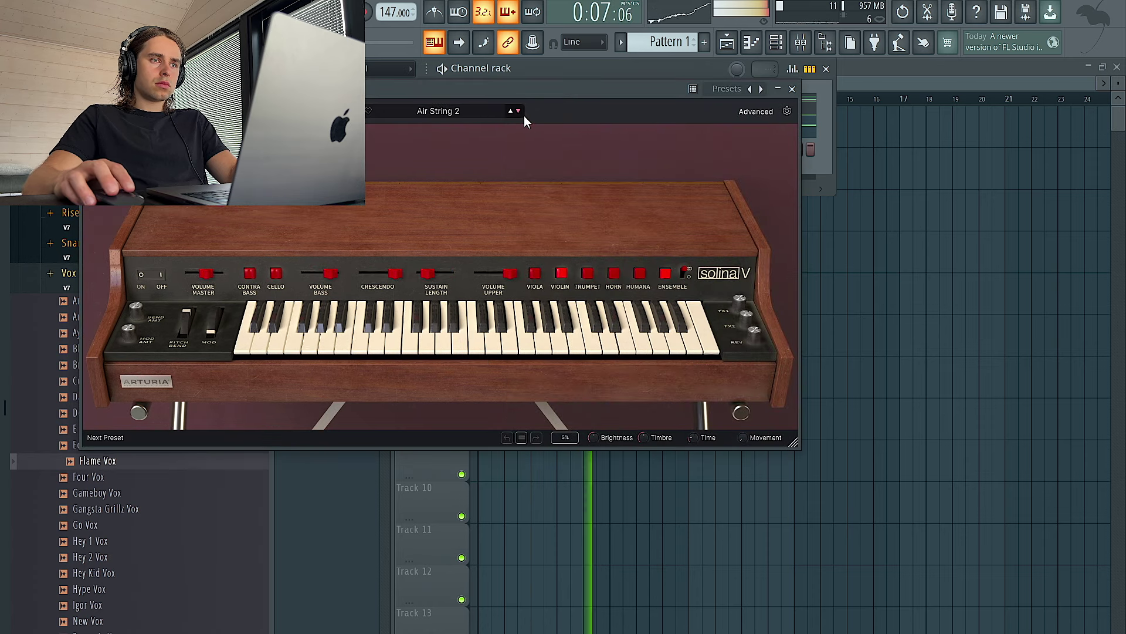
left_click_drag(492, 97, 589, 309)
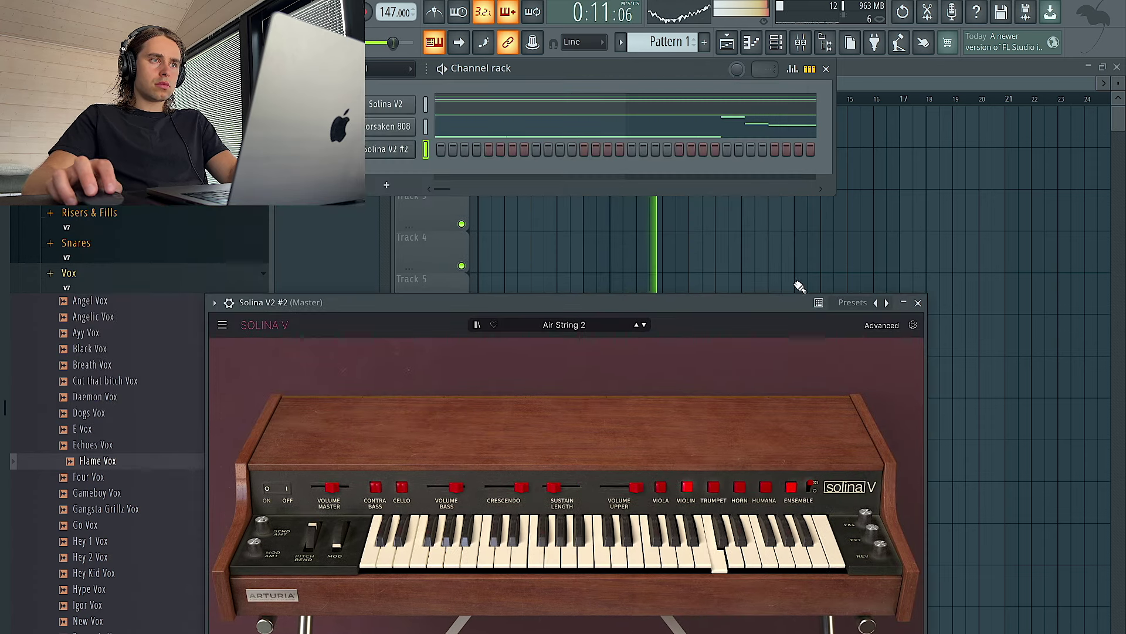
- Write one-bar notes D#6, C#6 and C6 in bars 2, 3 and 4 of the second Solina V2's piano roll
left_click(918, 302)
right_click(387, 149)
left_click(437, 158)
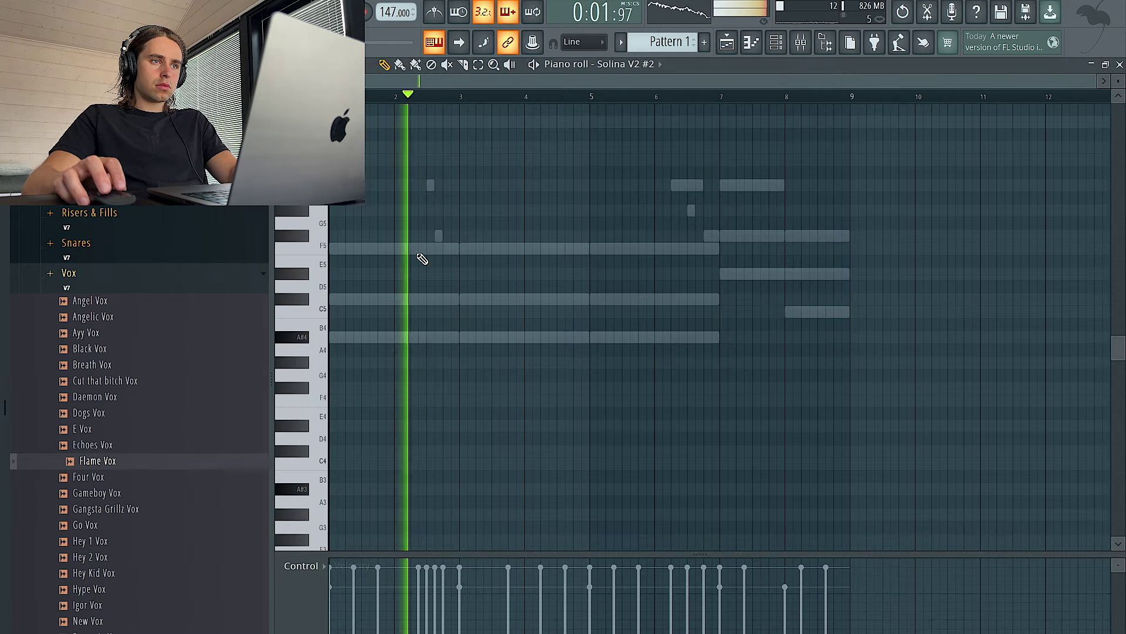
left_click(396, 122)
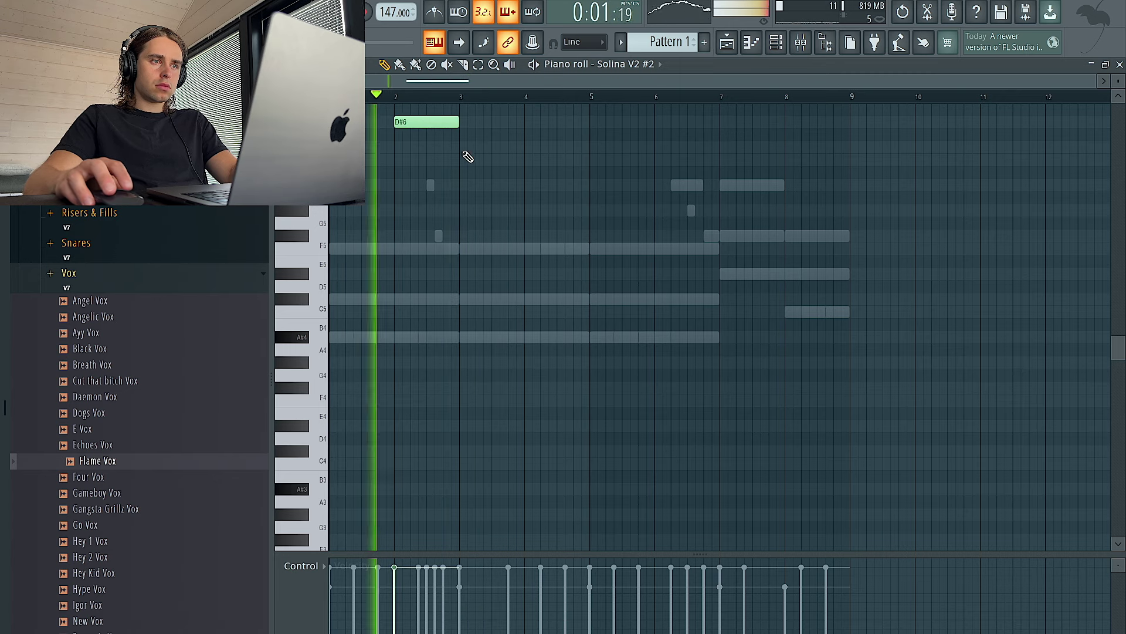
left_click(467, 300)
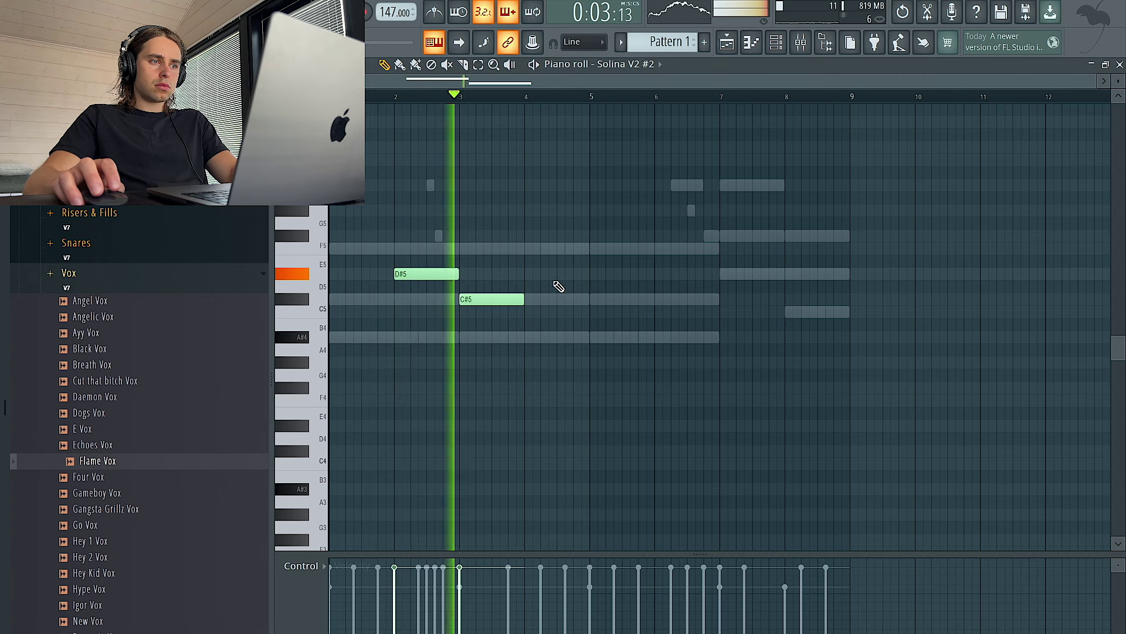
left_click(531, 336)
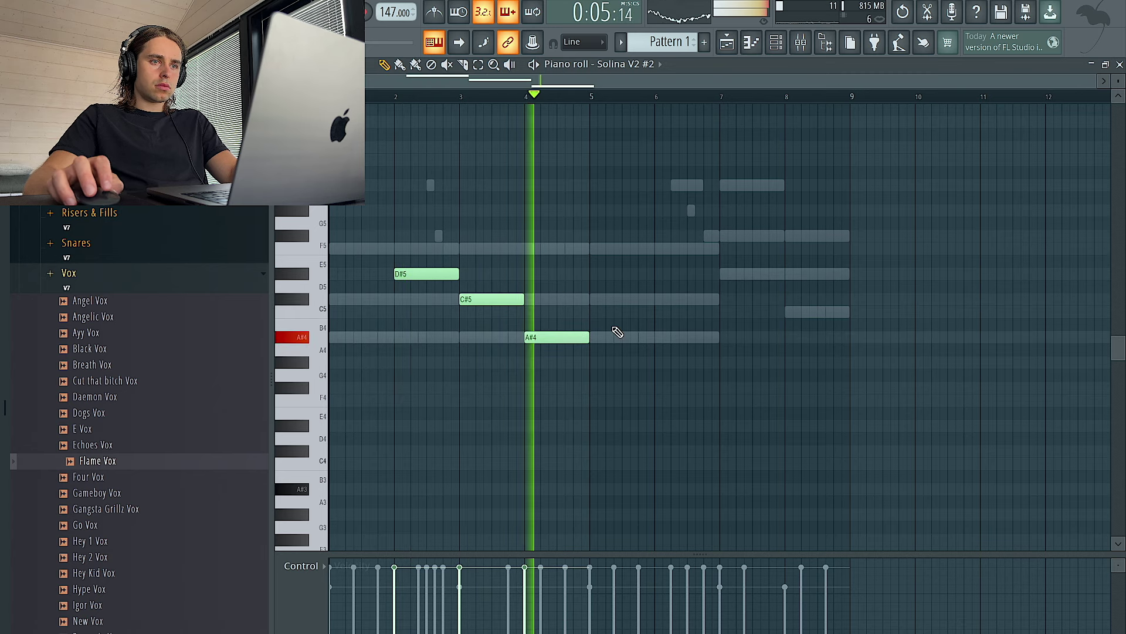
key("space")
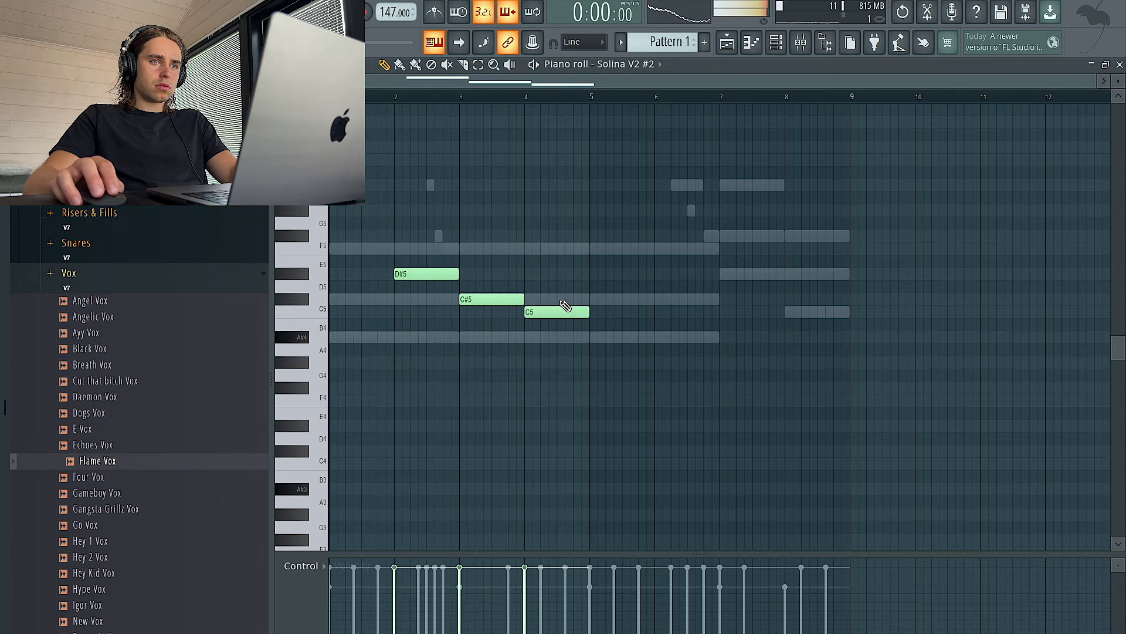
key("space")
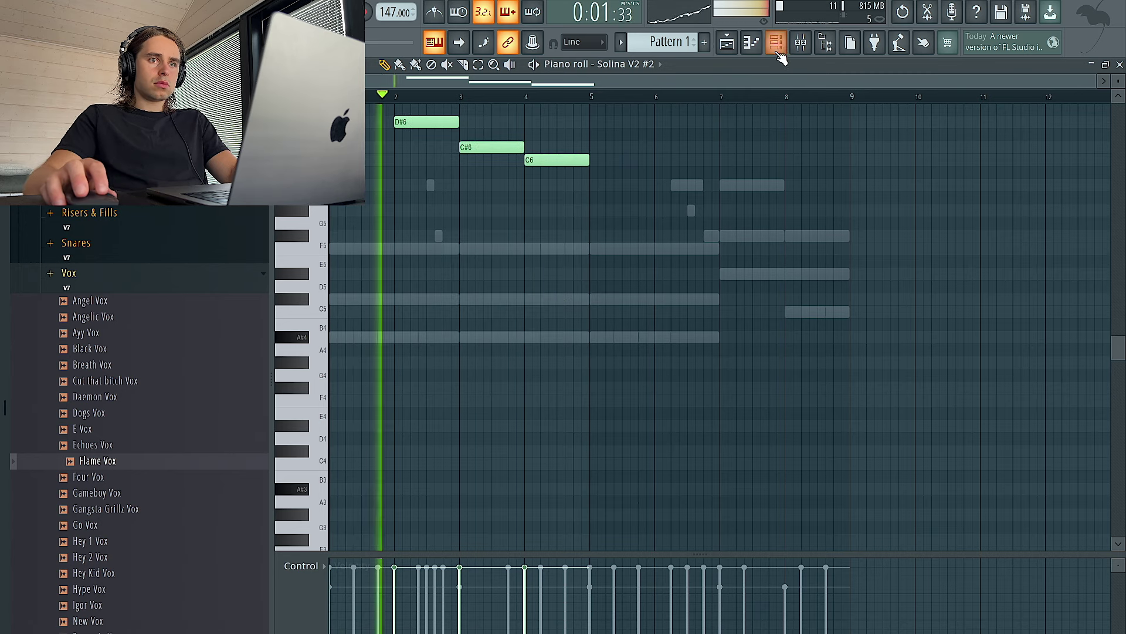
- Extend the second Solina V2 melody with one-bar notes A#5 in bar 7 and F#5 in bar 8
left_click(777, 42)
right_click(428, 327)
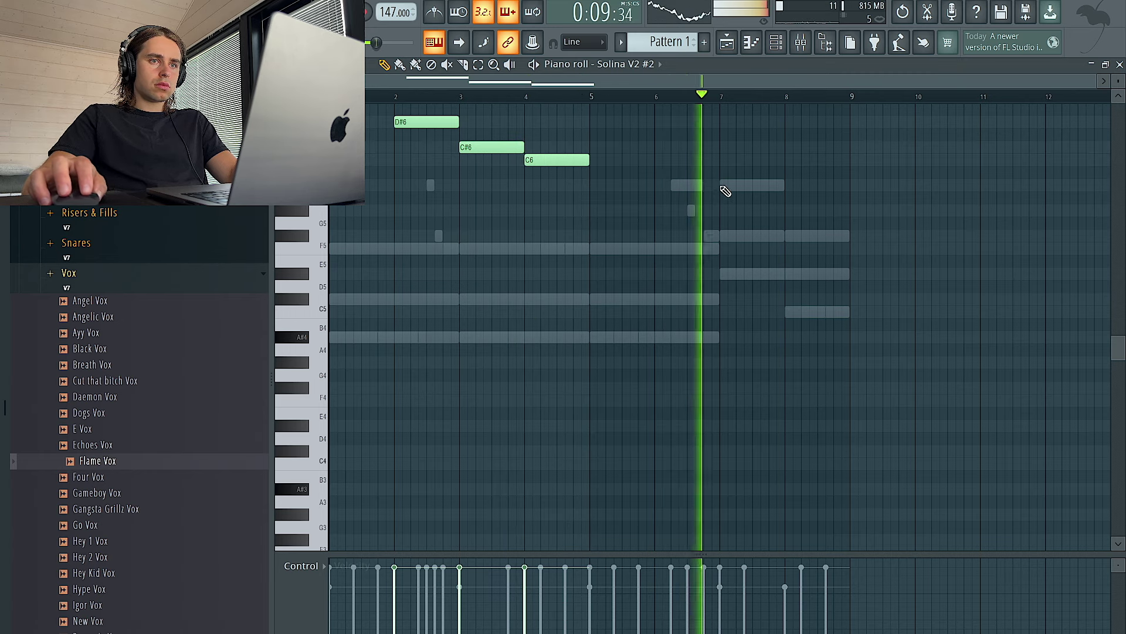
left_click(727, 186)
left_click(788, 237)
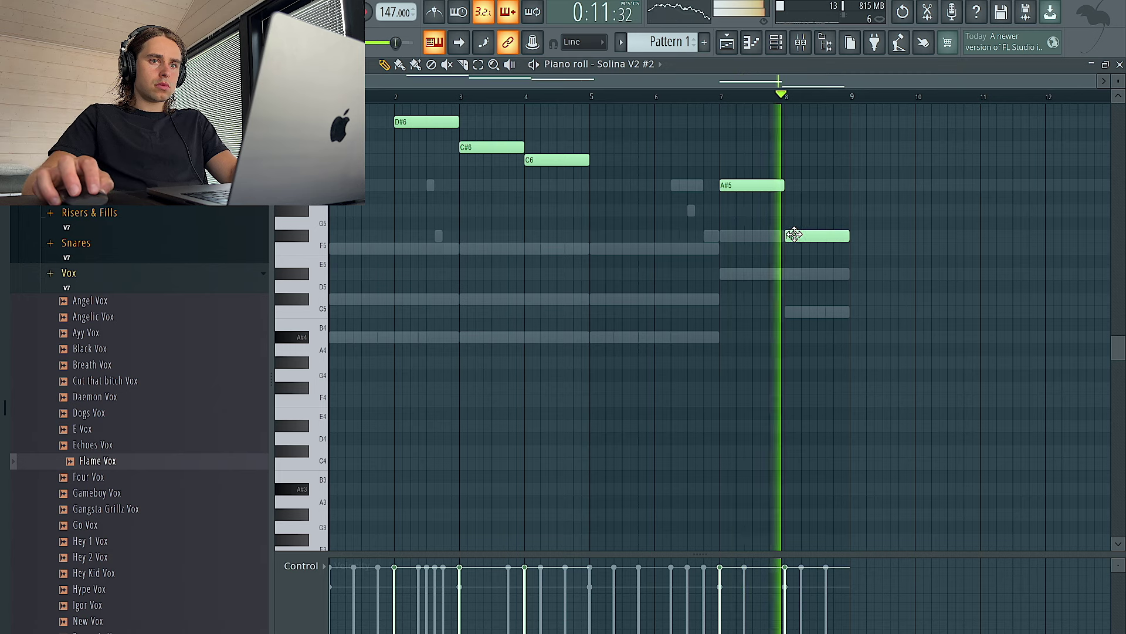
- Add the Dey Openhat sample as a new channel with a hit on step 5 and open its piano roll
key("F6")
scroll(146, 269, "down", 15)
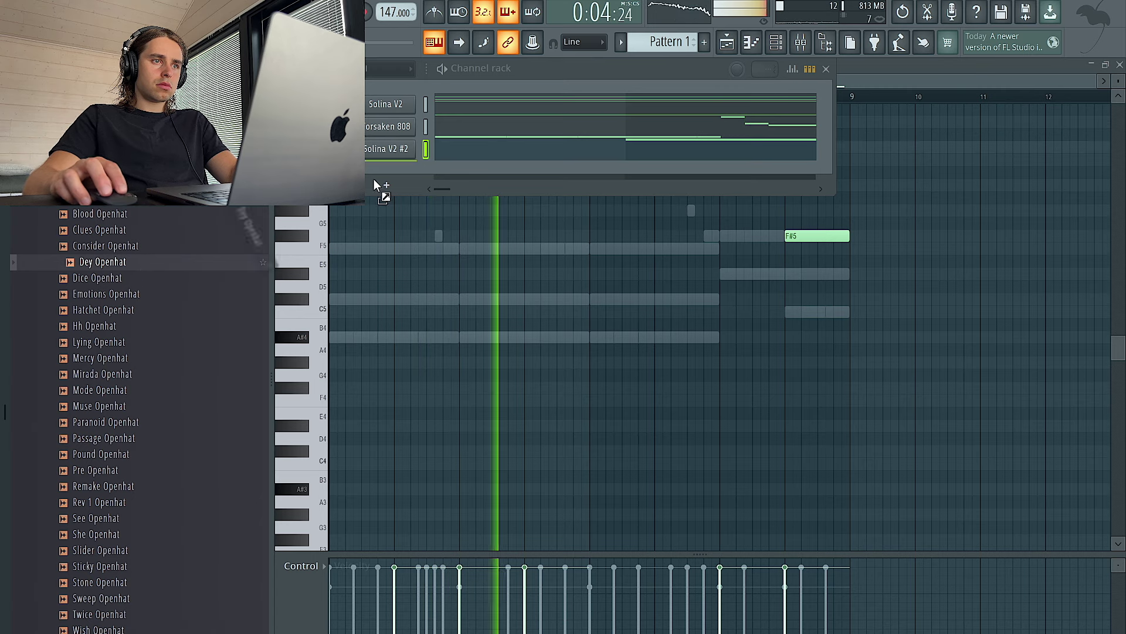
left_click_drag(359, 211, 467, 183)
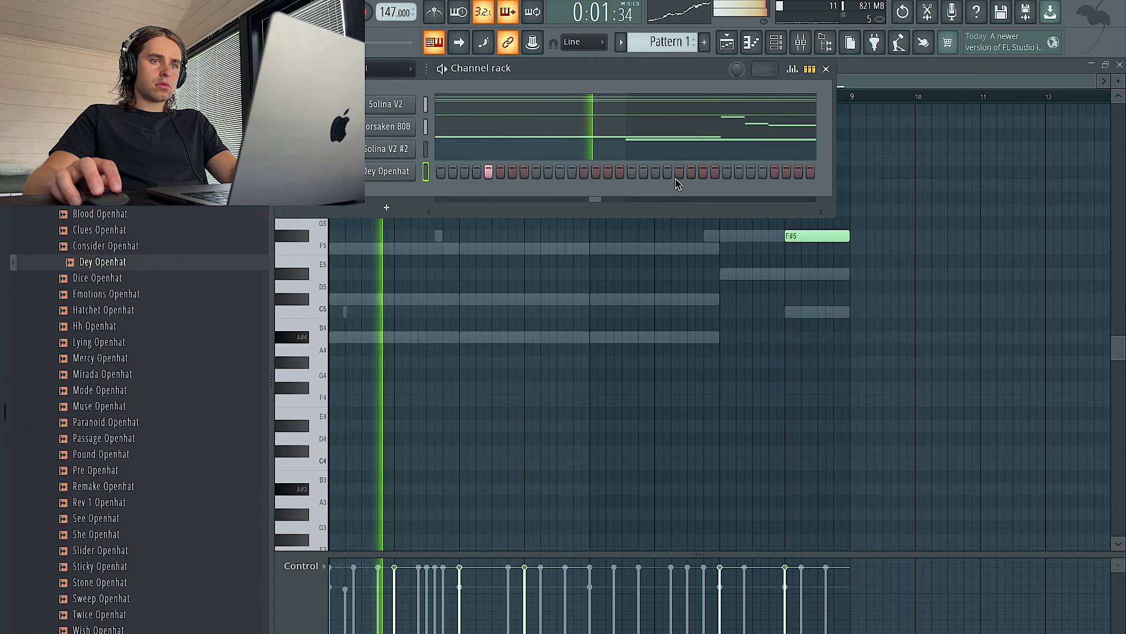
right_click(412, 175)
left_click(451, 171)
- Build a sparse open hat rhythm in bars 1 to 4 from duplicated C5 hits, deleting the copies past bar 4
left_click_drag(462, 98, 334, 97)
key("ctrl+b")
key("ctrl+b")
key("ctrl+d")
right_click(587, 311)
left_click_drag(757, 325, 602, 198)
key("Delete")
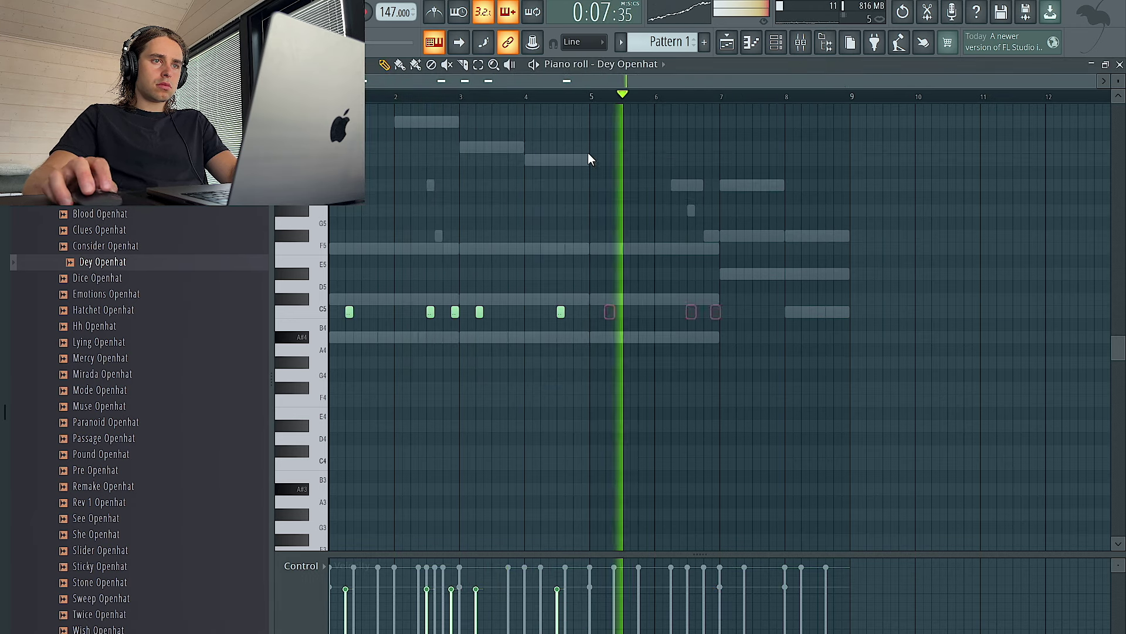
- Duplicate the four-bar open hat rhythm into bars 5 to 8 and randomize the note velocities
left_click_drag(591, 98, 370, 98)
key("ctrl+b")
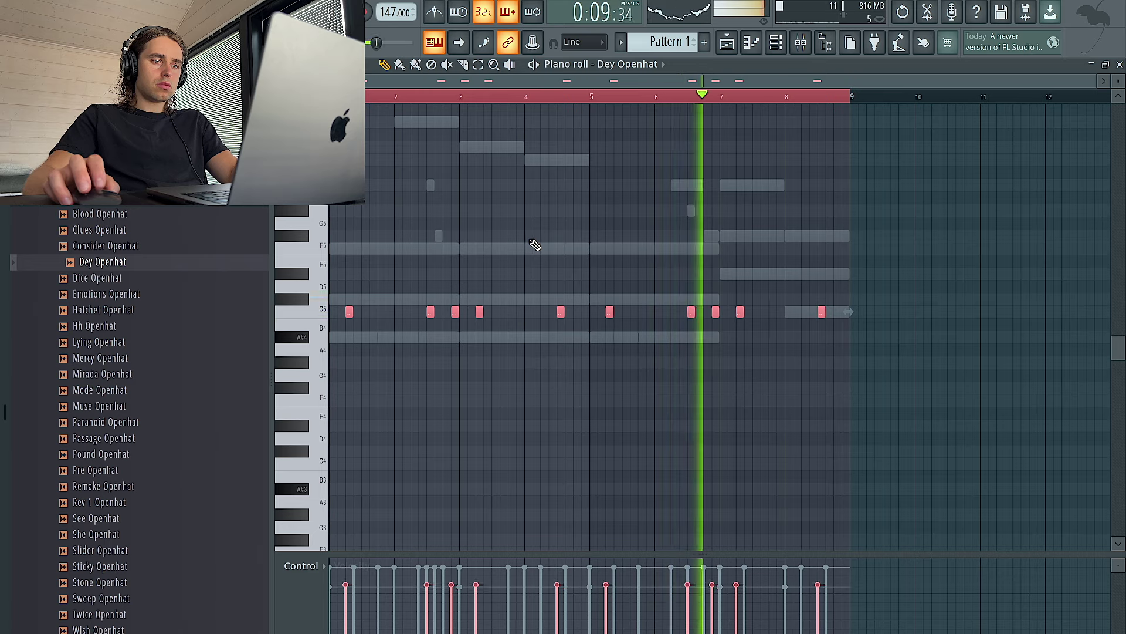
key("ctrl+d")
key("alt+r")
left_click_drag(533, 407, 509, 413)
left_click(645, 482)
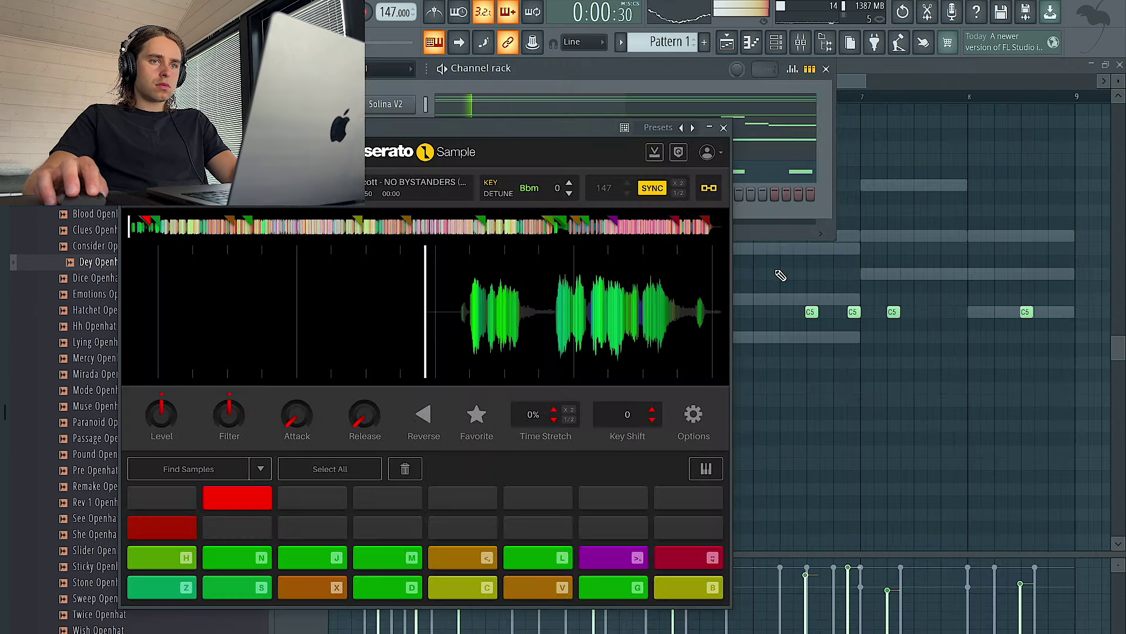
- Audition the NO BYSTANDERS sample's pad N in Serato Sample and move its cue point to the vocal at about 02:43
left_click(140, 291)
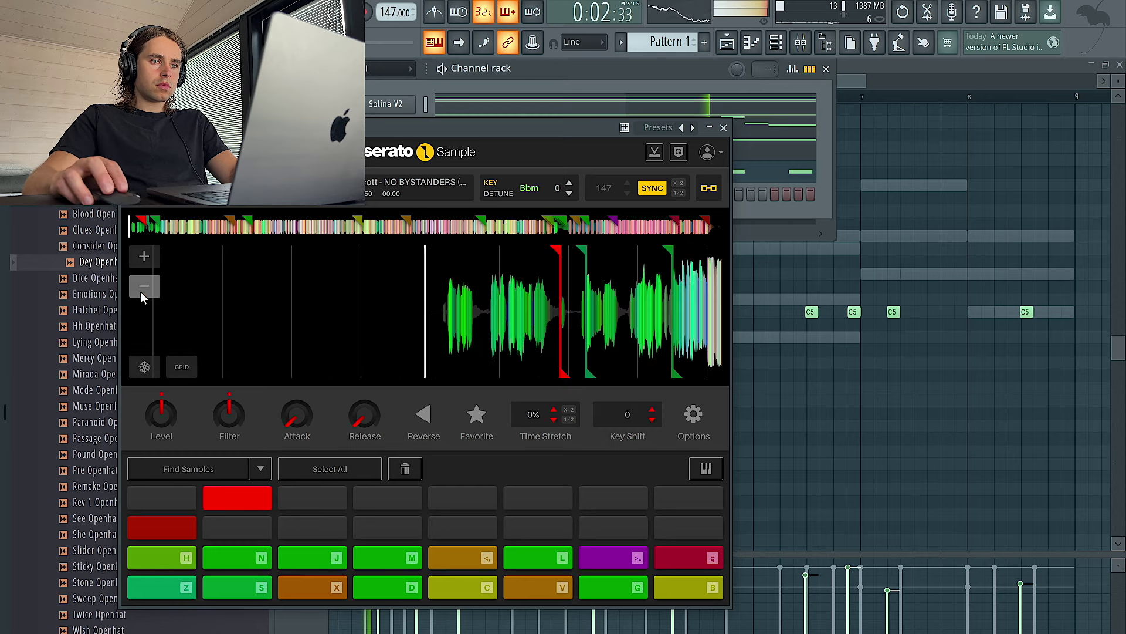
left_click(139, 291)
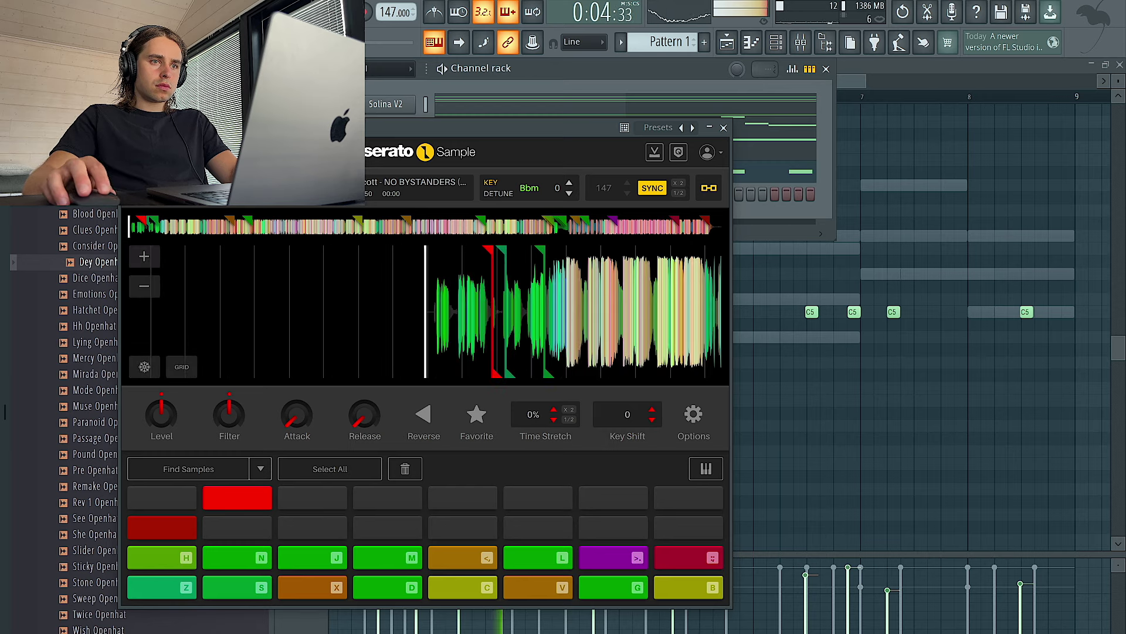
left_click(237, 558)
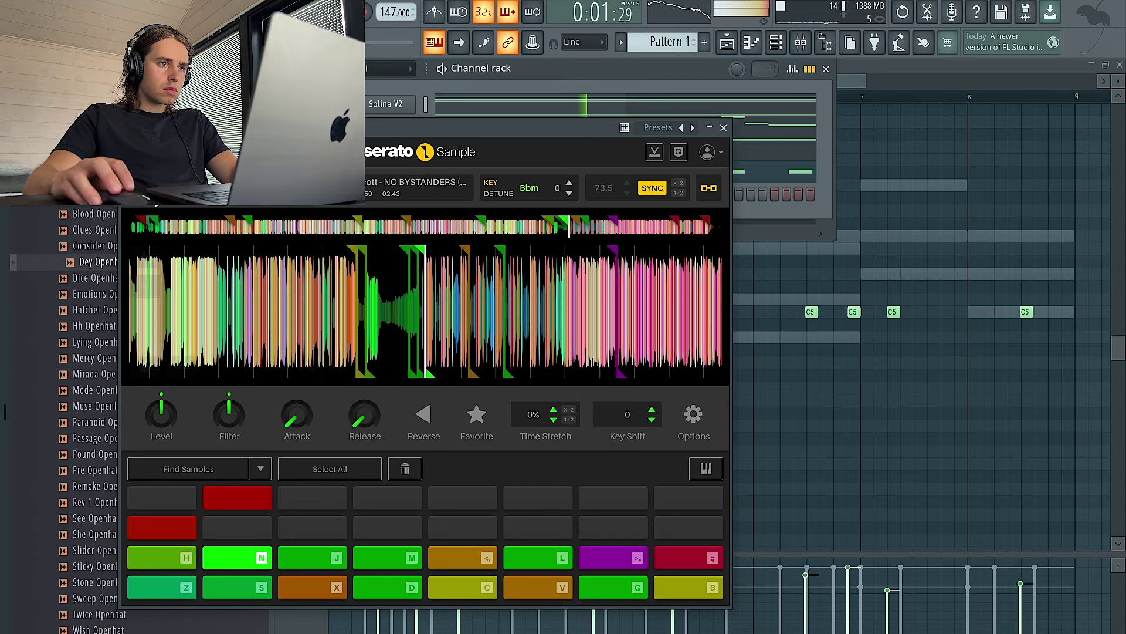
left_click(145, 262)
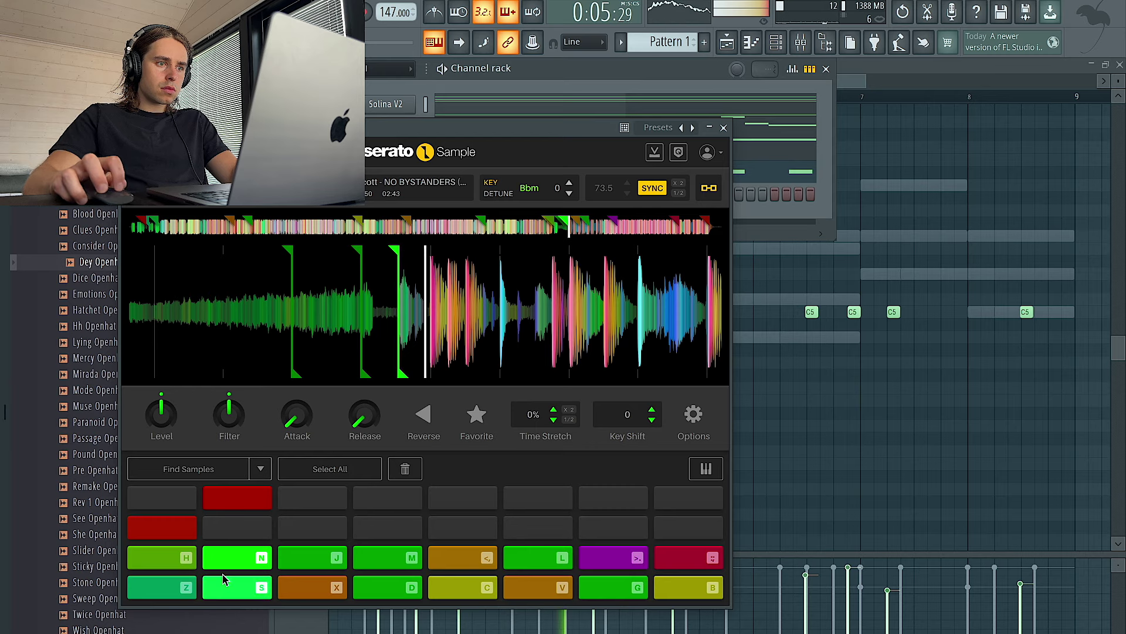
left_click(237, 560)
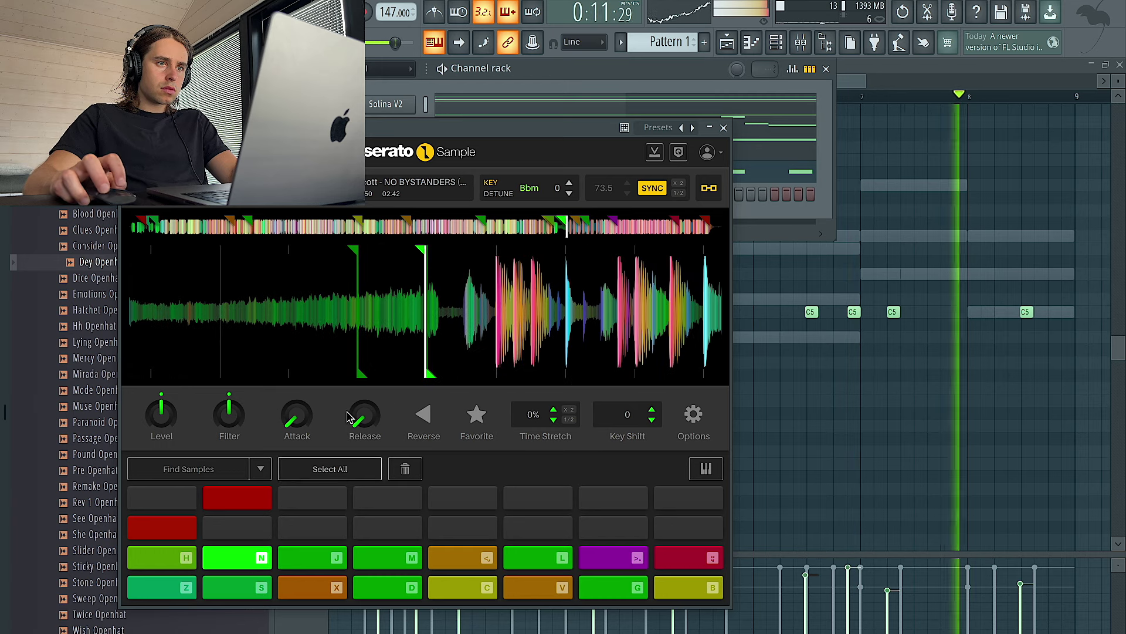
left_click_drag(443, 261, 466, 262)
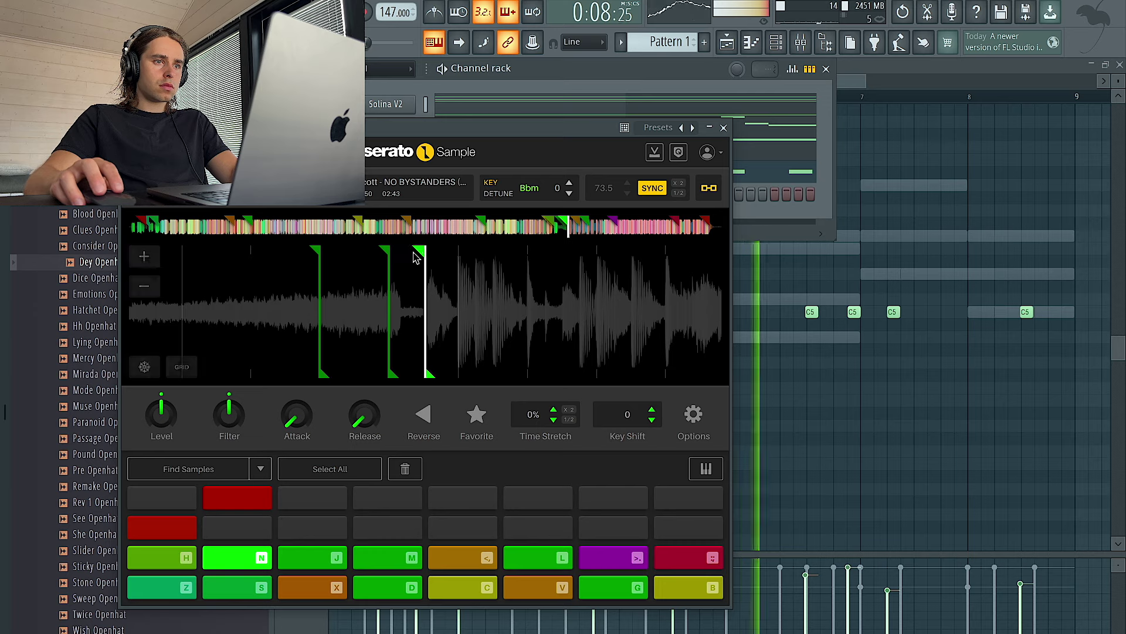
left_click(146, 253)
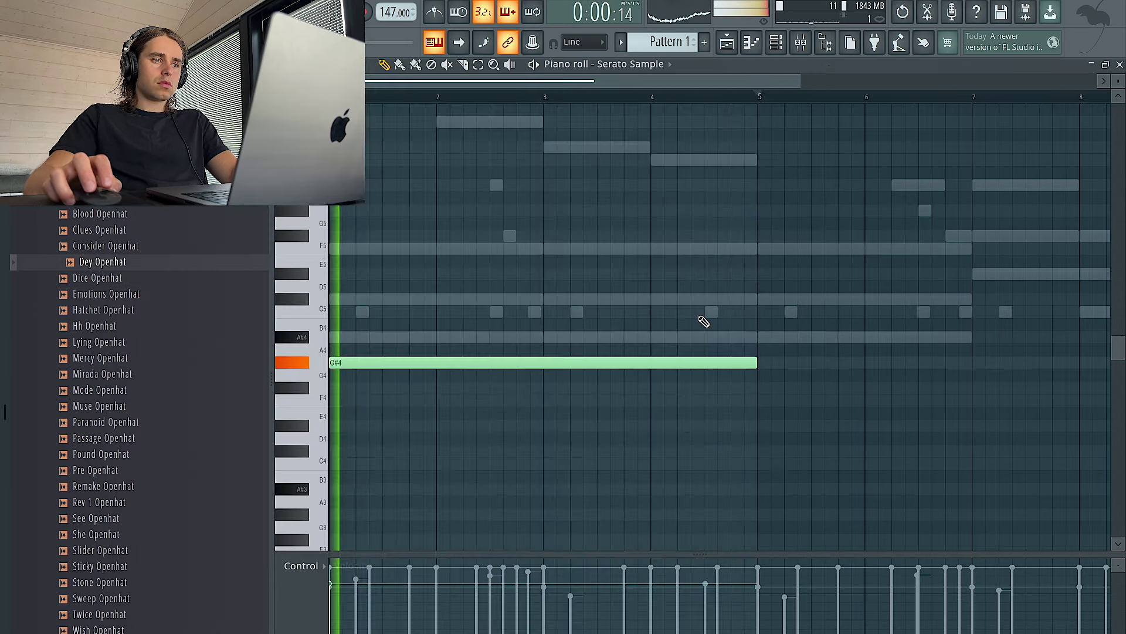
- Make the Serato Sample G#4 note run from beat 2 of bar 1 to the end of bar 4, and duplicate it into bars 5 to 8
scroll(701, 319, "down", 3)
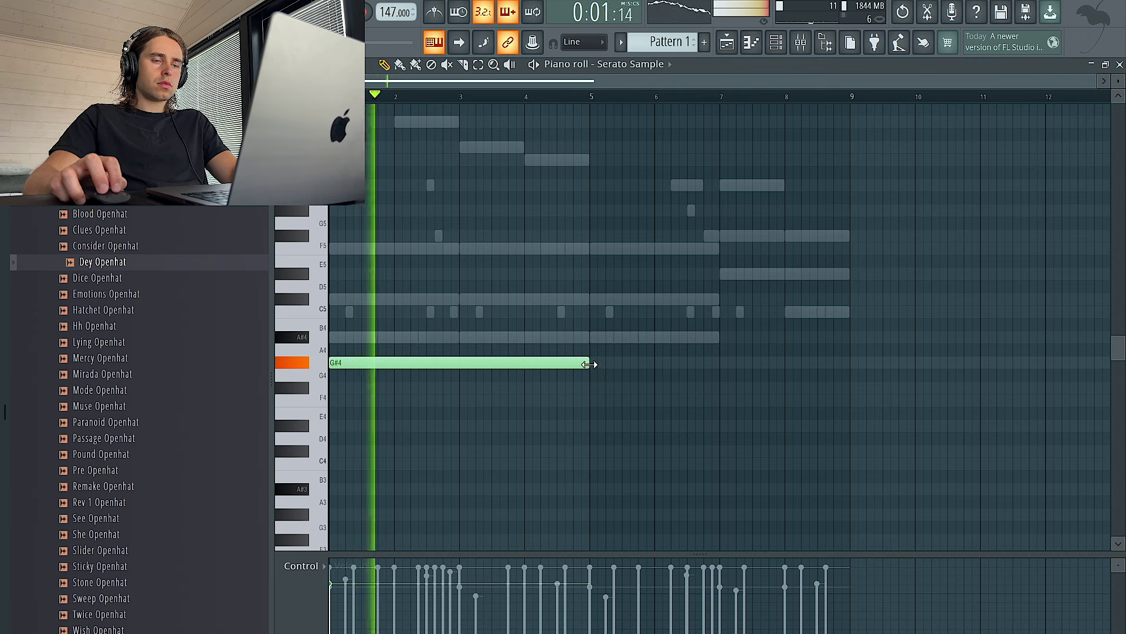
left_click_drag(358, 363, 382, 360)
key("space")
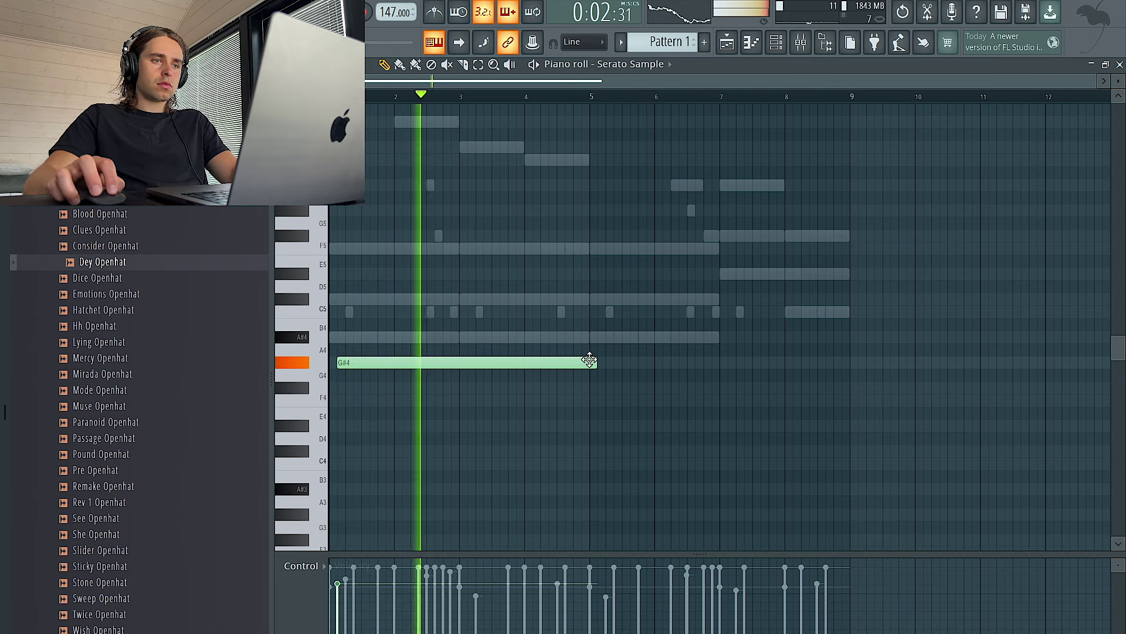
left_click_drag(599, 359, 589, 359)
left_click_drag(593, 97, 352, 97)
key("ctrl+b")
key("ctrl+a")
key("ctrl+d")
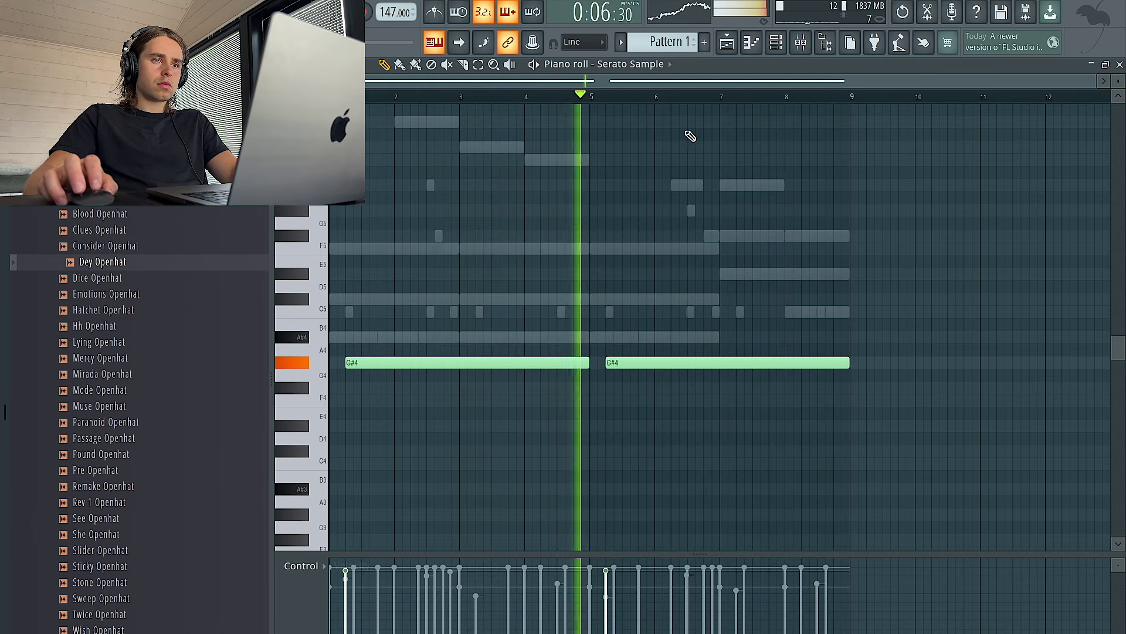
- Lower the Serato Sample key detune to -2 (Abm), close its window and open the Forsaken 808 piano roll
left_click(777, 44)
left_click(393, 195)
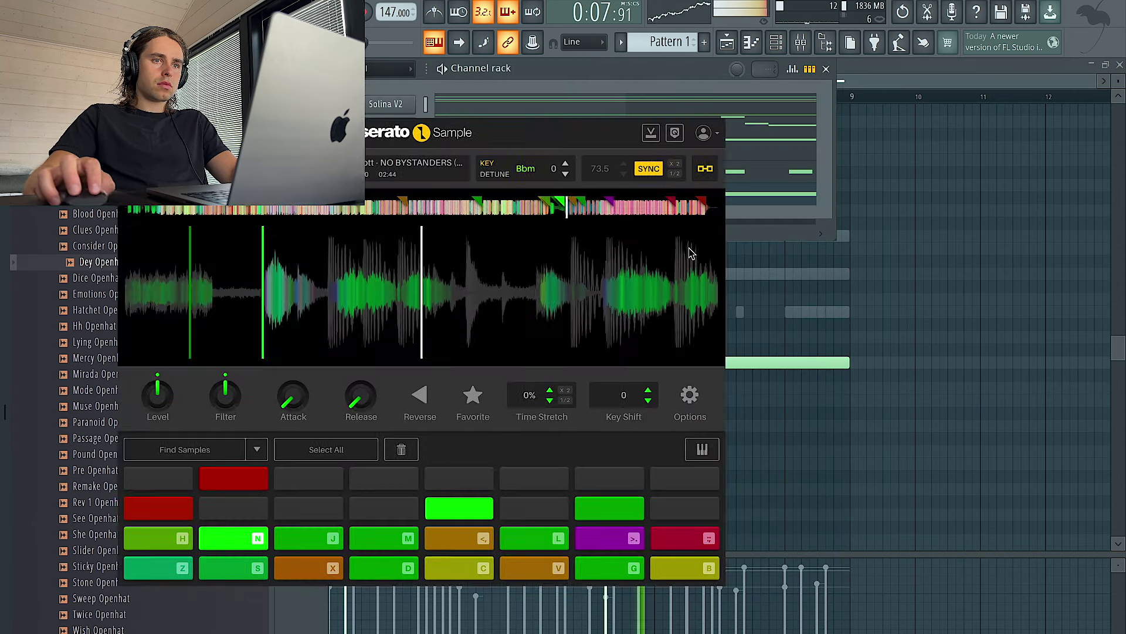
key("space")
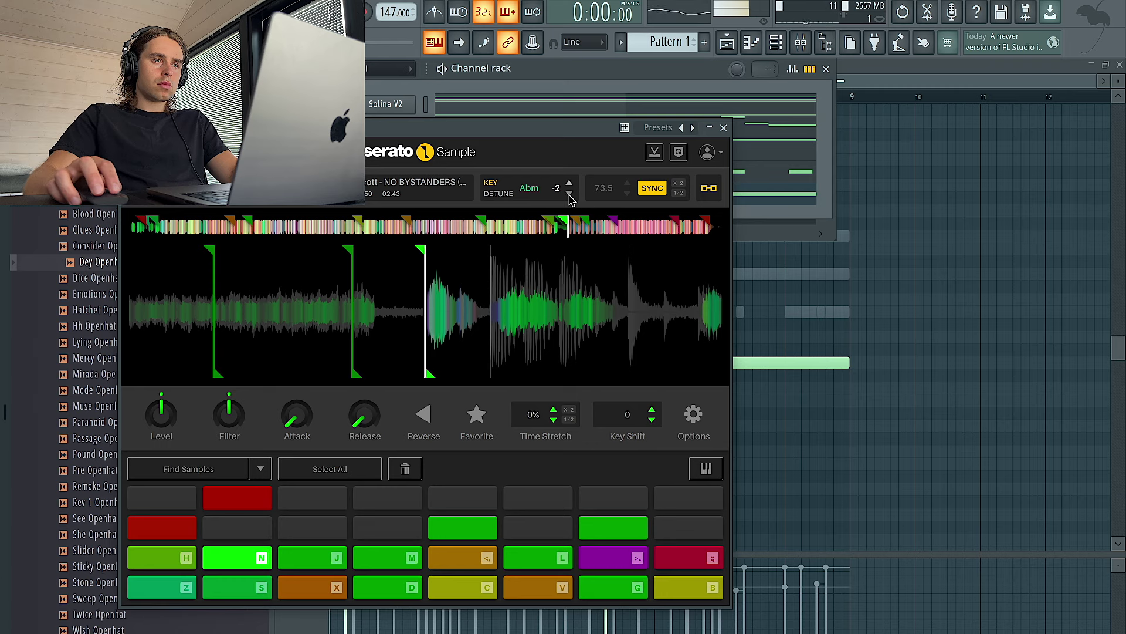
left_click(723, 127)
key("space")
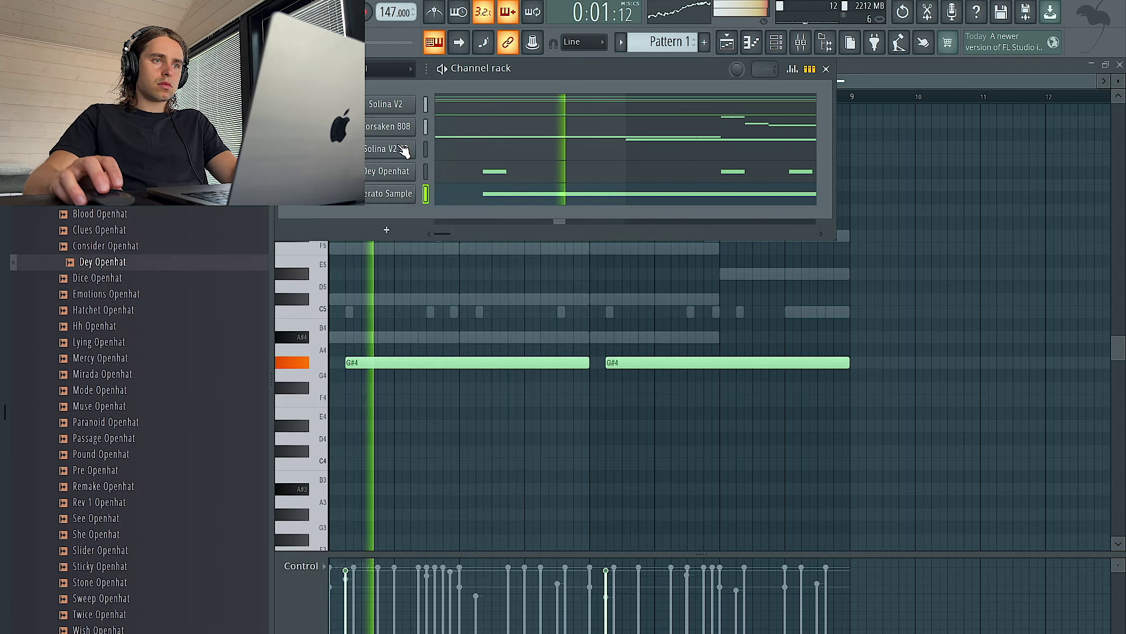
right_click(411, 122)
left_click(435, 126)
key("shift+Down")
key("shift+Down")
key("shift+Down")
key("shift+Down")
key("shift+Down")
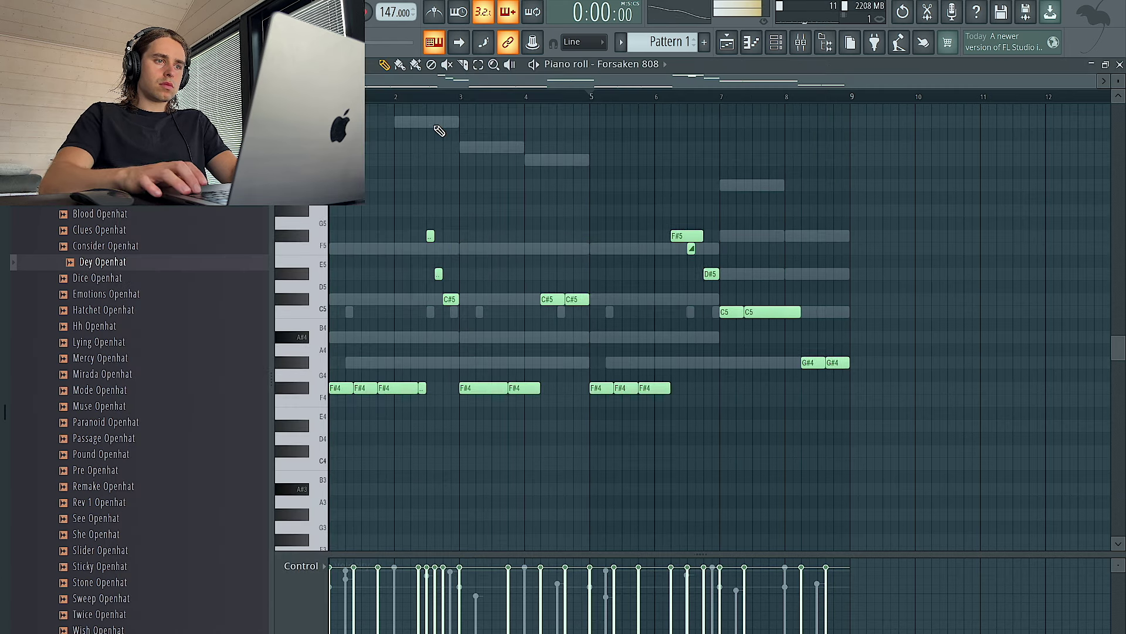
key("shift+Up")
key("shift+Up")
key("shift+Up")
key("shift+Up")
key("shift+Up")
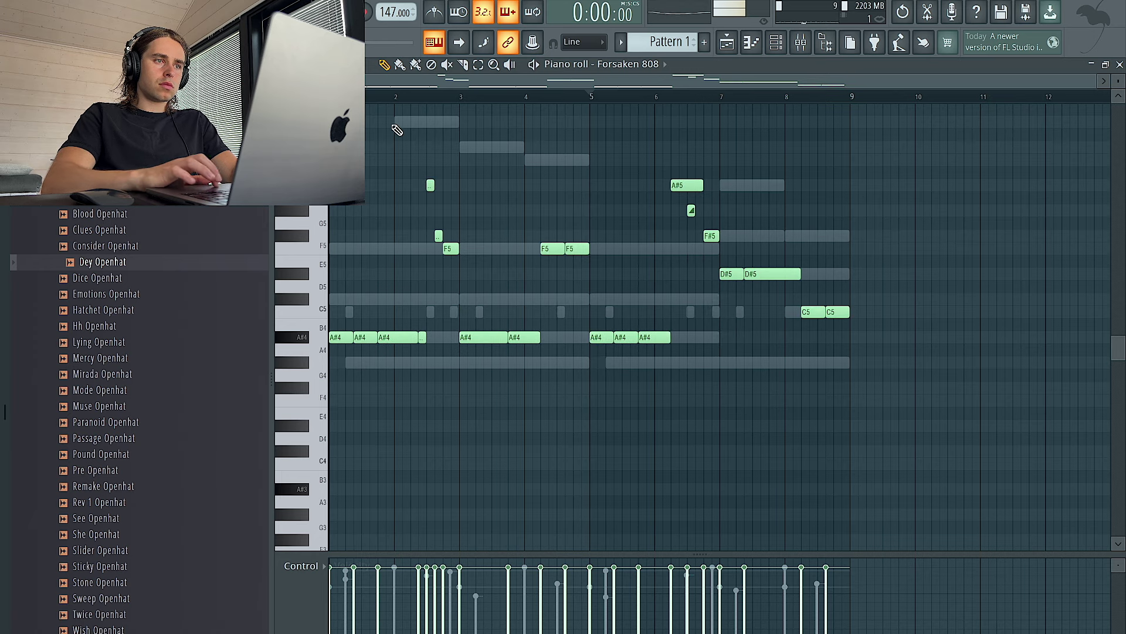
- Transpose the Forsaken 808 notes down three semitones and raise the low G4 notes by an octave
key("shift+Down")
key("shift+Down")
key("shift+Down")
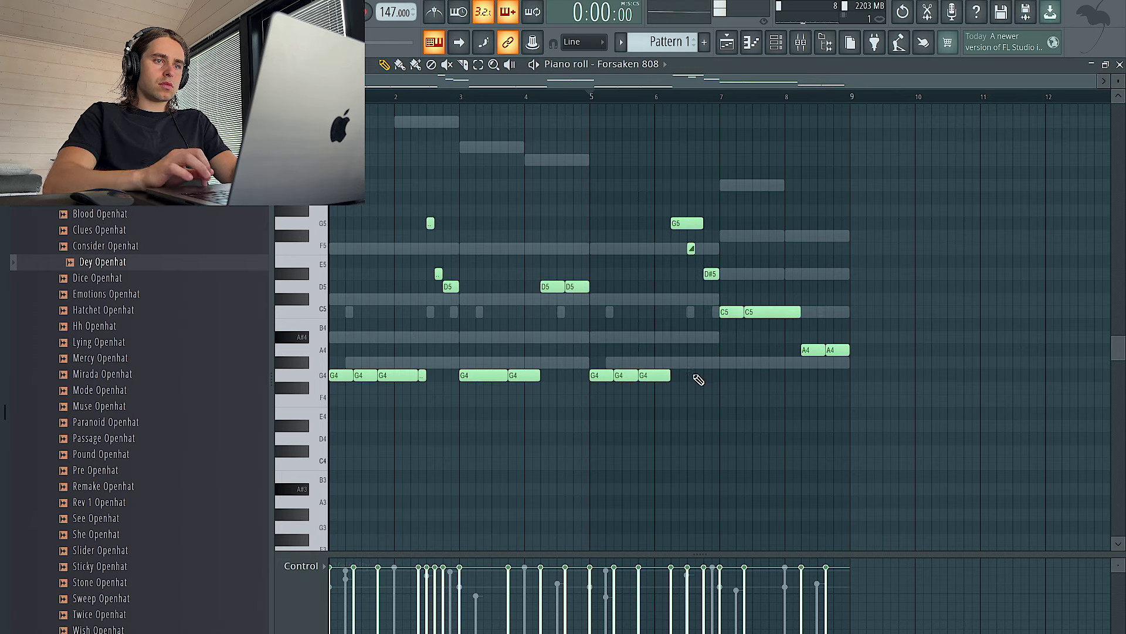
key("ctrl+Up")
- Transpose the second Solina V2 melody down three semitones
double_click(545, 162)
key("shift+Down")
key("shift+Down")
key("shift+Down")
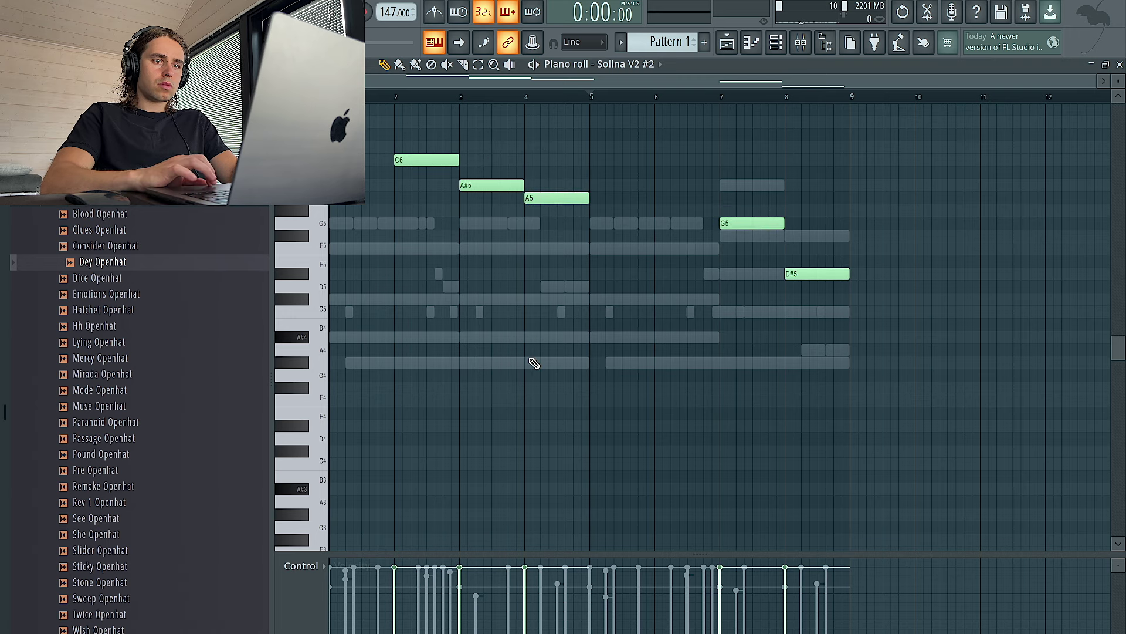
- Transpose the first Solina V2's chords down three semitones and raise them by an octave
right_click(537, 342)
key("shift+Down")
key("shift+Down")
key("shift+Down")
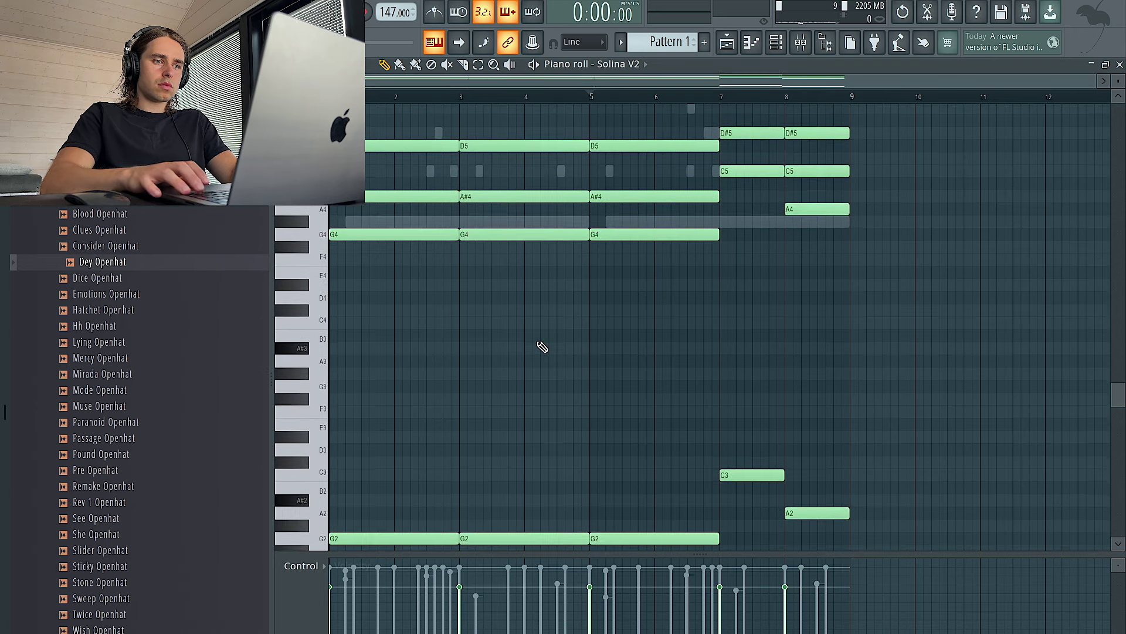
key("ctrl+Up")
scroll(542, 346, "up", 3)
- Play the transposed pattern from bar 1 and bring up the channel rack
key("space")
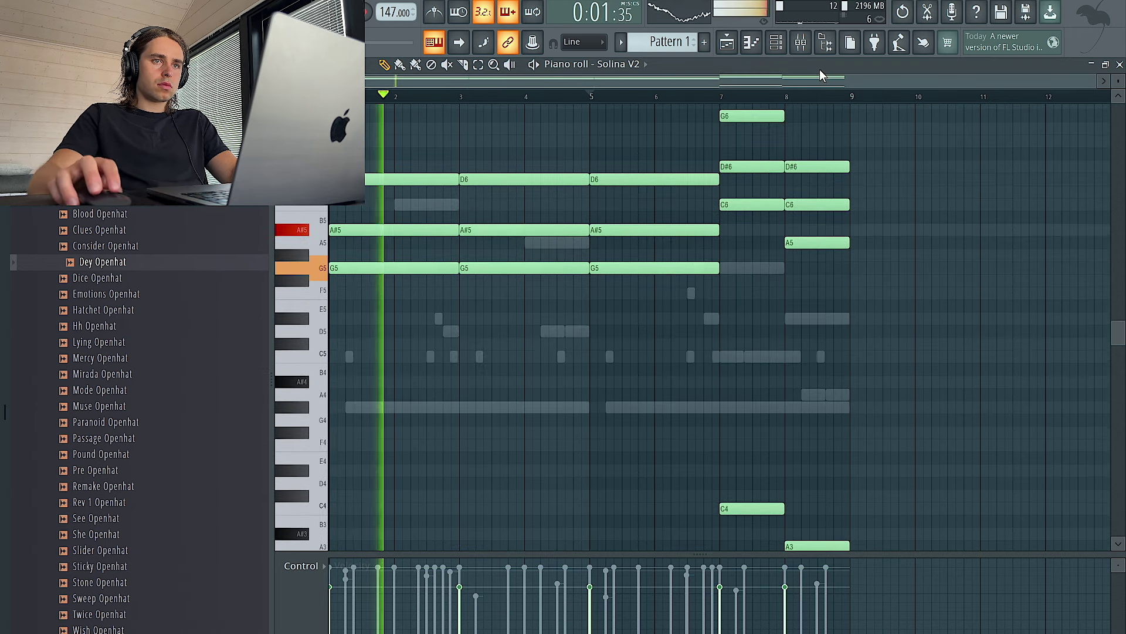
left_click(782, 49)
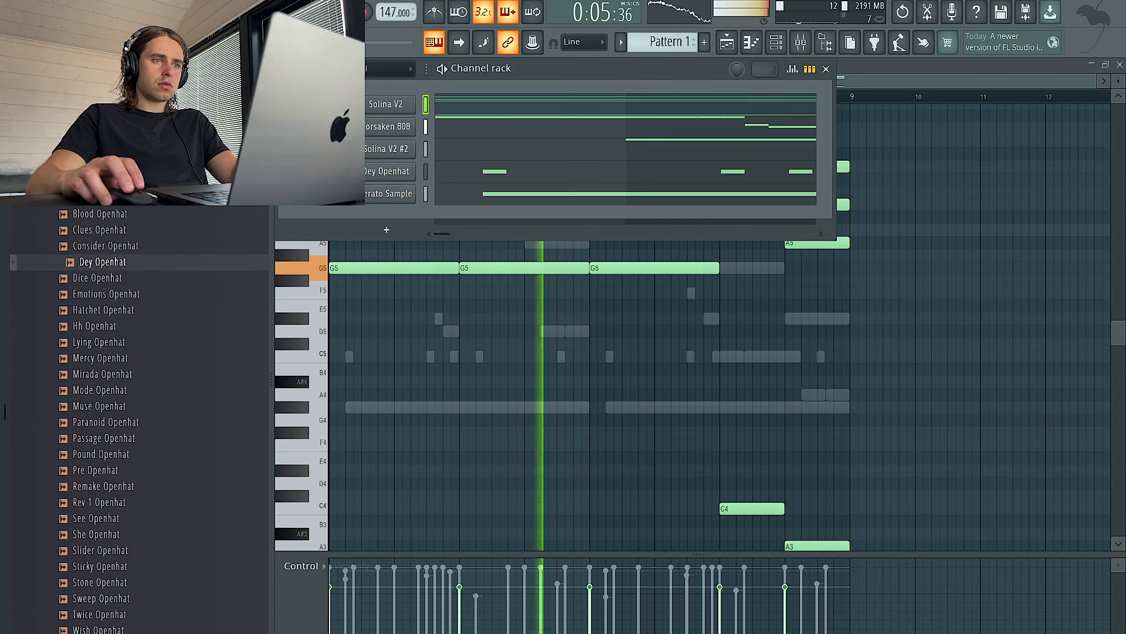
key("F6")
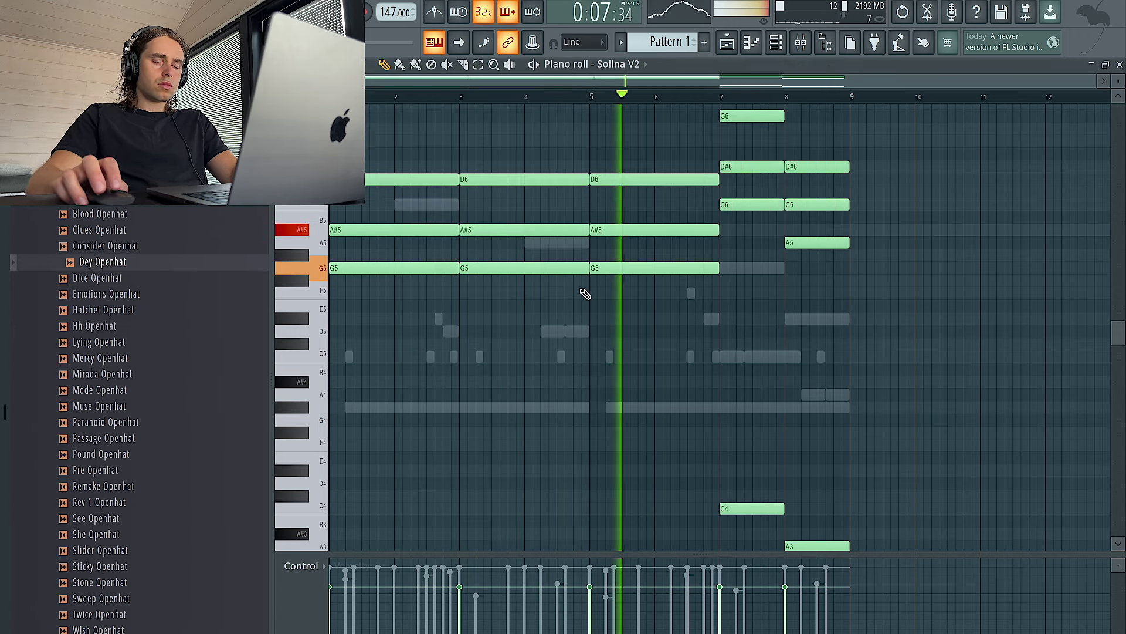
left_click(776, 43)
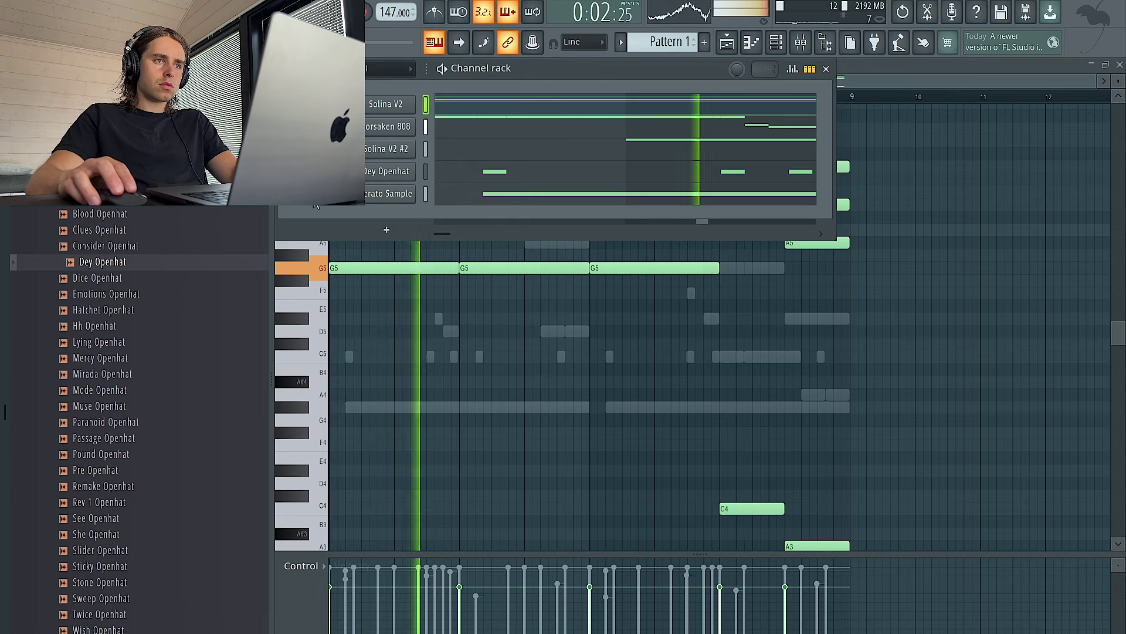
- Bring up the mixer and load Fruity parametric EQ 2 into slot 1 of Insert 2
key("F9")
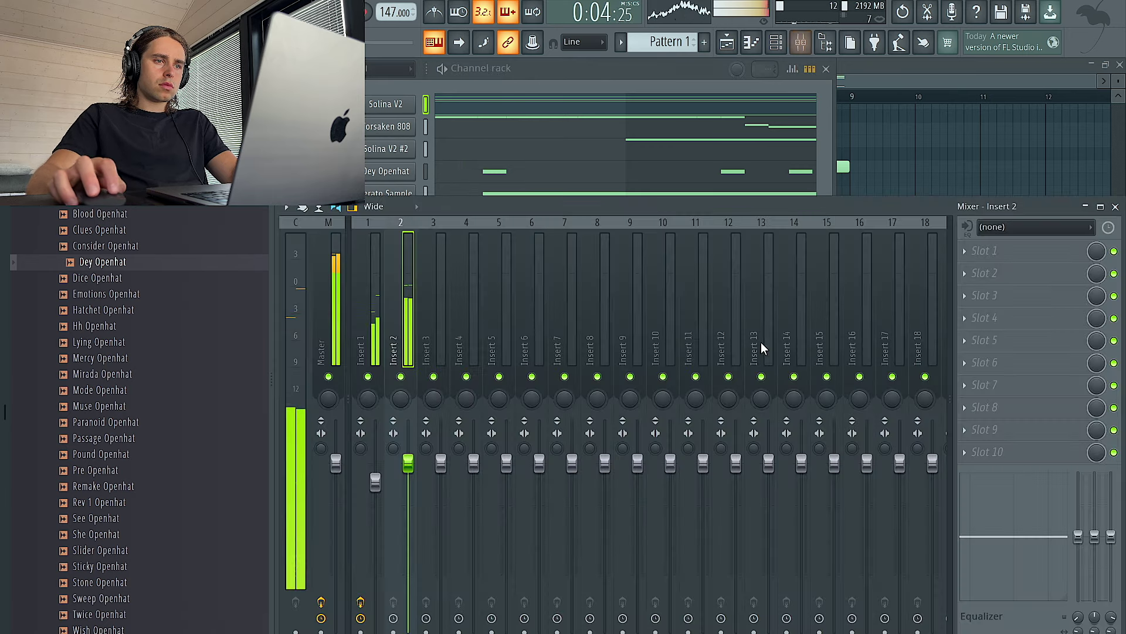
left_click(1034, 249)
left_click(792, 467)
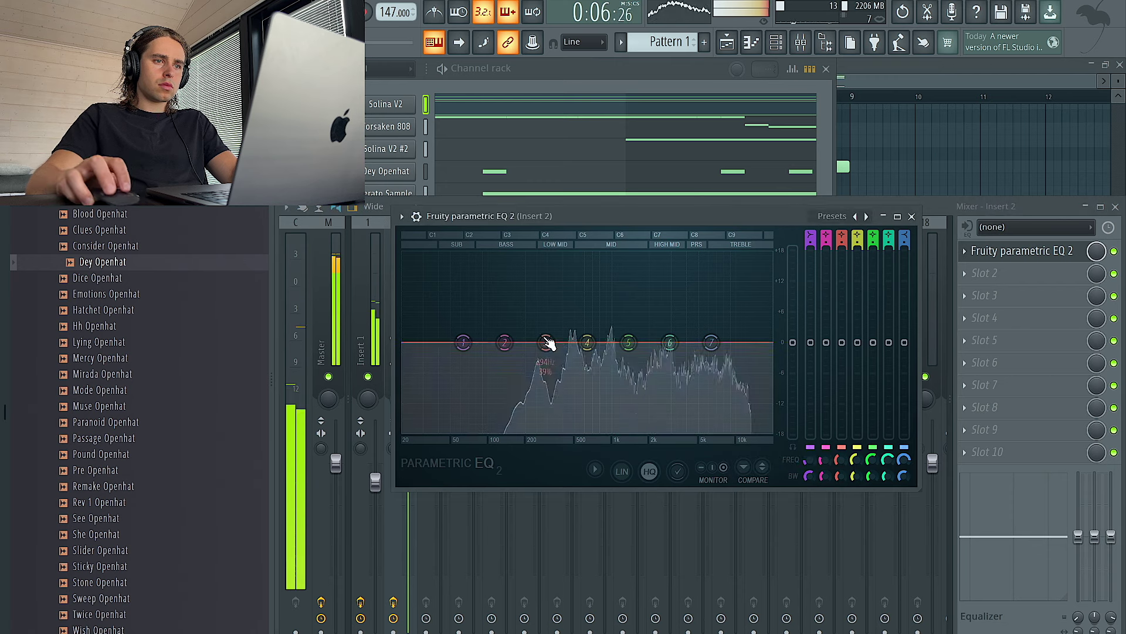
- Advance Insert 2's parametric EQ by two presets and pull its lowest and highest bands inward toward the mids
left_click_drag(483, 432, 493, 431)
left_click(866, 216)
left_click(866, 216)
left_click_drag(769, 343, 632, 342)
left_click_drag(418, 348, 524, 342)
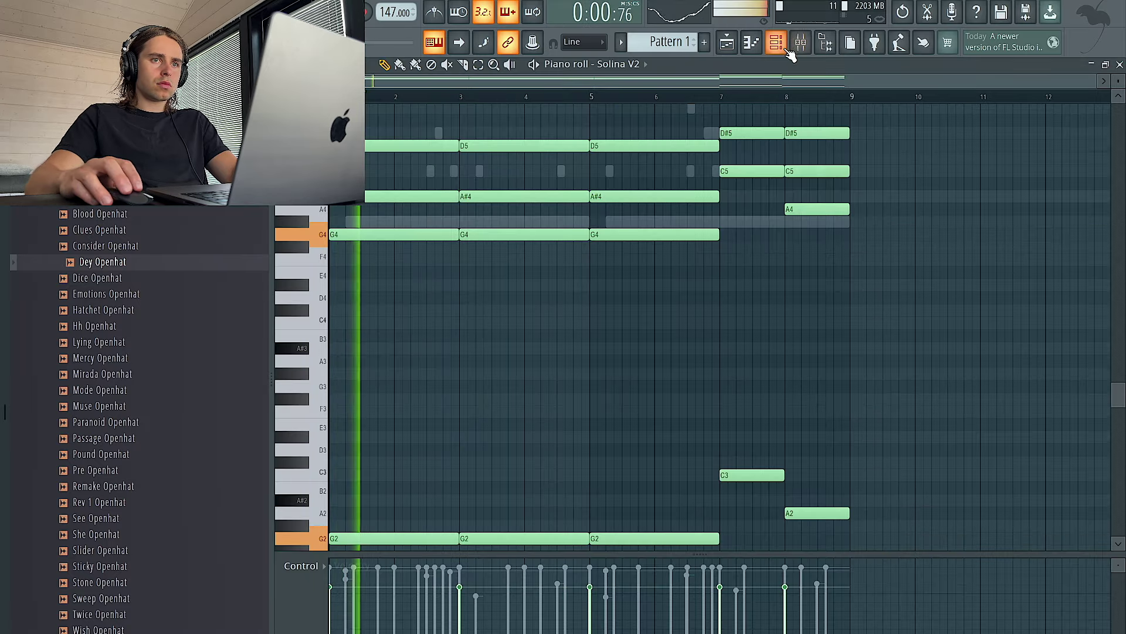
- Raise the last A4 note of the Forsaken 808 bassline by an octave
left_click(786, 50)
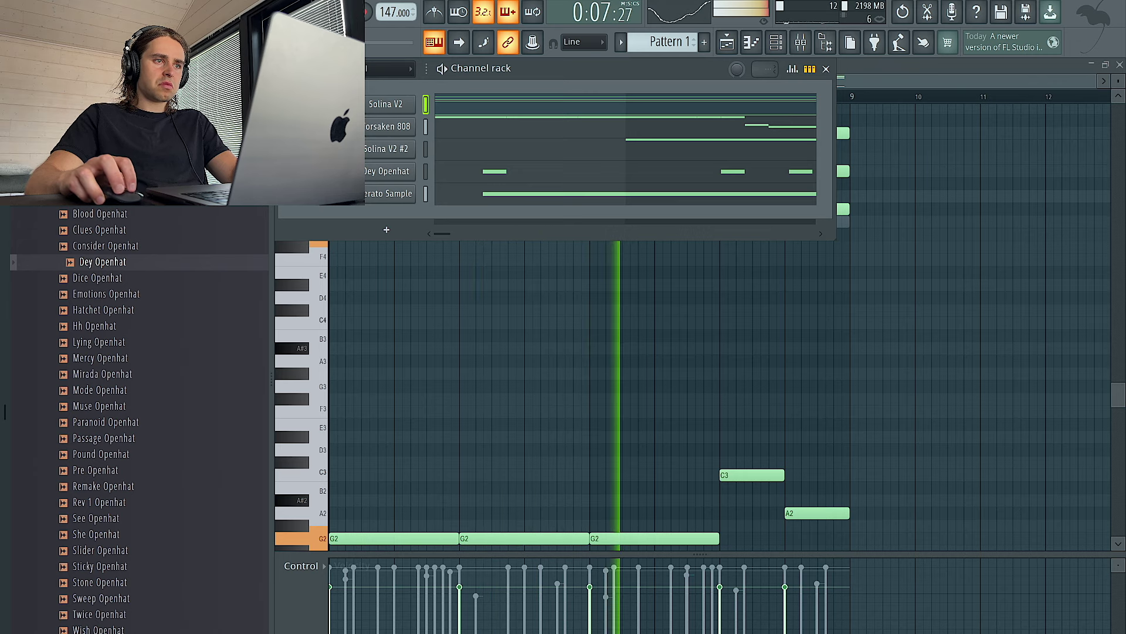
right_click(411, 123)
left_click(435, 125)
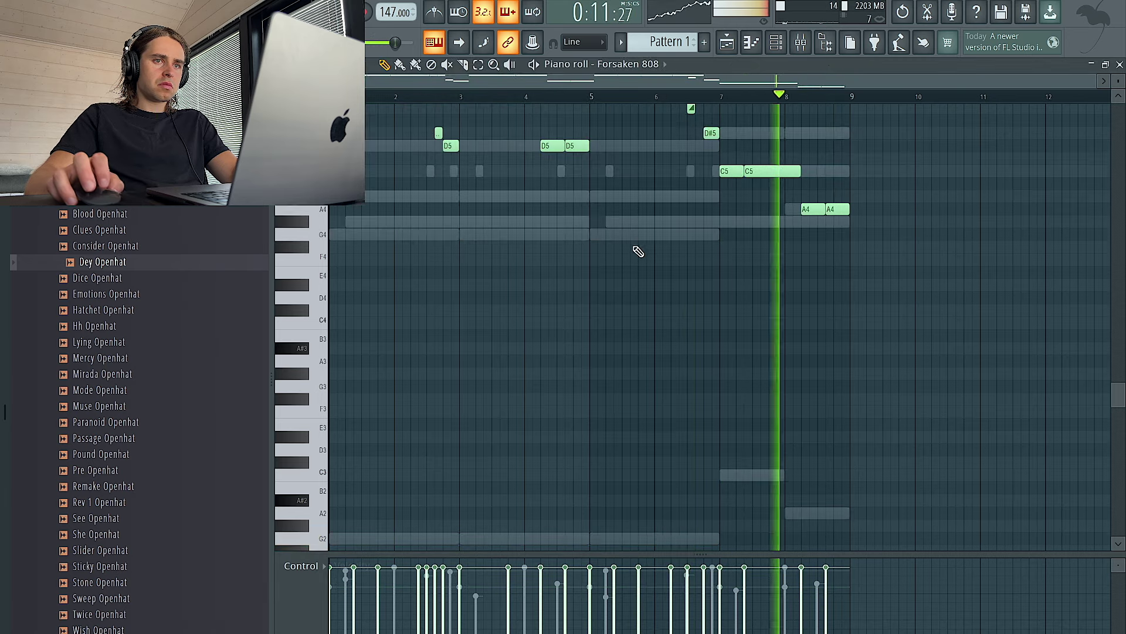
left_click(840, 213)
key("ctrl+Up")
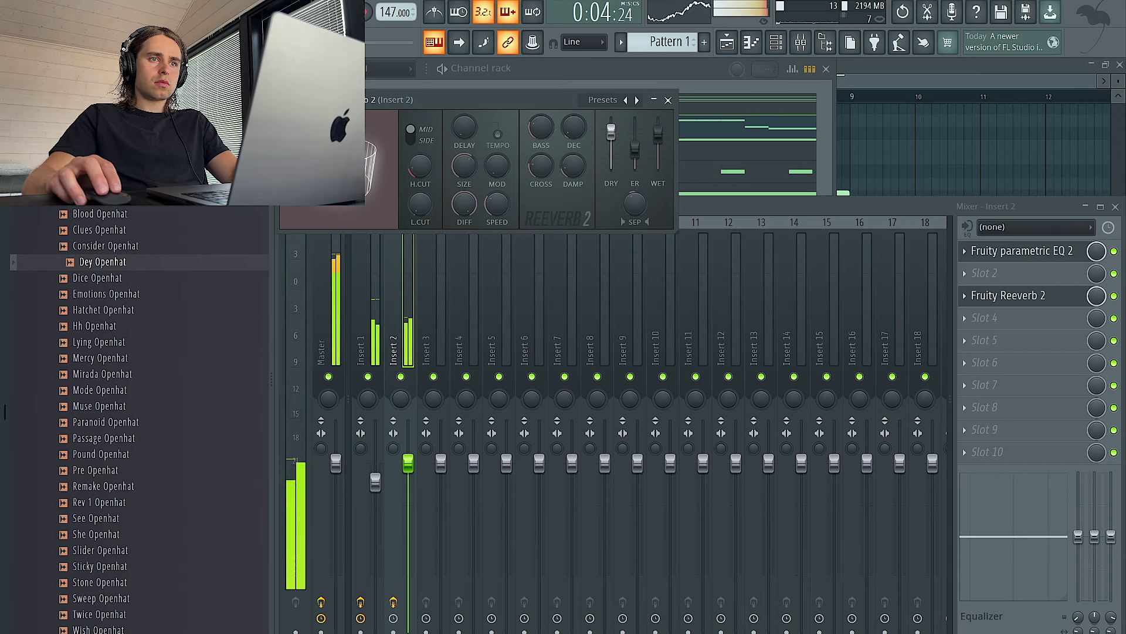
- Close the Fruity Reeverb 2 window and nudge the Insert 1 mixer fader down slightly
left_click(669, 100)
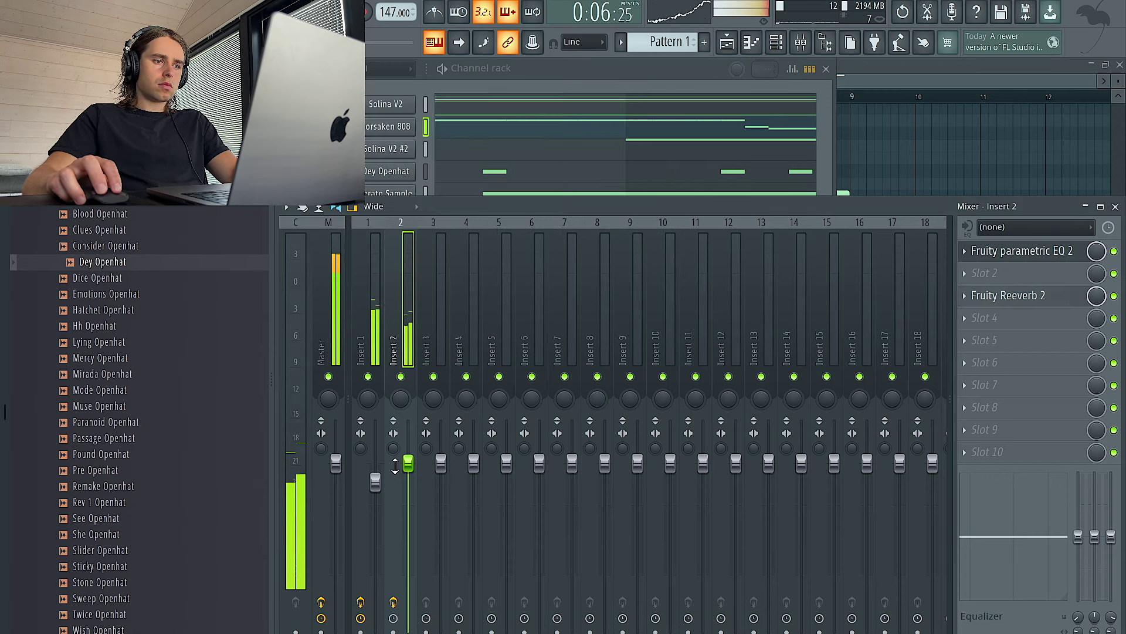
left_click(376, 481)
- Add a third Solina V2 instrument and audition its presets one after another, including AZUL and Air String 1
left_click(558, 82)
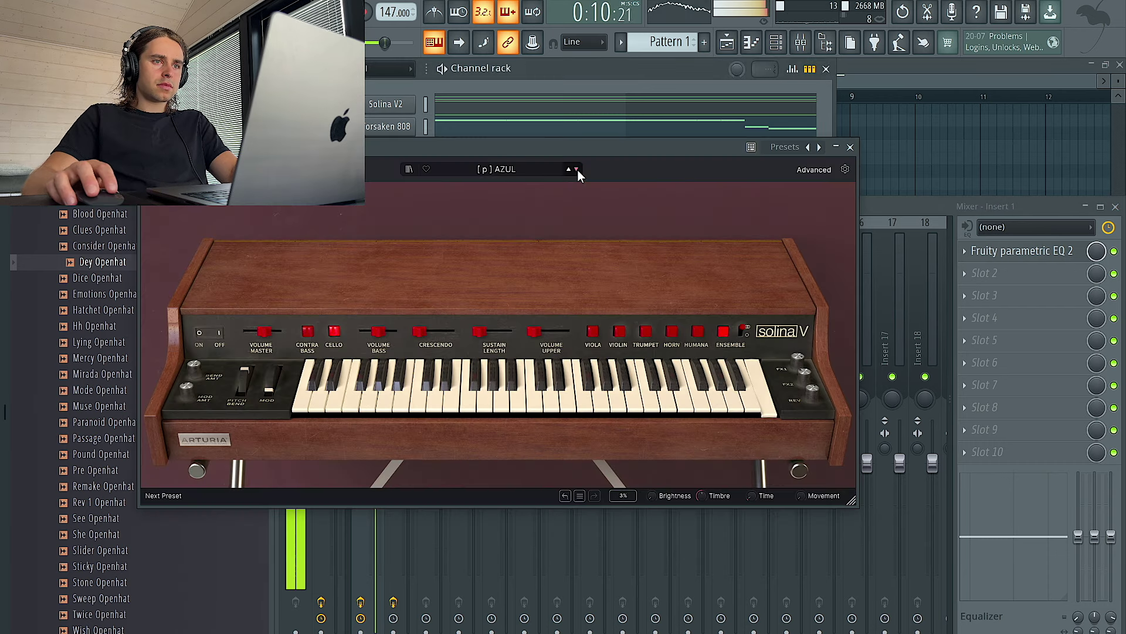
left_click(578, 170)
left_click(578, 170)
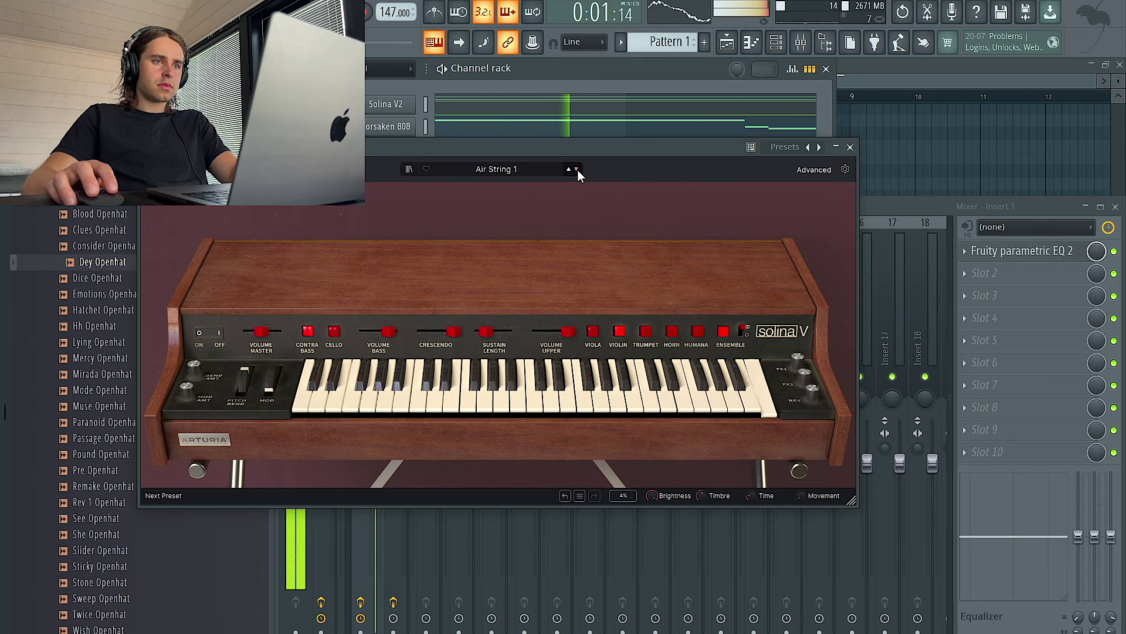
left_click(579, 171)
left_click(578, 170)
left_click_drag(550, 153, 584, 281)
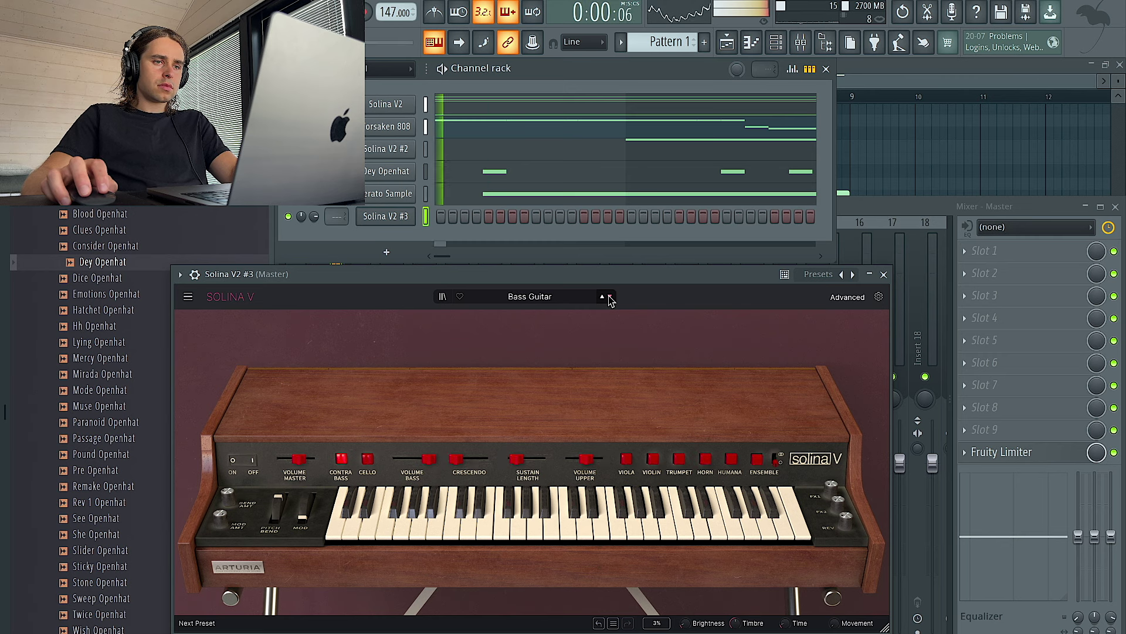
- Set the typing keyboard's root note to G and close the Solina V2 #3 window
right_click(434, 43)
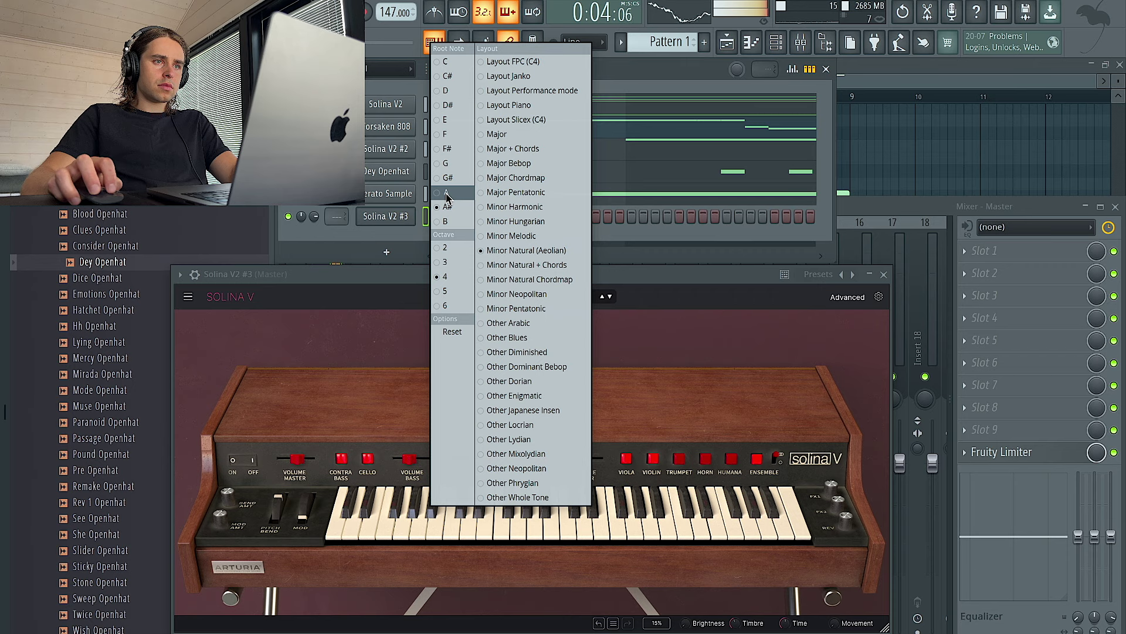
left_click(446, 167)
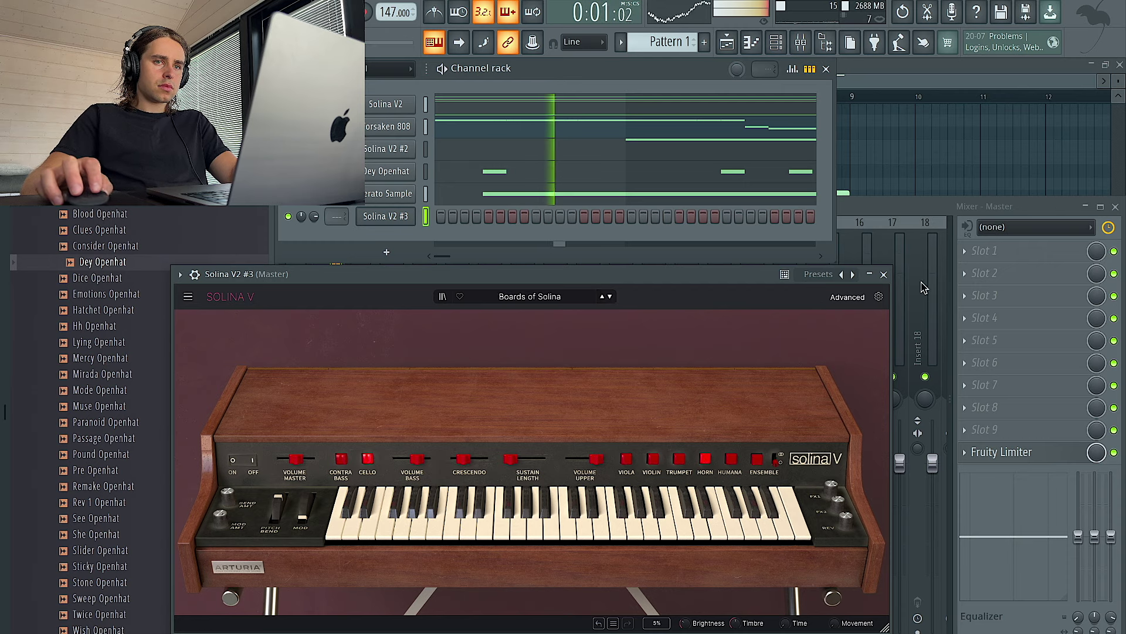
left_click(884, 275)
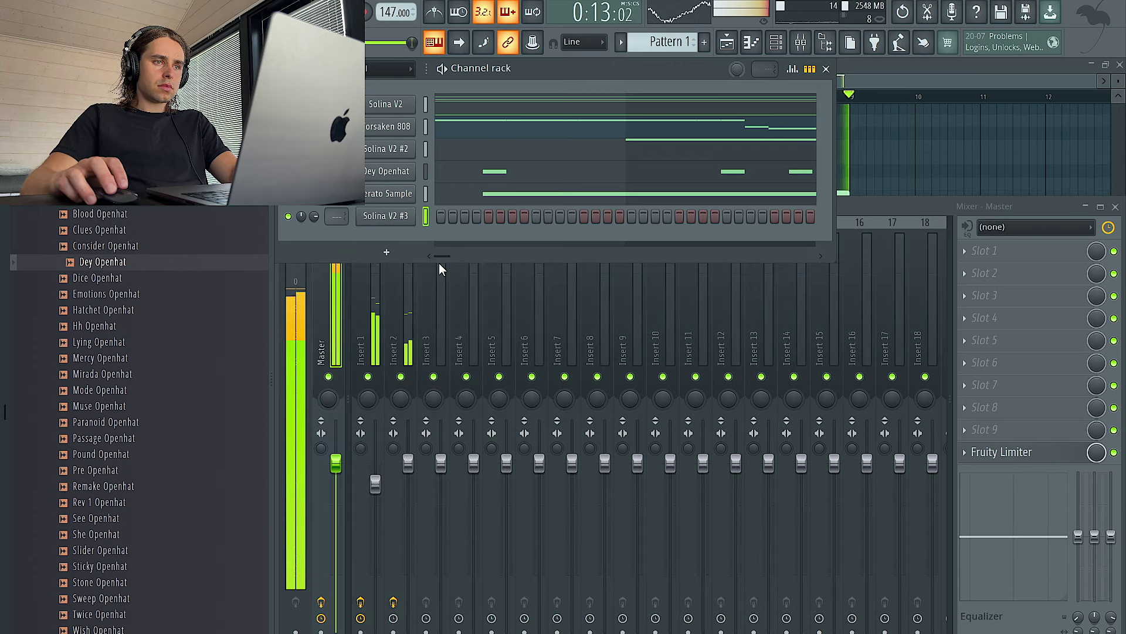
- Write a Solina V2 #3 countermelody of two-bar legato notes: A#6, A6, A#6 and G6
right_click(390, 220)
left_click(455, 216)
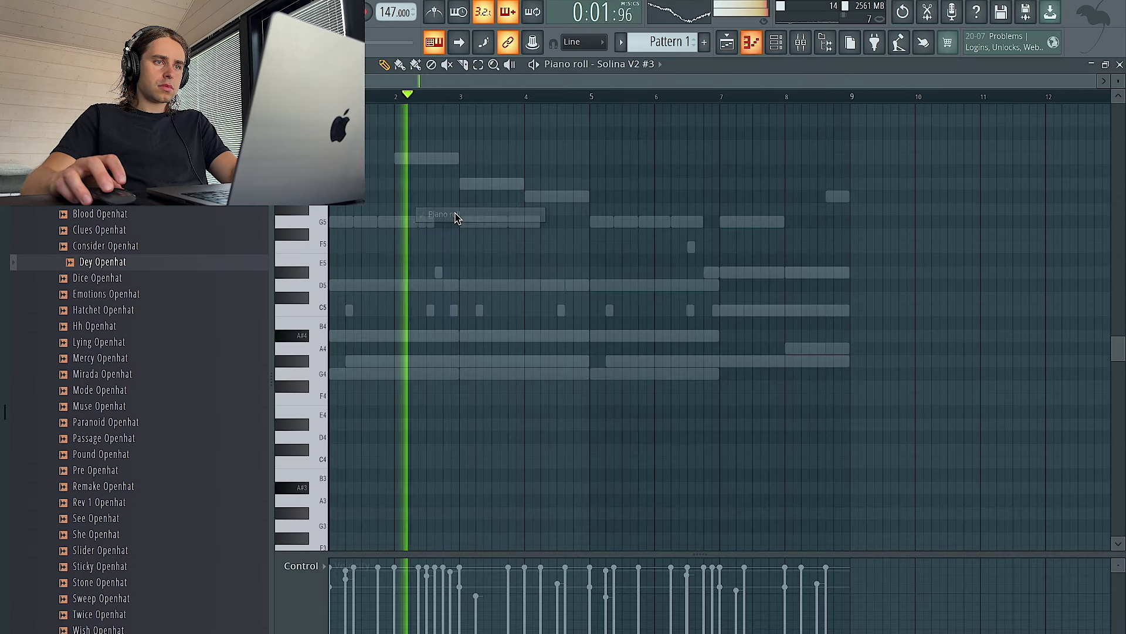
scroll(396, 223, "up", 5)
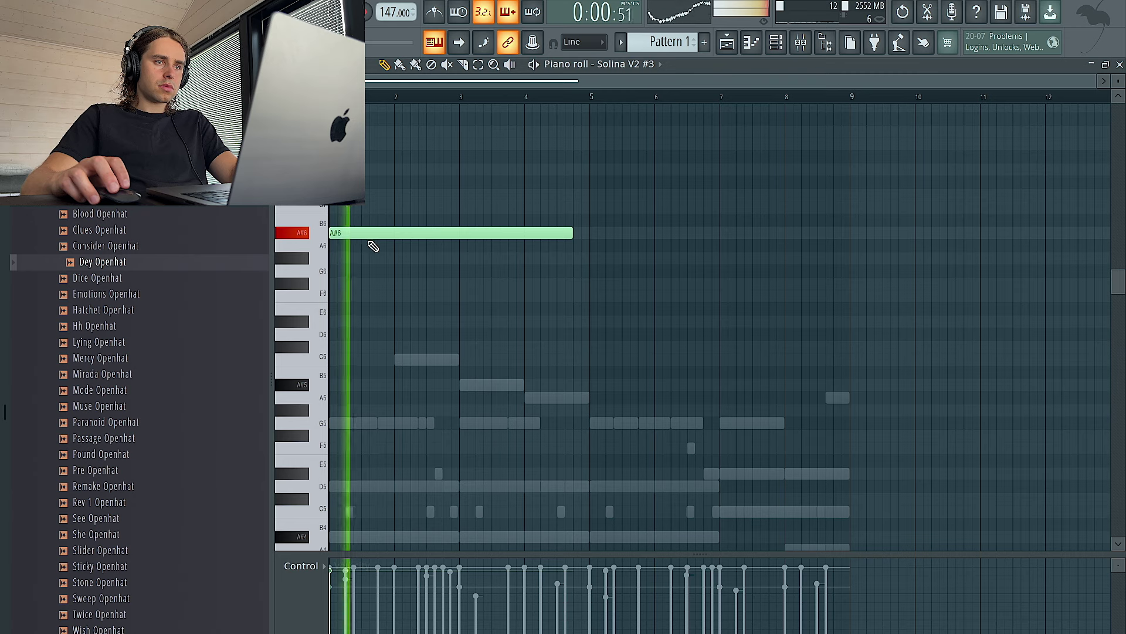
left_click(461, 257)
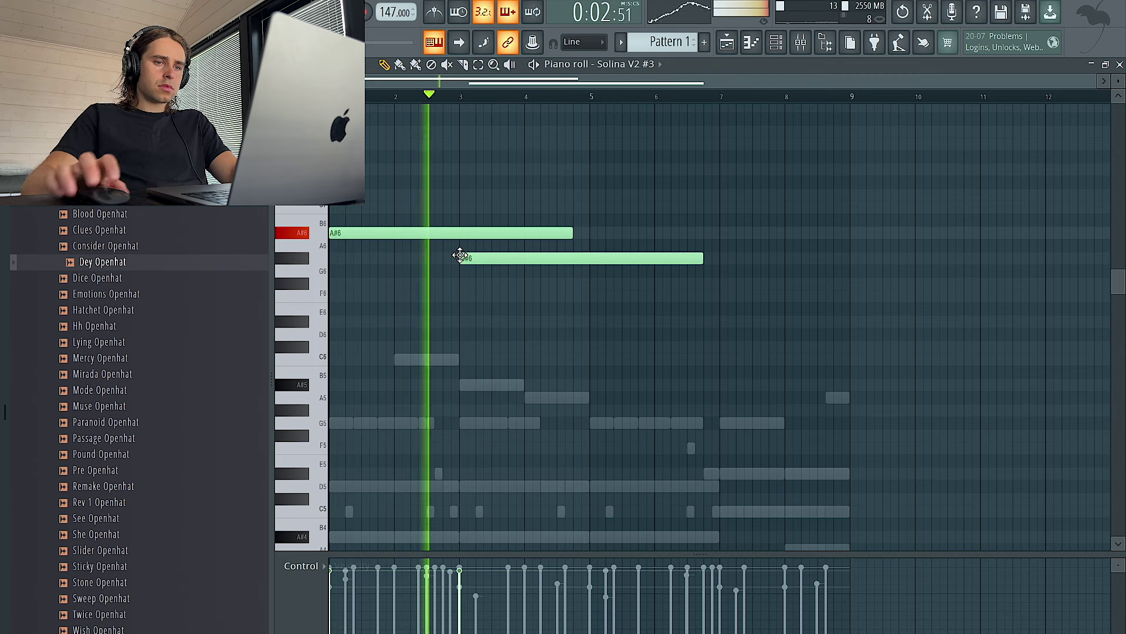
key("ctrl+l")
key("space")
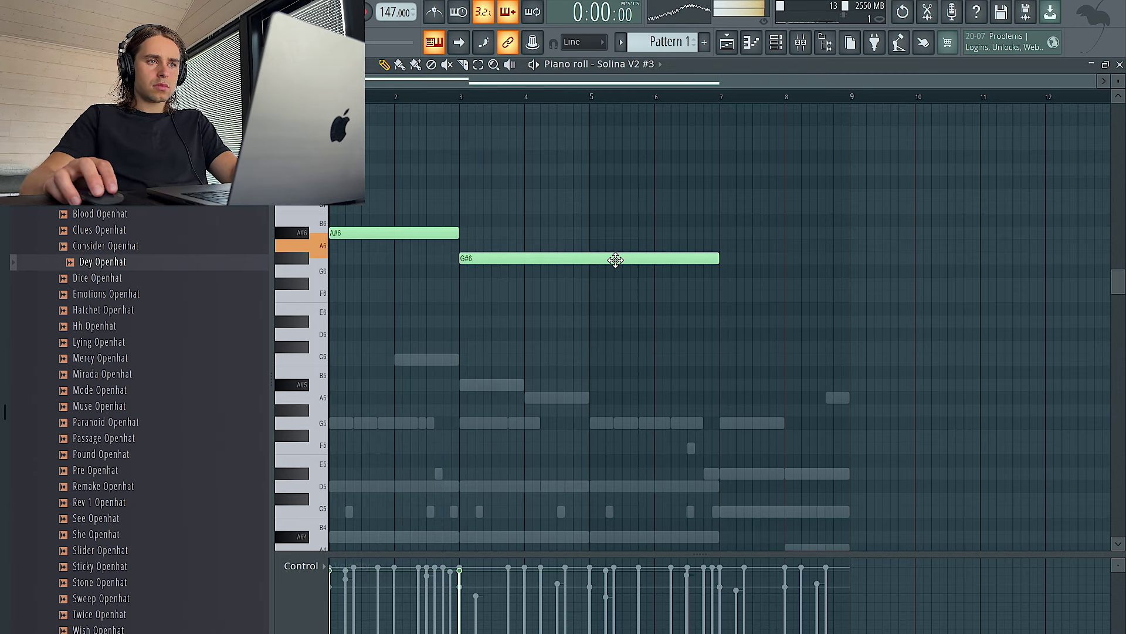
key("space")
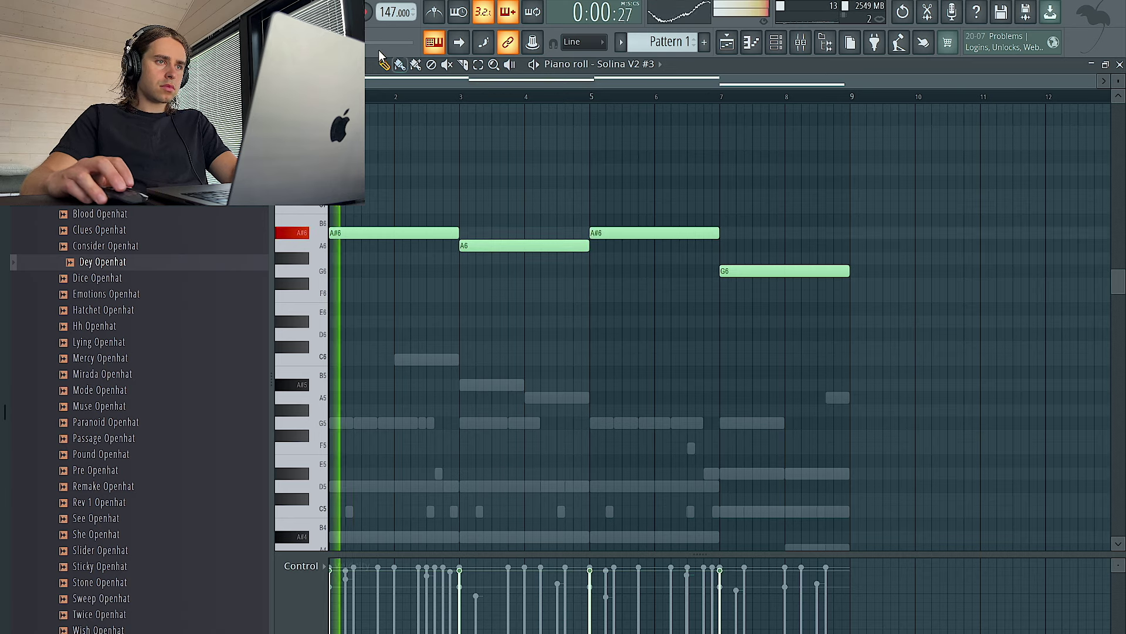
- Raise the countermelody's last note to A6 and slightly lower the velocity of all its notes
right_click(321, 219)
left_click(339, 195)
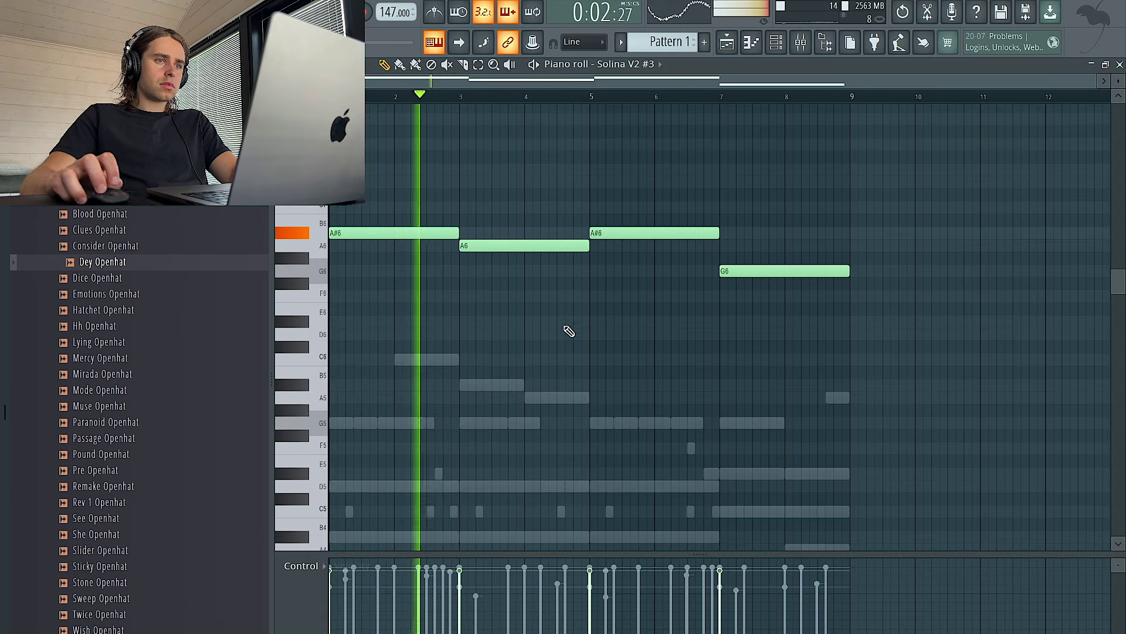
left_click_drag(770, 272, 769, 247)
key("ctrl+a")
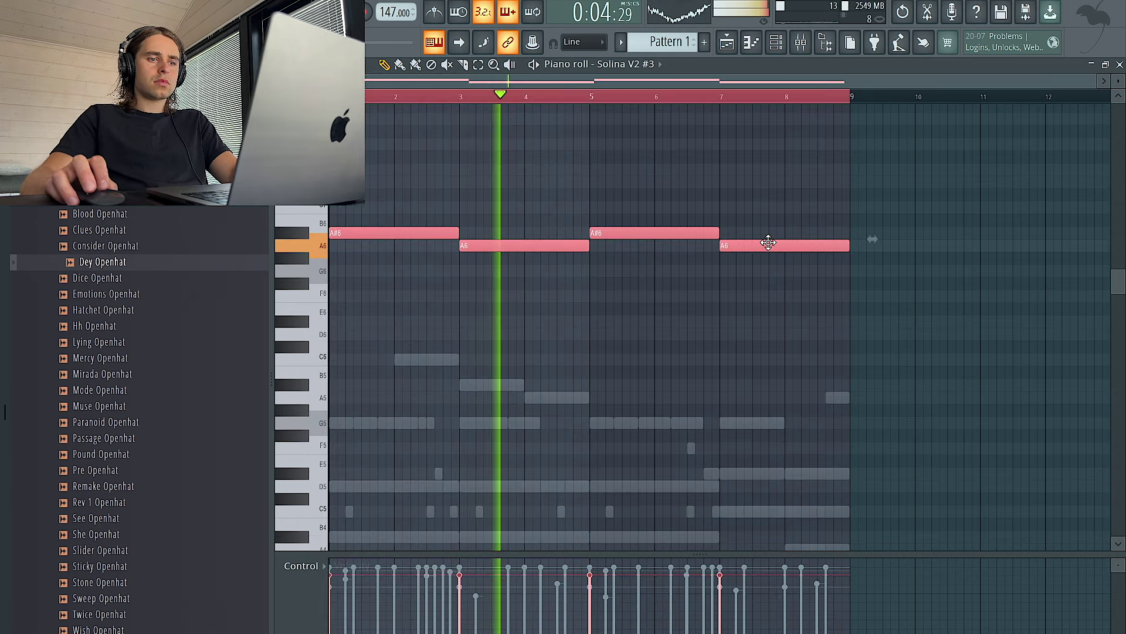
left_click(593, 305, "ctrl")
- Collapse the open hat samples in the browser and route Solina V2 #3 to mixer track 4
left_click(776, 42)
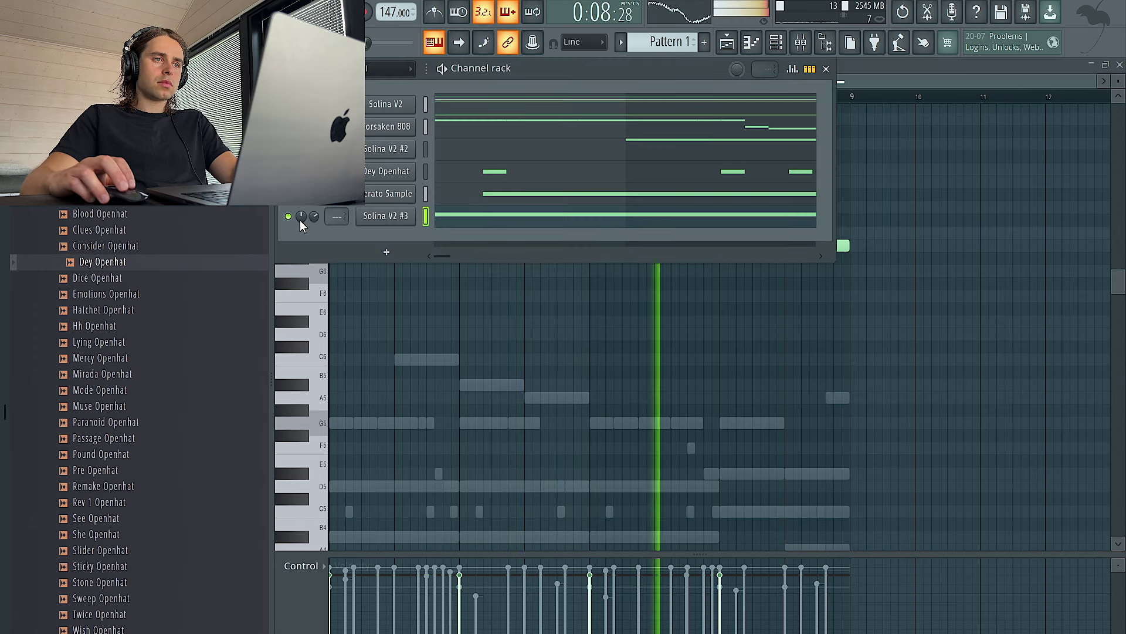
left_click(143, 201)
scroll(145, 205, "up", 2)
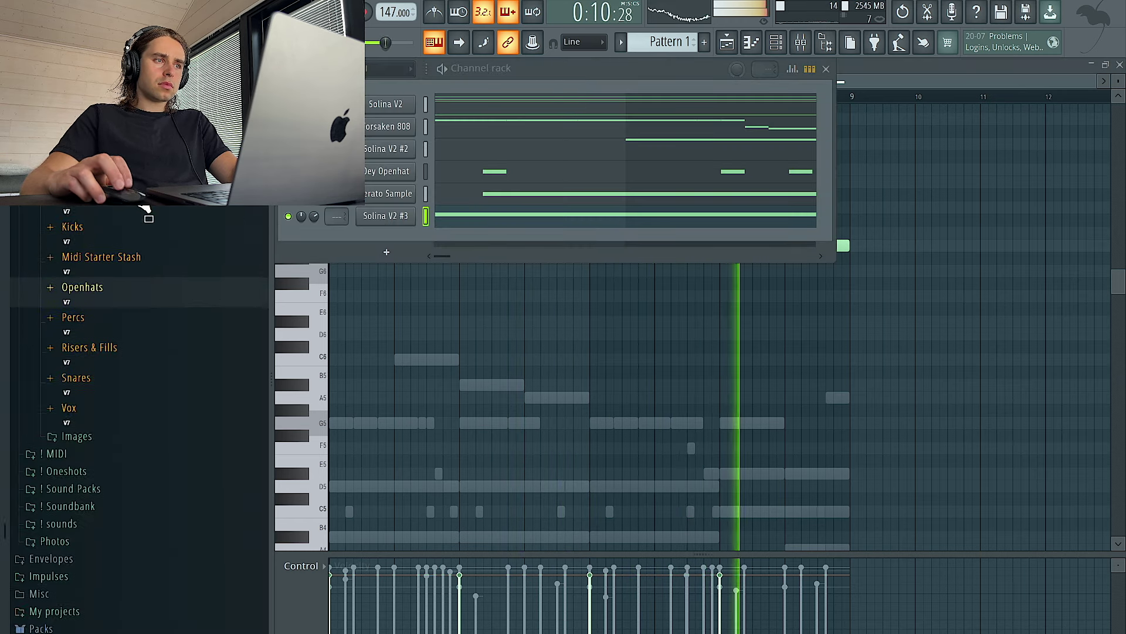
left_click_drag(337, 216, 337, 207)
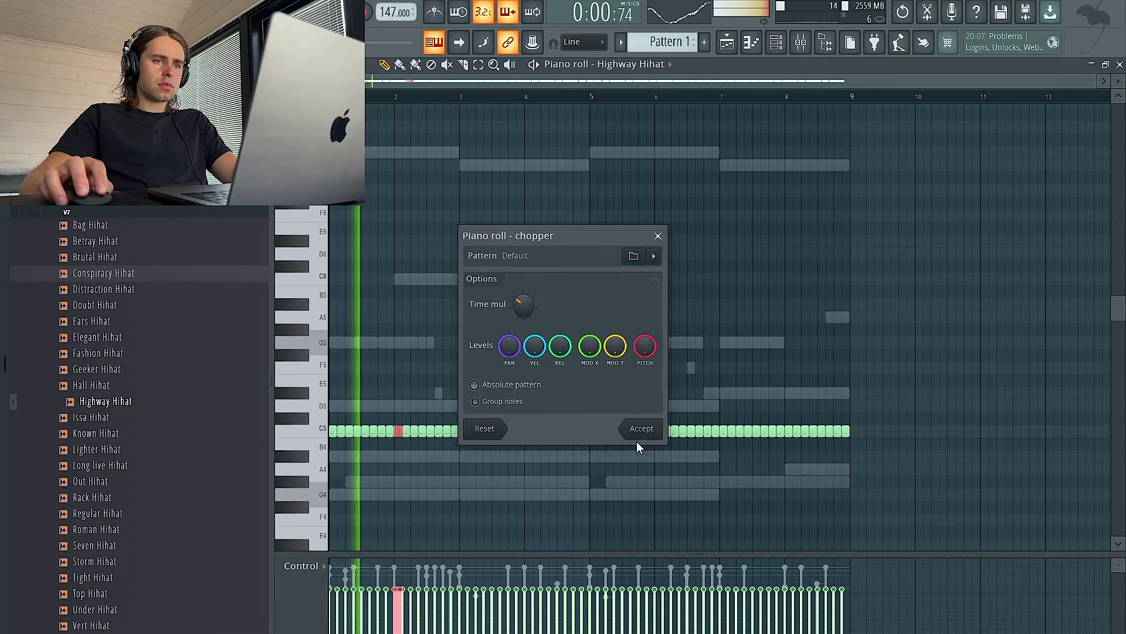
left_click(637, 437)
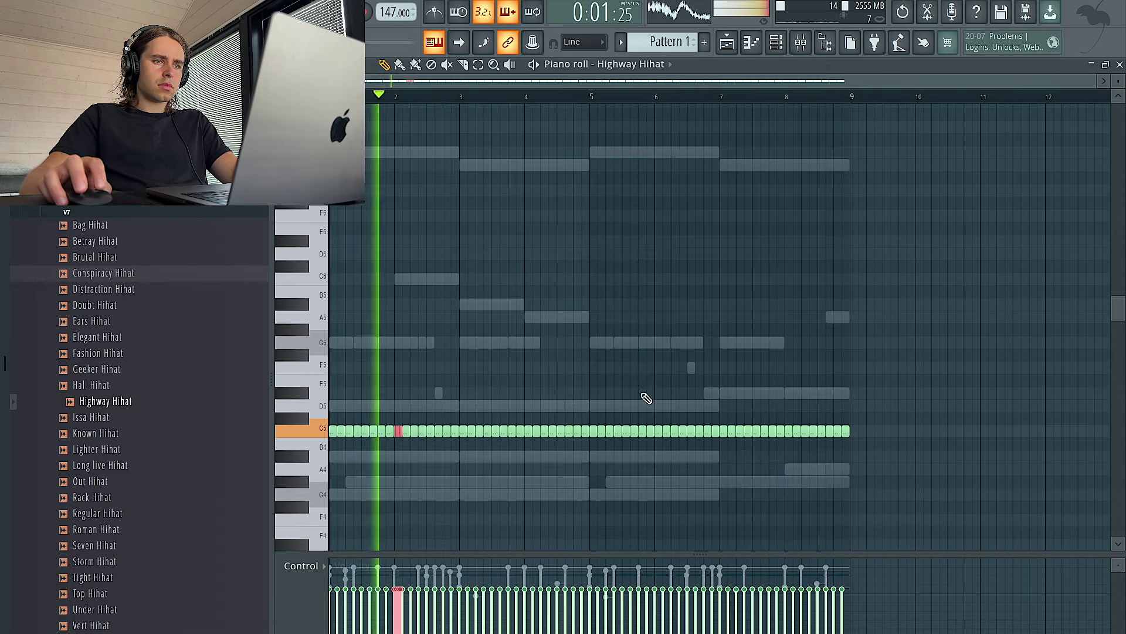
key("ctrl+z")
key("ctrl+z")
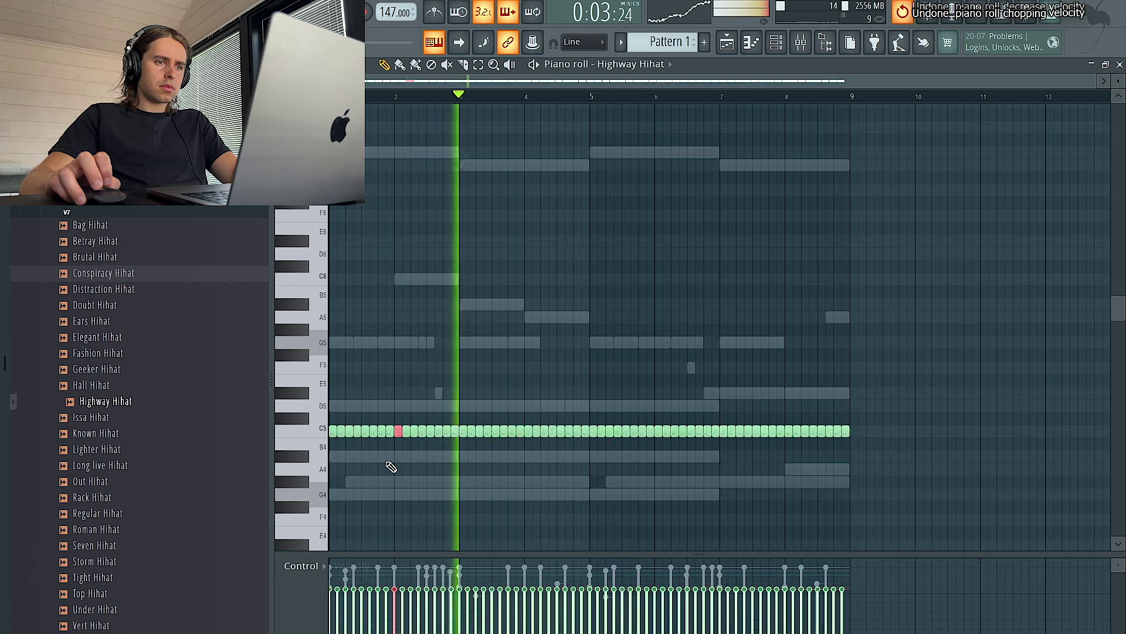
- Chop the Highway Hihat note just before the middle of bar 2 into a roll with the default pattern
key("space")
key("space")
key("ctrl+a")
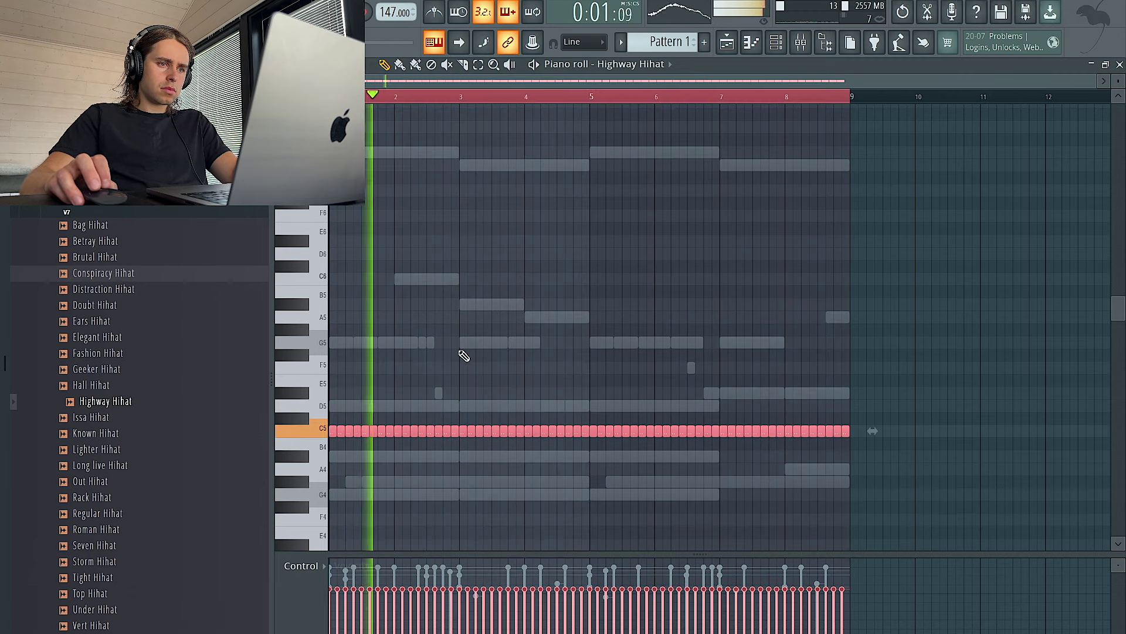
scroll(446, 410, "up", 2)
left_click(441, 433)
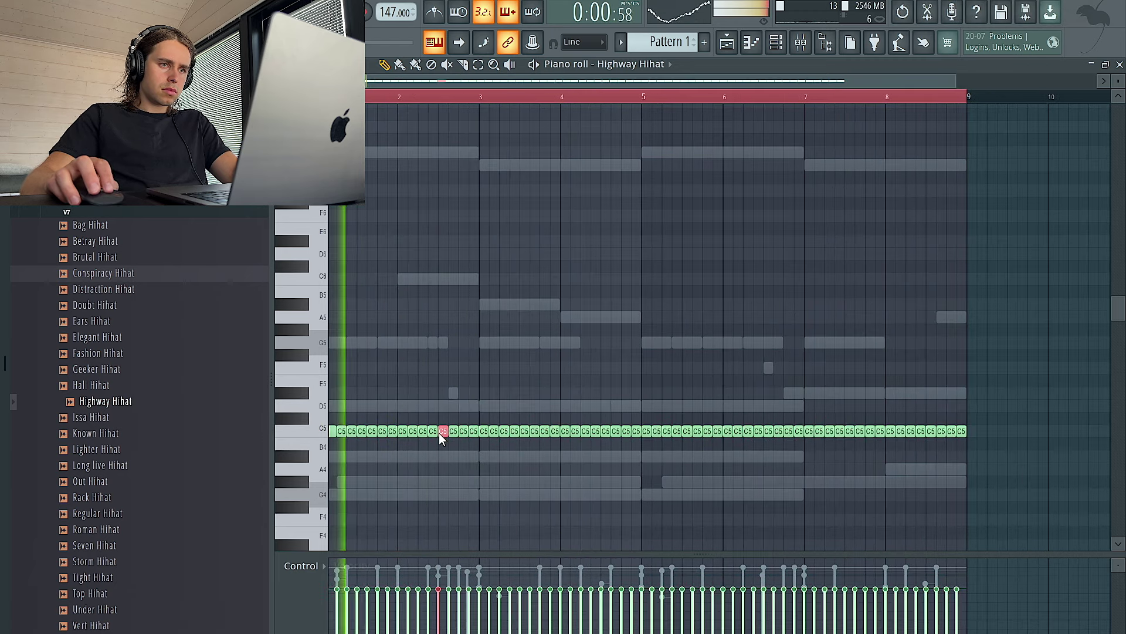
key("alt+u")
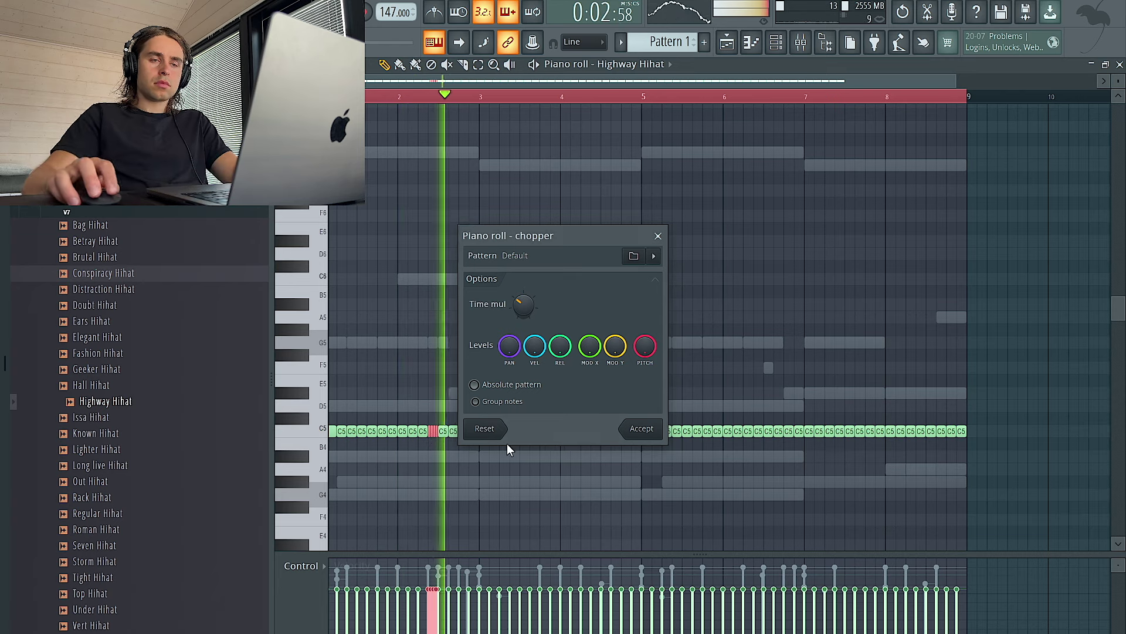
left_click(639, 430)
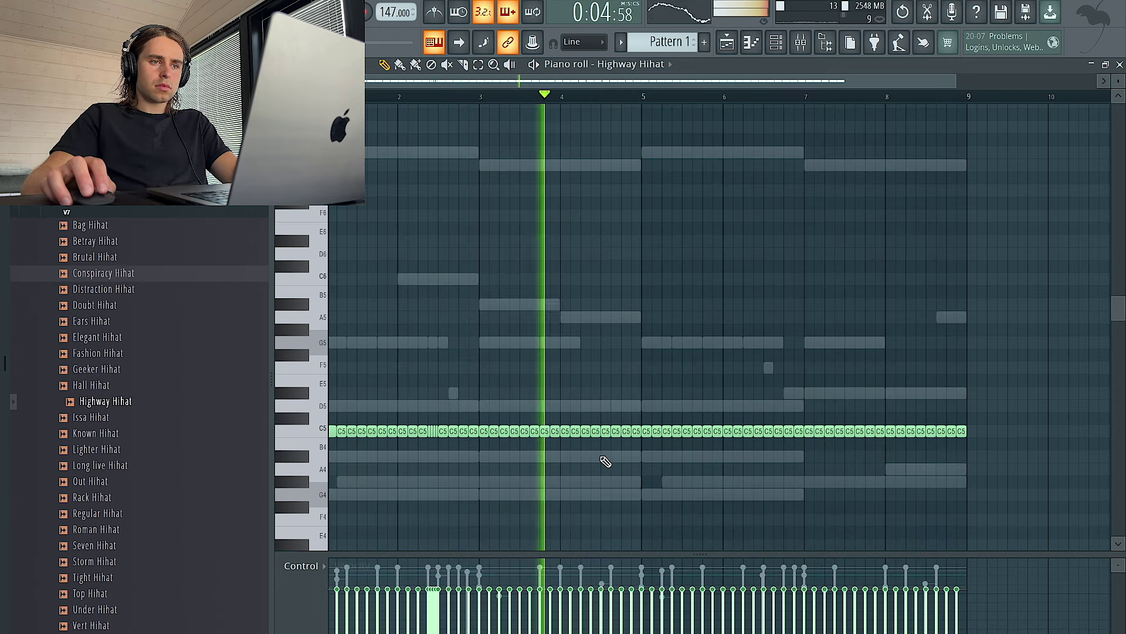
- Chop the Highway Hihat note at the middle of bar 4 into a roll with the default pattern
left_click(605, 431)
key("alt+u")
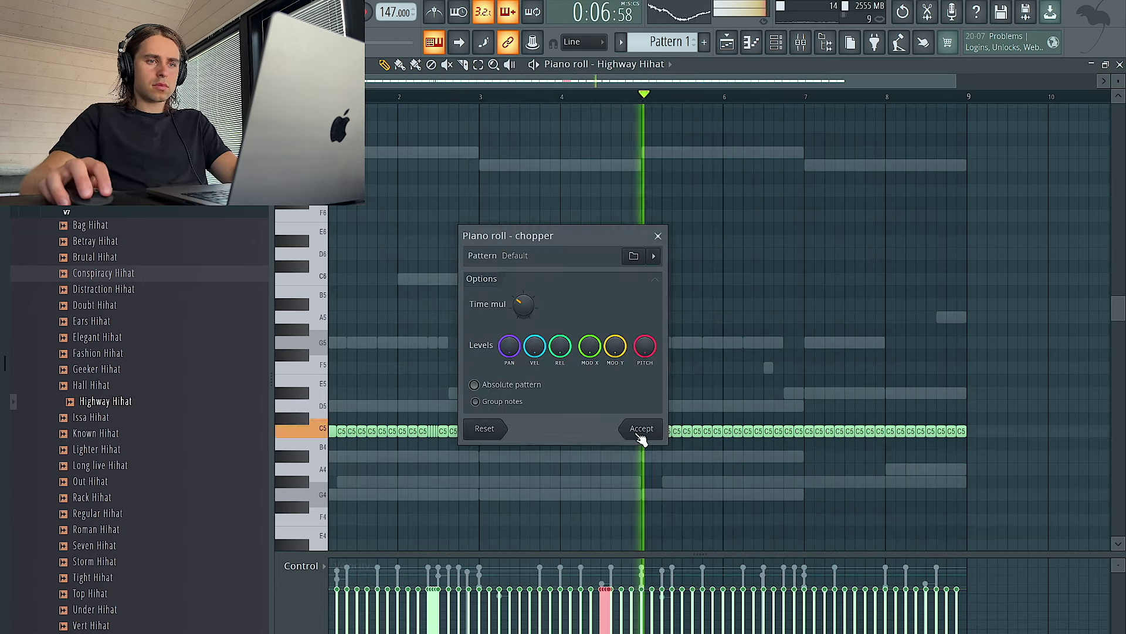
left_click(637, 435)
- Delete the hi-hat notes in bars 5 to 8 and replace them with a duplicate of bars 1 to 4
left_click_drag(1019, 461, 645, 392)
key("Delete")
key("ctrl+b")
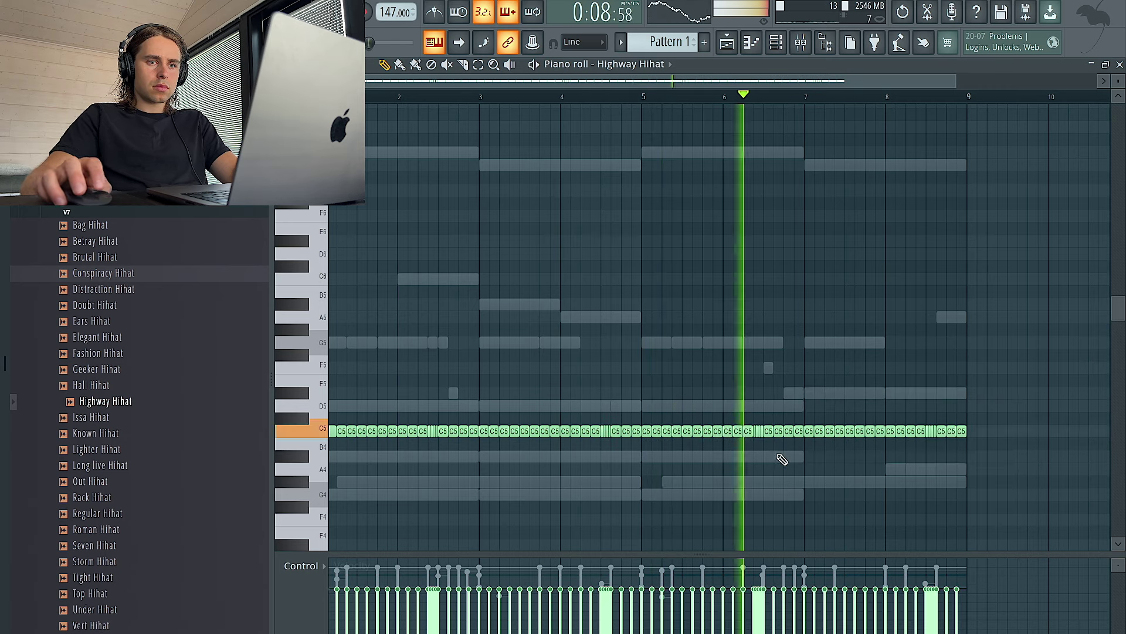
- Add a low G4 Highway Hihat note in the second half of bar 6 and another in bar 2
left_click(782, 495)
left_click(801, 497, "ctrl")
key("shift+d")
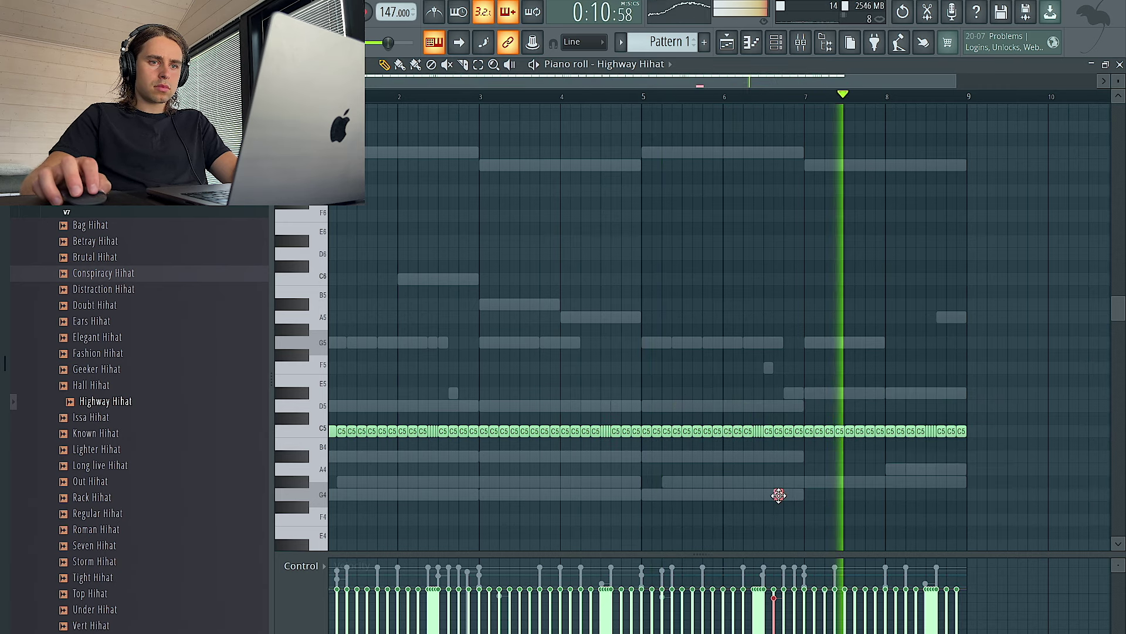
left_click(446, 494)
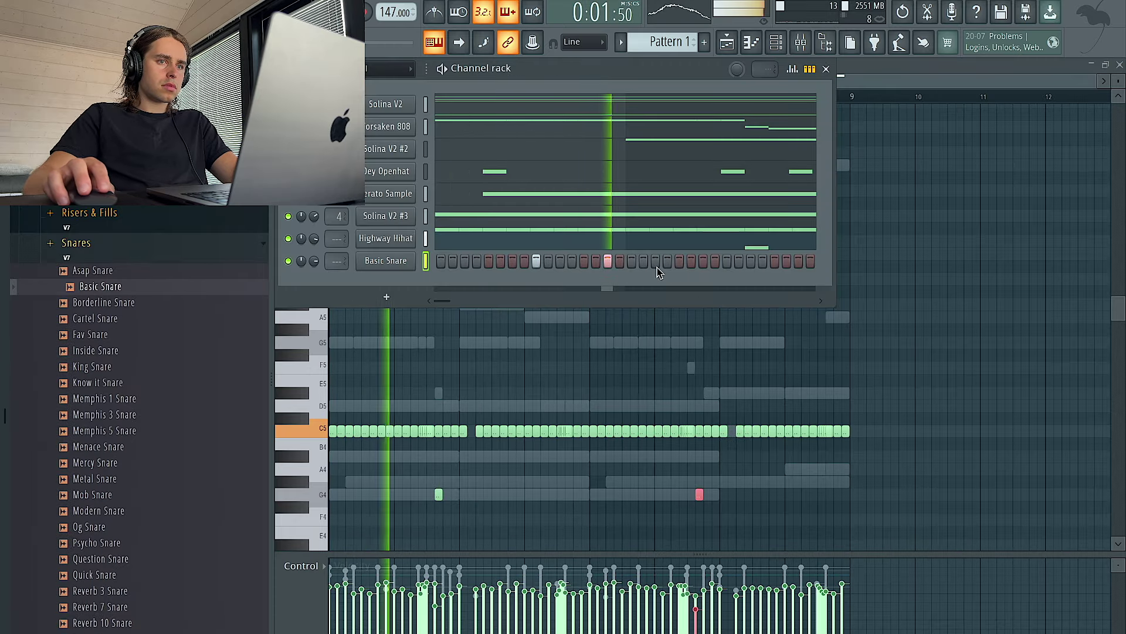
- Repeat the two-bar Basic Snare pattern in its piano roll until it fills all eight bars
right_click(406, 260)
left_click(437, 259)
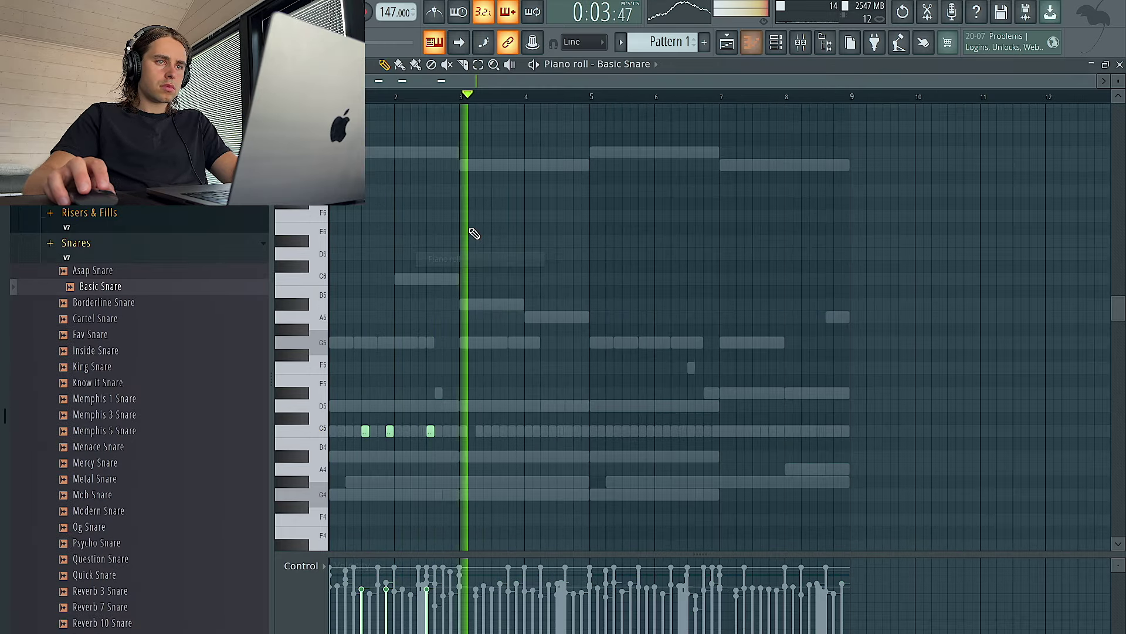
key("ctrl+a")
key("ctrl+b")
key("ctrl+b")
key("ctrl+b")
- Raise the velocity of all Basic Snare notes and delete the second snare hit in bar 5
key("ctrl+a")
scroll(490, 320, "up", 5)
key("ctrl+d")
right_click(650, 431)
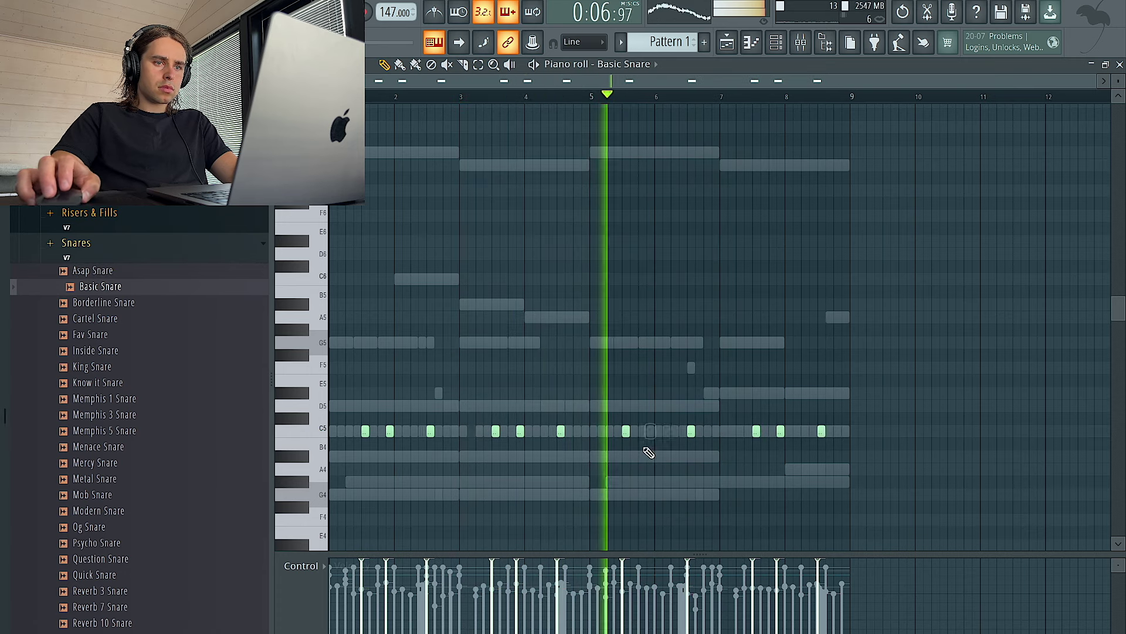
- Delete the second snare hit in bar 1, try Modern Snare and Mob Snare, and replace the snare sample with Zone Snare
right_click(389, 432)
middle_click(110, 511)
middle_click(111, 496)
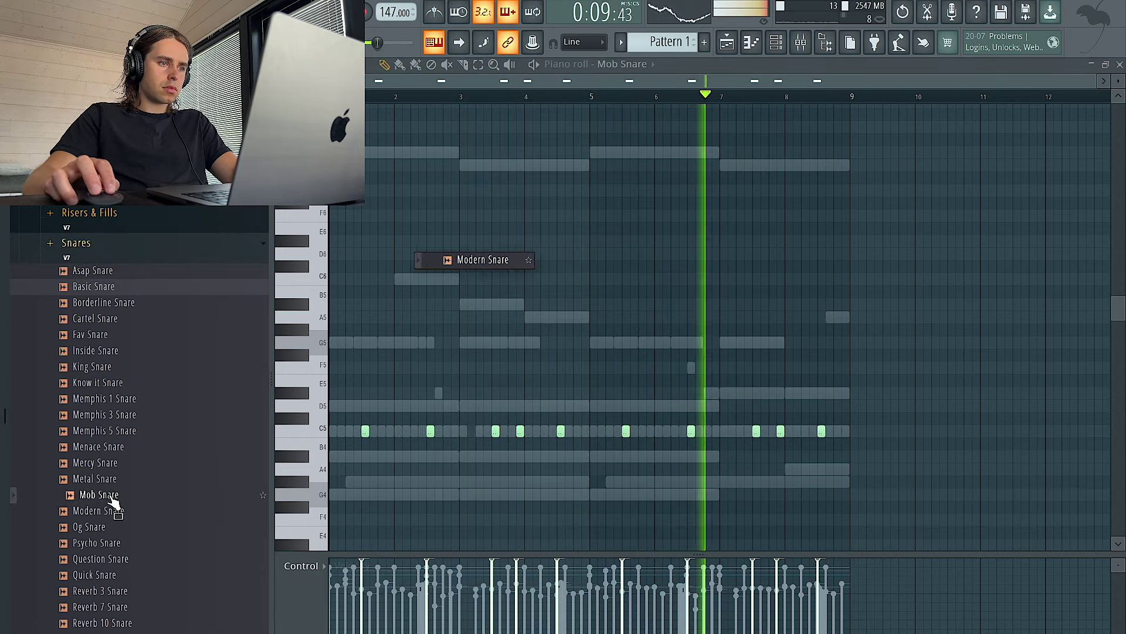
key("ctrl+a")
scroll(481, 301, "down", 2)
key("ctrl+d")
key("ctrl+a")
key("ctrl+d")
middle_click(167, 576)
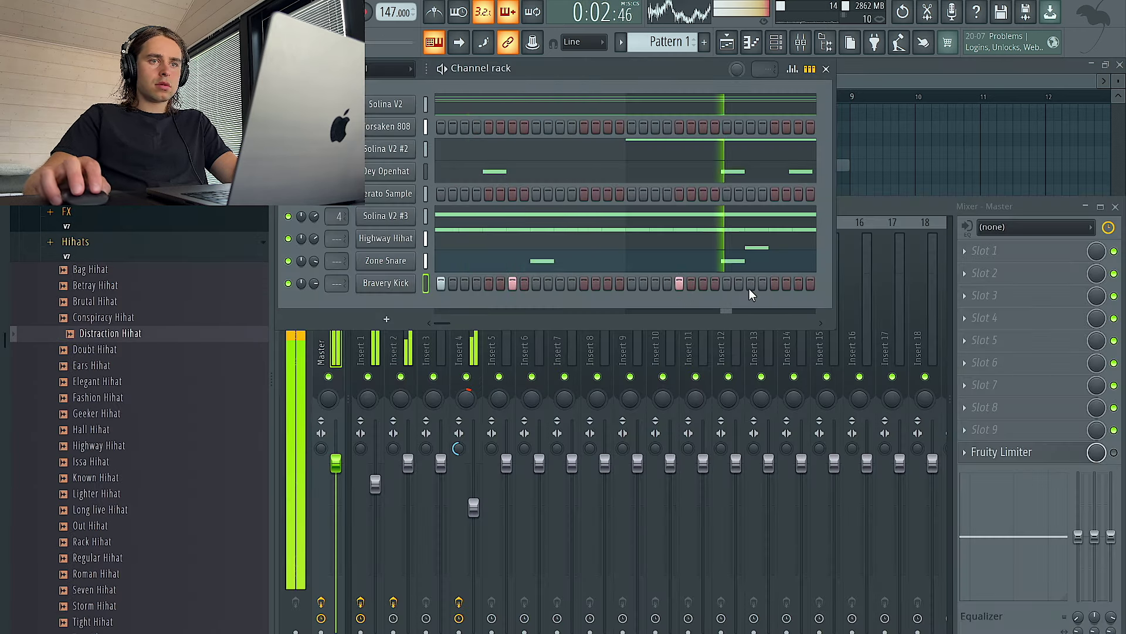
- Repeat the two-bar Bravery Kick pattern in its piano roll across all eight bars and add an extra kick early in bar 8
right_click(414, 288)
left_click(438, 283)
key("ctrl+b")
key("ctrl+b")
key("ctrl+d")
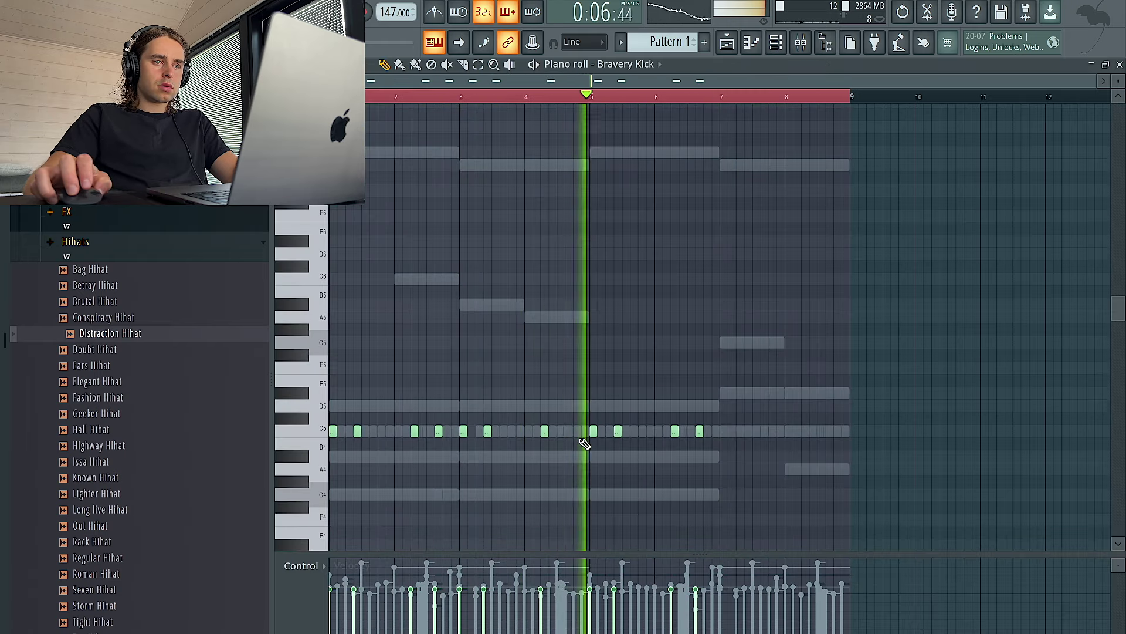
left_click_drag(733, 458, 591, 378)
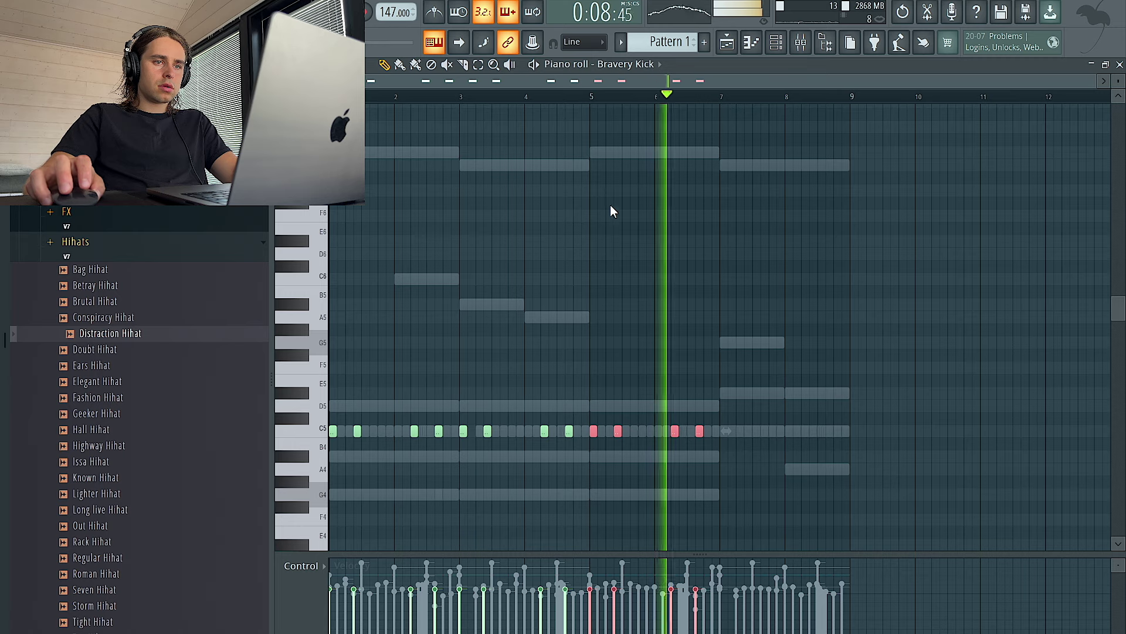
key("ctrl+b")
key("ctrl+d")
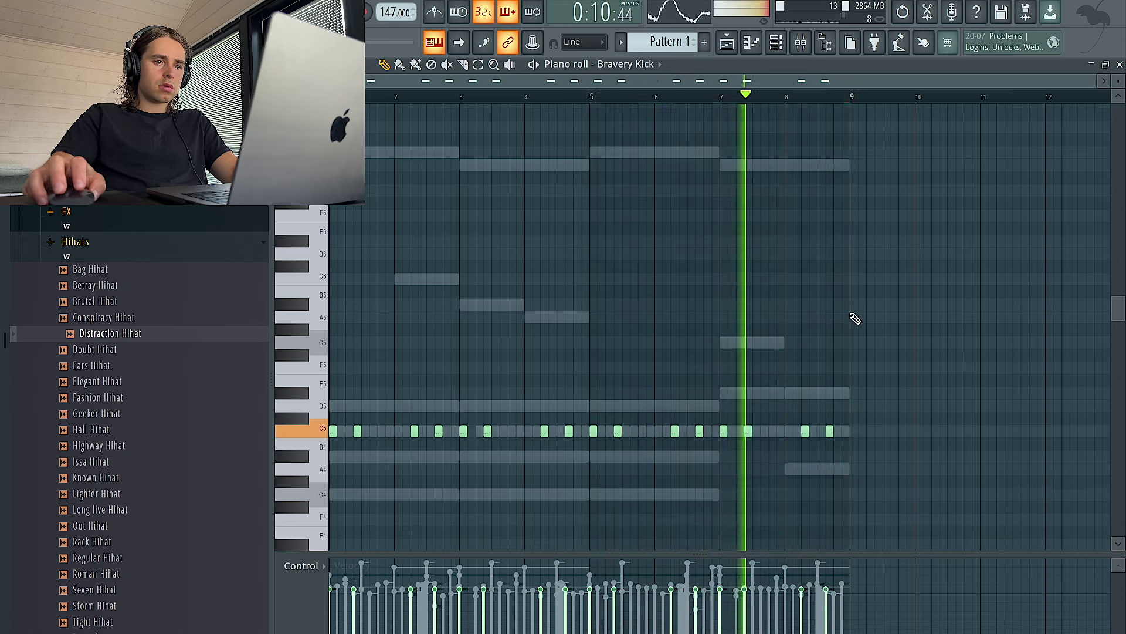
left_click(796, 431)
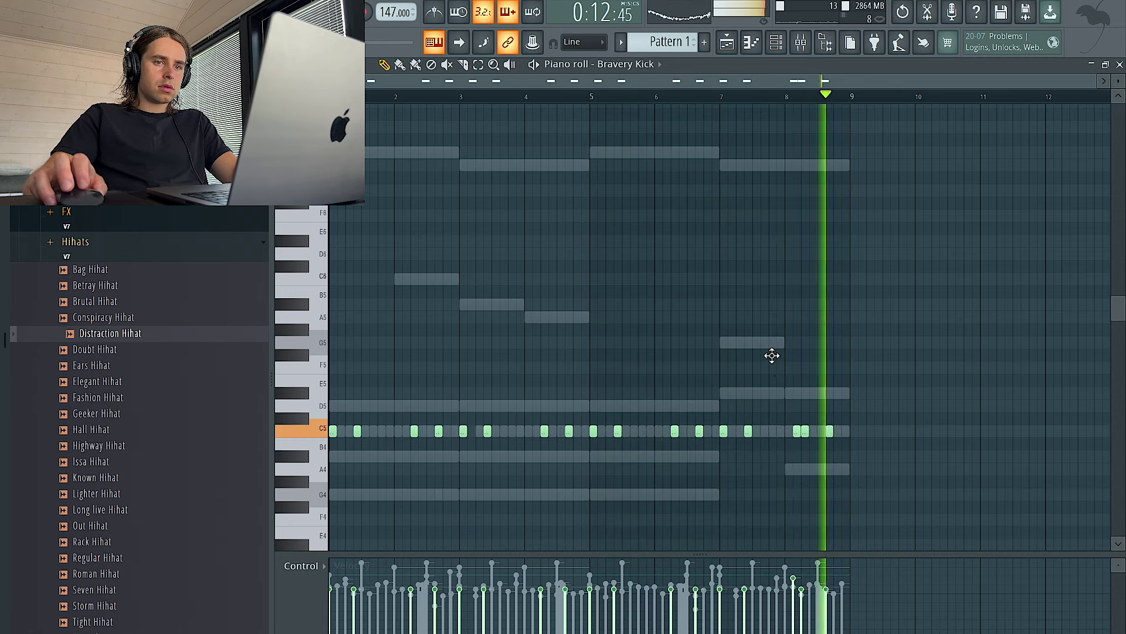
key("ctrl+a")
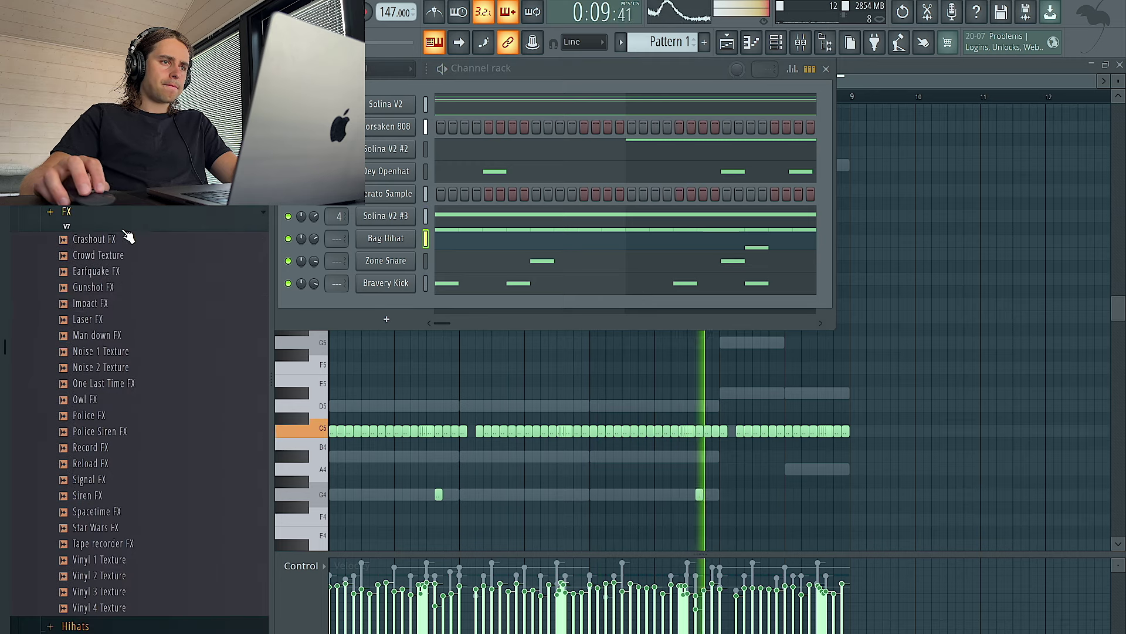
- Audition samples in the kit's FX and Percs folders, including Cowbell 3 Perc
left_click(125, 241)
left_click(124, 362)
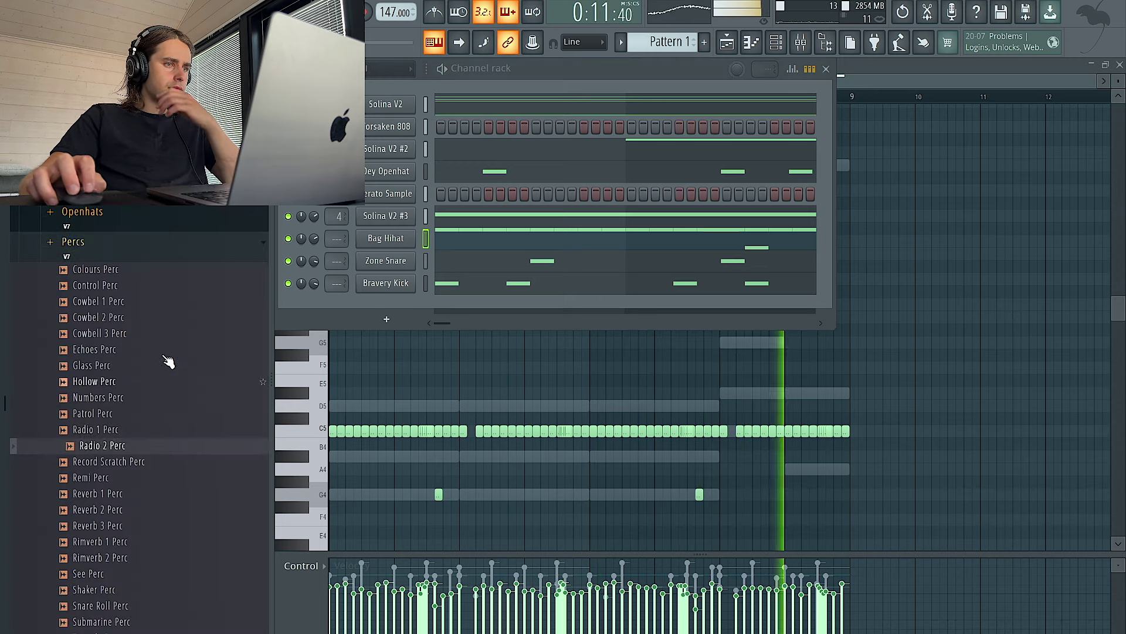
left_click(116, 215)
left_click(115, 223)
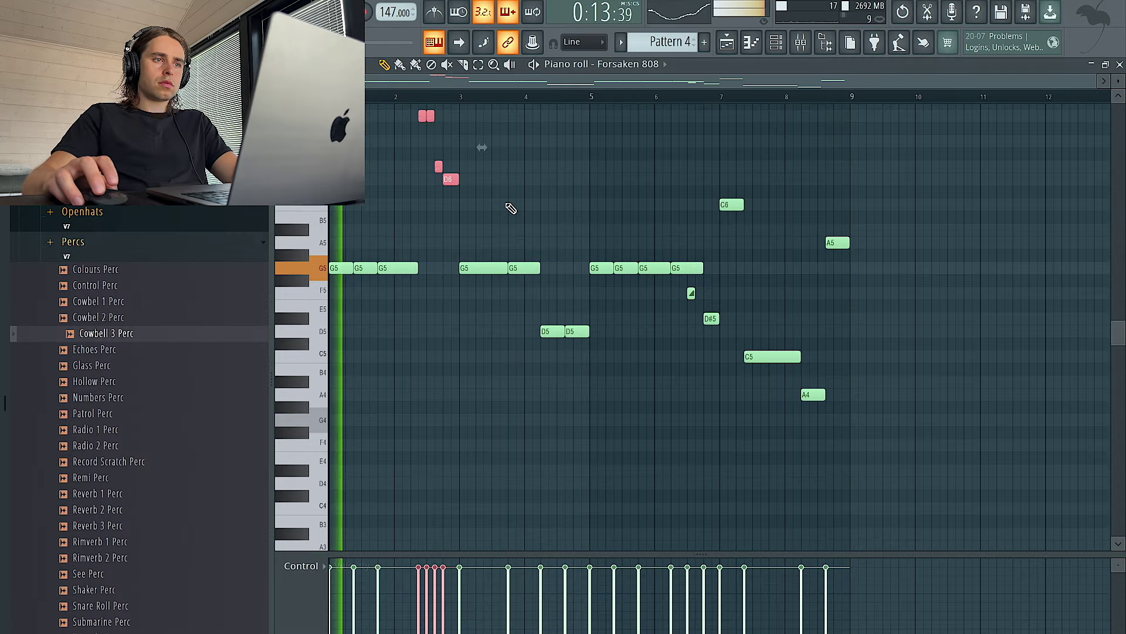
- Shorten the Pattern 4 clip on Track 3 to the four bars from bar 9 and duplicate it right after at bar 13
left_click(511, 204, "ctrl")
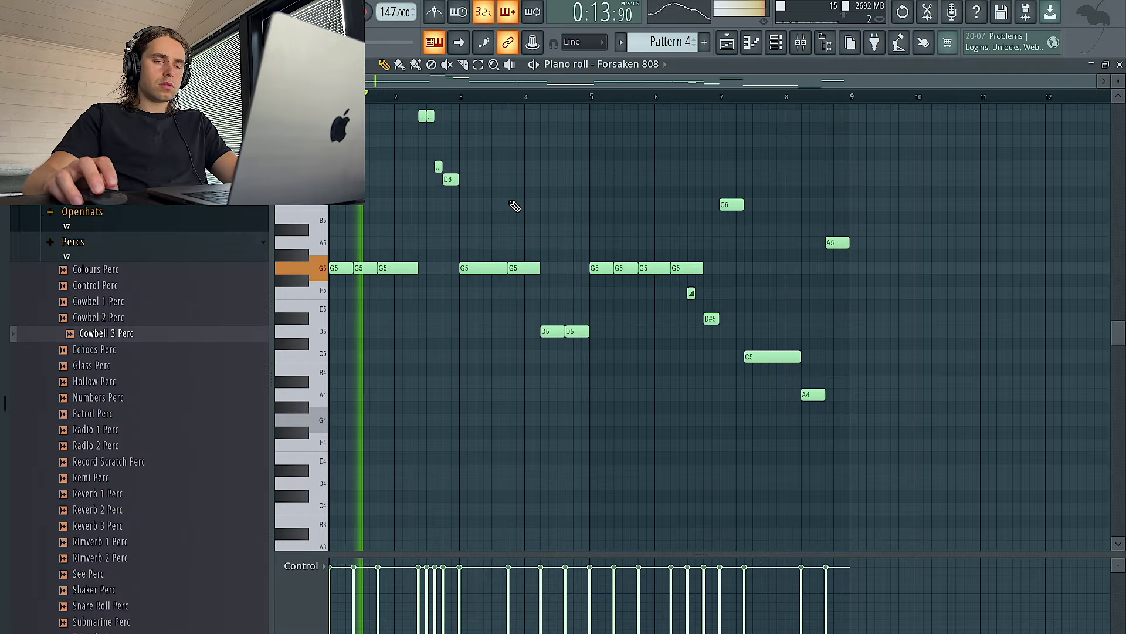
left_click(729, 44)
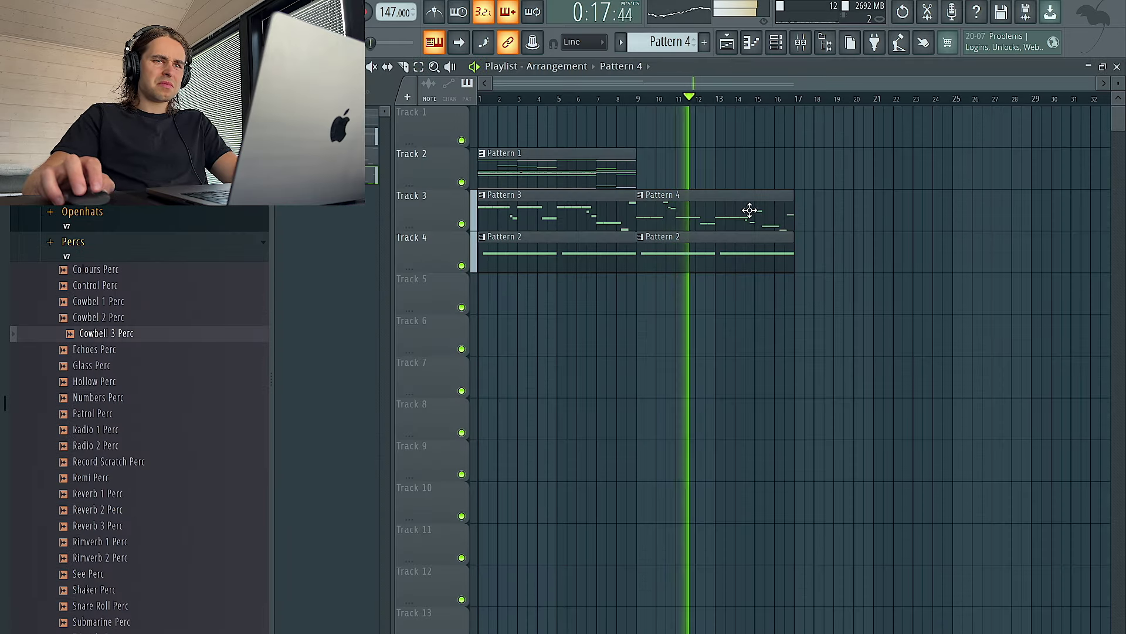
left_click_drag(785, 196, 717, 198)
left_click(697, 203, "ctrl")
key("ctrl+b")
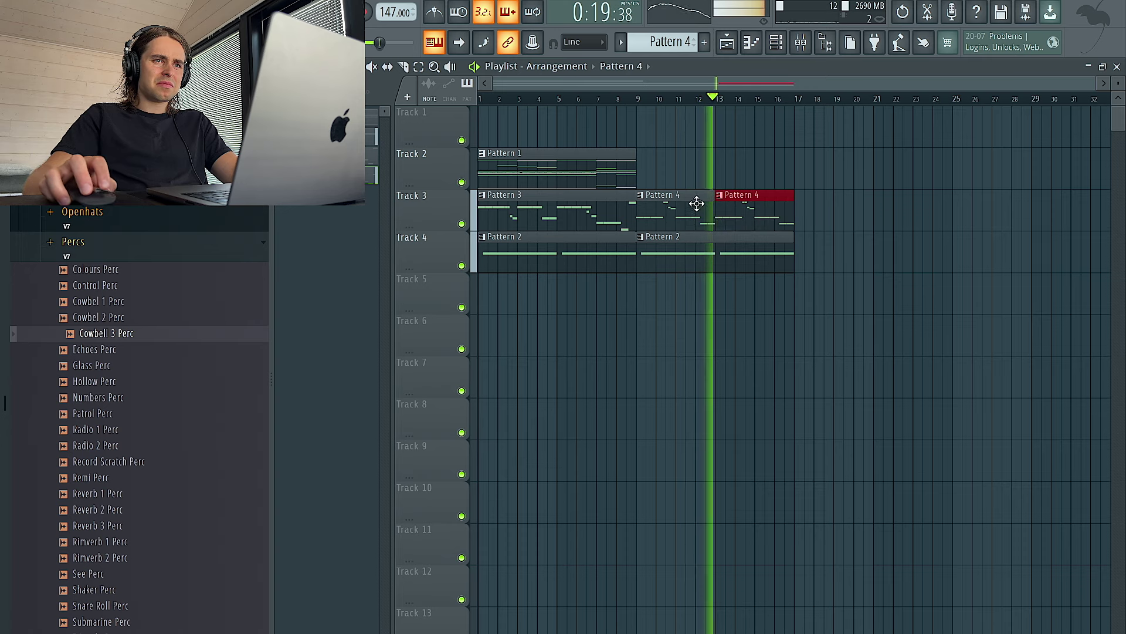
- Audition samples in the Risers & Fills folder, from Breathe Riser through the Clean, Do, Epic and Exit Drum Fills
left_click(193, 252)
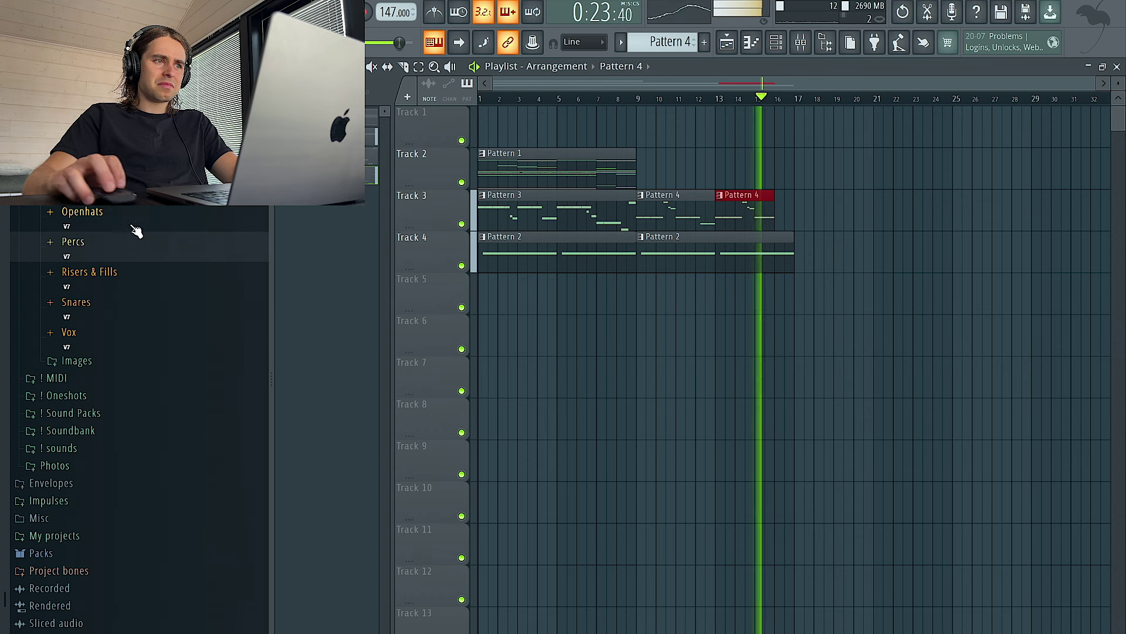
left_click(111, 272)
key("space")
left_click(124, 317)
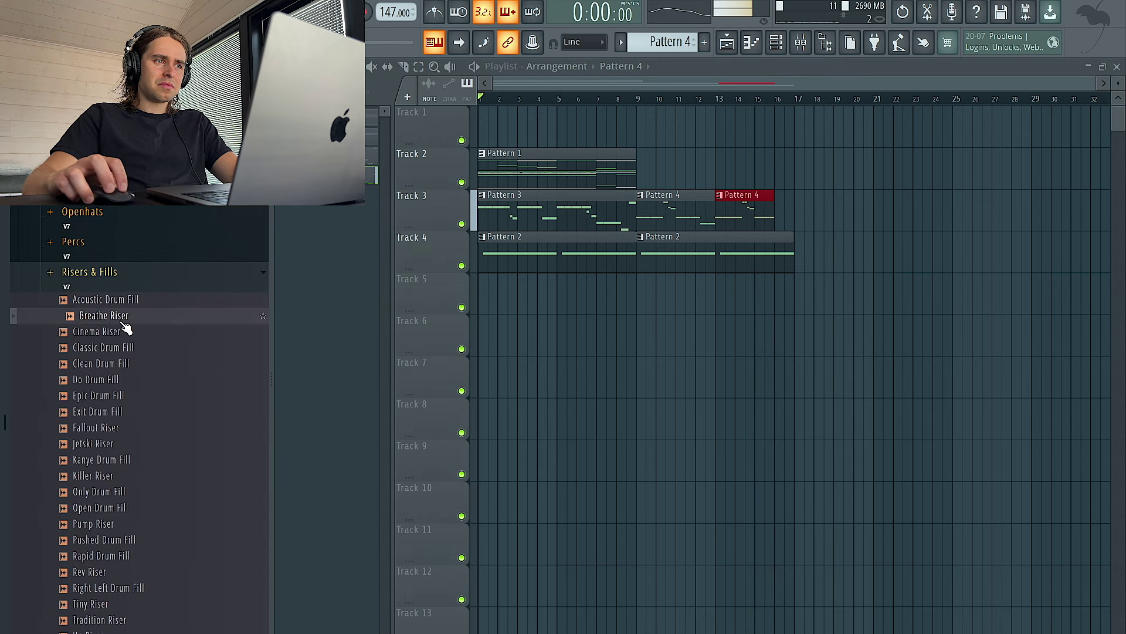
left_click(127, 365)
left_click(125, 381)
left_click(125, 396)
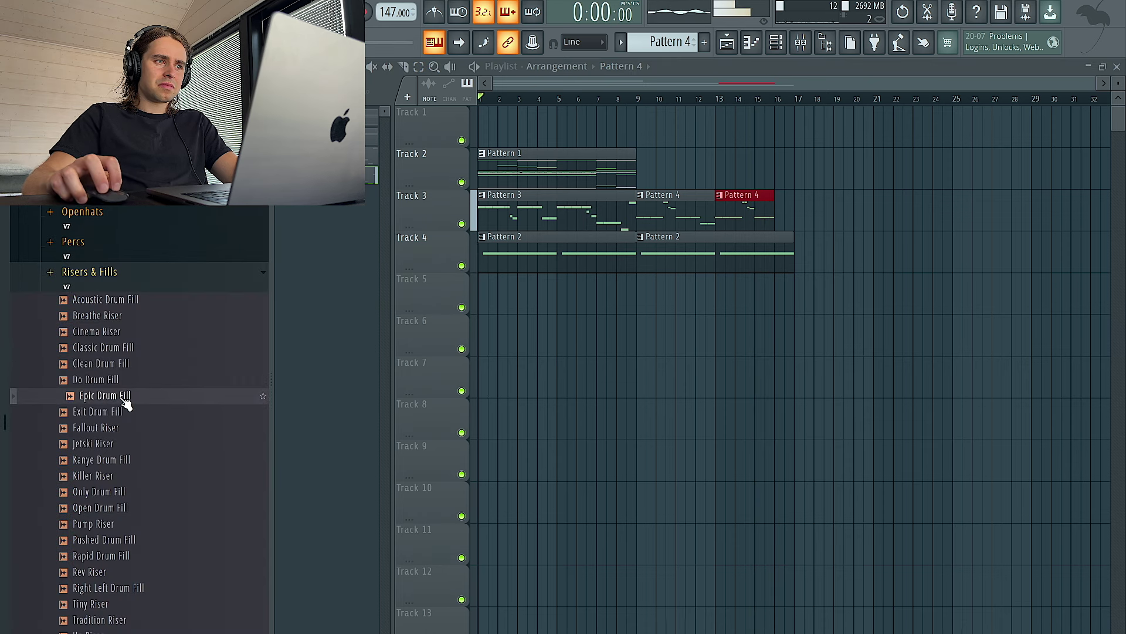
left_click(125, 413)
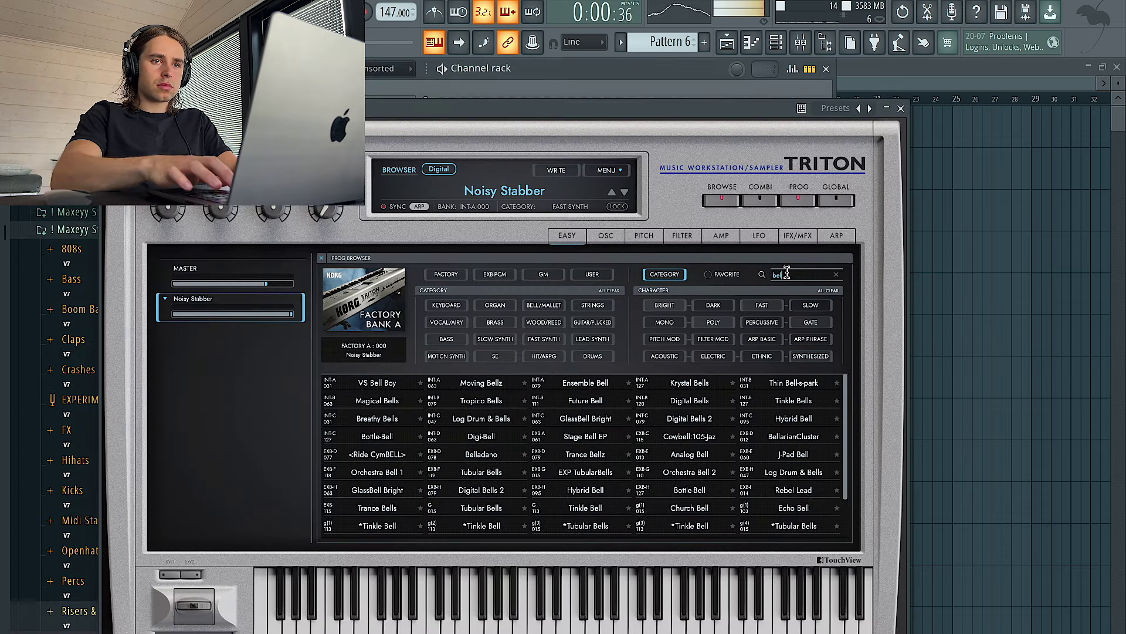
- Try the VS Bell Boy preset in TRITON, then its neighbours Power Snap Synth and Romance Piano
double_click(385, 388)
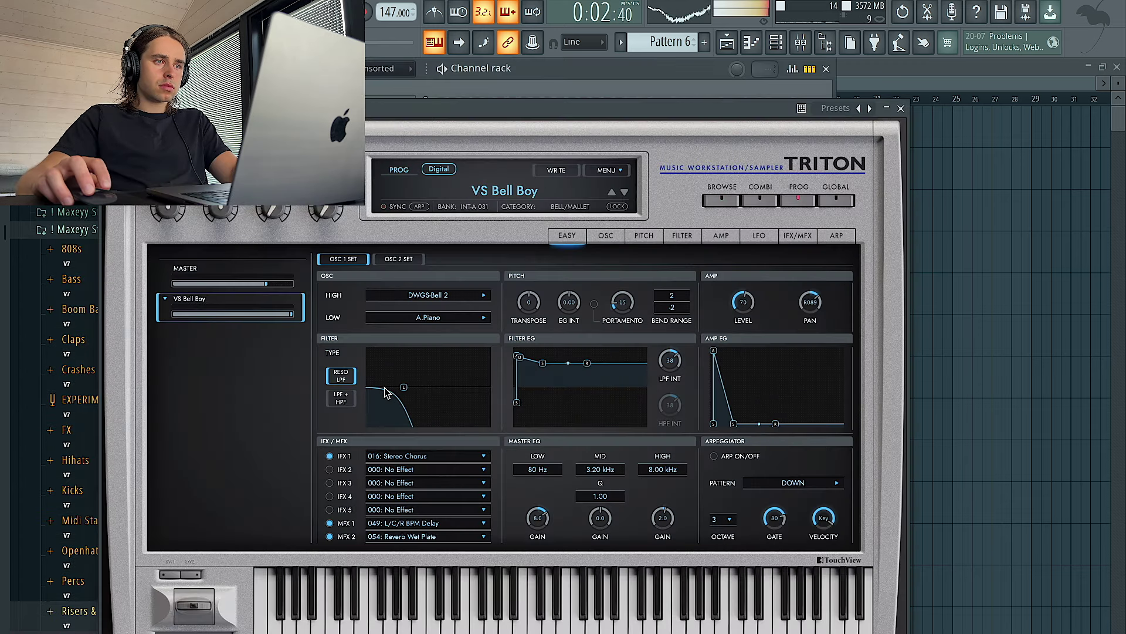
left_click(624, 193)
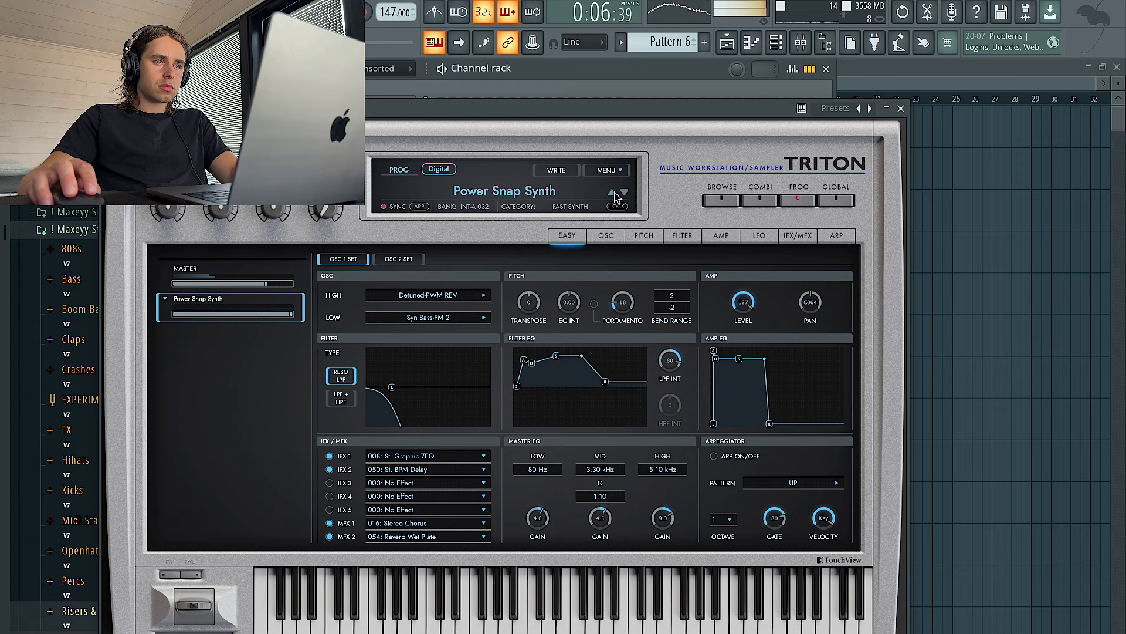
left_click(613, 194)
left_click(624, 193)
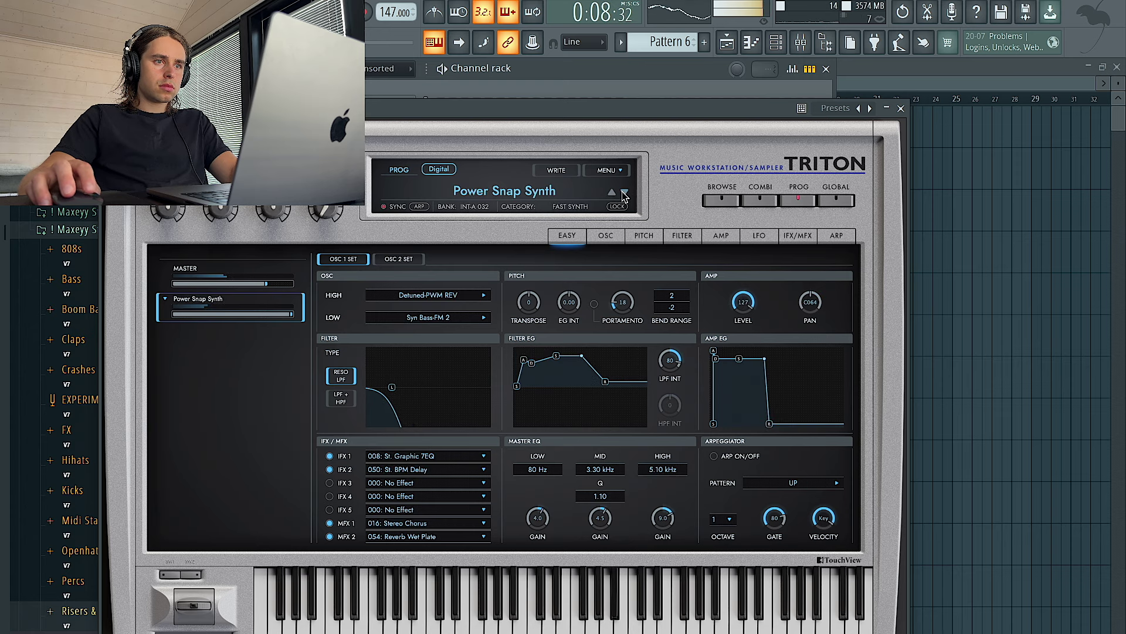
left_click(624, 194)
left_click(606, 171)
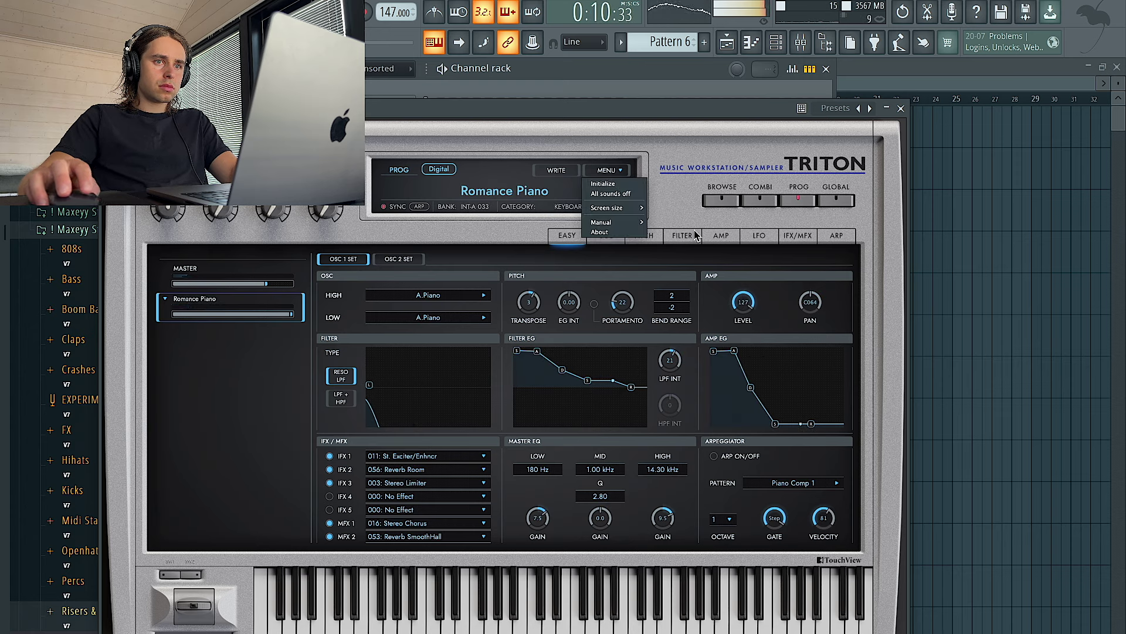
left_click(518, 180)
- Load the Moving Bellz preset from TRITON's bell sounds and close the plugin window
left_click(486, 197)
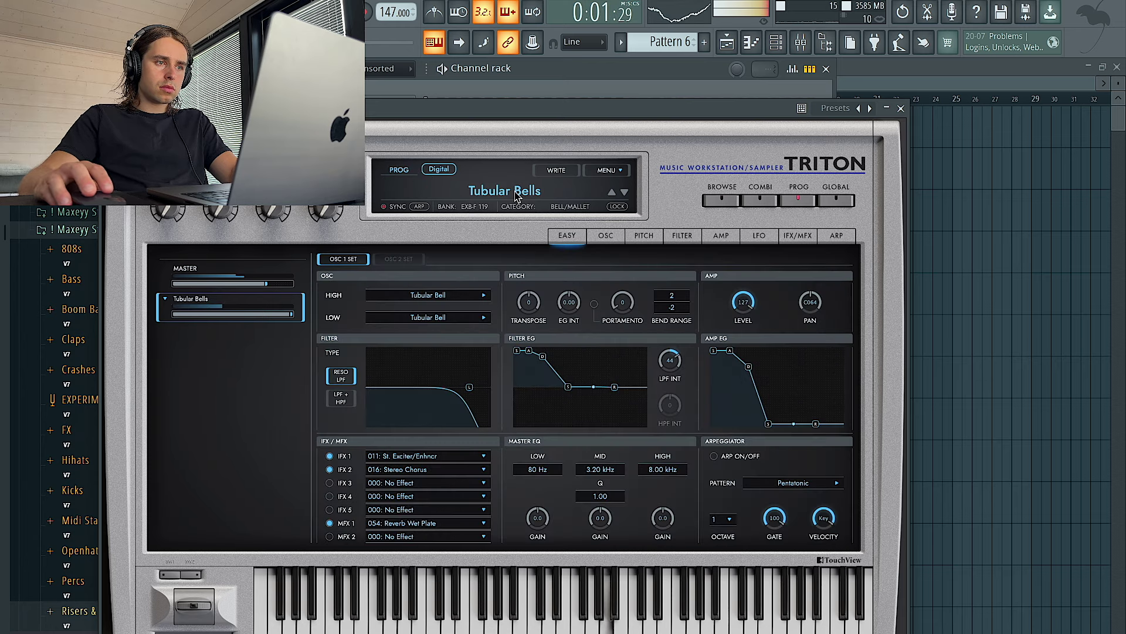
left_click(517, 197)
double_click(482, 386)
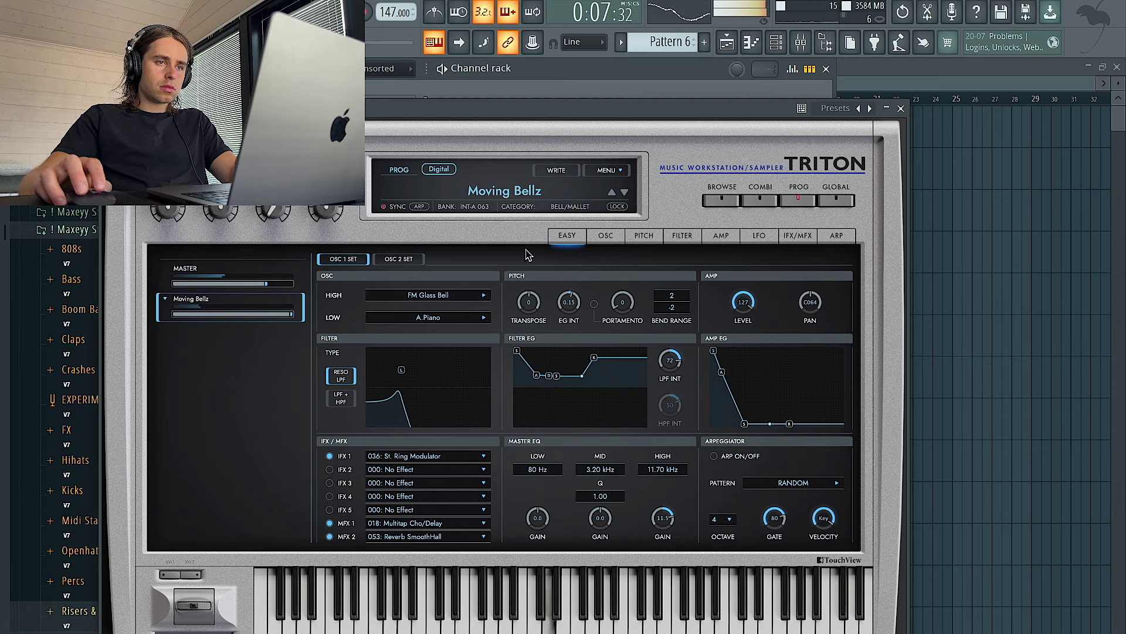
left_click(900, 109)
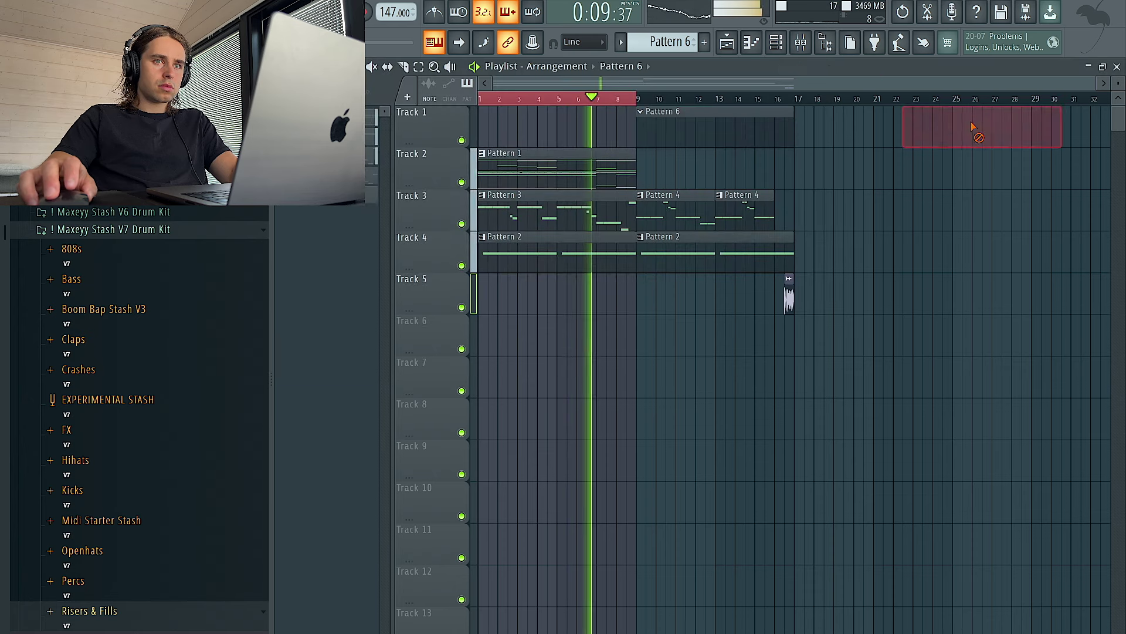
- Record a TRITON melody as notes and automation into Pattern 6, starting at bar 9 of the playlist
key("space")
left_click(366, 17)
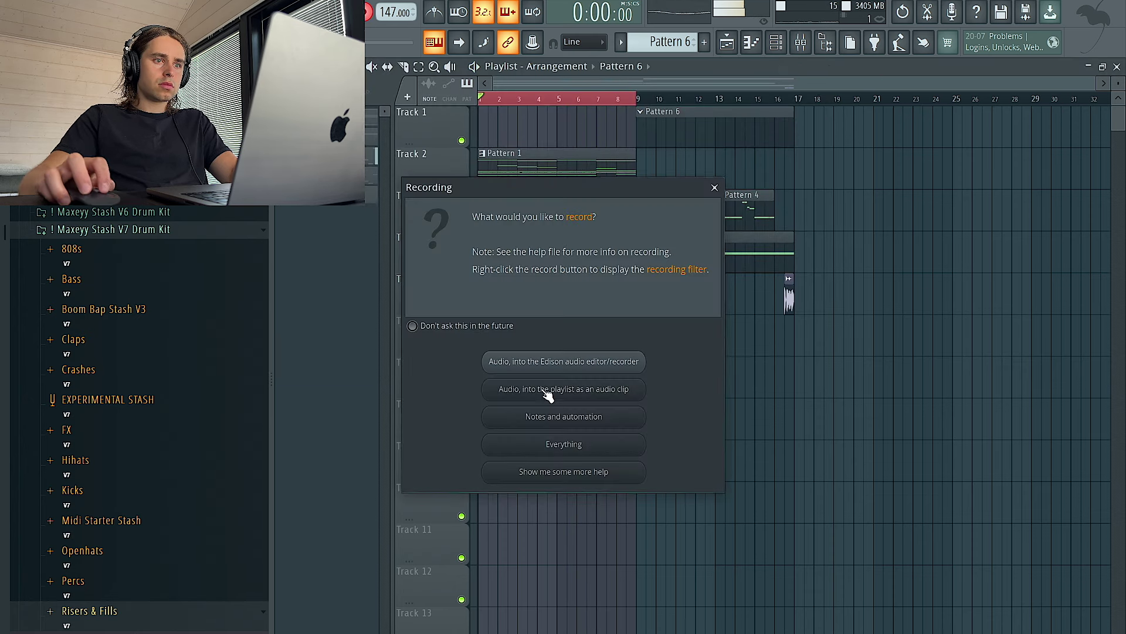
left_click(560, 416)
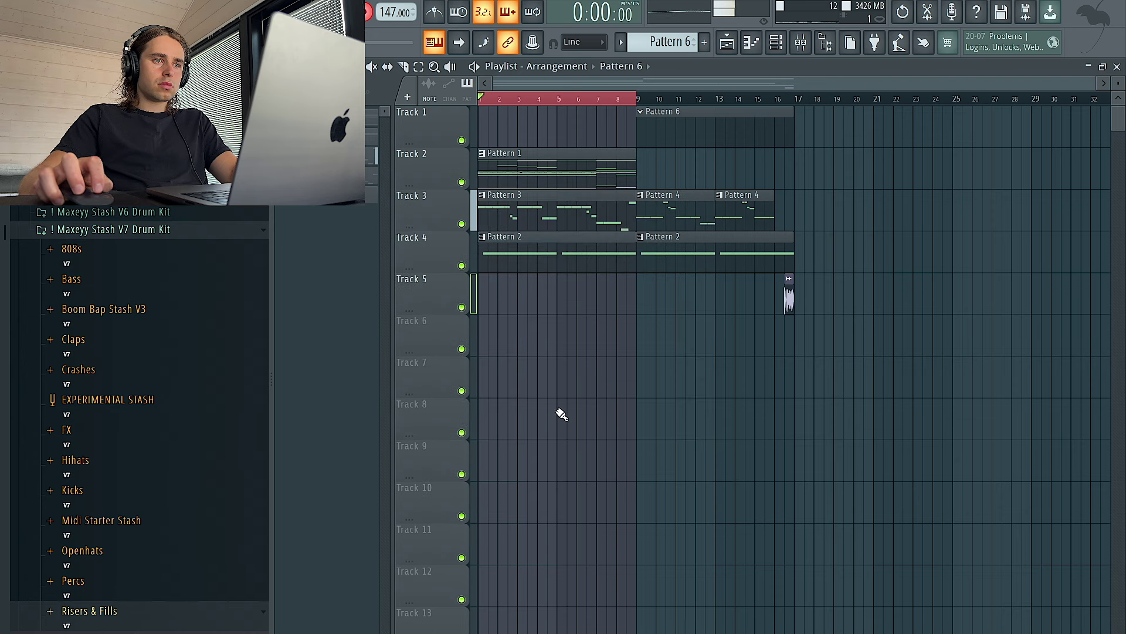
left_click(640, 102)
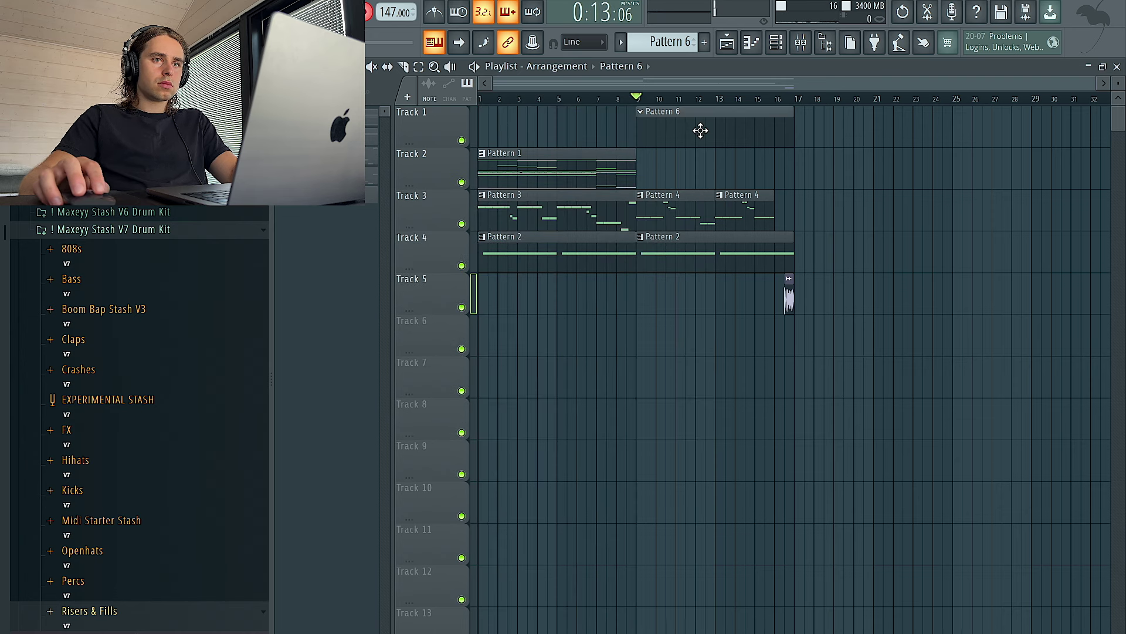
left_click(771, 49)
key("space")
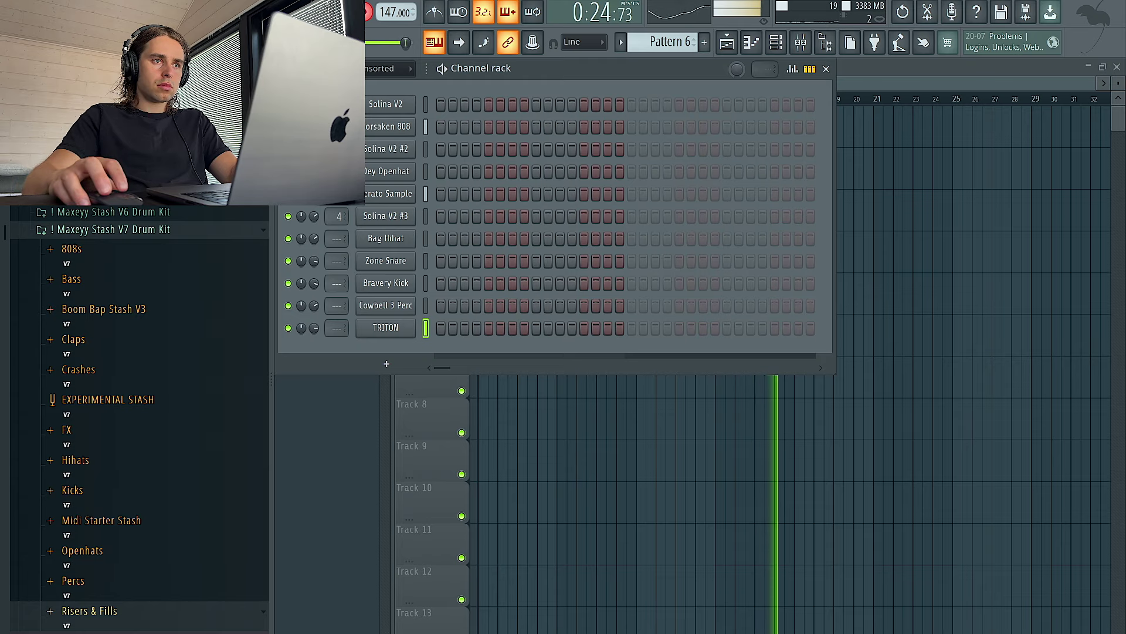
key("F6")
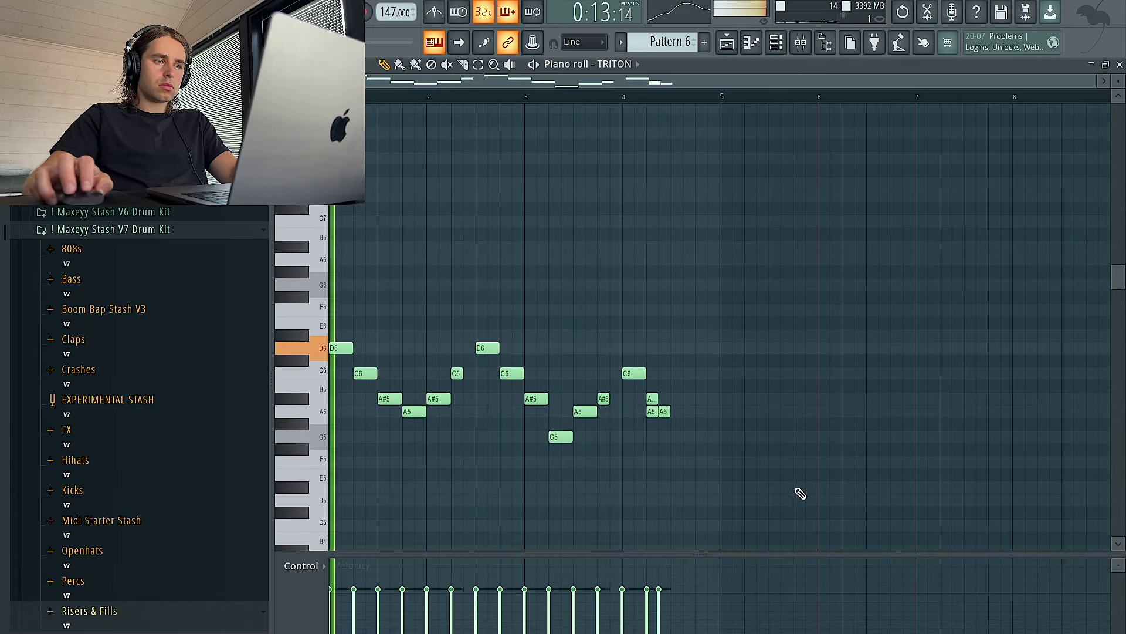
left_click_drag(785, 468, 431, 258)
key("ctrl+x")
key("ctrl+z")
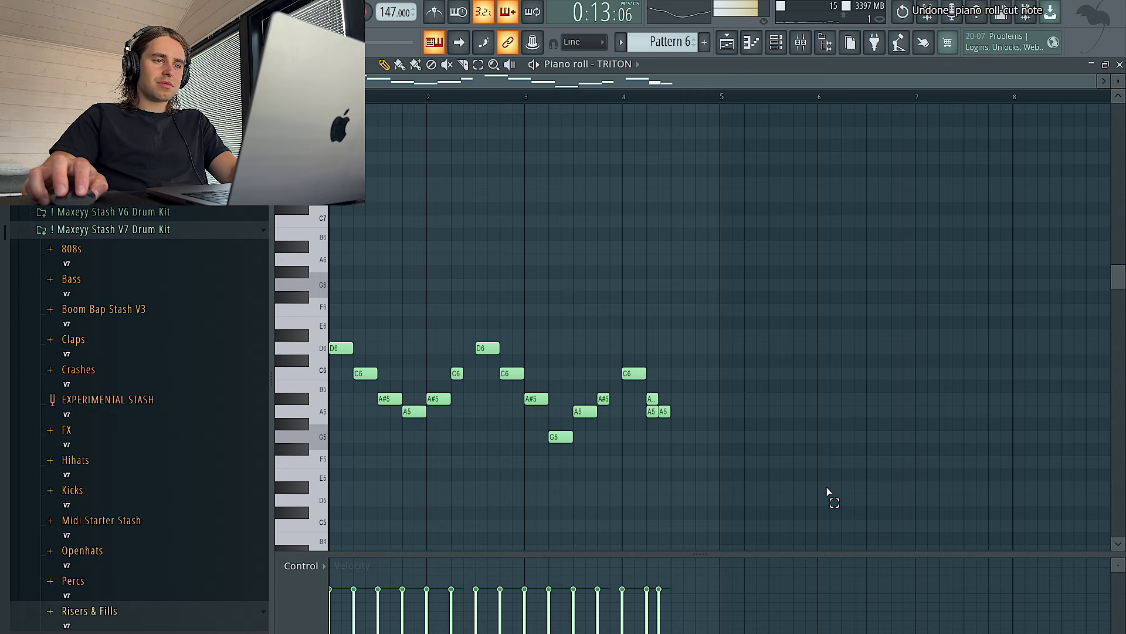
- Cut the recorded TRITON notes after bar 1 and repeat the descending D6, C6, A#5, A5 phrase to fill four bars
left_click_drag(833, 499, 432, 259)
key("ctrl+x")
key("ctrl+b")
key("ctrl+b")
key("ctrl+b")
- Raise the velocity of all TRITON notes slightly and duplicate the four bars to fill eight bars
key("space")
key("ctrl+a")
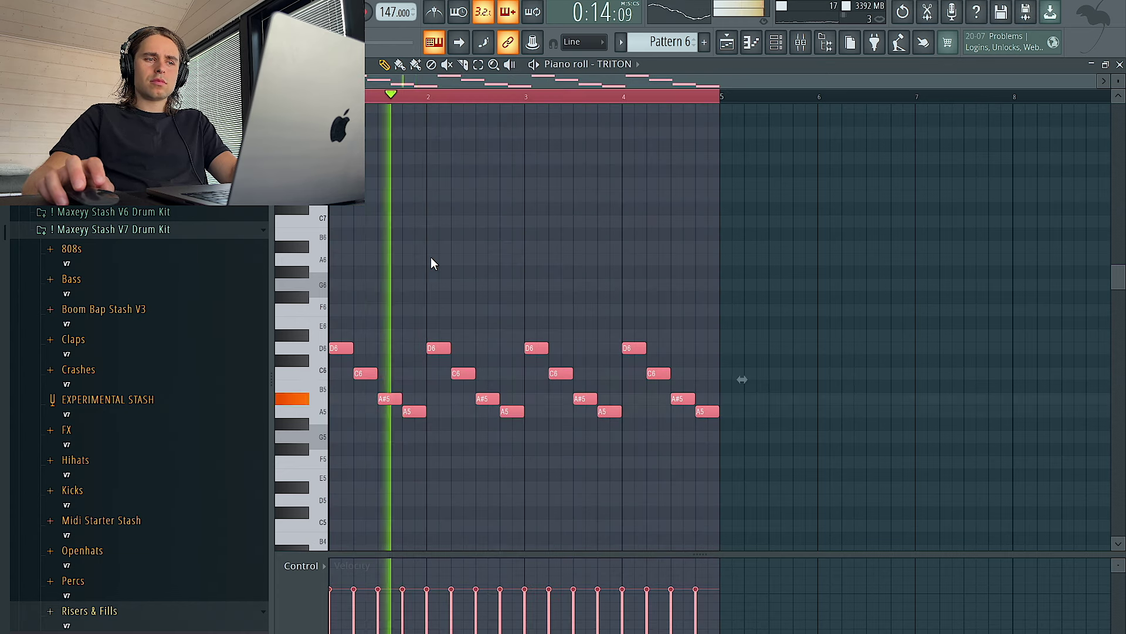
key("ctrl+d")
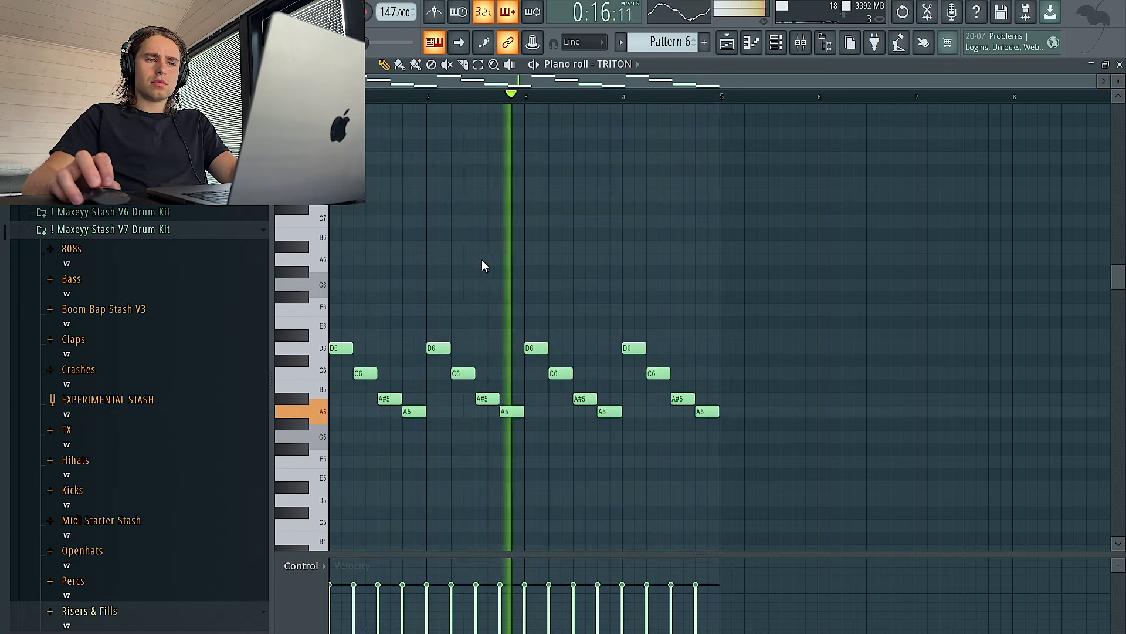
key("ctrl+b")
key("ctrl+a")
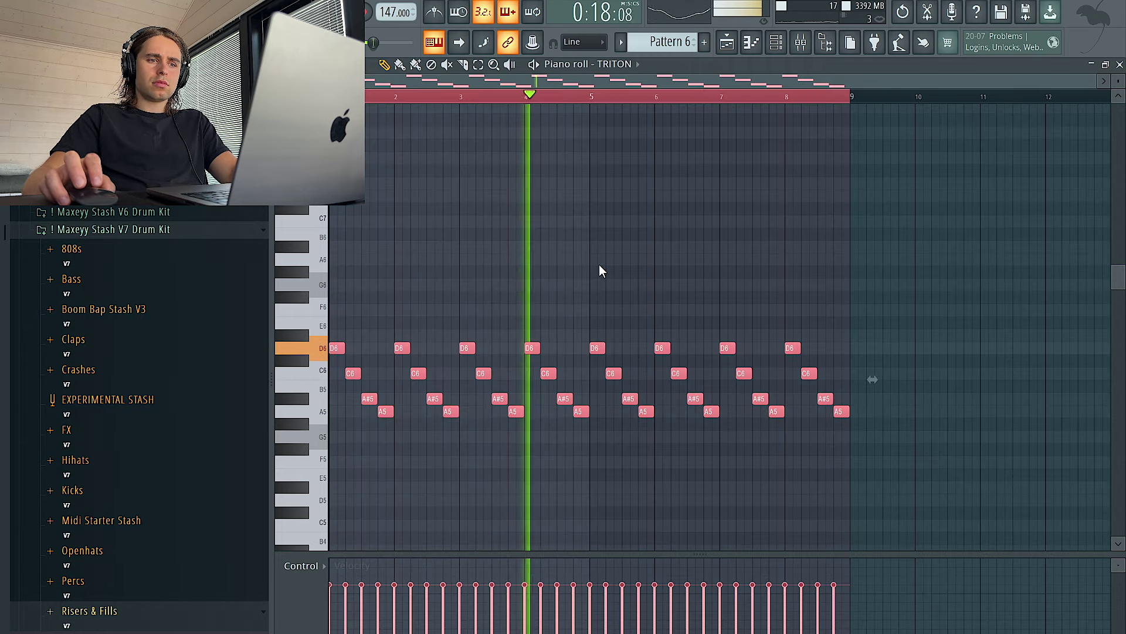
key("ctrl+d")
- Set the playlist's loop range to the second section, from bar 9 to bar 17
key("F5")
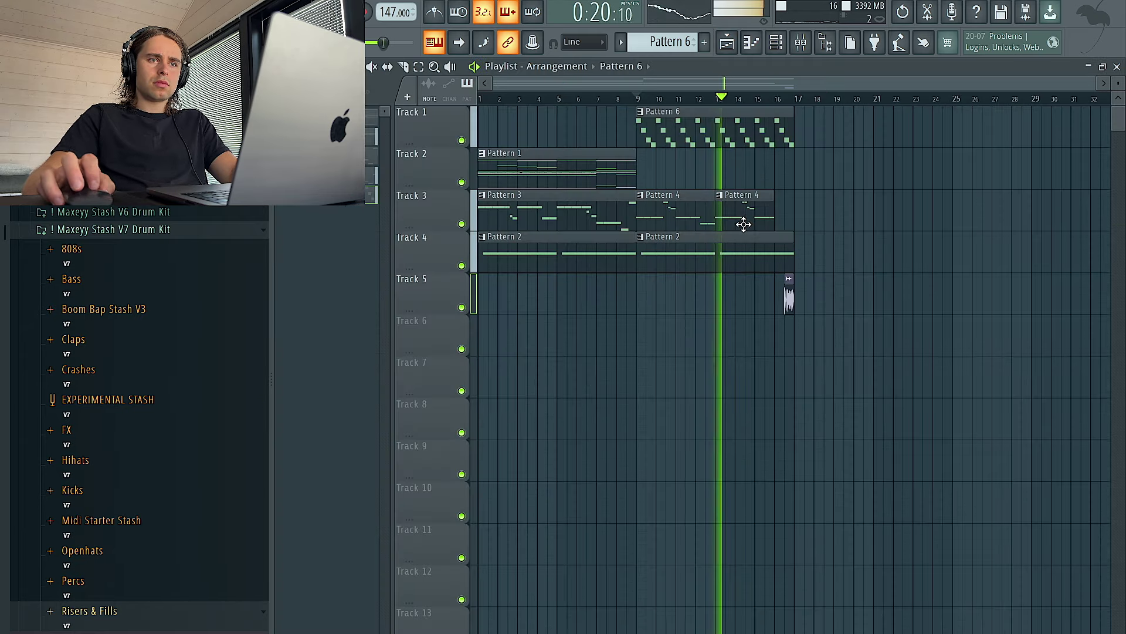
left_click_drag(795, 100, 639, 101)
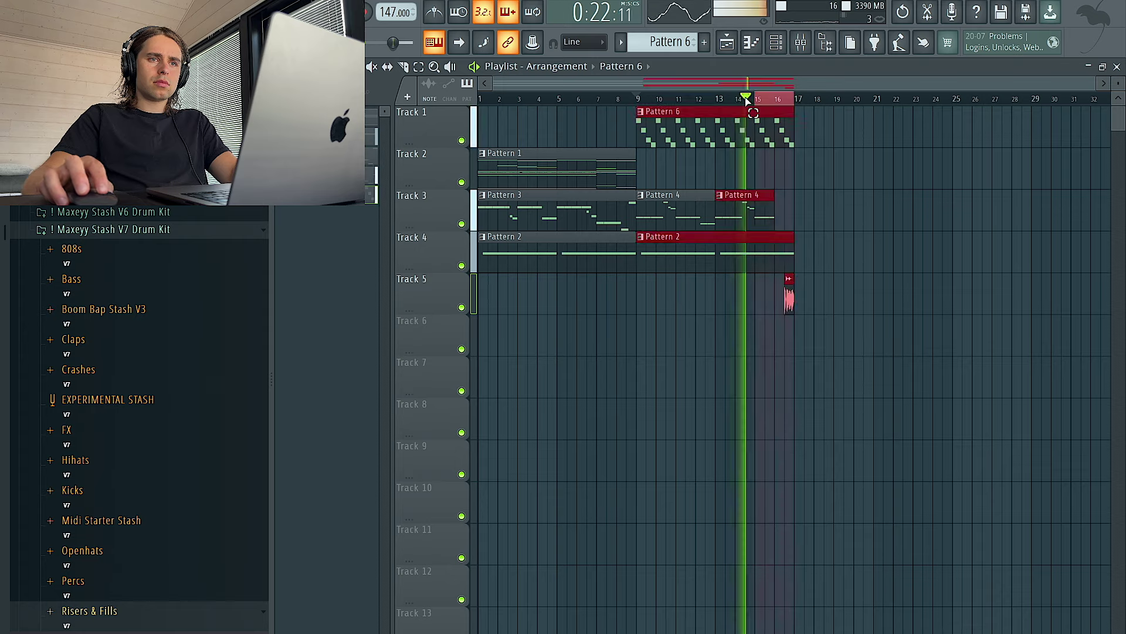
key("F6")
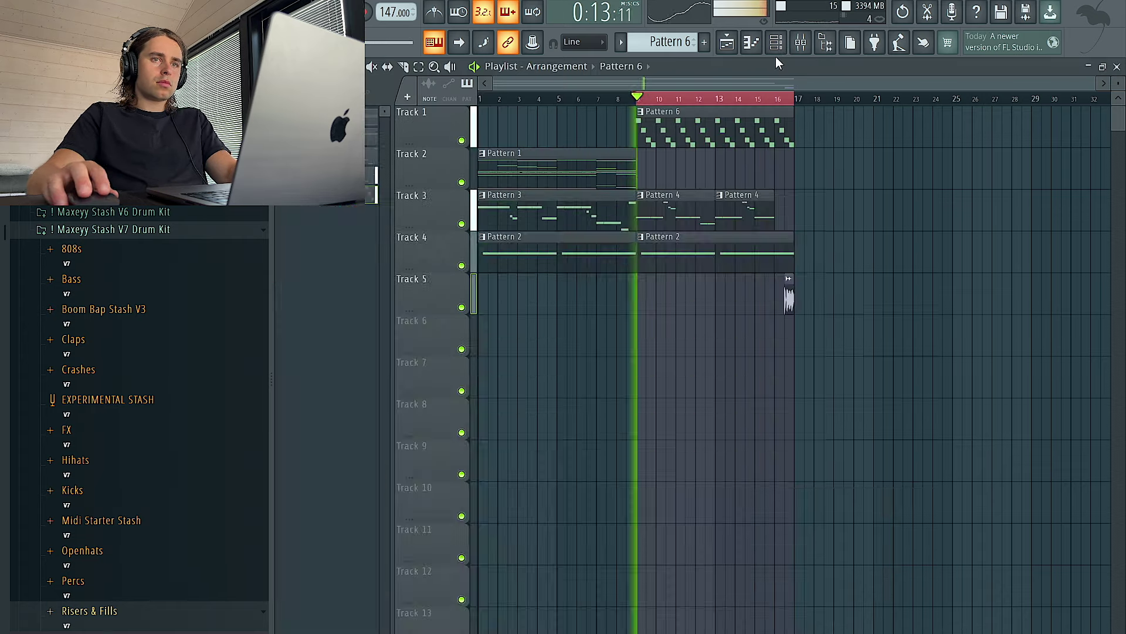
- Assign the TRITON channel to mixer insert 5 in the channel rack
key("Escape")
key("F9")
left_click(776, 44)
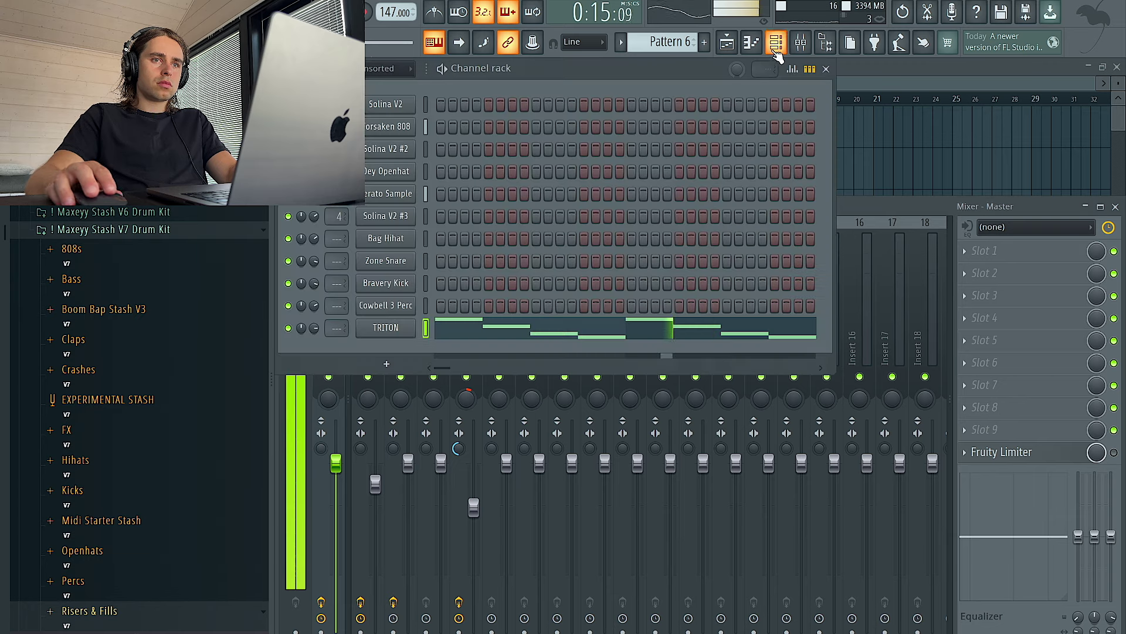
left_click_drag(337, 328, 337, 327)
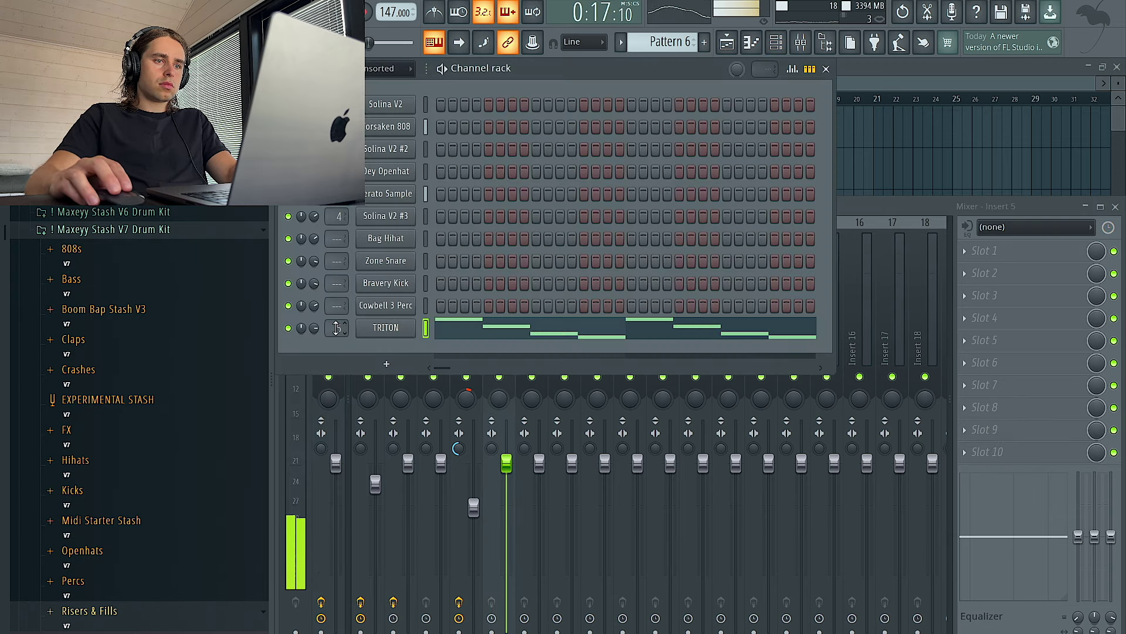
- Load HalfTime in the first effect slot of insert 5 at 2x speed and lower the insert's fader slightly
left_click(997, 339)
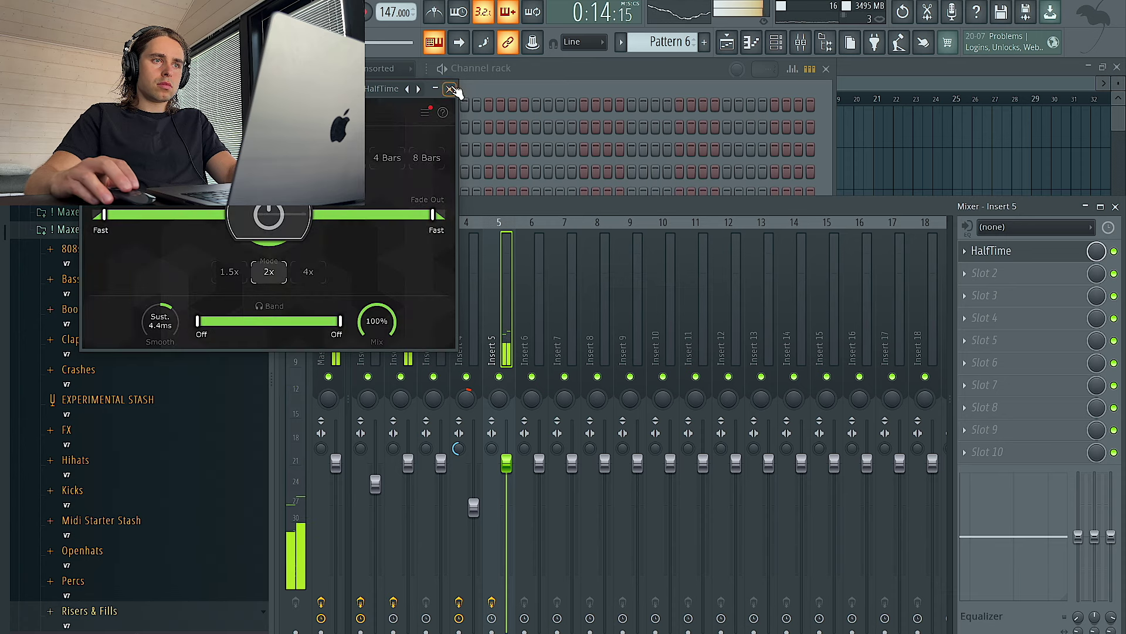
left_click(450, 89)
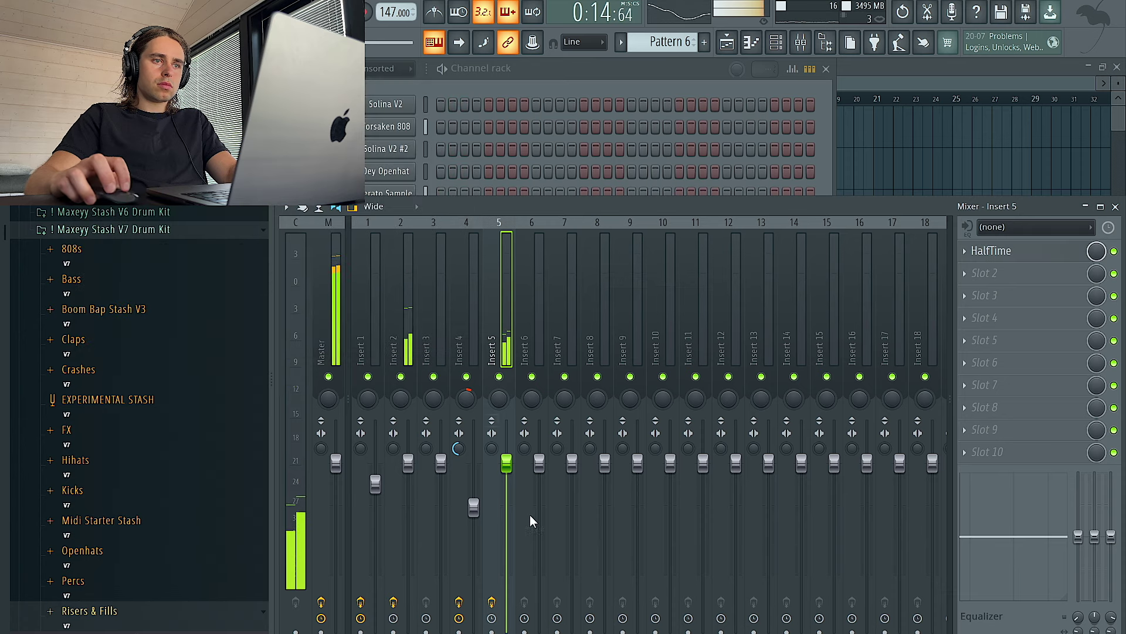
left_click(998, 242)
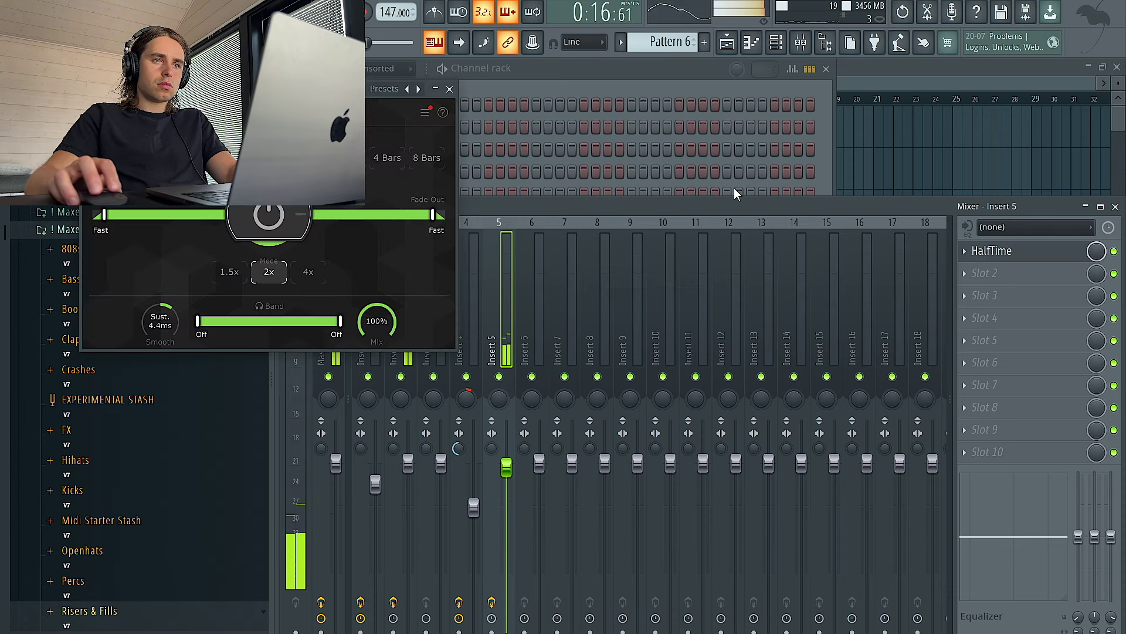
left_click(450, 89)
left_click(885, 138)
- Replace the TRITON channel's instrument with The Prince and choose the keys preset "lonely mastermind"
left_click(775, 43)
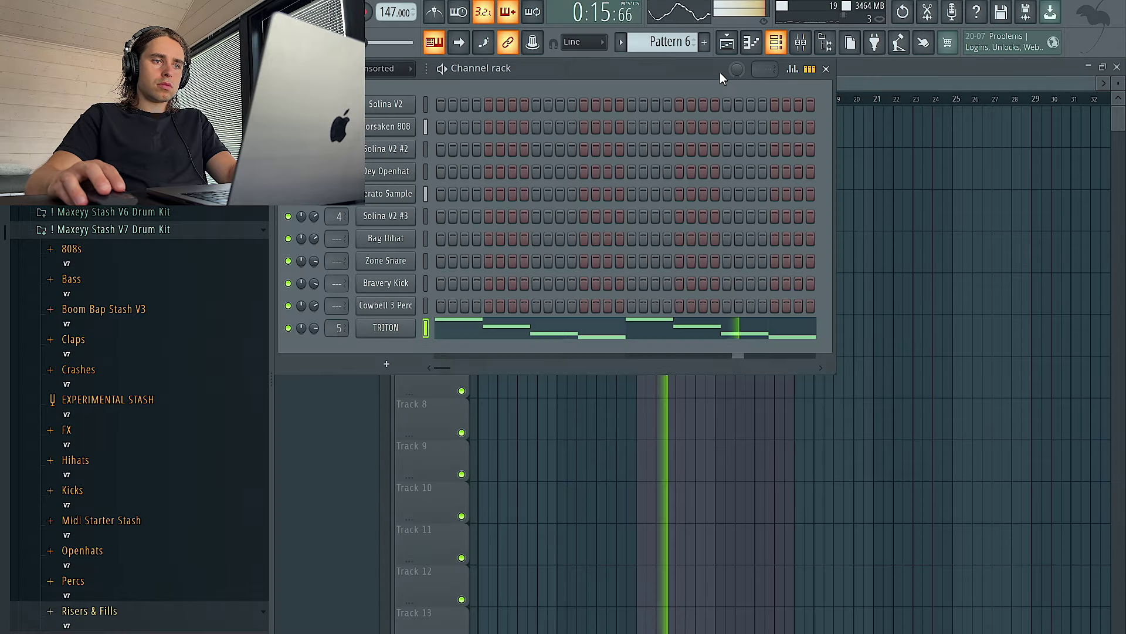
right_click(411, 332)
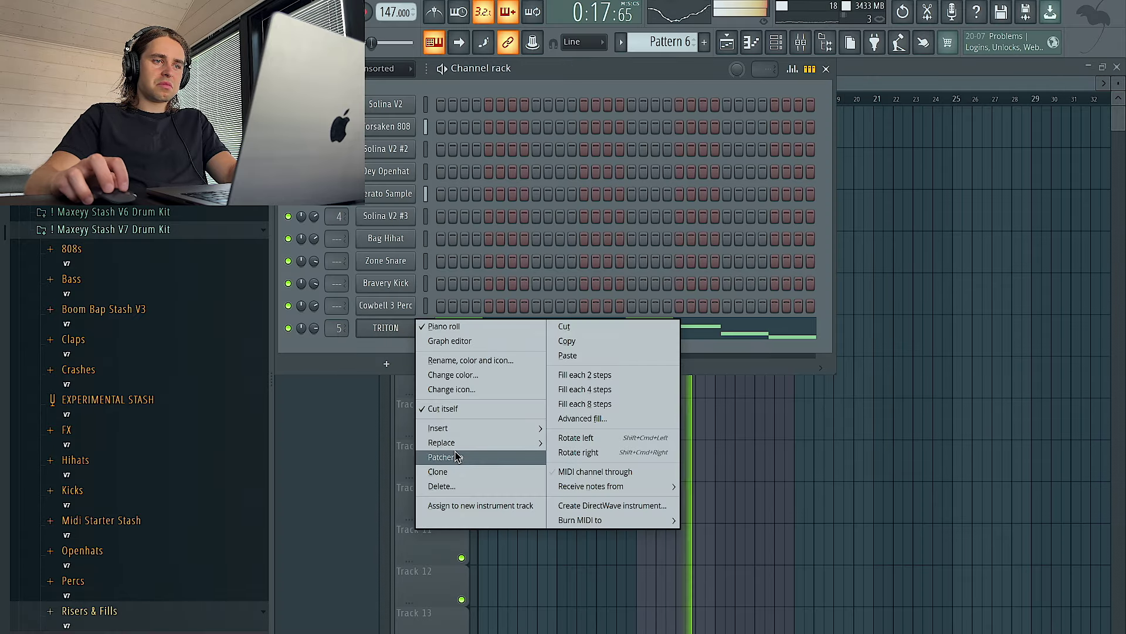
mouse_move(442, 442)
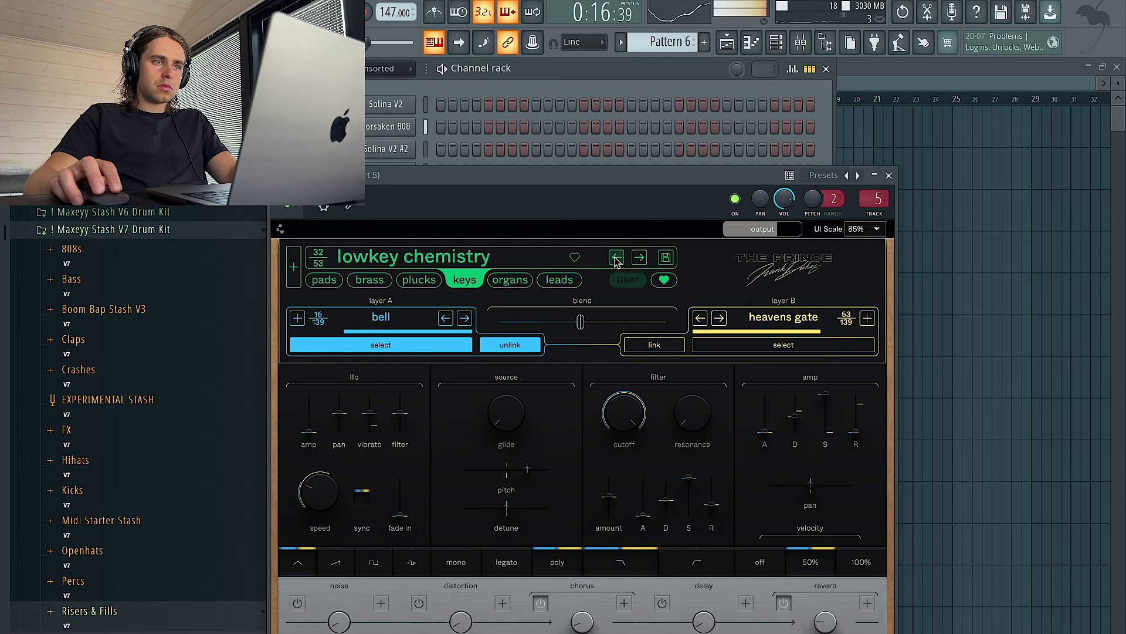
left_click(616, 258)
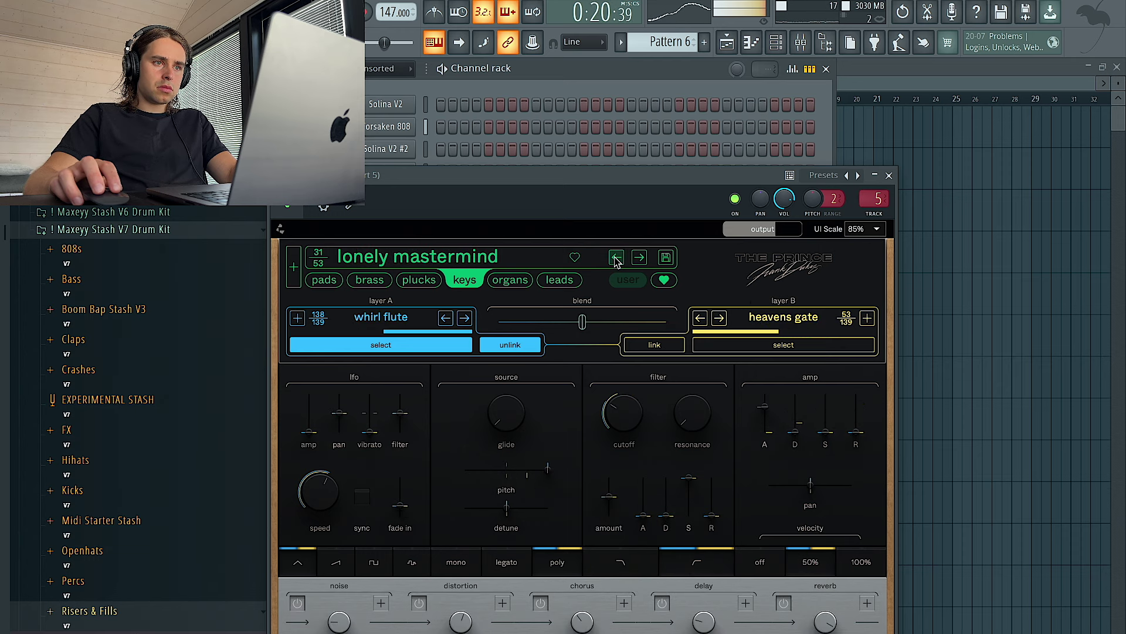
left_click(888, 175)
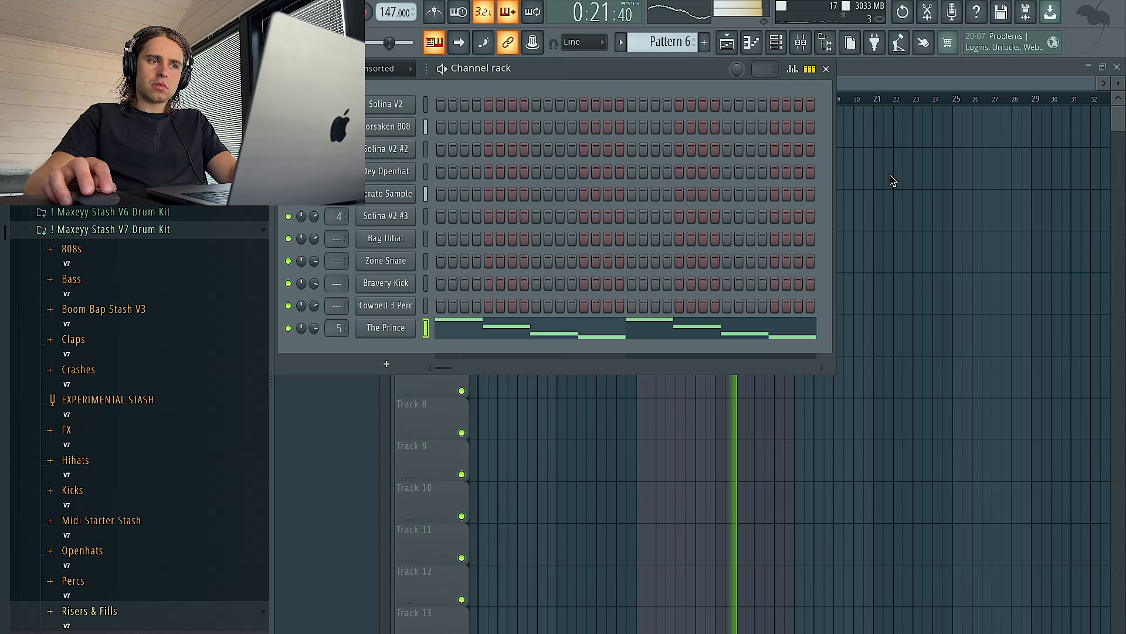
- Compare The Prince with HalfTime bypassed and enabled on insert 5, keep HalfTime on, and lower the fader slightly
left_click(801, 42)
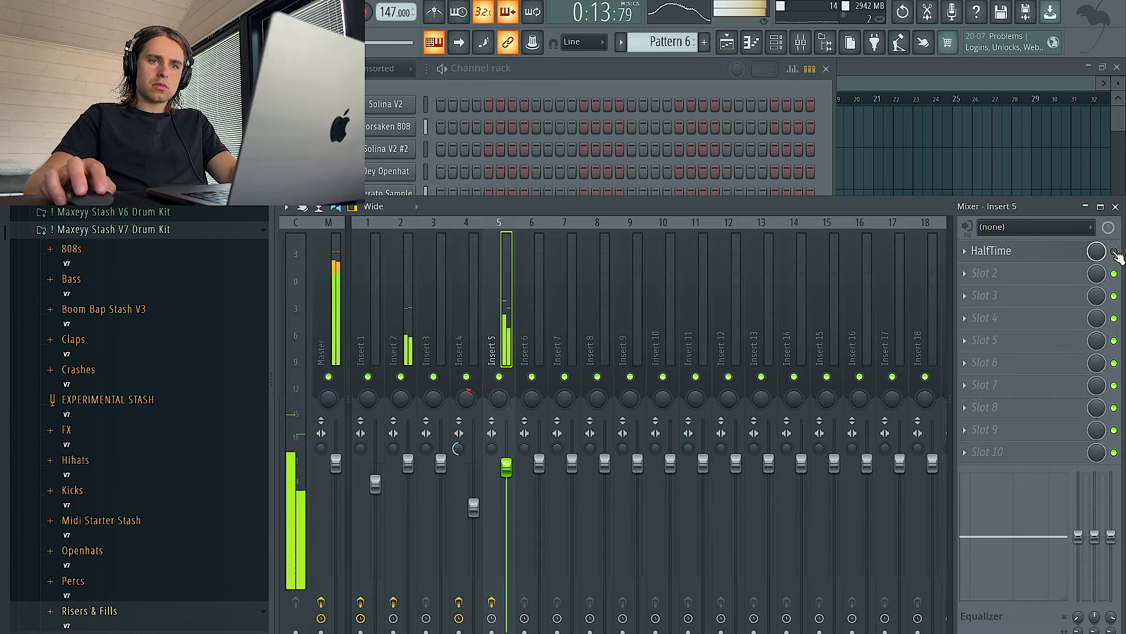
left_click(998, 251)
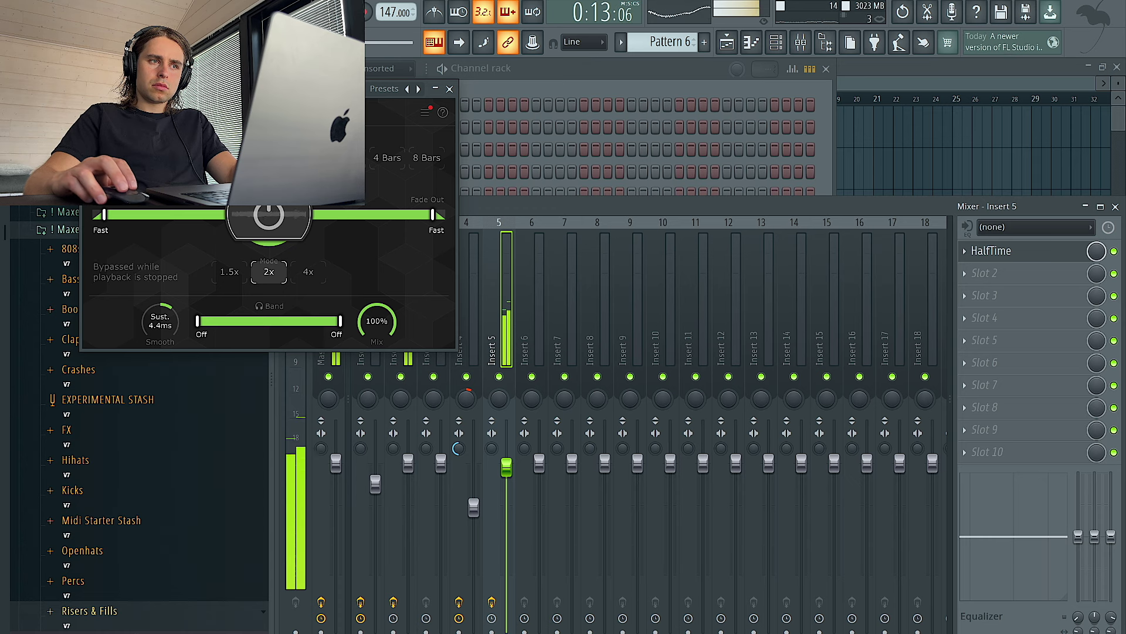
left_click(450, 89)
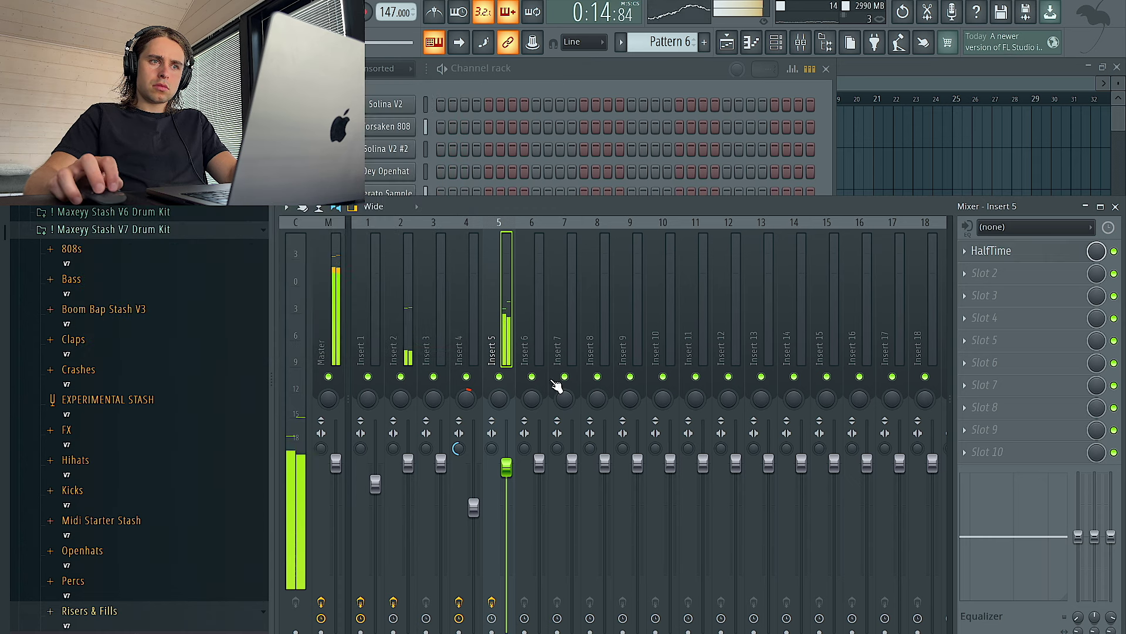
left_click_drag(506, 467, 506, 470)
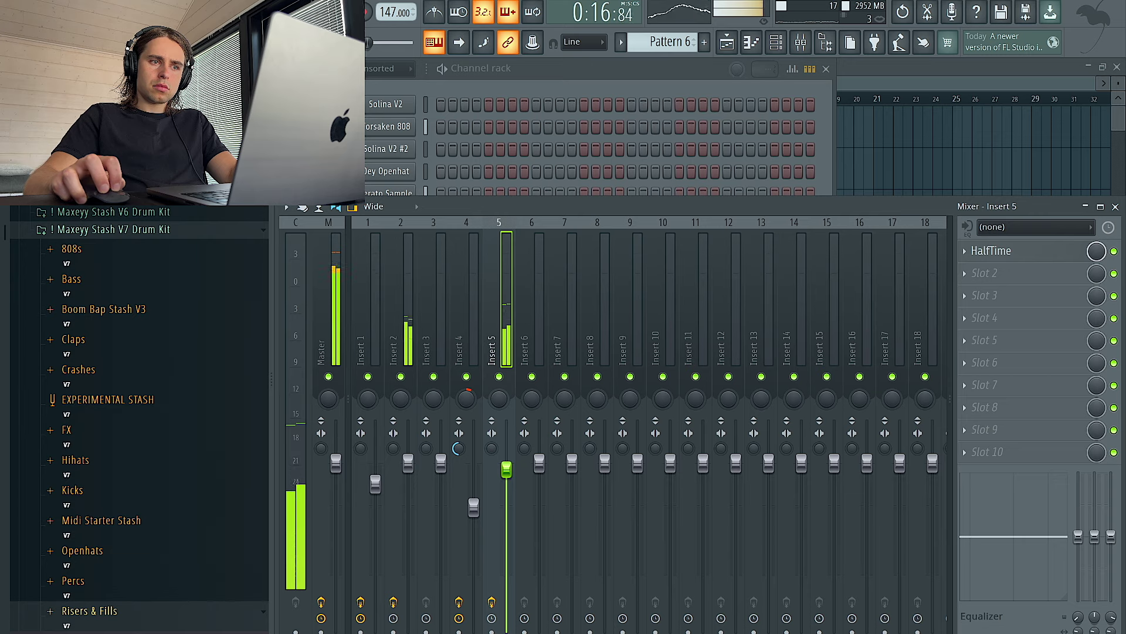
- Place the looperman vocal sample at bar 9 on Track 6 and raise its pitch while auditioning it
right_click(884, 157)
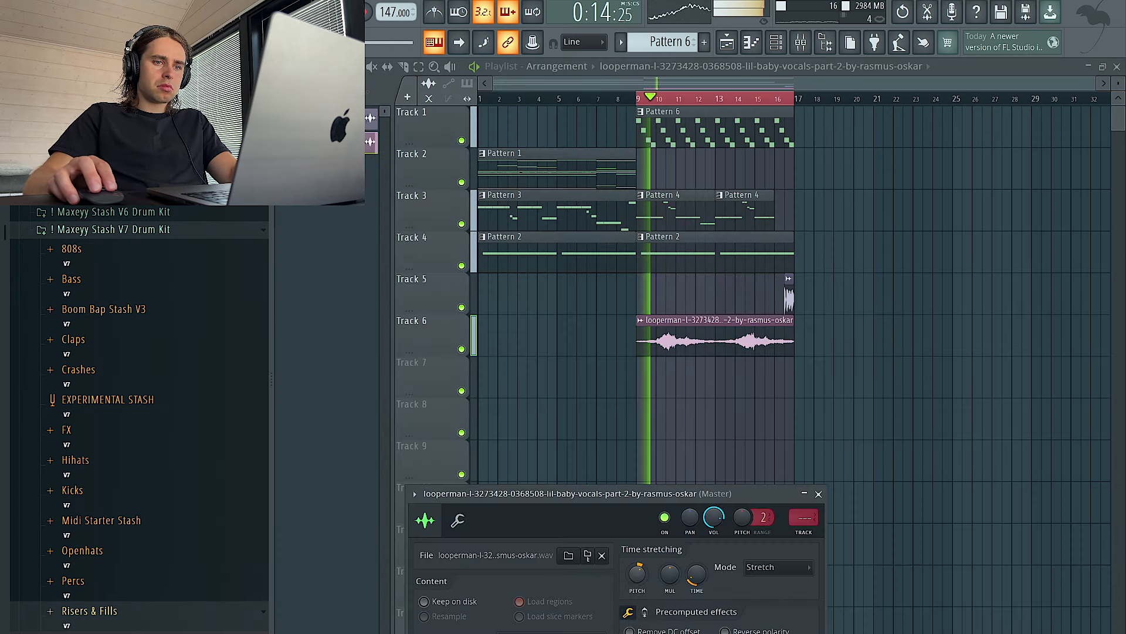
left_click_drag(637, 573, 637, 556)
key("space")
key("space")
key("space")
key("space")
- Fine-tune the vocal clip's volume and pitch while auditioning it with the second section
left_click_drag(715, 518, 716, 523)
right_click(434, 42)
left_click(933, 245)
key("space")
key("space")
key("space")
key("space")
left_click_drag(638, 572, 638, 578)
key("space")
key("space")
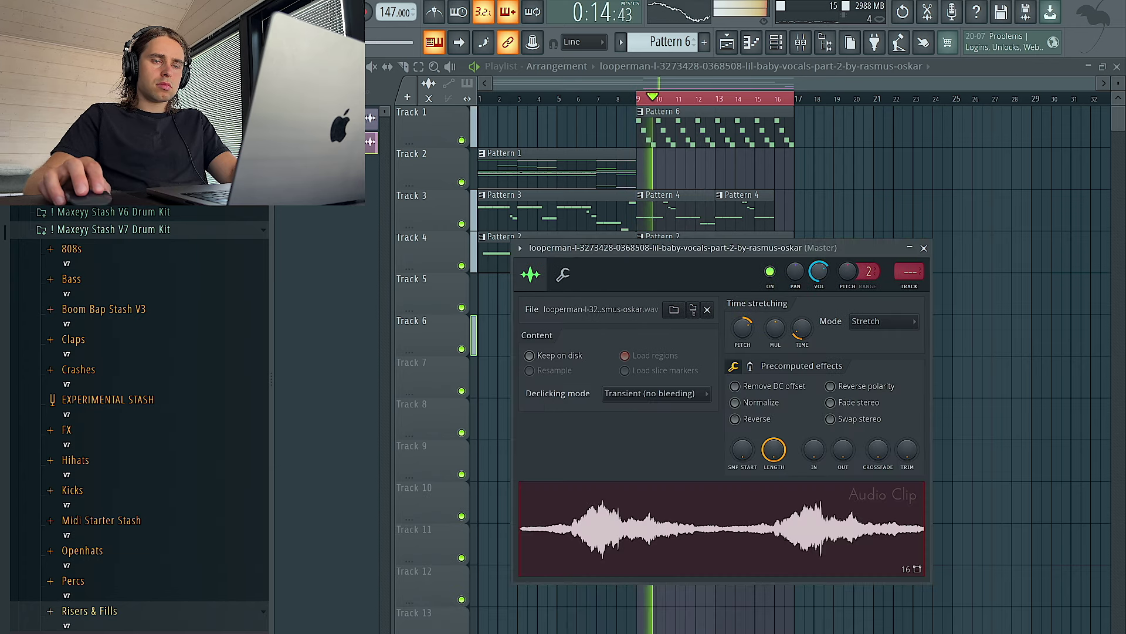
- Route the vocal sample to mixer insert 3 and load Fruity Reeverb 2 in its first effect slot
left_click(910, 286)
left_click(997, 250)
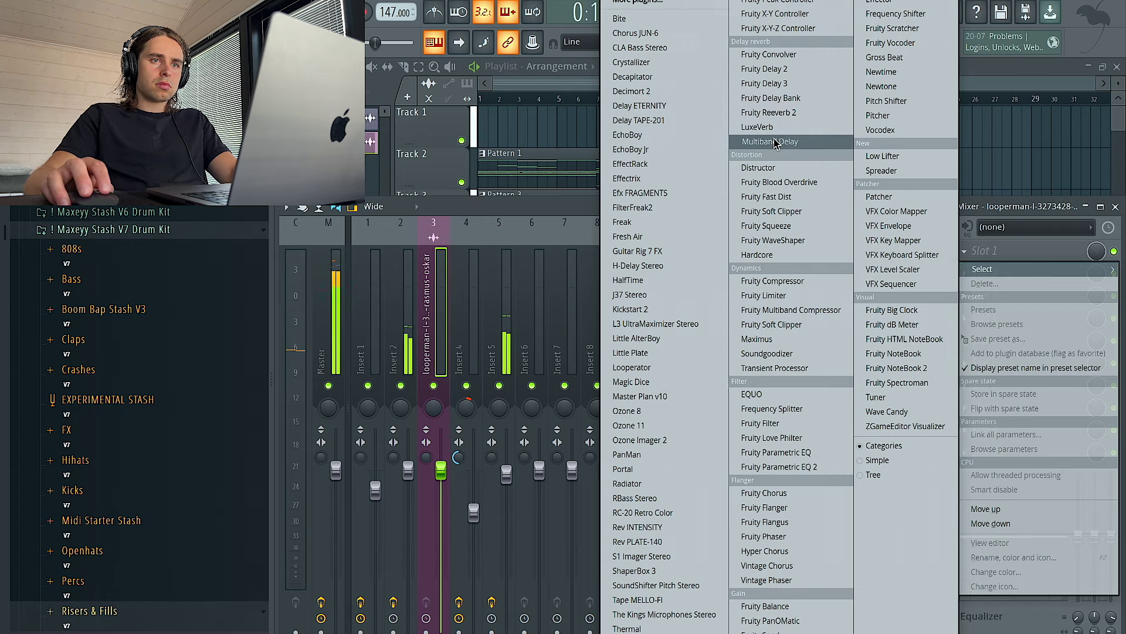
left_click(767, 112)
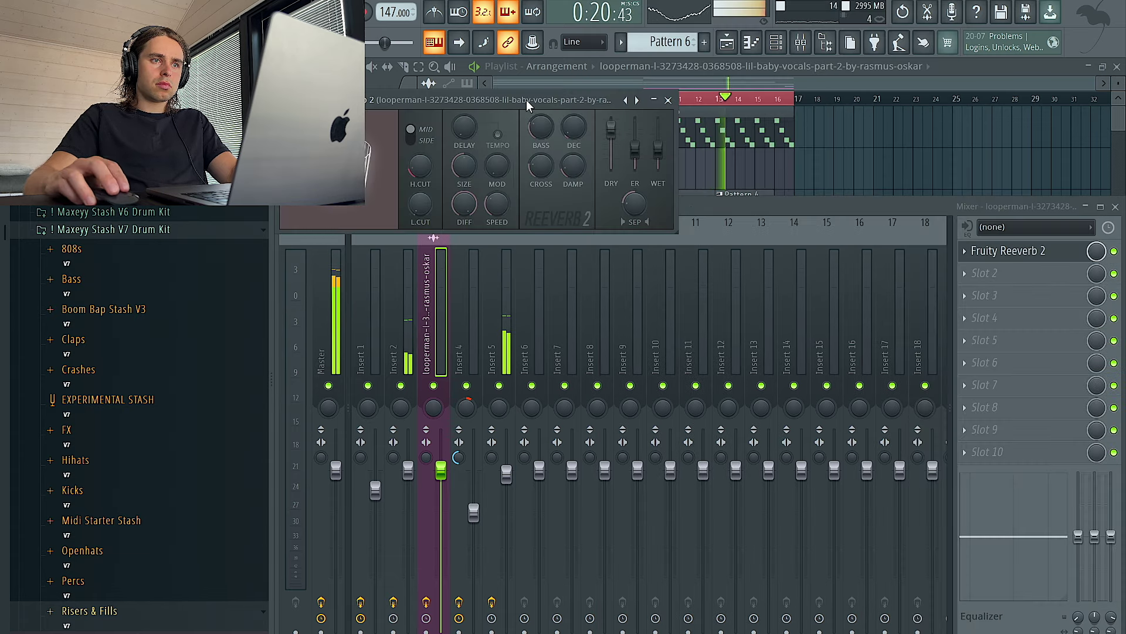
left_click_drag(527, 99, 582, 402)
- Make the vocal's Reeverb larger and wetter with less dry signal and a higher low cut, and lower the vocal insert's fader
left_click_drag(713, 449, 713, 438)
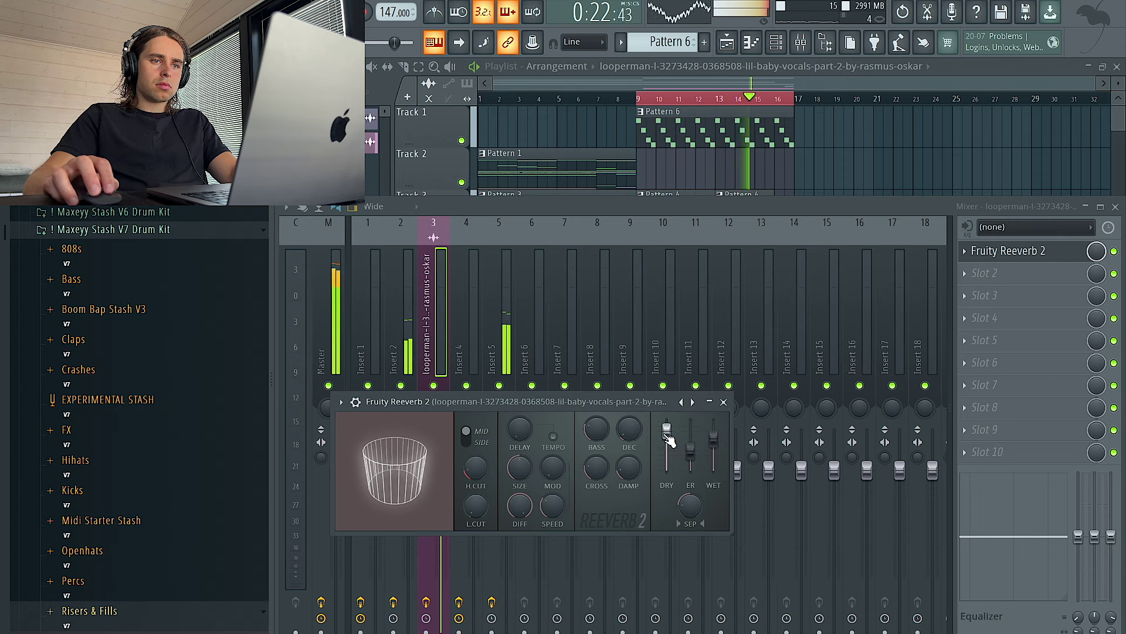
left_click_drag(519, 470, 519, 451)
left_click_drag(476, 505, 476, 496)
left_click_drag(713, 436, 713, 438)
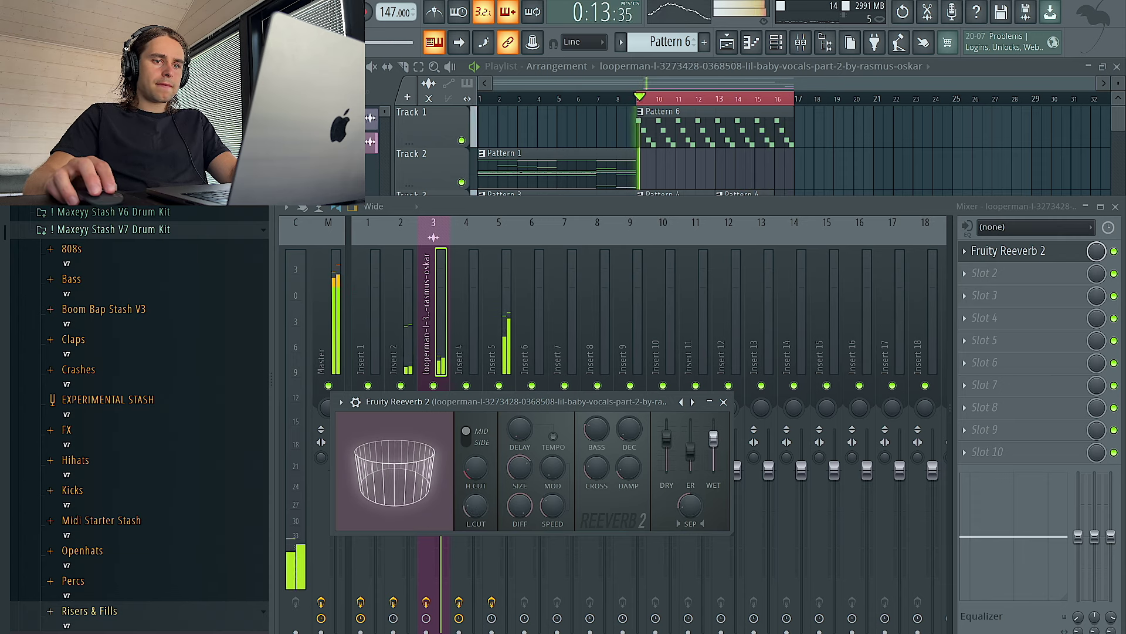
left_click(723, 402)
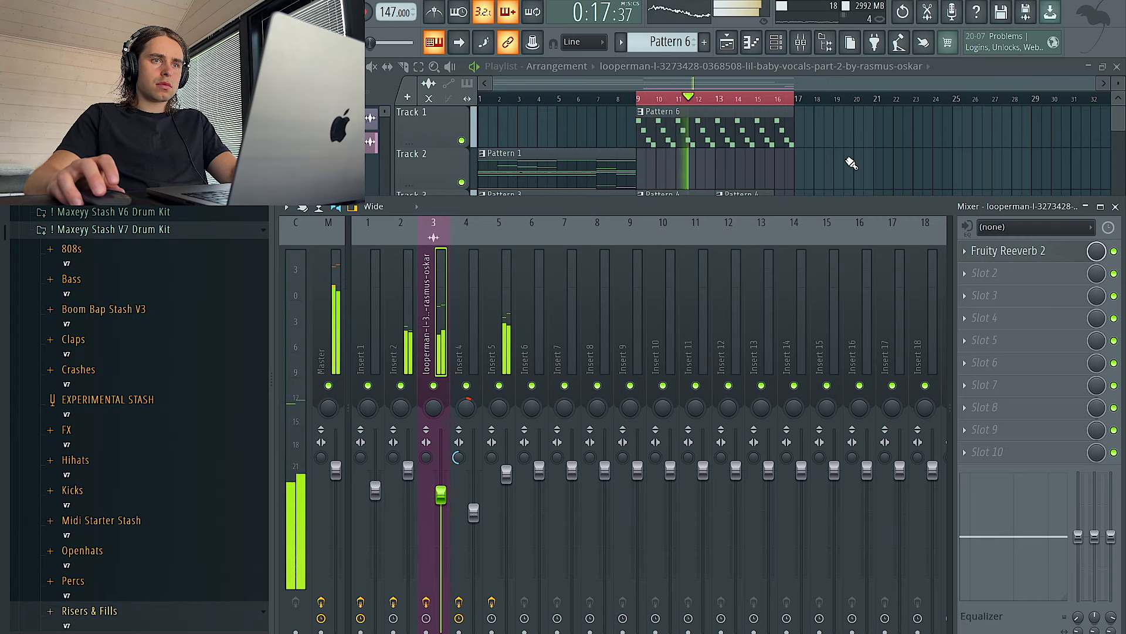
- Copy Pattern 6 and the first section's Patterns 1, 3 and 2 to bar 17 of the playlist
key("F9")
left_click_drag(665, 130, 826, 127)
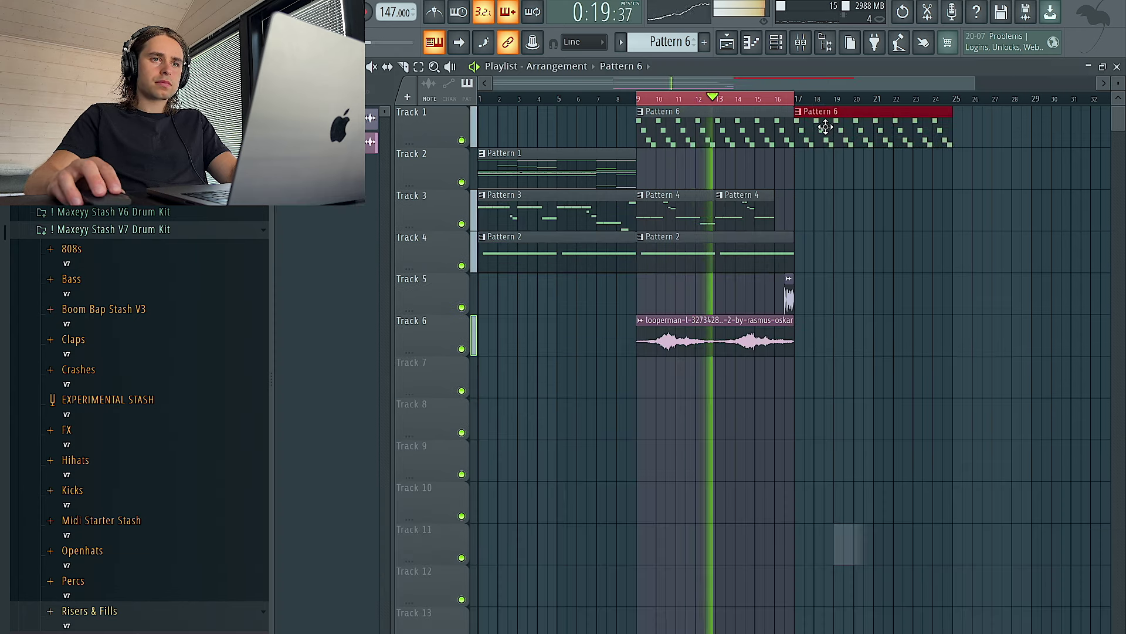
scroll(835, 187, "down", 1)
left_click(533, 214)
left_click_drag(526, 151, 773, 224)
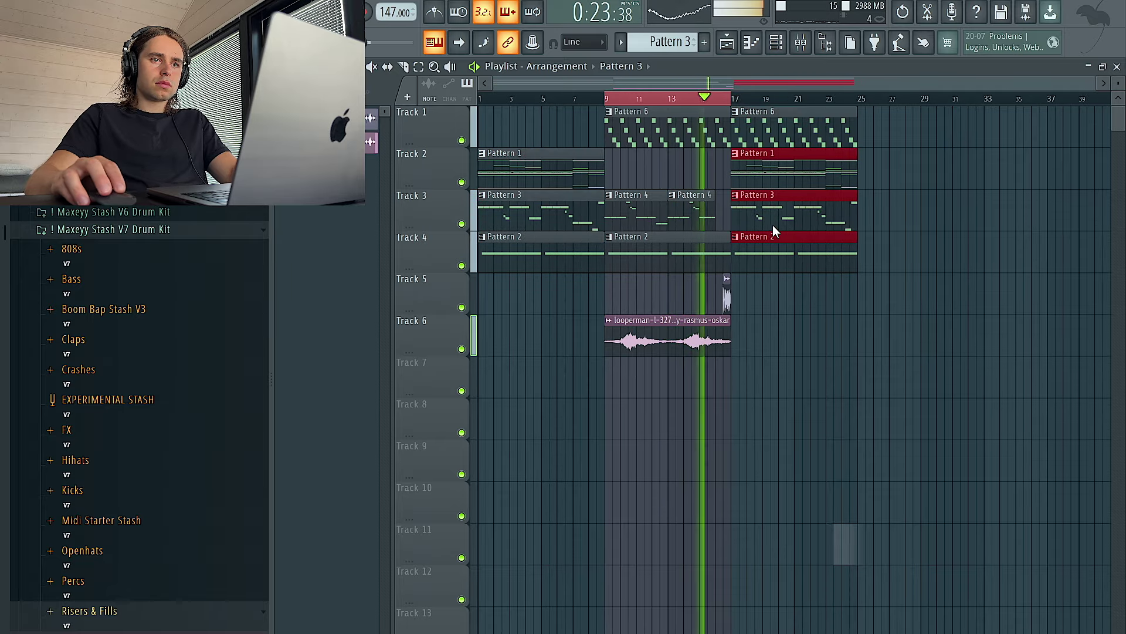
- Remove Pattern 2 from bar 17 and extend the arrangement with Patterns 6, 1, 3 and 2 at bar 25
right_click(774, 266)
left_click(546, 251)
left_click(865, 253)
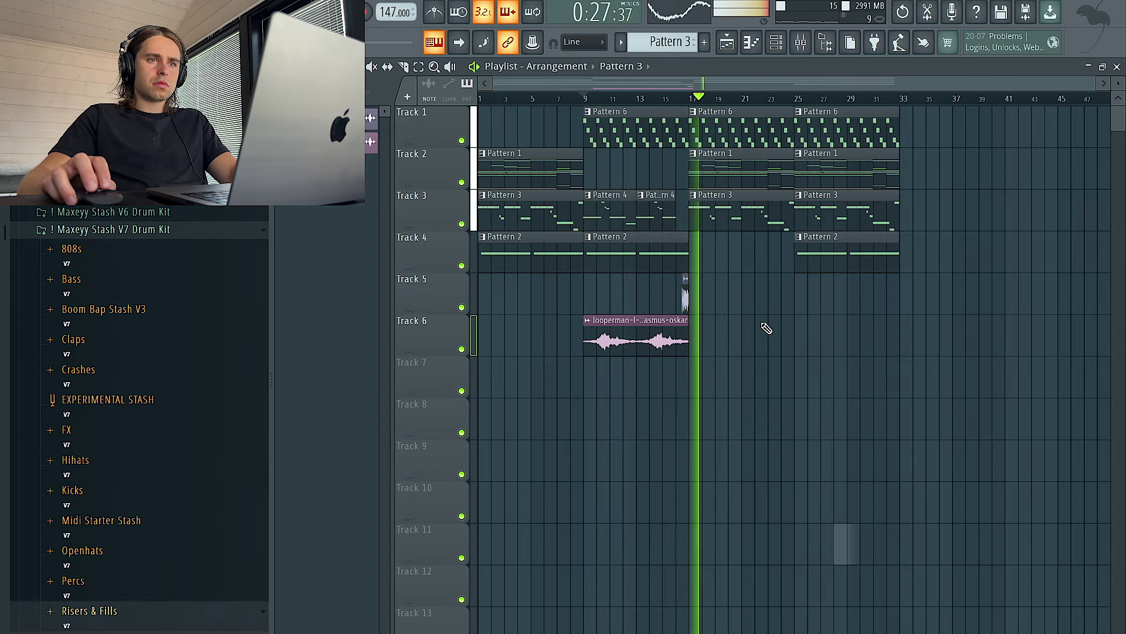
- Separate the Solina V2 chords from Pattern 1 into Pattern 5 and place Pattern 5 on Track 7 at bar 1
left_click(745, 159)
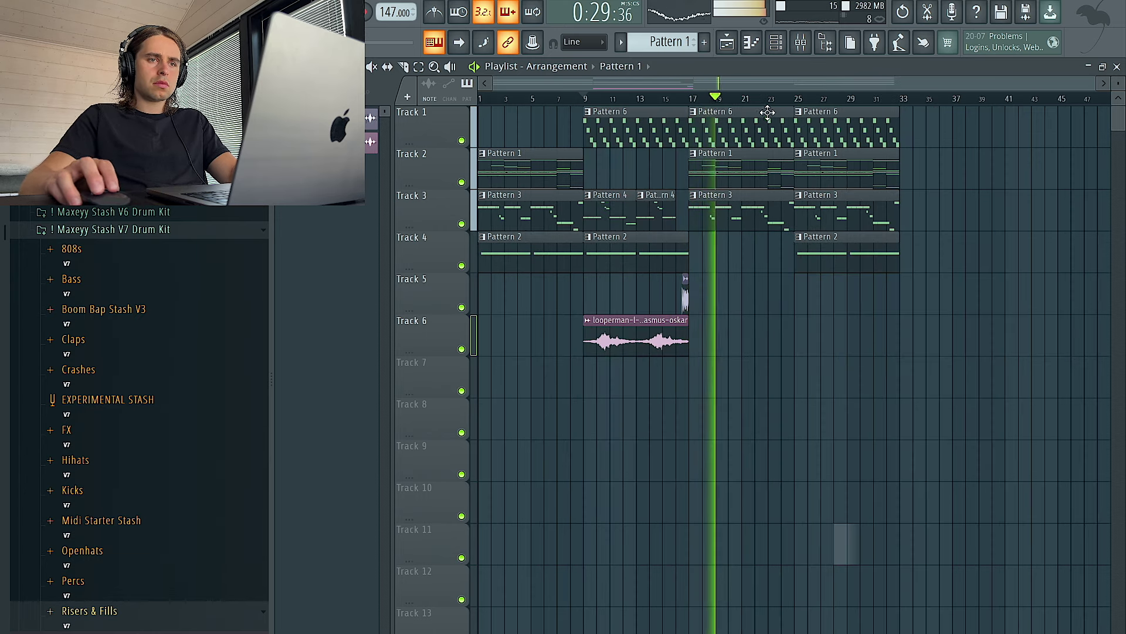
left_click(777, 42)
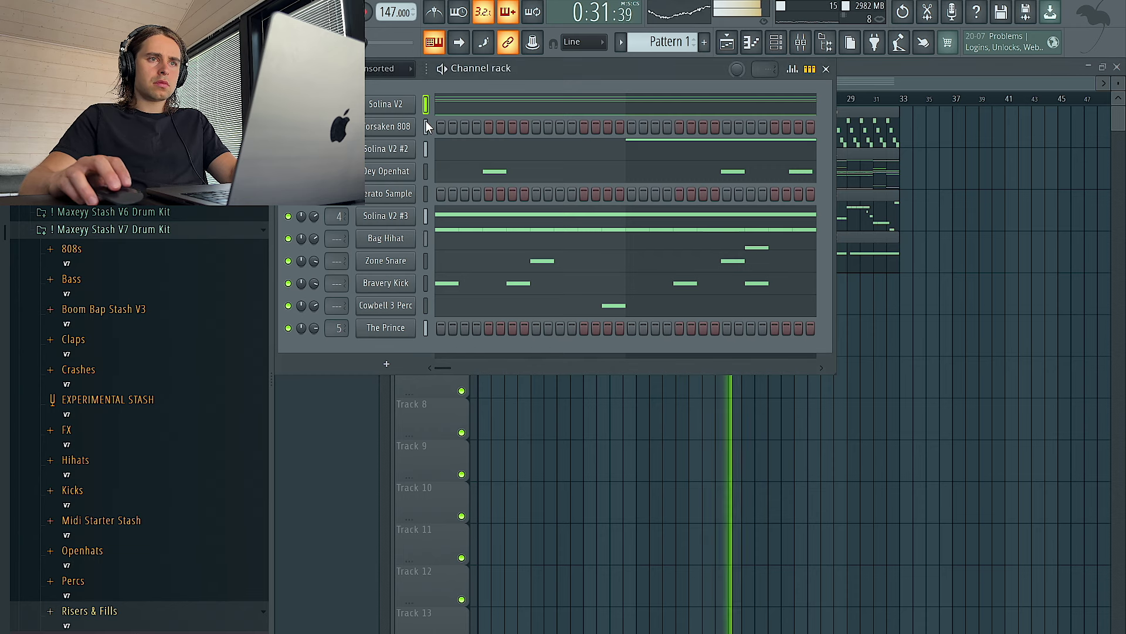
scroll(660, 39, "down", 3)
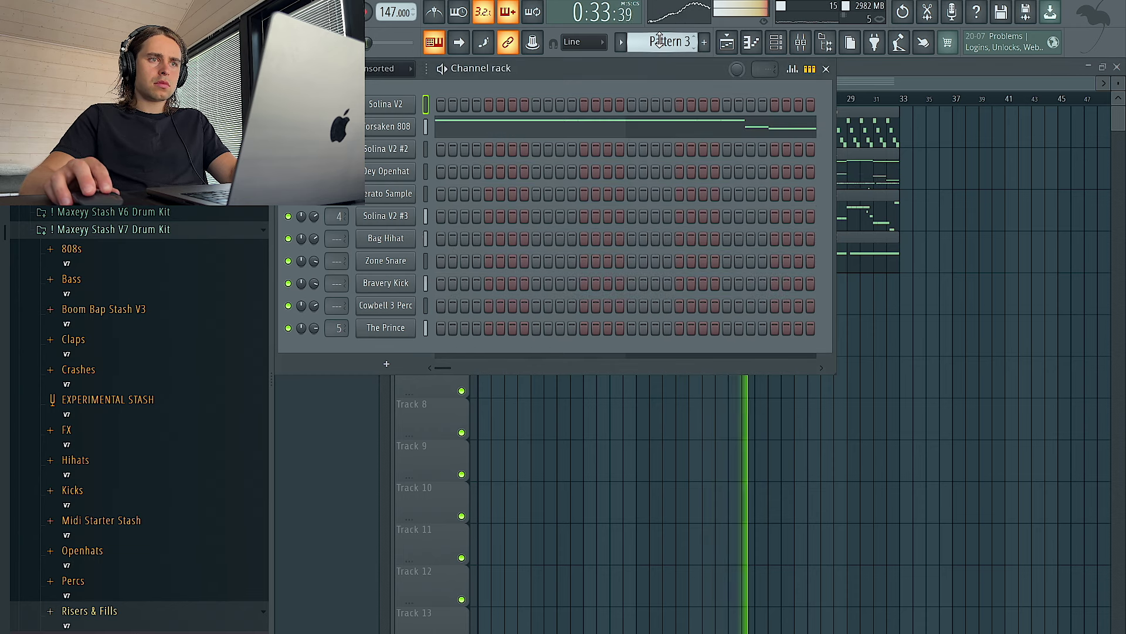
scroll(659, 40, "down", 3)
scroll(661, 38, "up", 2)
right_click(845, 543)
left_click(486, 387)
left_click_drag(620, 392, 476, 387)
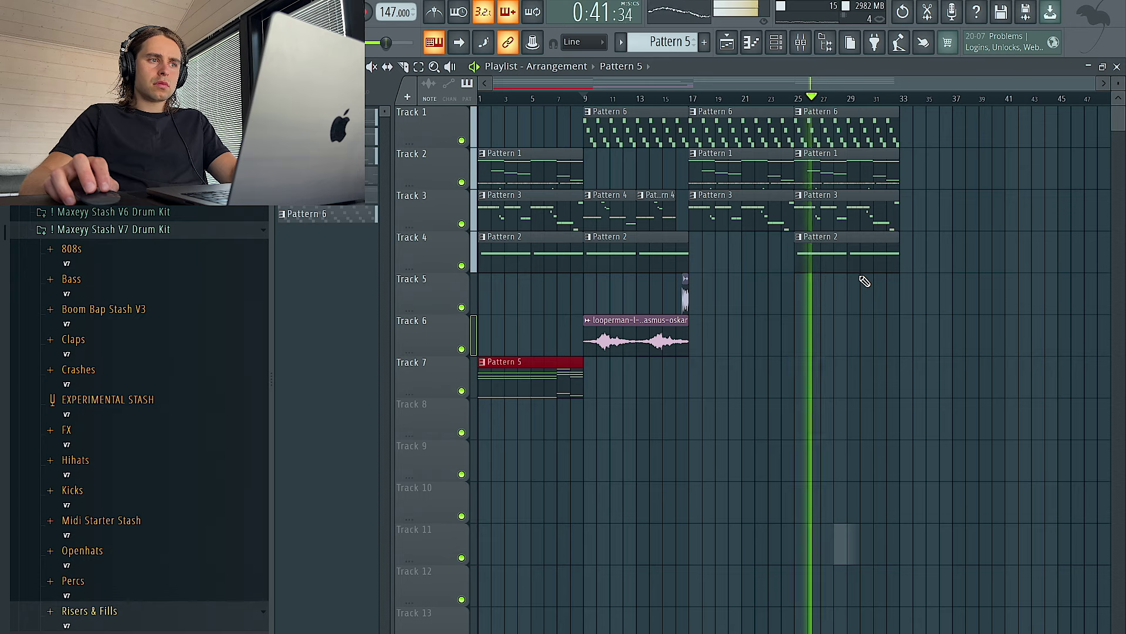
- Select Pattern 1 for checking in the channel rack and set the playlist's loop range from bar 17 to bar 33
scroll(847, 229, "right", 4)
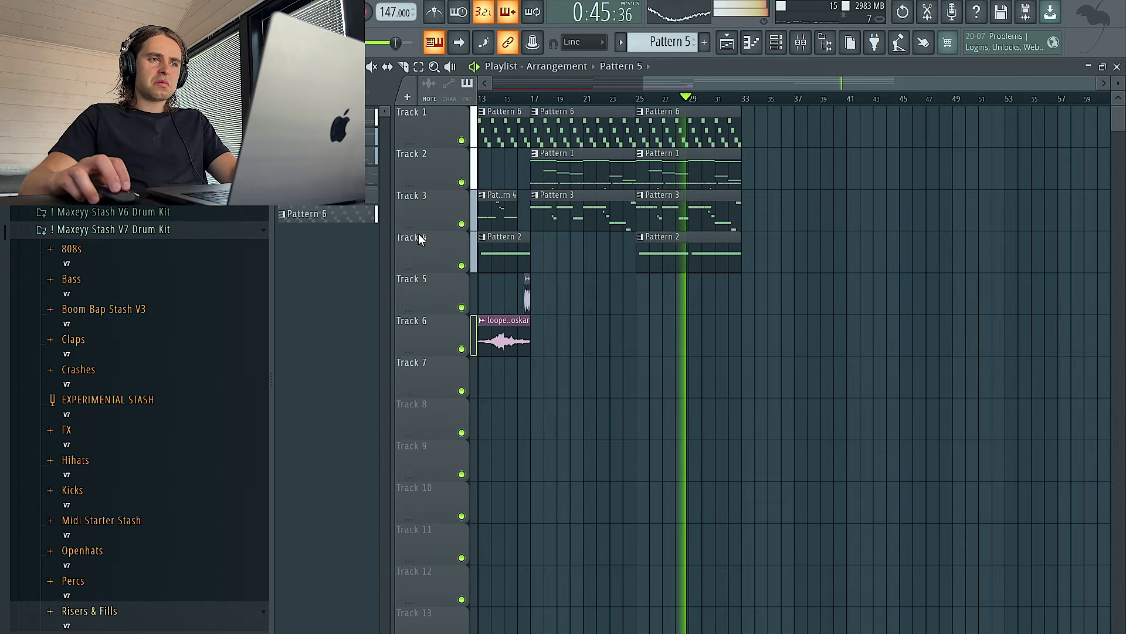
left_click(651, 161)
left_click(776, 43)
left_click(776, 43)
left_click_drag(531, 98, 742, 98)
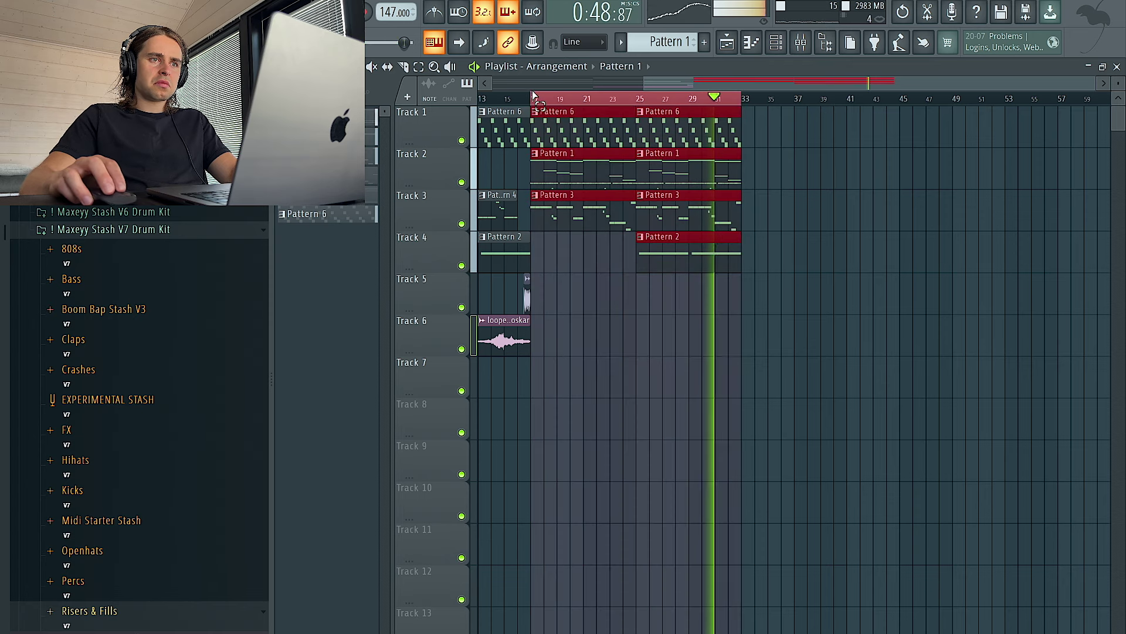
left_click(777, 43)
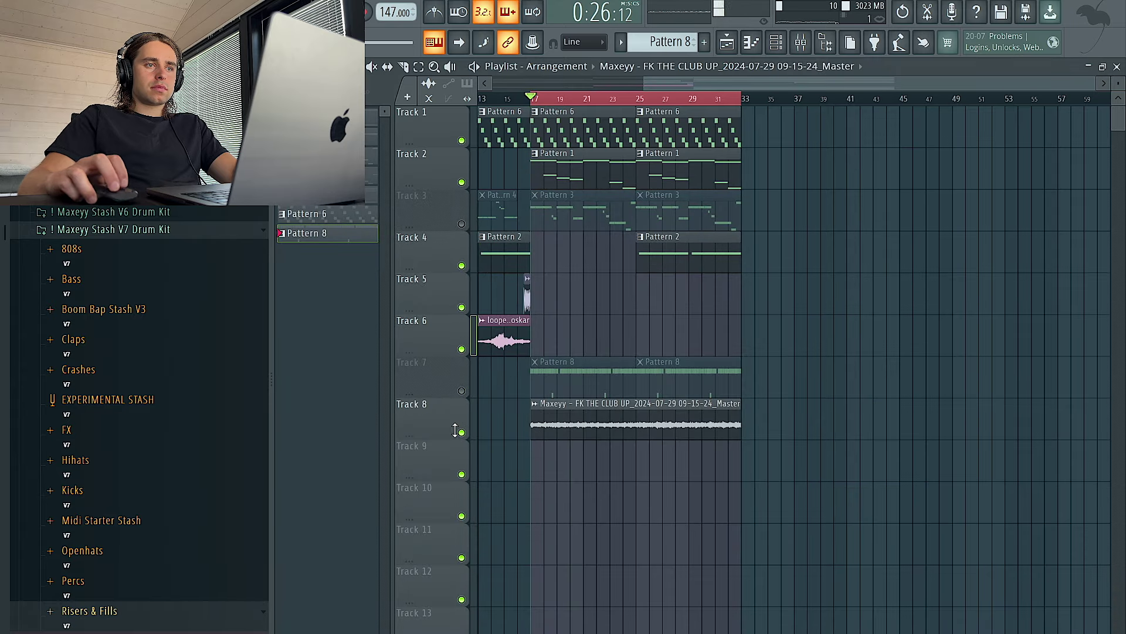
- Place the rendered 09-15-15 Master audio clip on Track 6 at bar 33 and check its sample settings
left_click(328, 92)
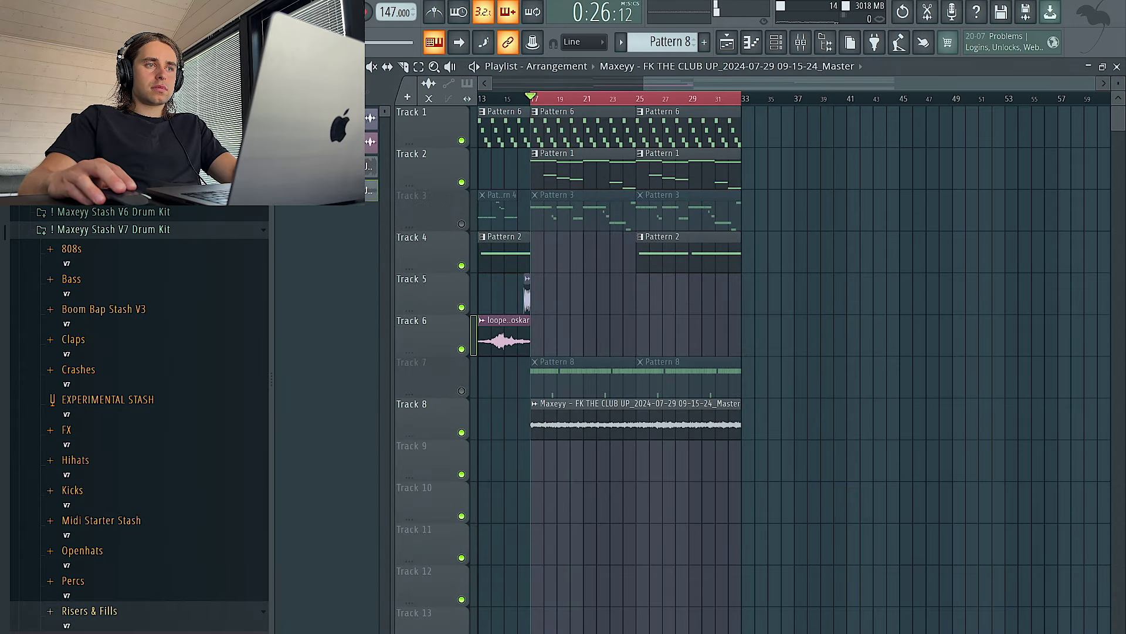
left_click(736, 340)
double_click(784, 341)
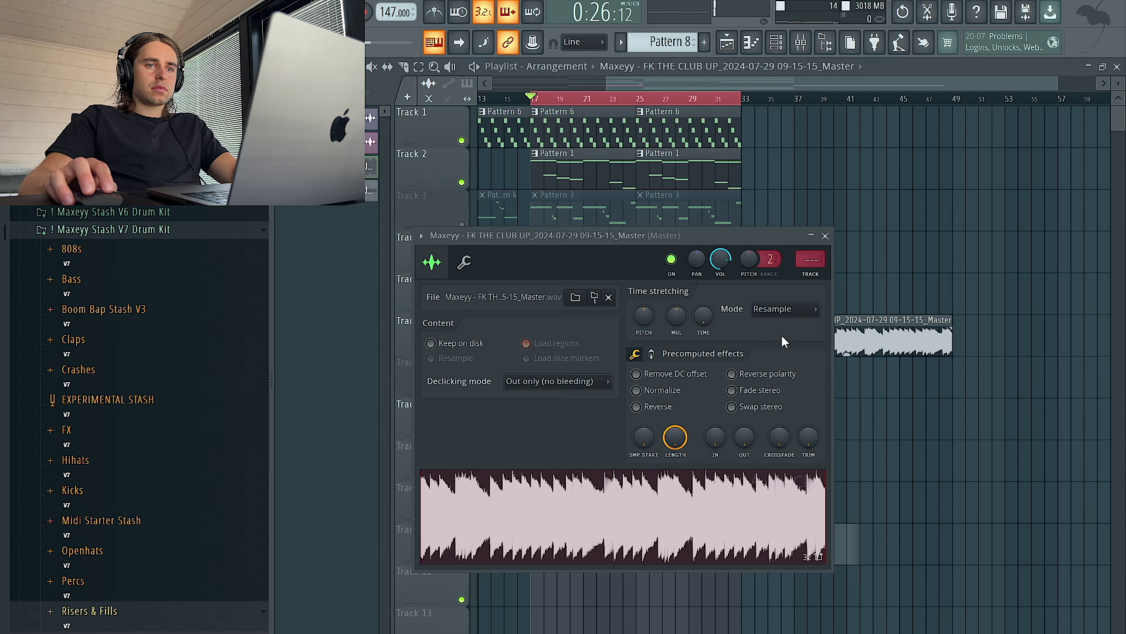
left_click(930, 251)
- Move the 09-15-24 Master clip on Track 8 to bar 41 and unmute Tracks 3 and 7
left_click_drag(595, 422, 910, 422)
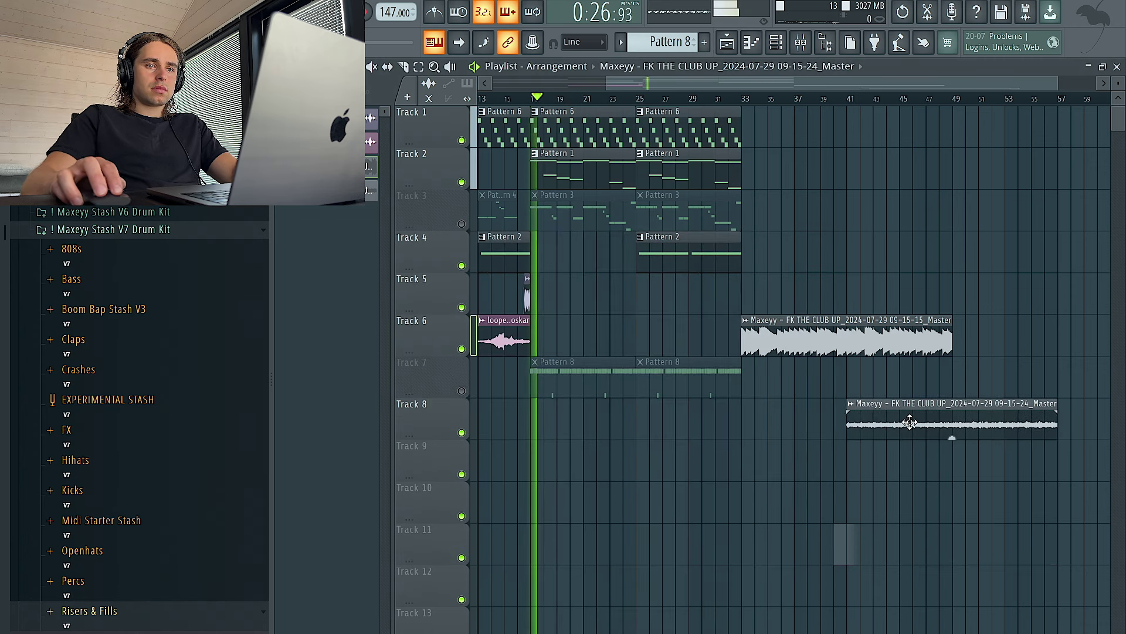
right_click(463, 392)
right_click(463, 391)
scroll(867, 415, "right", 1)
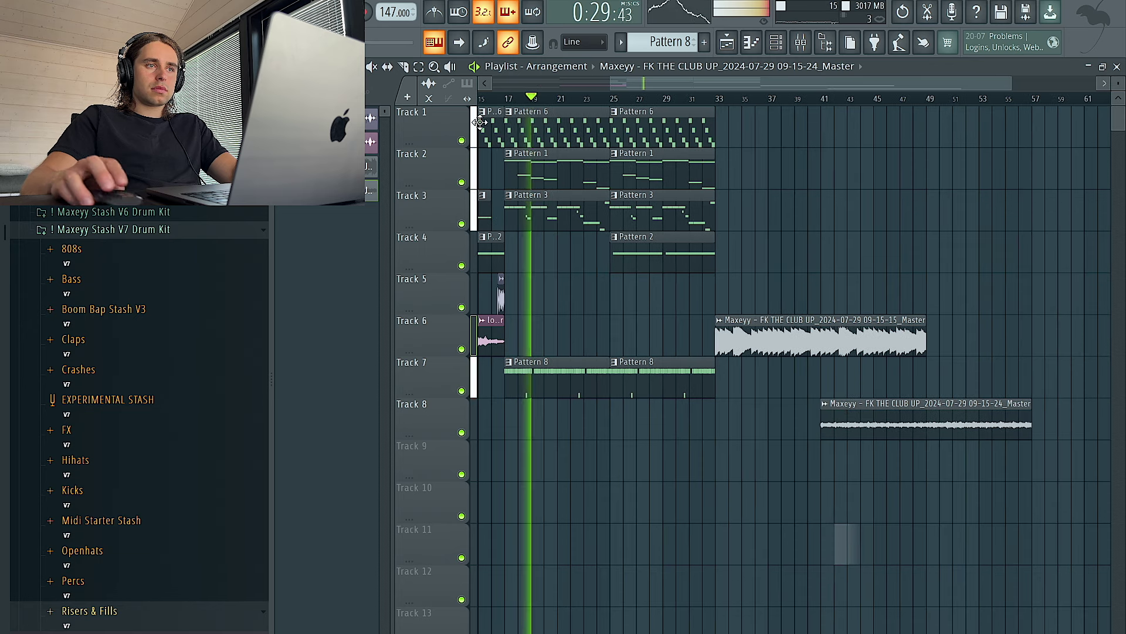
- Split the 09-15-15 Master clip on Track 6 at bar 41, delete the remainder, and move the 09-15-24 Master clip to Track 5
left_click(405, 67)
left_click(824, 346)
key("Delete")
left_click_drag(830, 332, 725, 333)
left_click_drag(889, 421, 886, 295)
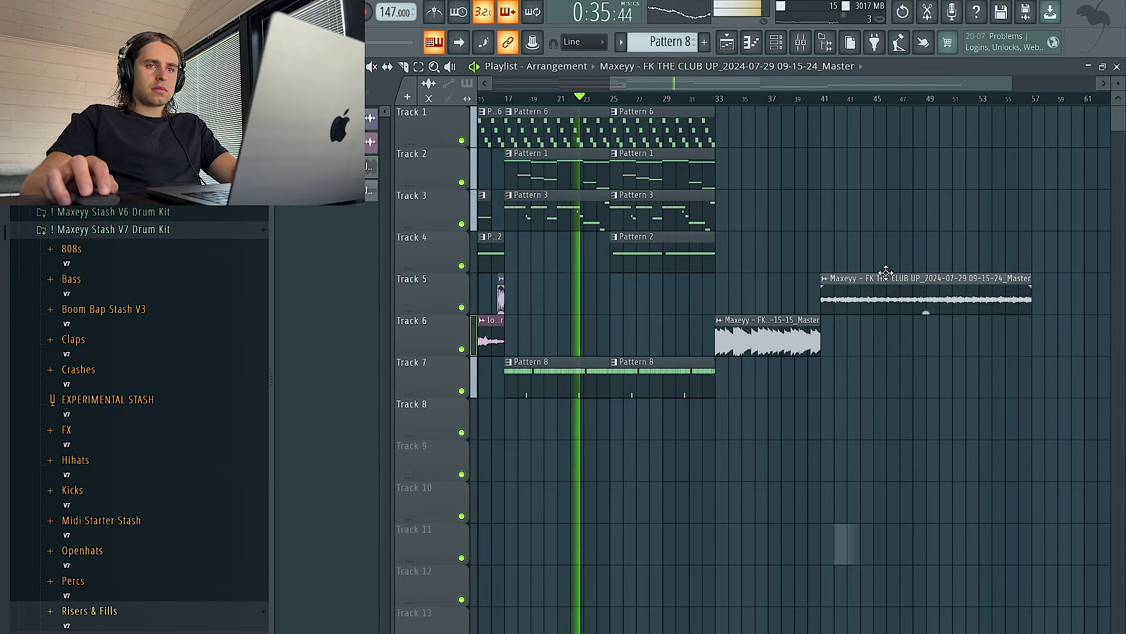
- Open the 09-15-24 Master clip's sample settings and route the clip to a free mixer track
double_click(881, 292)
left_click(643, 178)
left_click(635, 216)
key("ctrl+l")
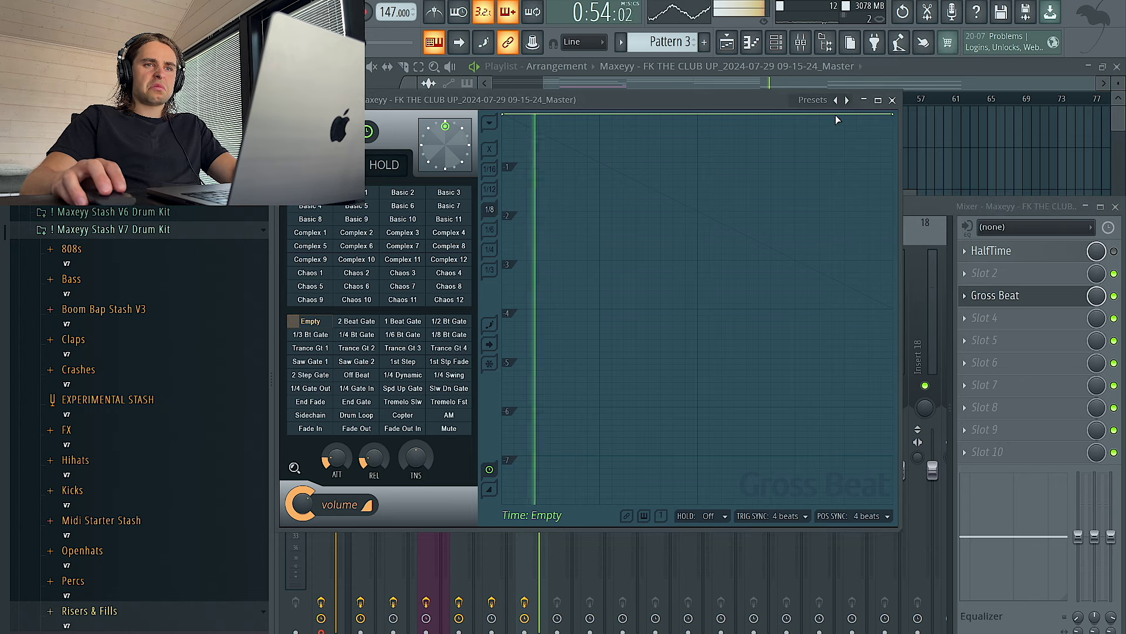
- Load Gross Beat's FRENZY FX Kit preset with the 1/4 TIME time slot and the DECLICK volume slot, and close the plugin
left_click(846, 101)
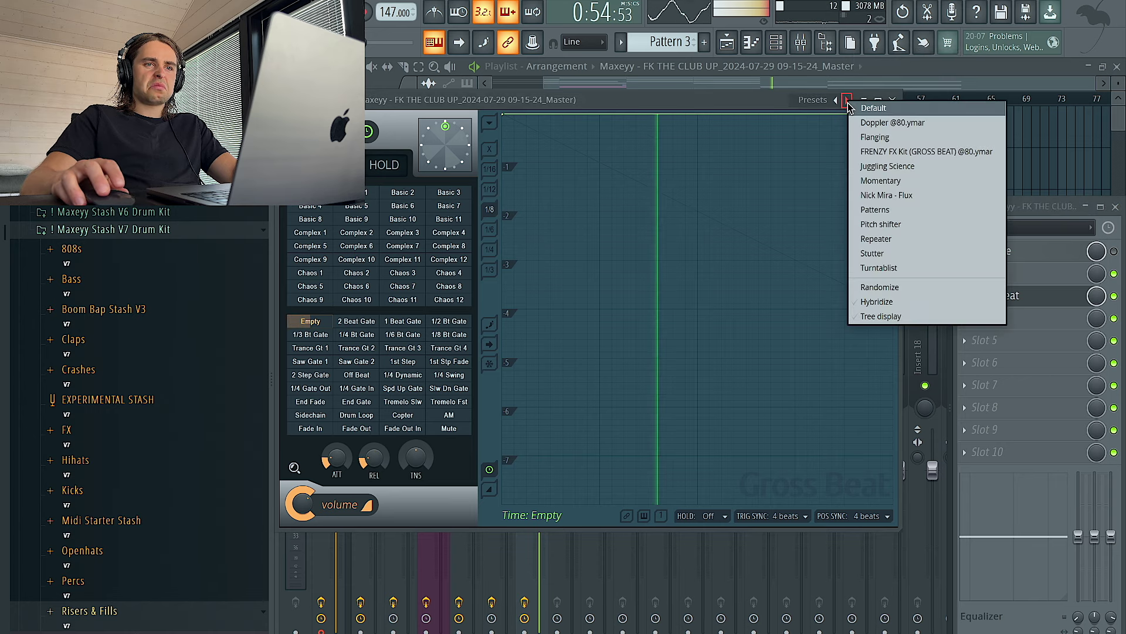
left_click(892, 122)
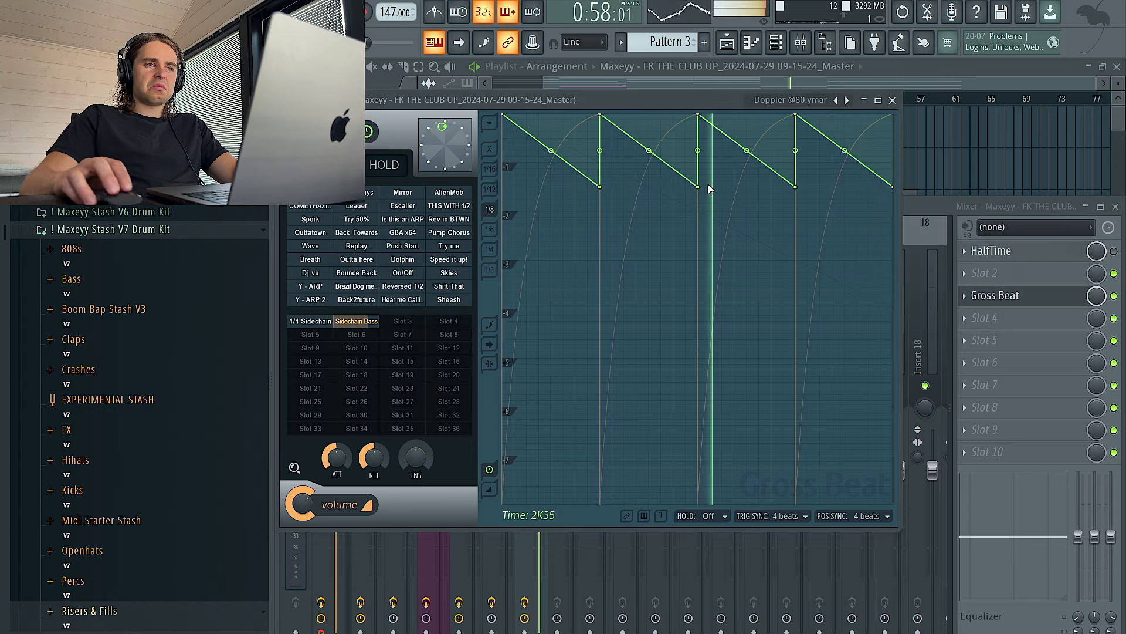
left_click(844, 103)
left_click(868, 159)
left_click(420, 192)
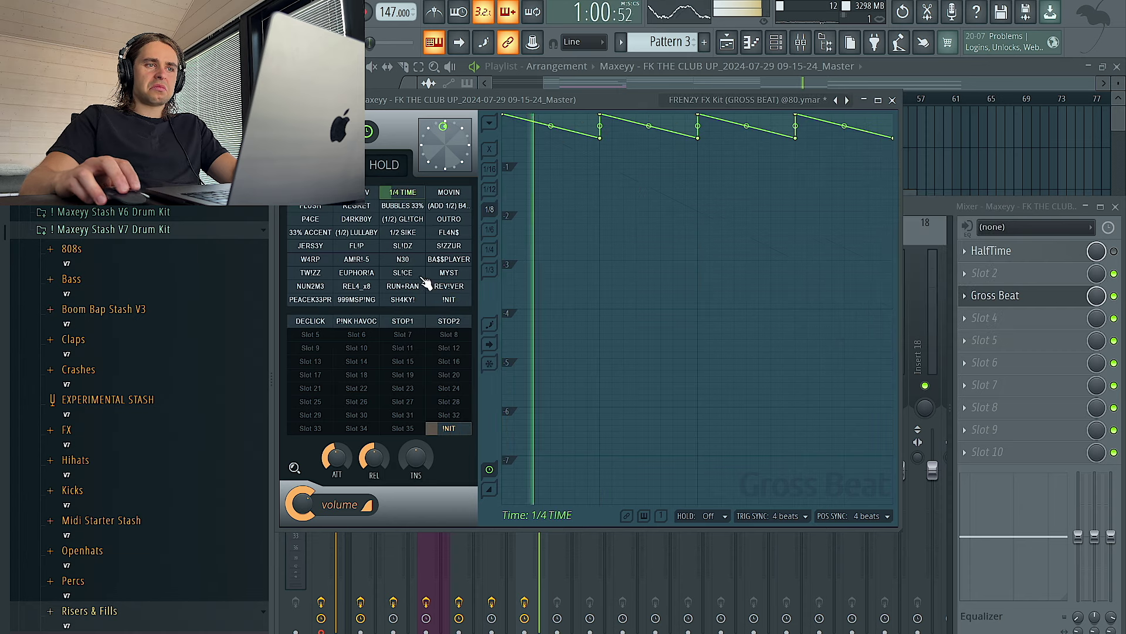
left_click(310, 320)
left_click(892, 101)
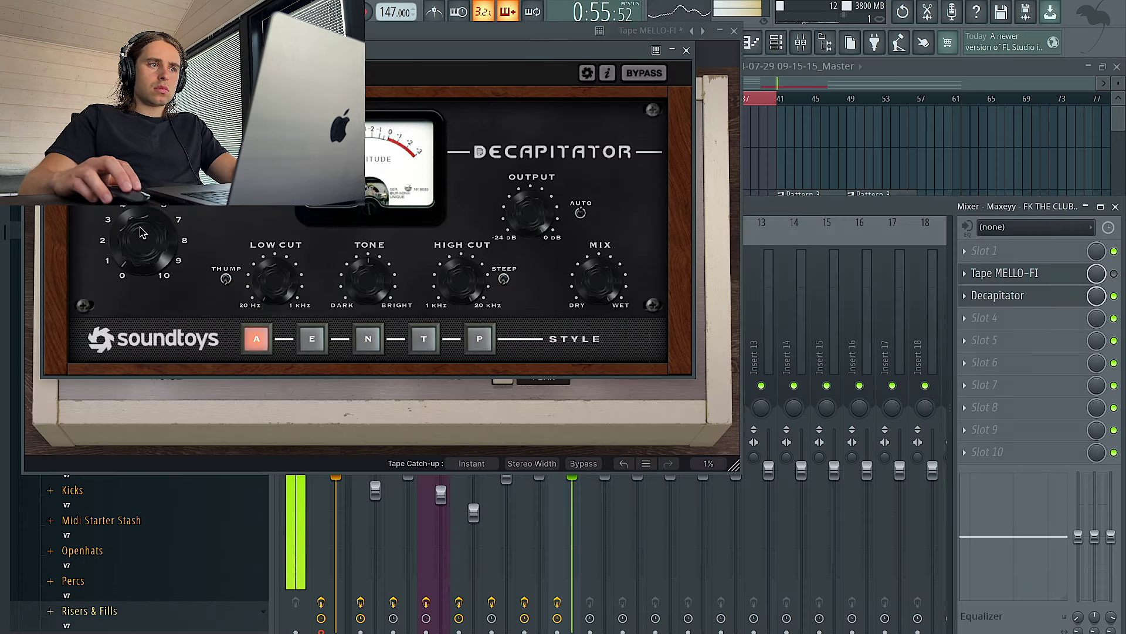
- Minimize Decapitator, close Tape MELLO-FI, and hide the mixer to show the full playlist
left_click(672, 50)
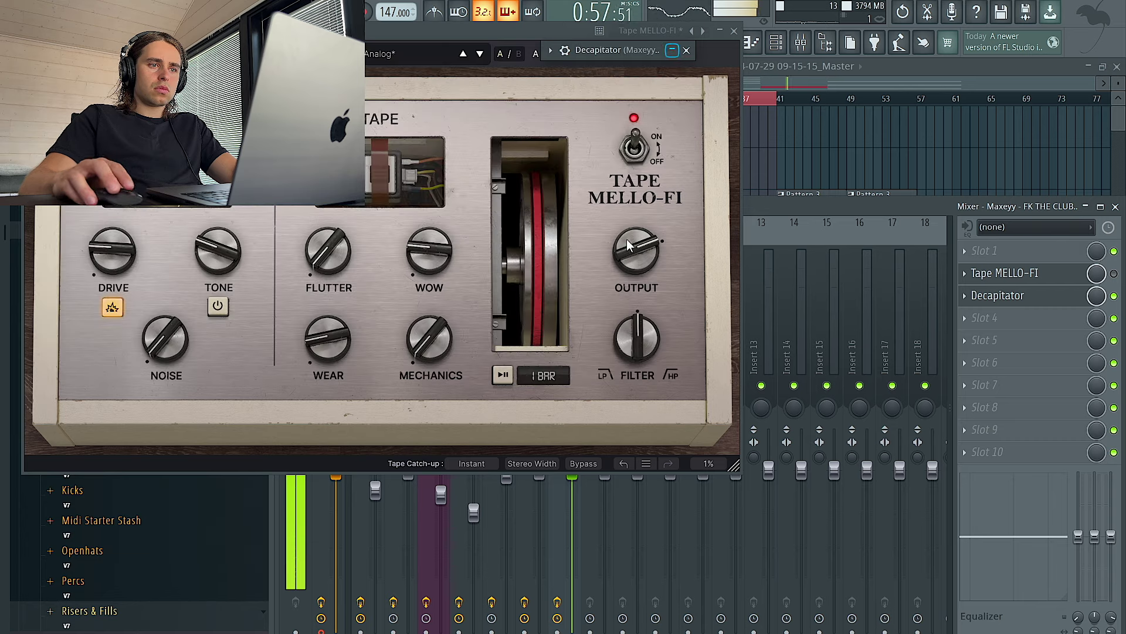
left_click(735, 31)
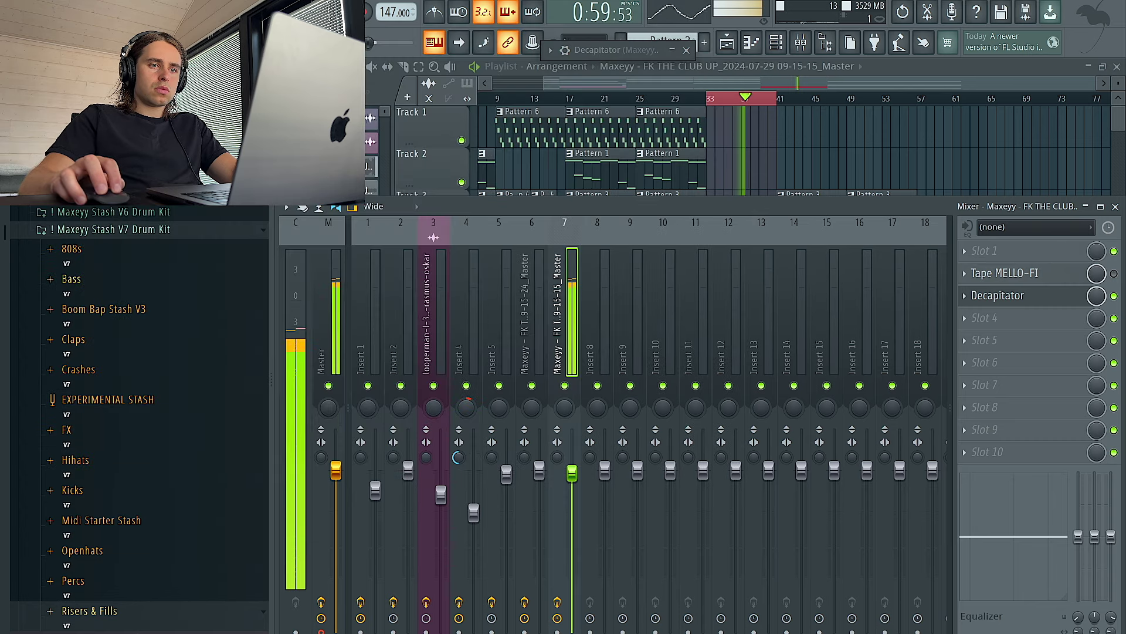
key("F9")
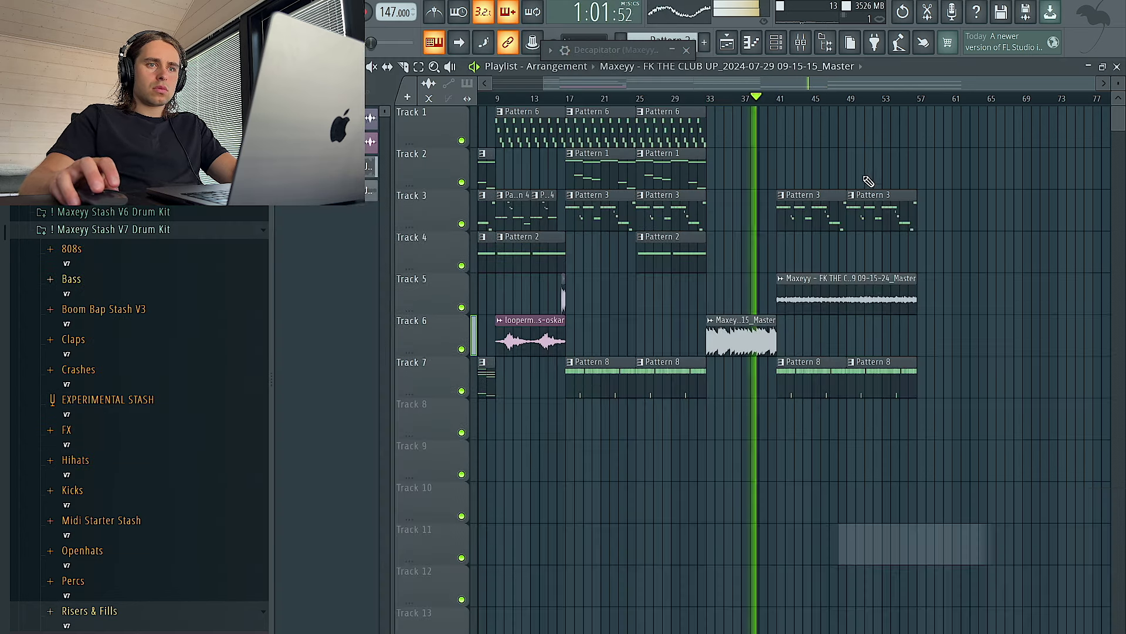
- Add the Killer Riser sample on Track 8 at bar 37 and close its sample settings
scroll(839, 245, "up", 4)
scroll(839, 245, "down", 4)
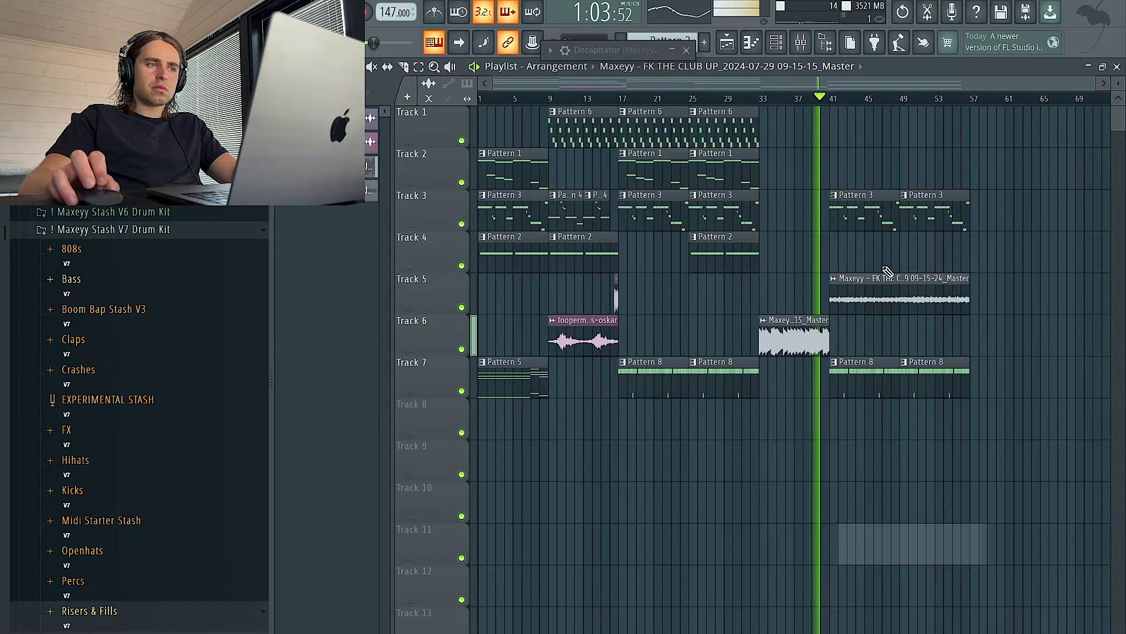
left_click_drag(829, 100, 789, 102)
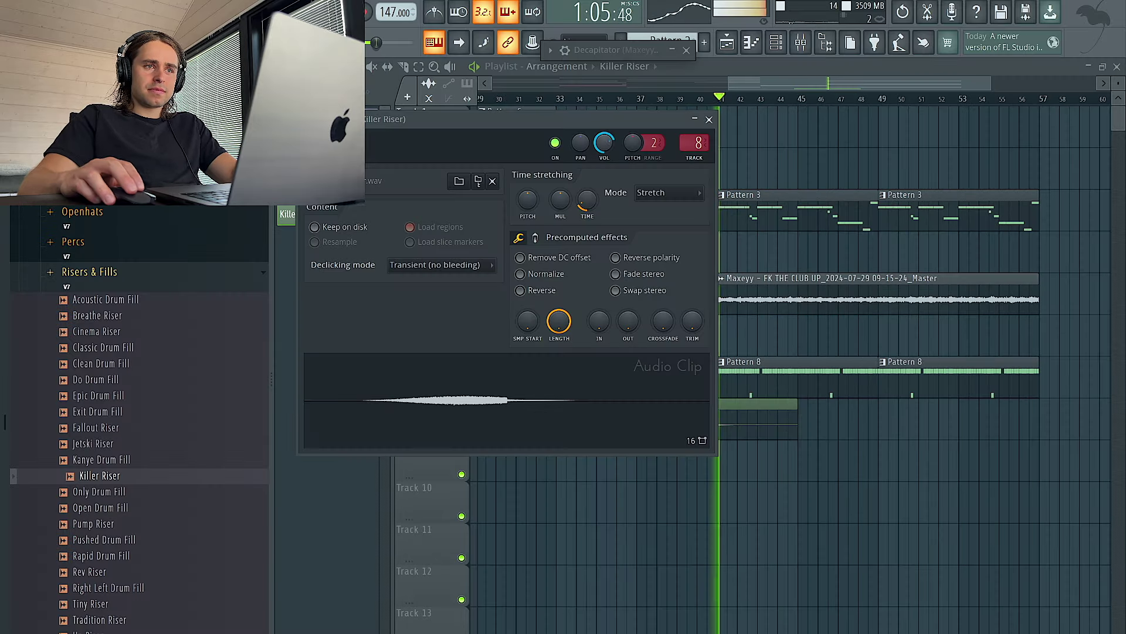
left_click(709, 119)
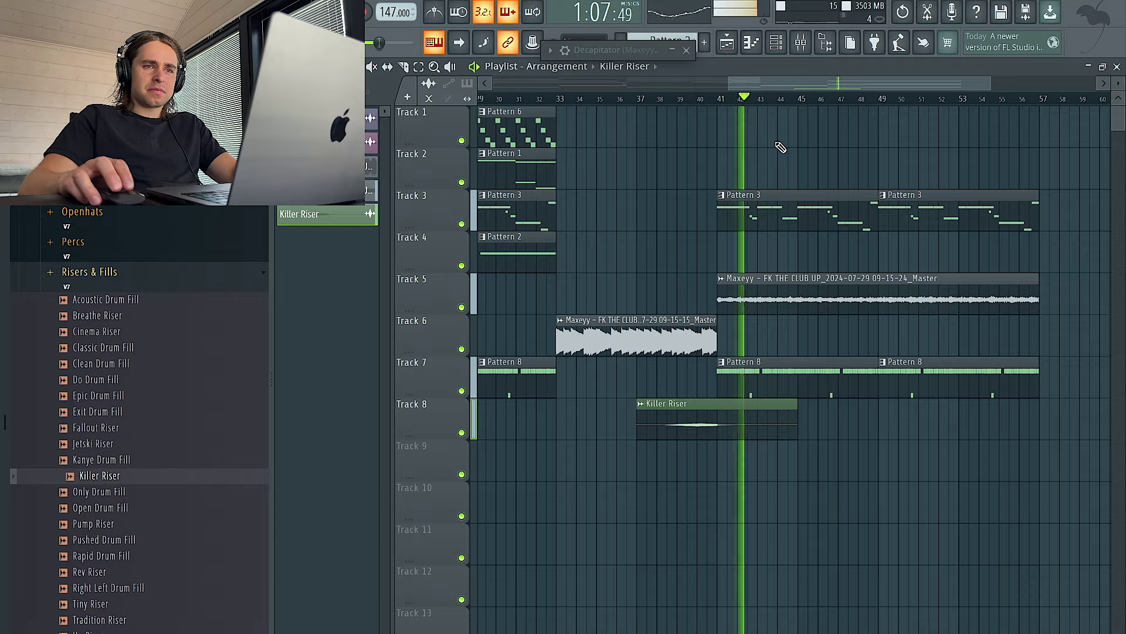
- Remove both Pattern 8 clips on Track 7 between bars 41 and 57
scroll(780, 146, "down", 2)
key("F6")
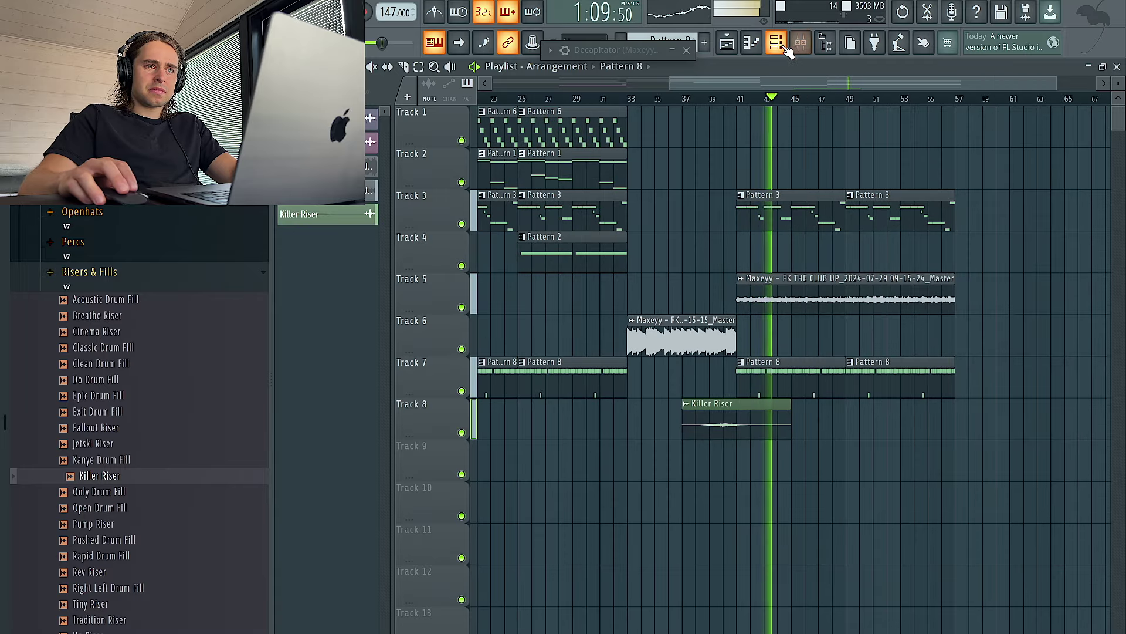
key("F6")
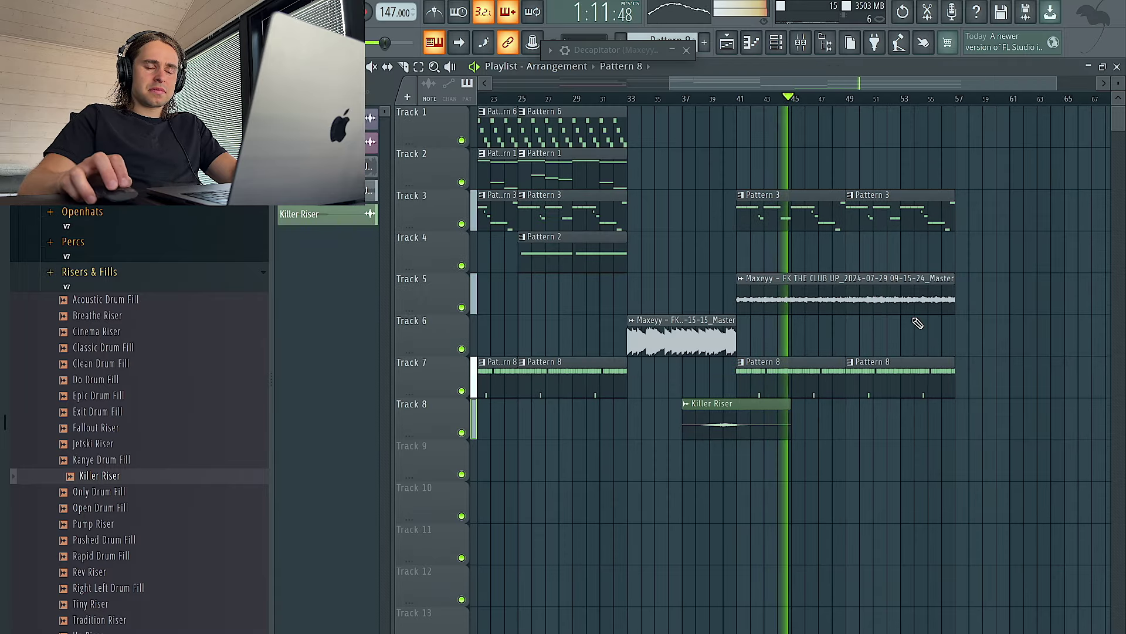
left_click(741, 363)
left_click(935, 387)
right_click(935, 387)
right_click(833, 380)
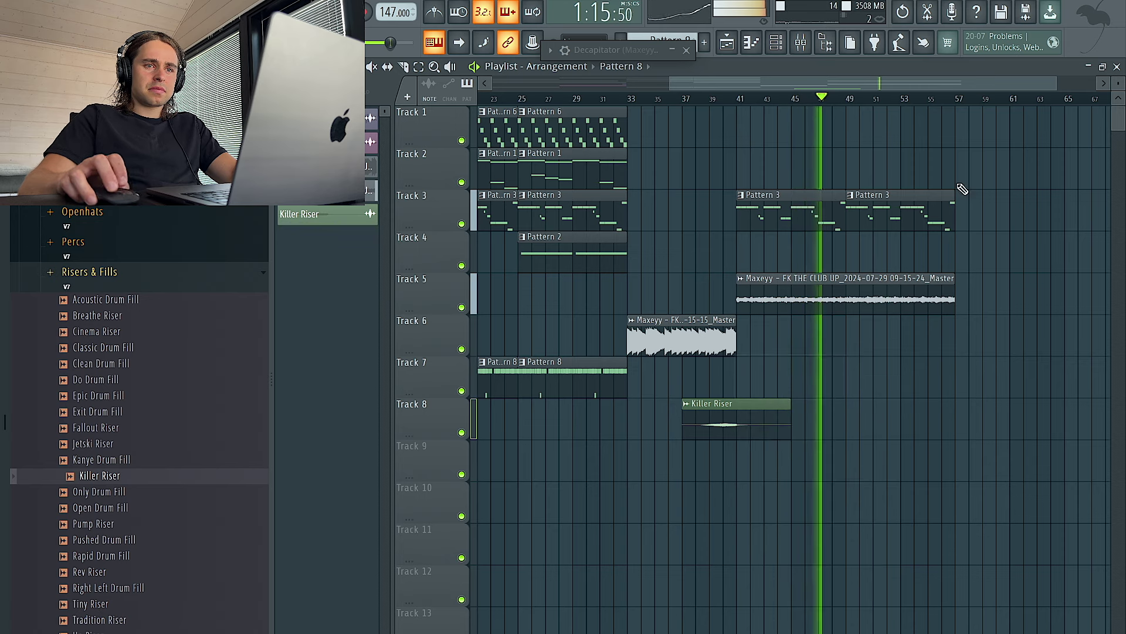
- Raise the short Forsaken 808 note just before bar 3 to G6 and shorten the G5 note overlapping the first D5
left_click_drag(960, 107, 770, 105)
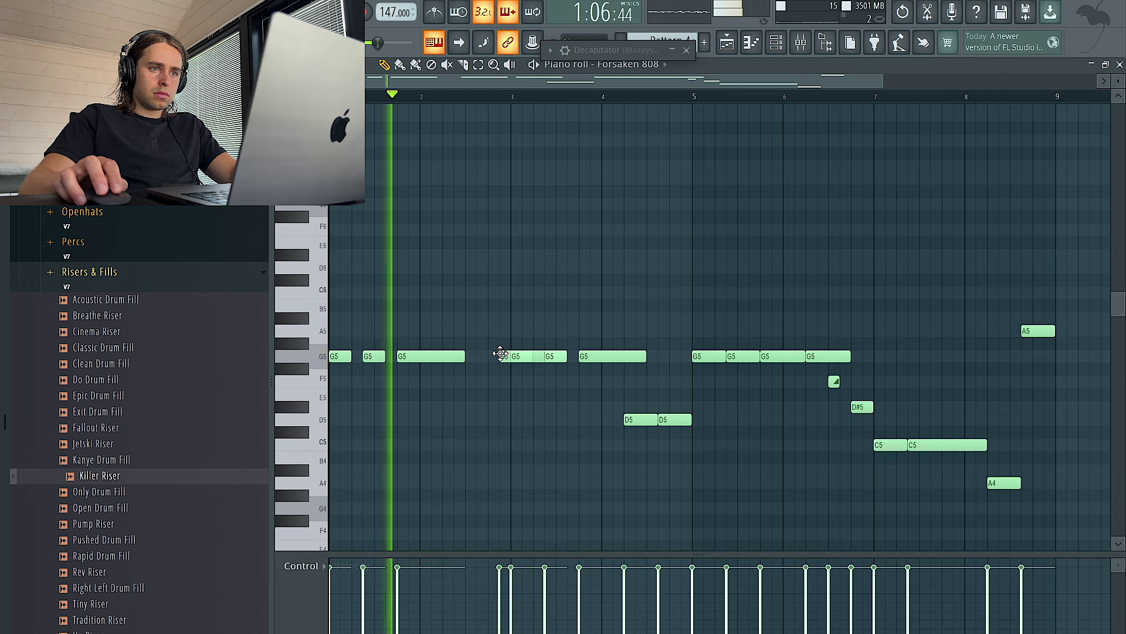
left_click(502, 358)
key("ctrl+Up")
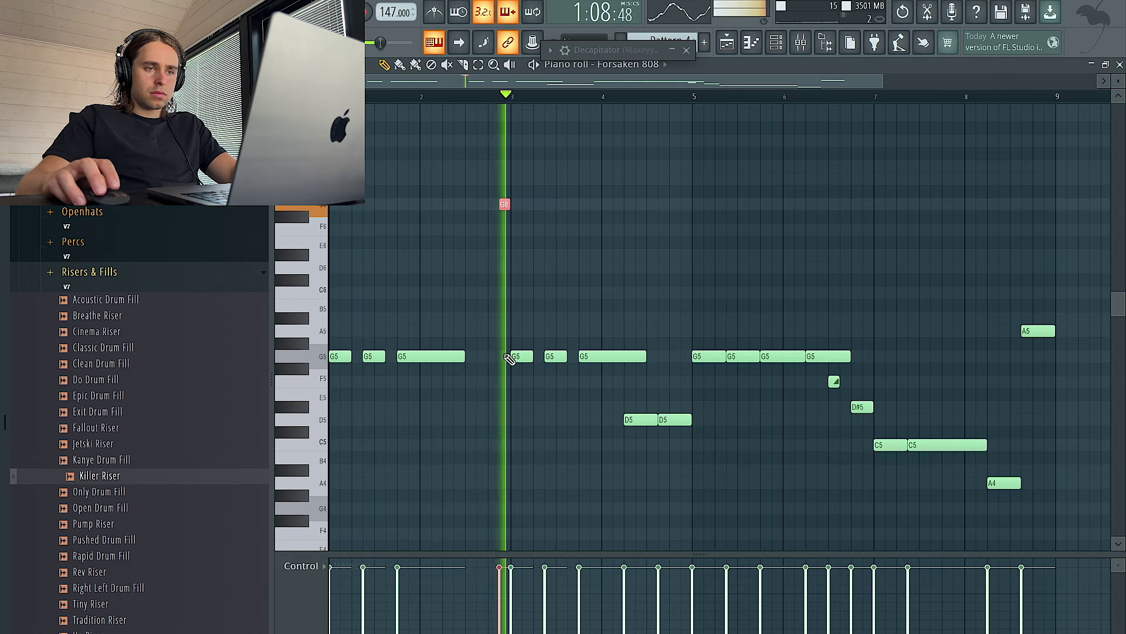
scroll(543, 343, "up", 2)
left_click(662, 321, "ctrl")
scroll(661, 329, "right", 1)
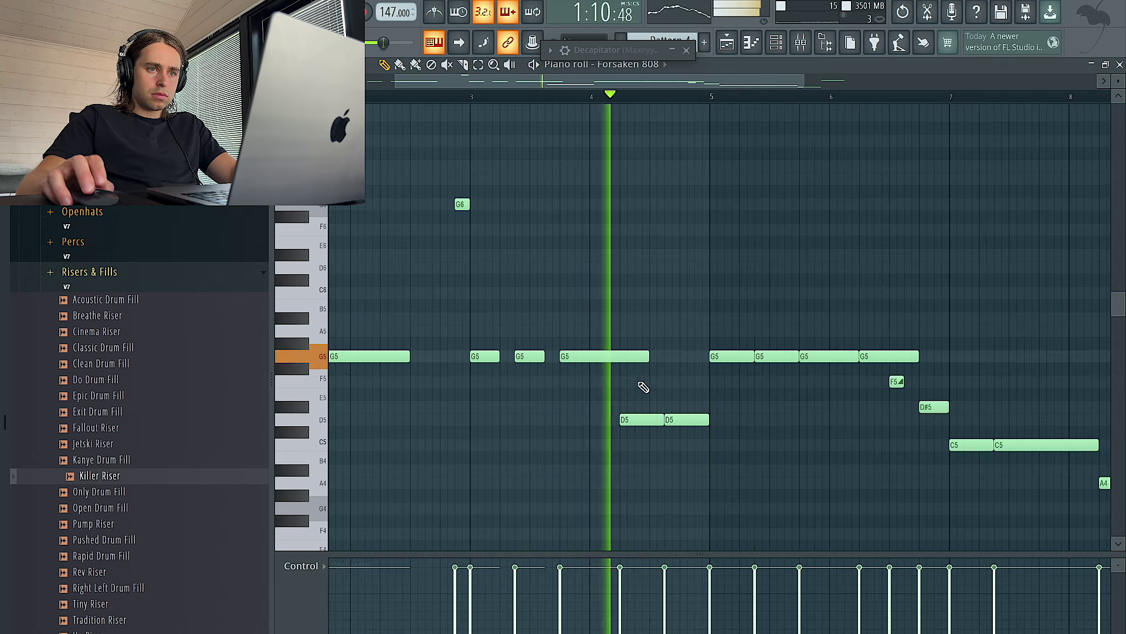
left_click_drag(646, 357, 621, 358)
scroll(634, 368, "right", 2)
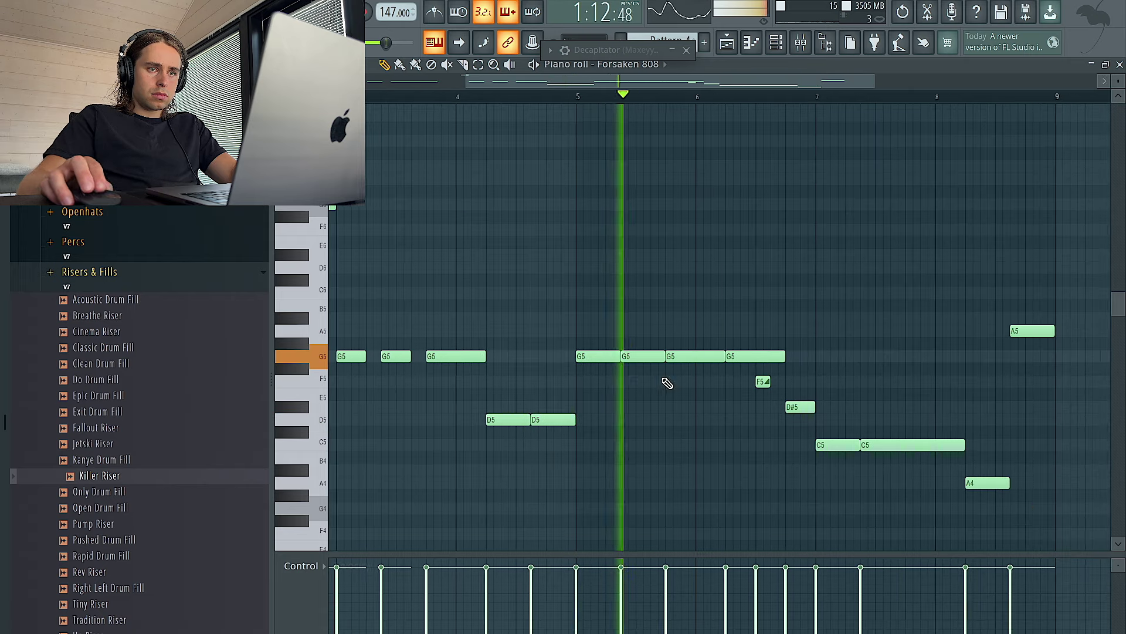
- Replace the Forsaken 808 notes from bar 5 onward with a duplicate of the first four bars
left_click_drag(1043, 500, 606, 249)
key("Delete")
key("ctrl+b")
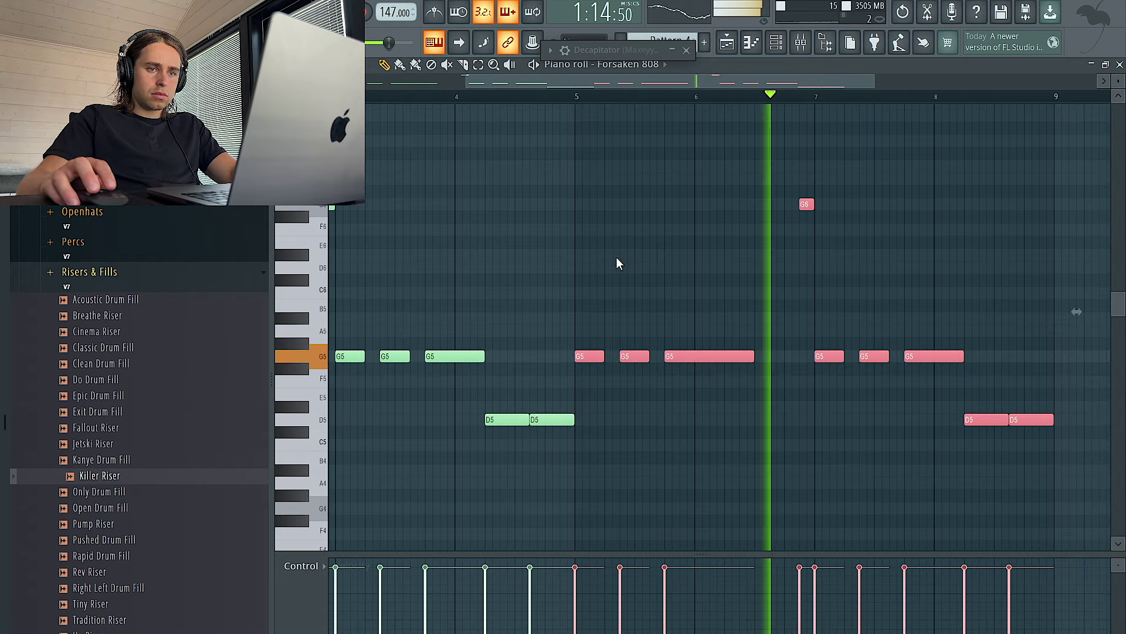
left_click(839, 393, "ctrl")
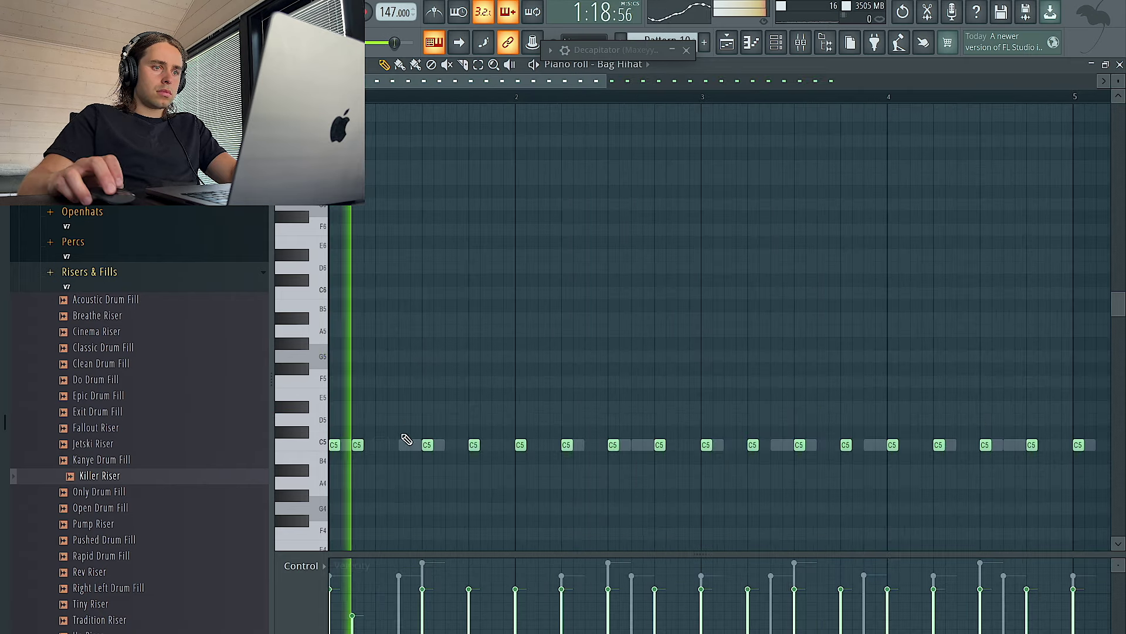
- Add a B4 hit to the Bag Hihat pattern between the C5 notes and repeat the bar along the piano roll
left_click(419, 457)
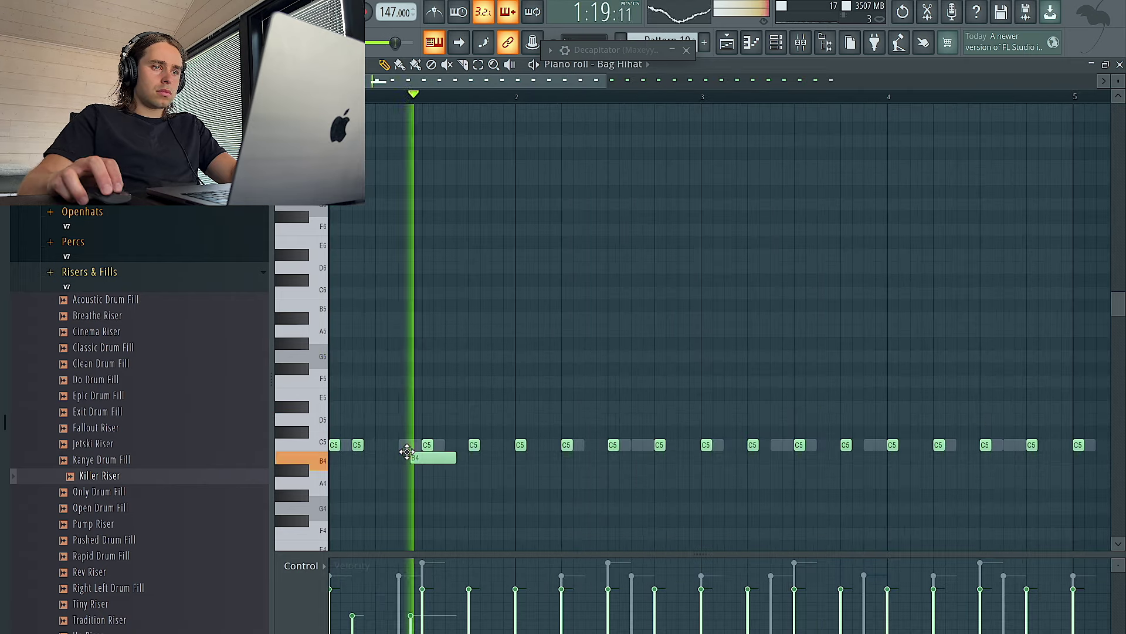
key("space")
left_click_drag(420, 456, 410, 460)
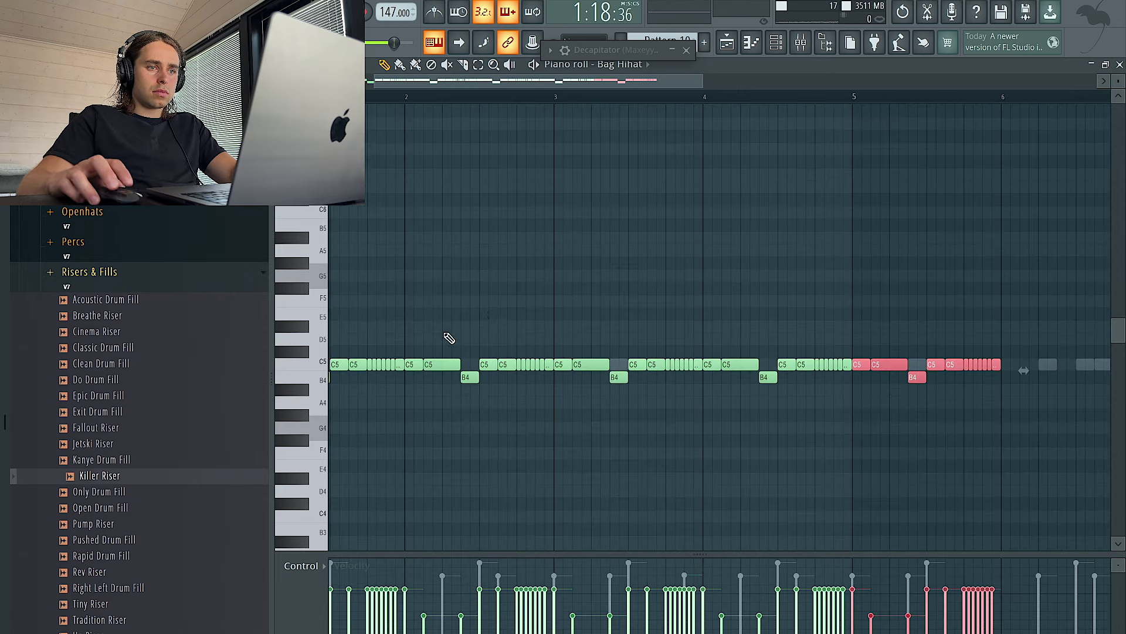
scroll(490, 320, "down", 3)
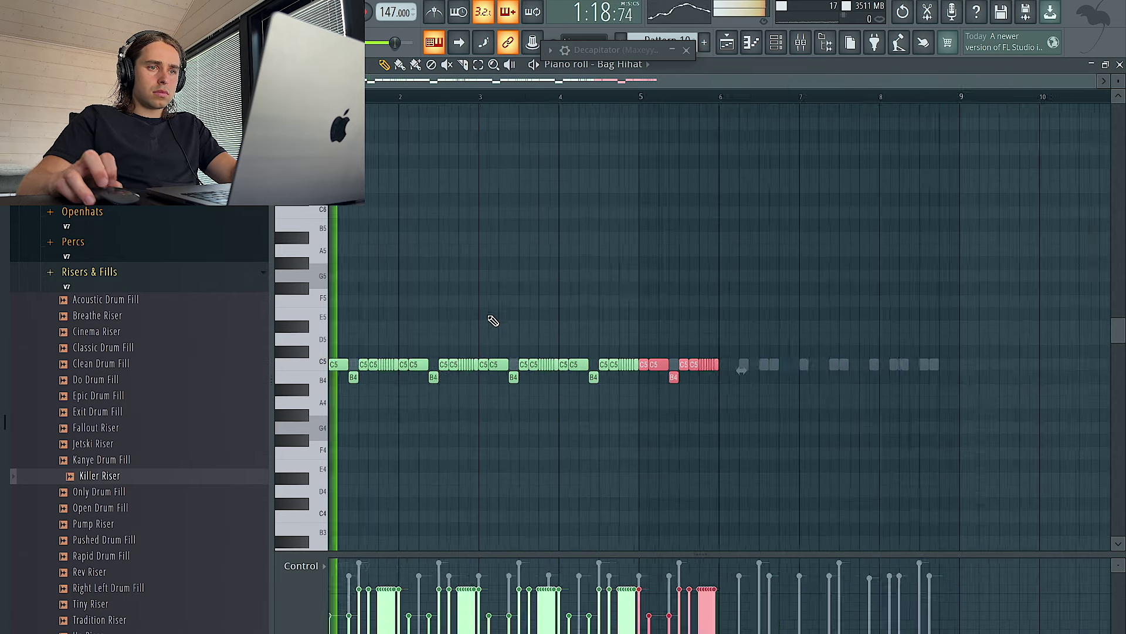
scroll(538, 285, "up", 1)
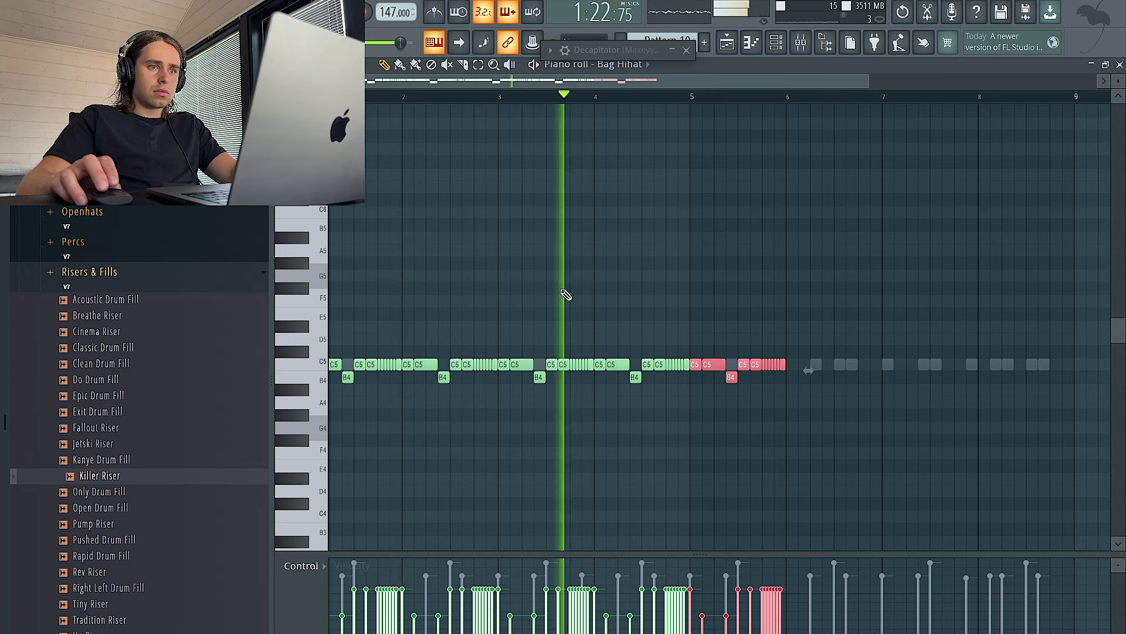
key("ctrl+b")
- Add four short consecutive E4 Bag Hihat notes at the end of bar 4
left_click(668, 465)
left_click_drag(686, 468, 601, 453)
key("ctrl+b")
key("ctrl+b")
key("ctrl+b")
- Replace the Bag Hihat notes from bar 5 onward with a duplicate of the first four bars, ending at bar 9
left_click_drag(1008, 494, 697, 291)
key("Delete")
key("ctrl+b")
left_click(697, 291, "ctrl")
scroll(697, 290, "down", 3)
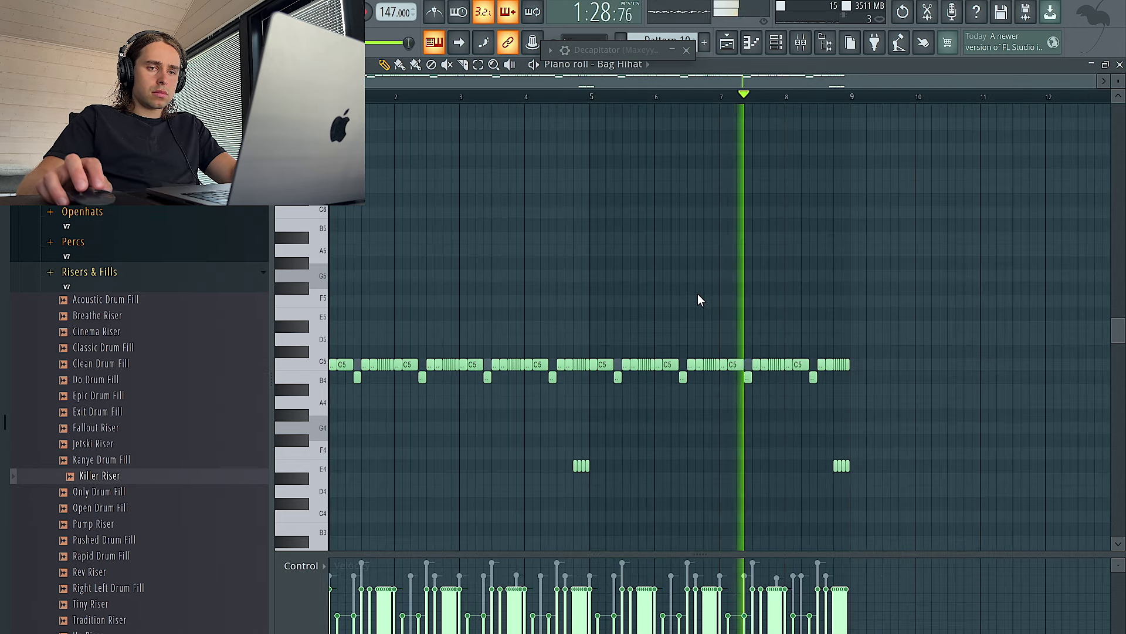
- Return to the playlist and add two Dr55 Shit 5 drum loop clips on Track 9 across bars 65 to 69
left_click(736, 43)
left_click_drag(930, 112, 833, 112)
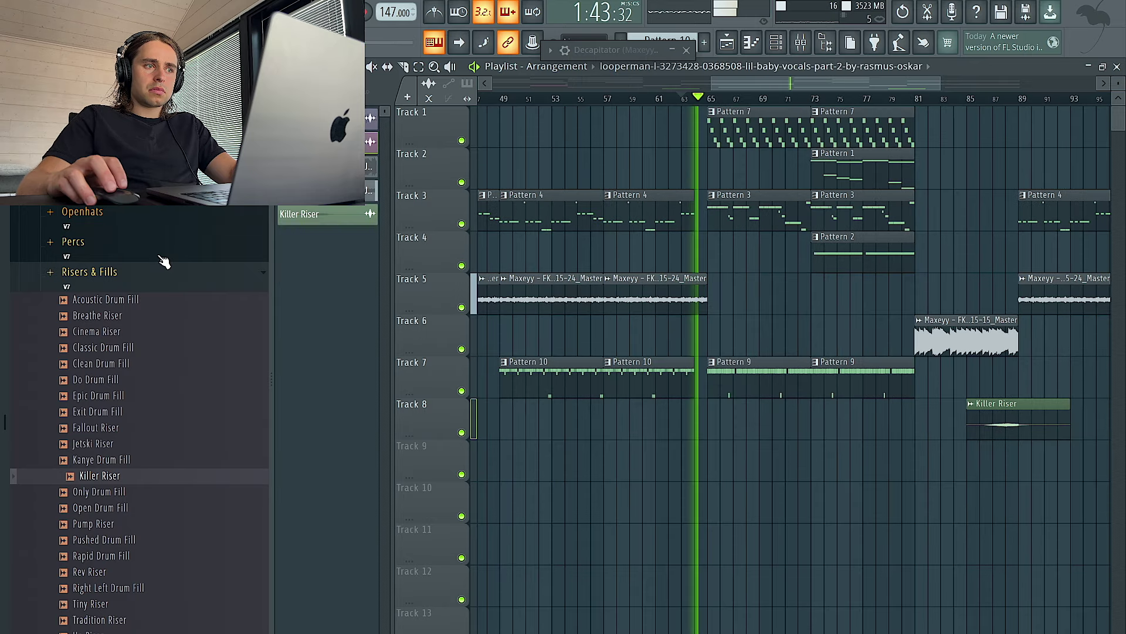
left_click(160, 271)
scroll(157, 288, "up", 4)
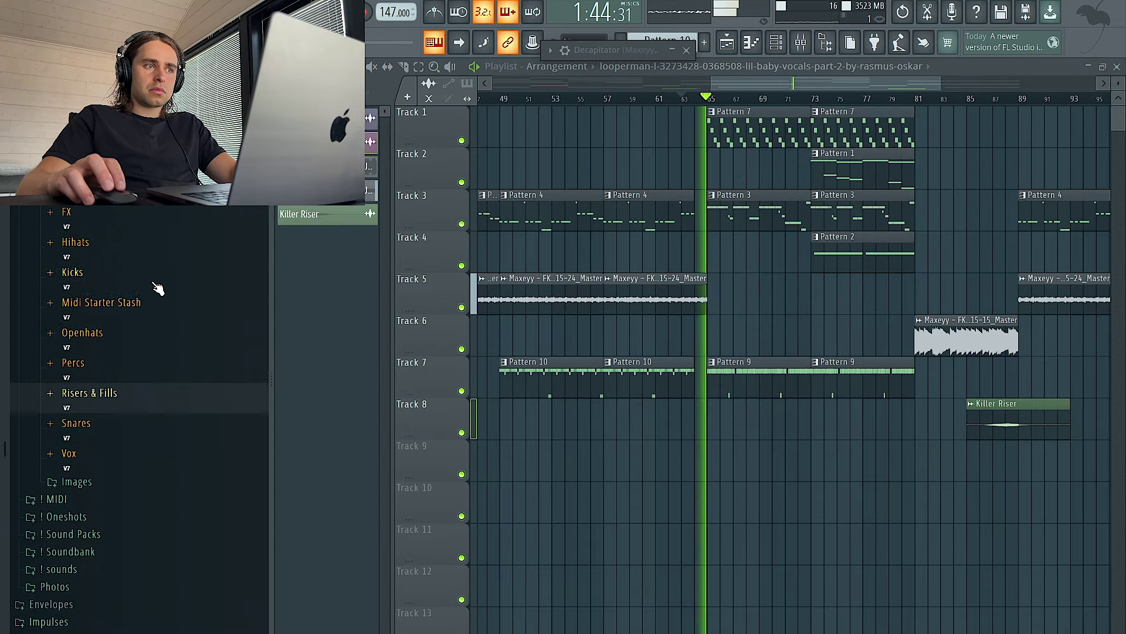
scroll(157, 288, "up", 5)
left_click(130, 299)
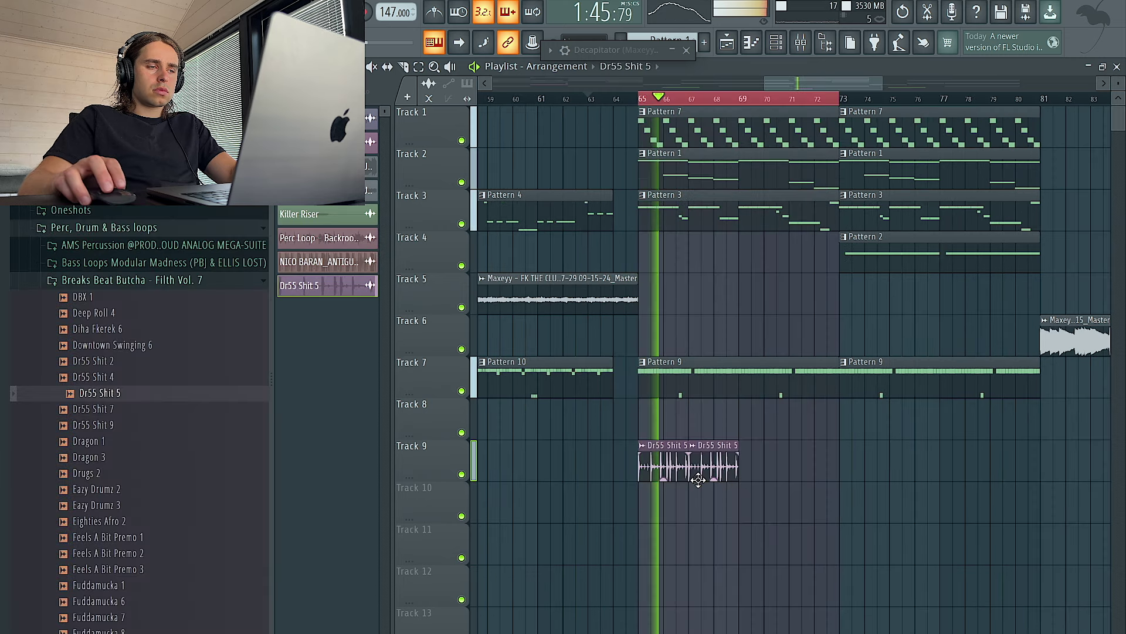
- Move the two Dr55 Shit 5 clips on Track 9 to bar 77 and trim the second Pattern 9 clip to end there
right_click(673, 459)
right_click(714, 464)
key("ctrl+z")
left_click_drag(830, 467, 961, 463)
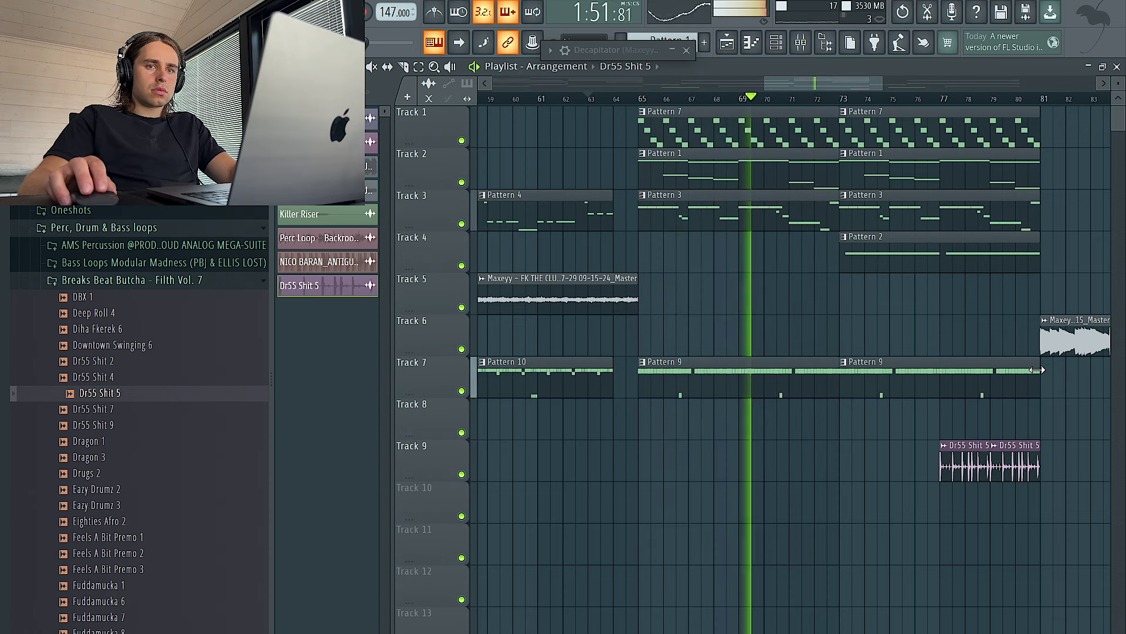
left_click_drag(1038, 369, 944, 369)
scroll(744, 327, "down", 3)
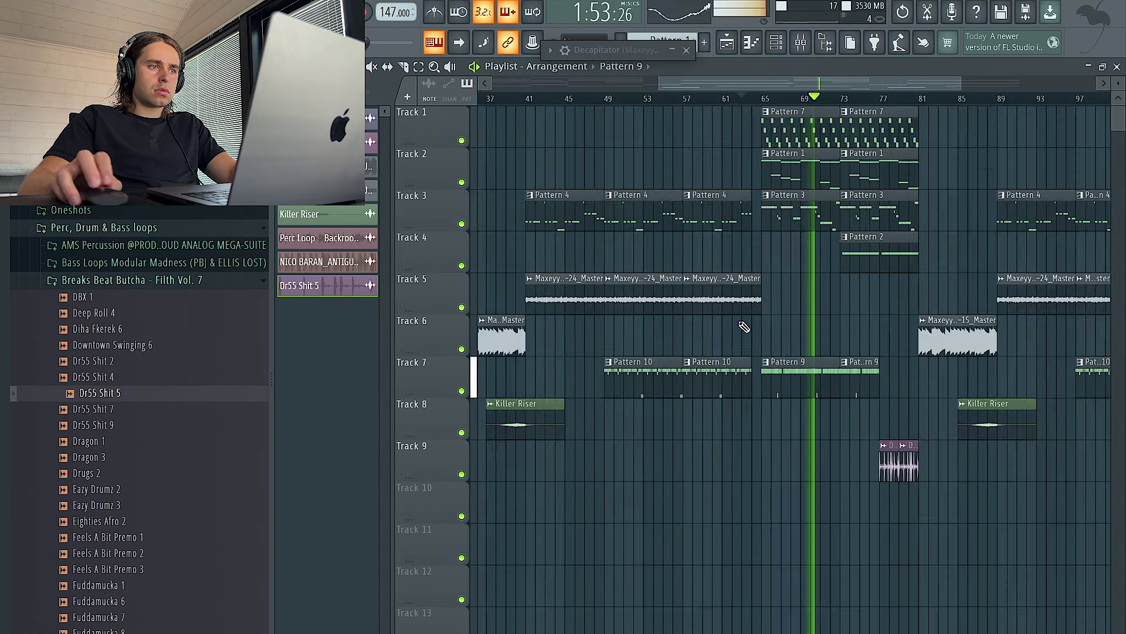
left_click(169, 281)
left_click(207, 264)
scroll(178, 402, "down", 4)
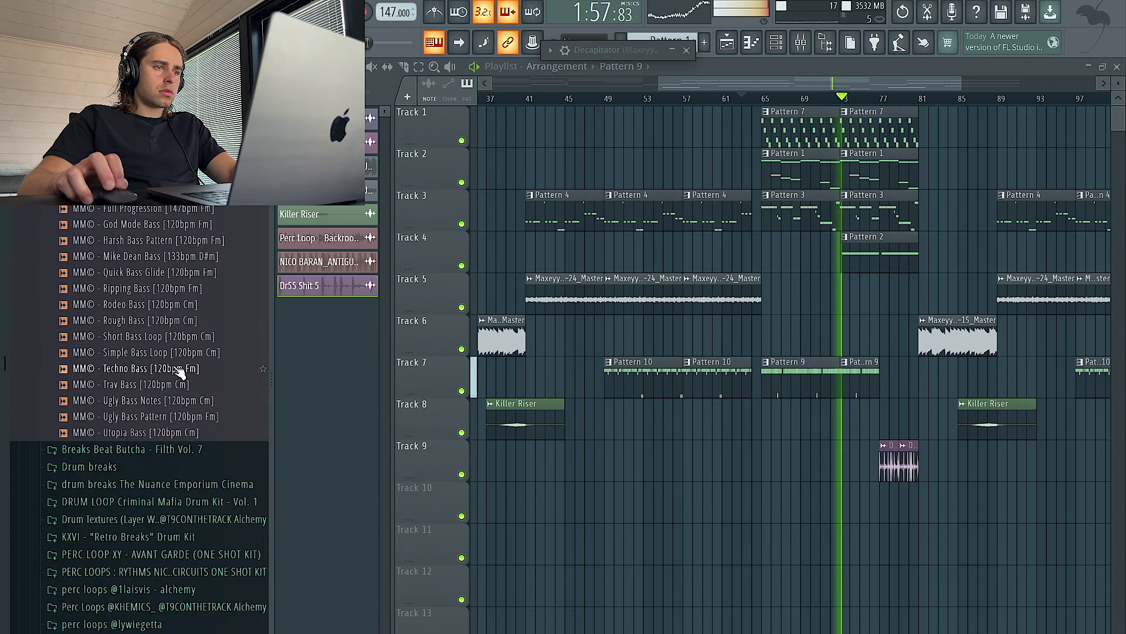
scroll(174, 406, "down", 6)
left_click(172, 405)
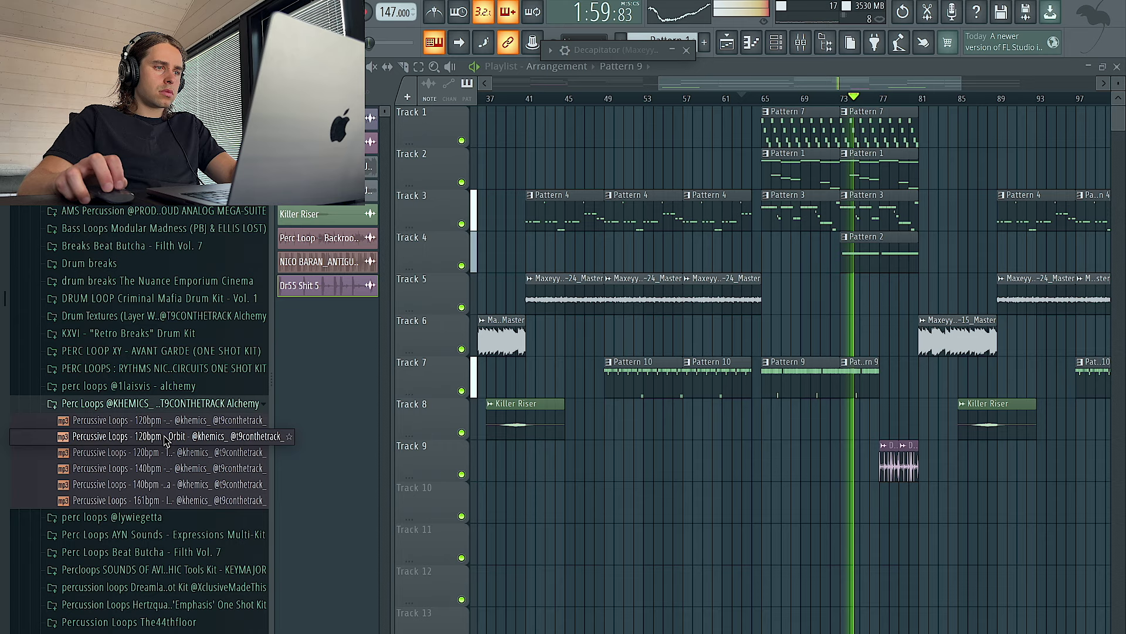
left_click(162, 421)
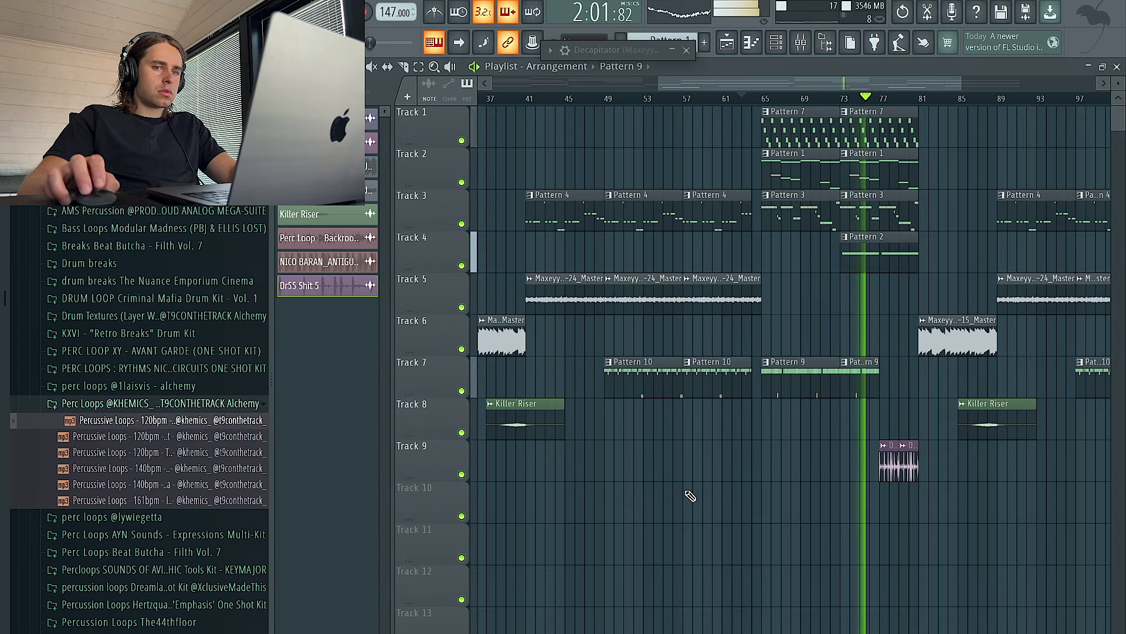
scroll(694, 494, "down", 3)
scroll(882, 440, "up", 5)
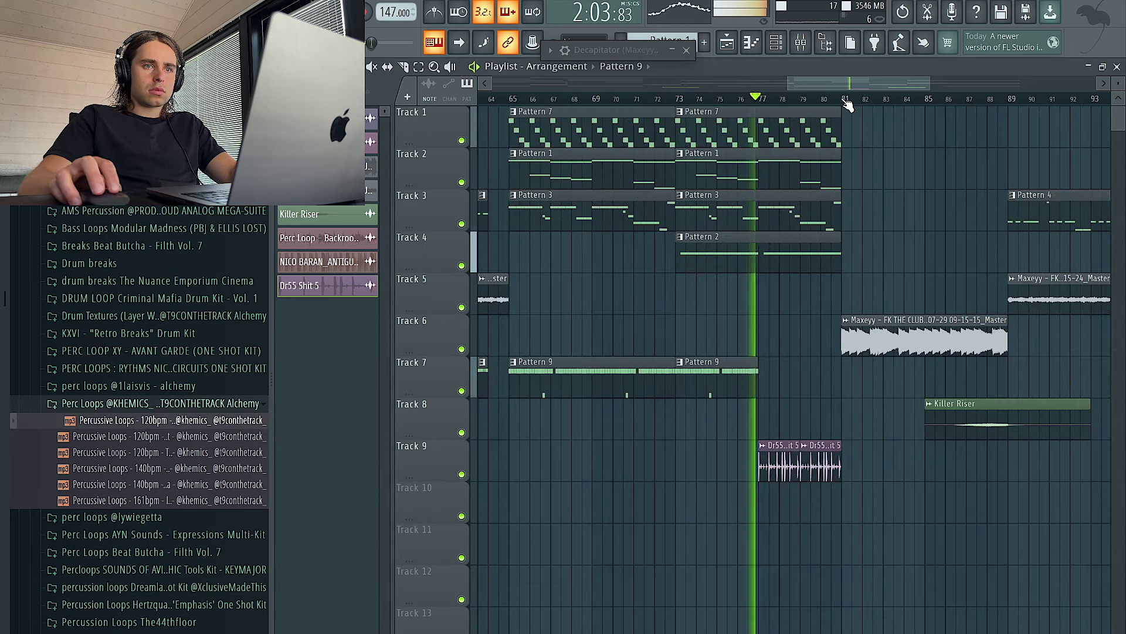
- Render bars 77 to 81 without the Track 9 drum loops to an audio clip on Track 5, and clear Tracks 1 to 4 across those bars
left_click_drag(847, 105, 765, 103)
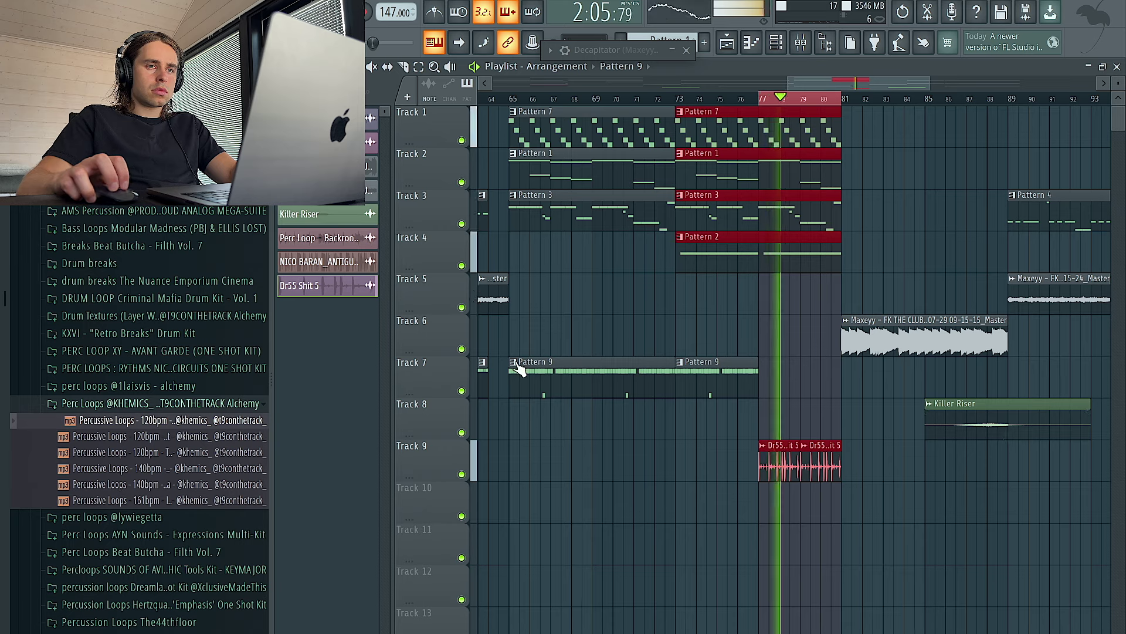
double_click(780, 462)
left_click(714, 251)
left_click(712, 270)
key("Escape")
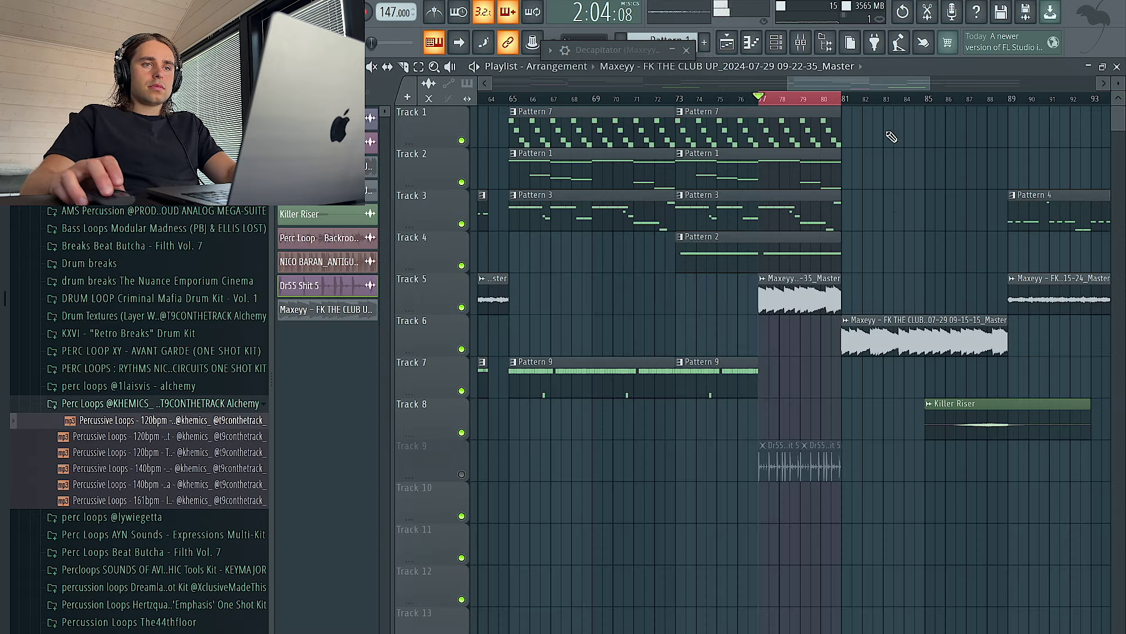
left_click_drag(826, 112, 761, 240)
- Route the new rendered audio clip at bar 77 on Track 5 to its own free mixer track and clear the time selection
double_click(784, 293)
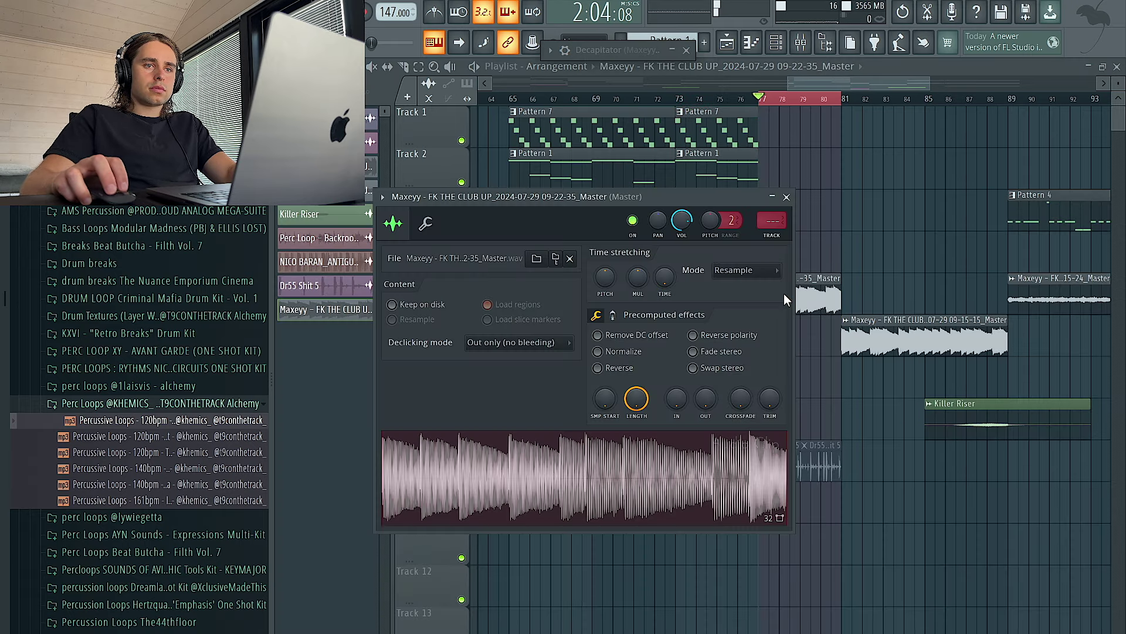
left_click(774, 237)
right_click(935, 167)
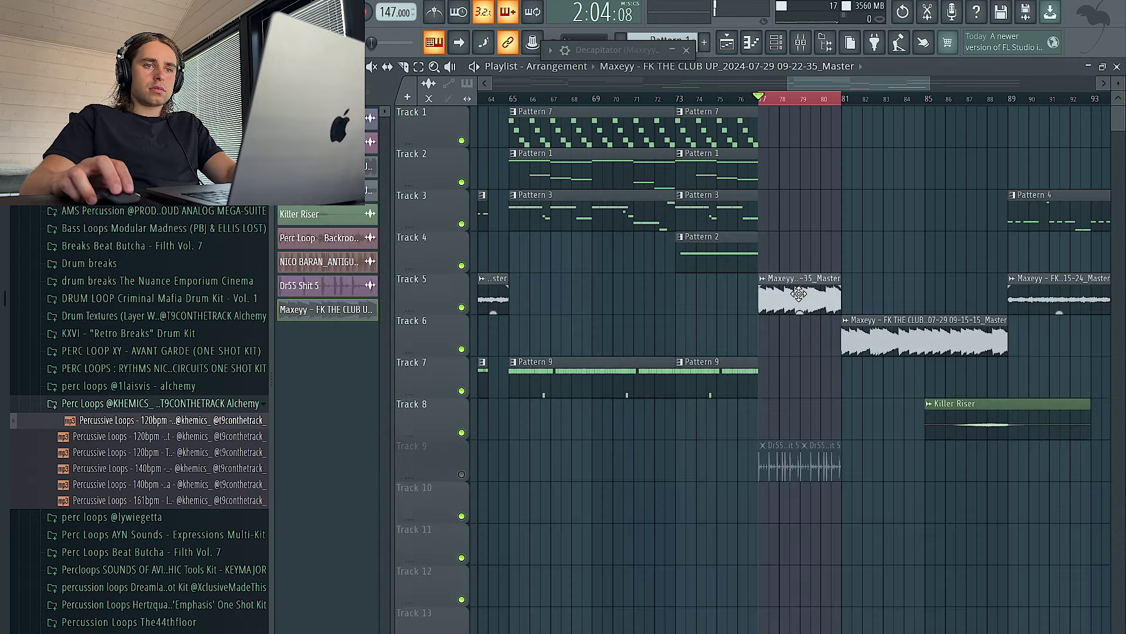
double_click(800, 293)
left_click(733, 274)
left_click(732, 316)
key("Escape")
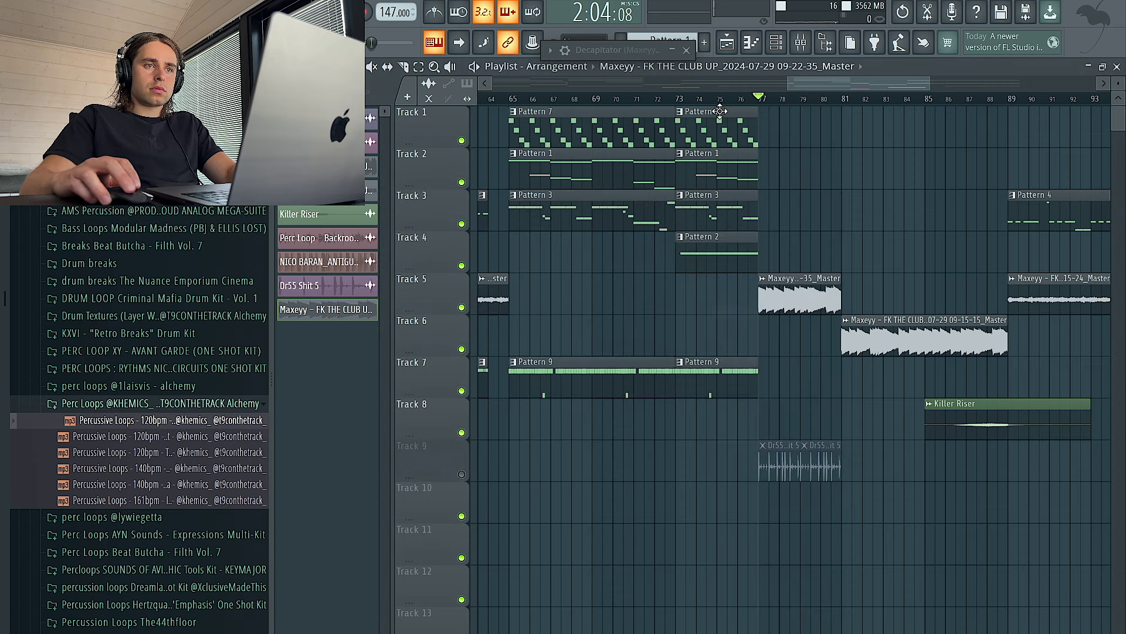
- Add FilterFreak2 to the rendered clip's mixer track, audition its presets during playback, choose Dual BandPass Filter, and return to the playlist
key("space")
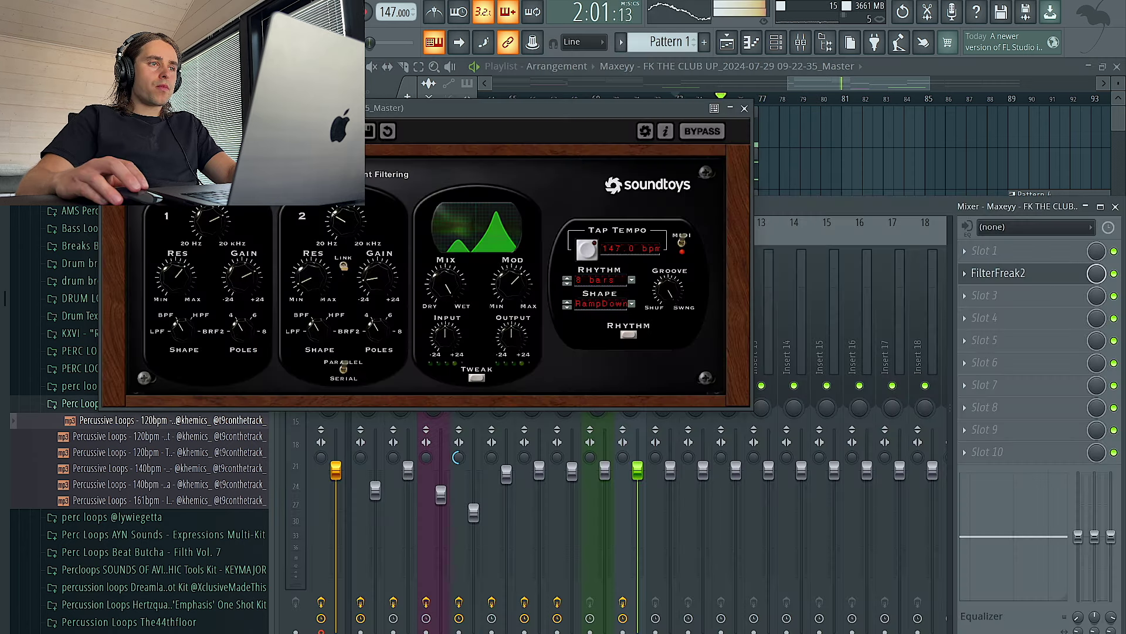
left_click(351, 131)
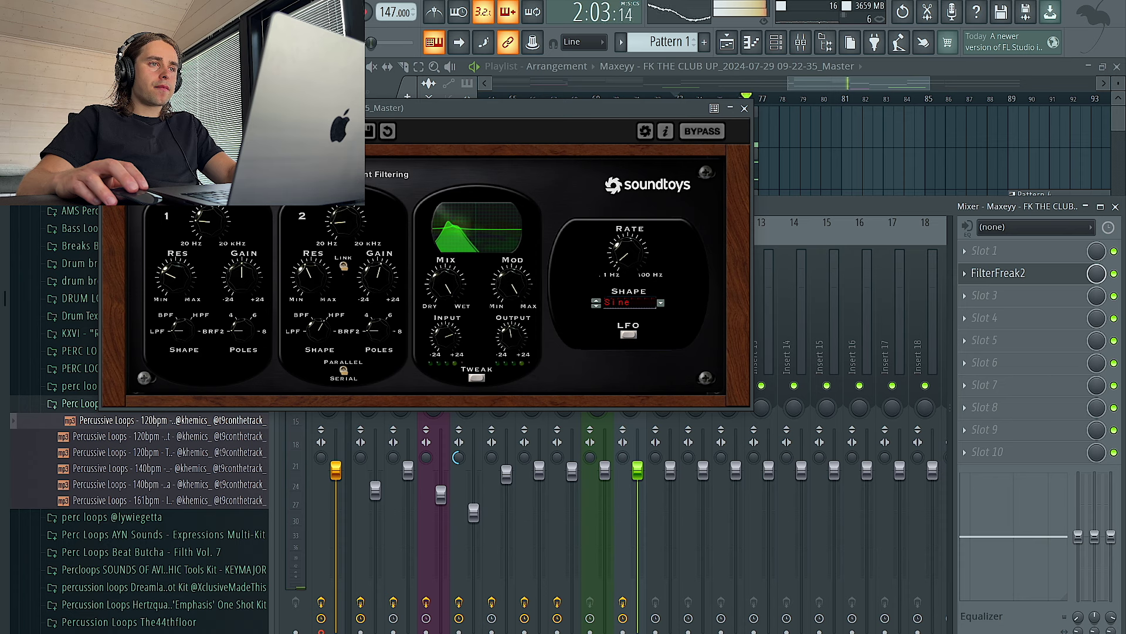
left_click(254, 130)
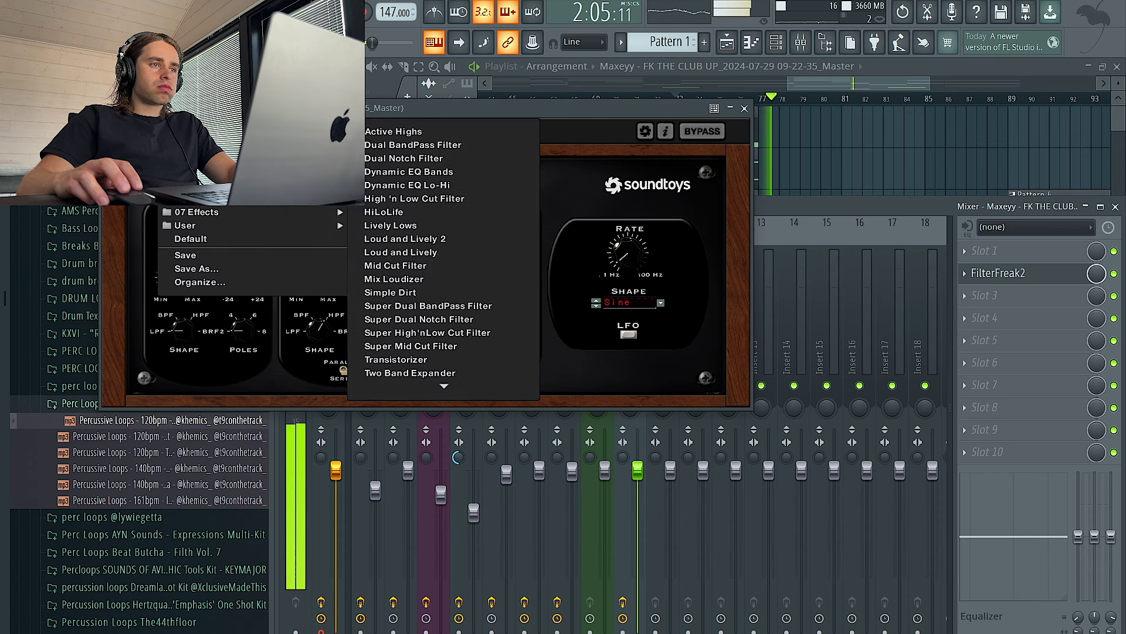
left_click(415, 149)
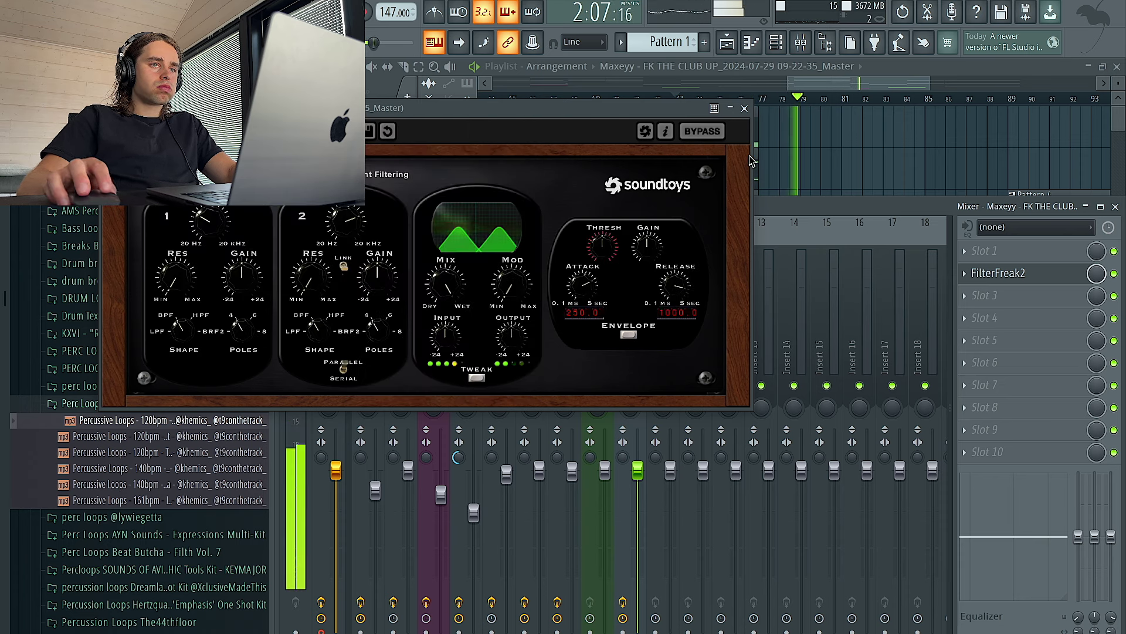
left_click(744, 109)
key("F9")
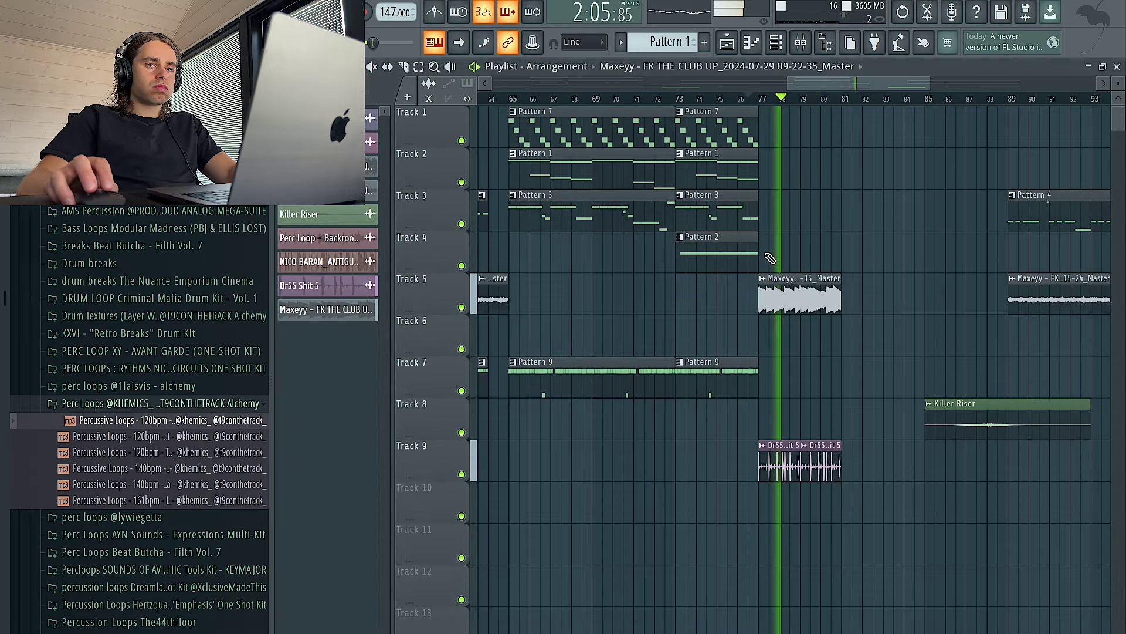
- Play the transition from about bar 75 and trim the second Pattern 9 clip on Track 7 to end slightly before bar 77
left_click(710, 101)
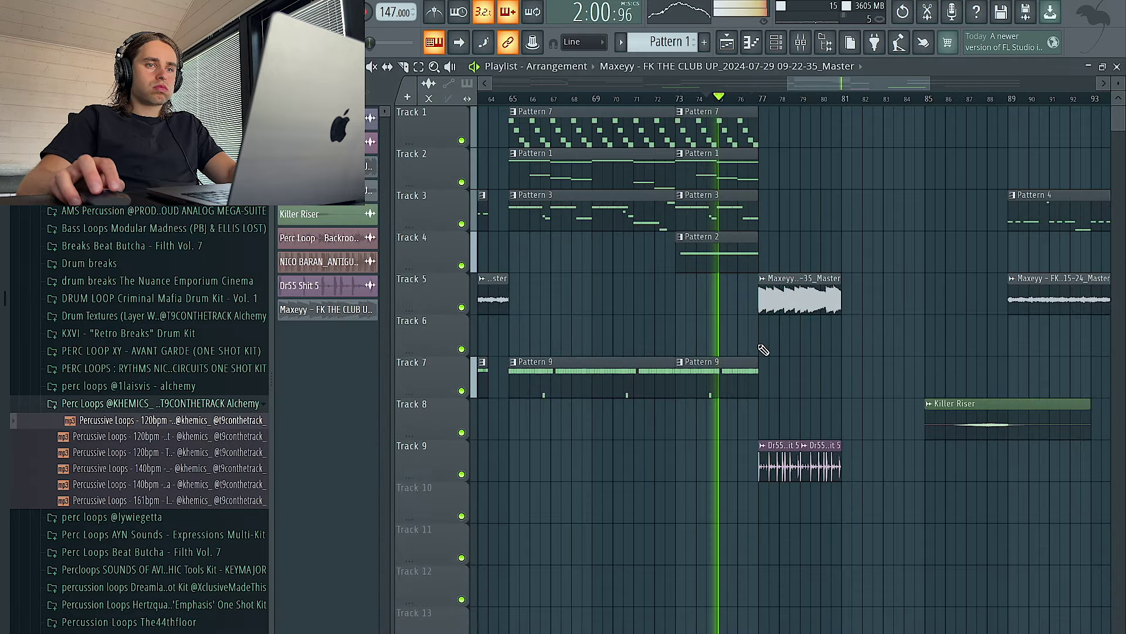
left_click_drag(753, 359, 742, 360)
scroll(809, 387, "down", 4)
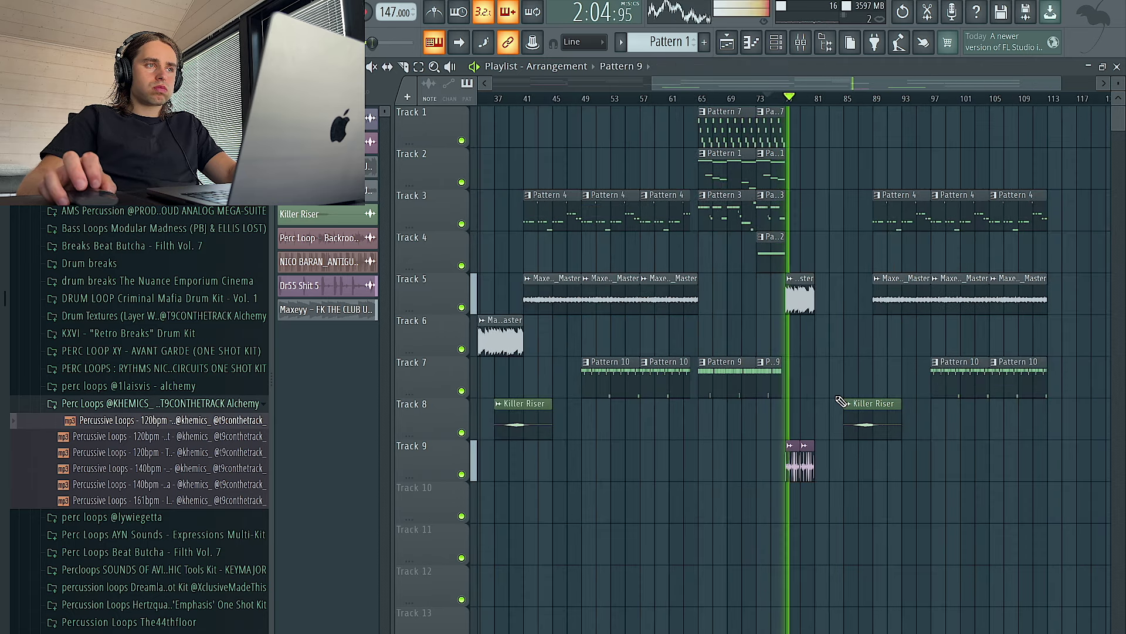
- Rebuild bars 81 to 97 with Pattern 4, the 09-15-24 audio clip and Pattern 10, followed by Patterns 1, 2 and 6 from bar 89
scroll(841, 402, "up", 2)
scroll(841, 401, "right", 4)
left_click_drag(1071, 436, 792, 178)
left_click_drag(771, 309, 675, 243)
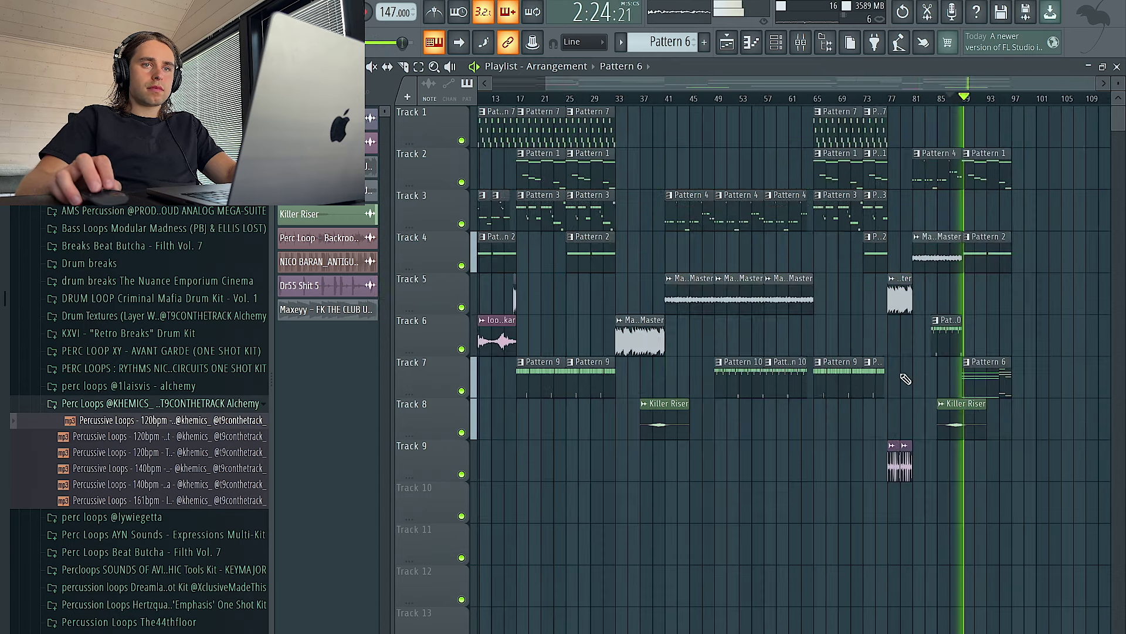
- Move the Pattern 6 clips at bars 1 and 89 from Track 7 to Track 10
scroll(1009, 369, "up", 3)
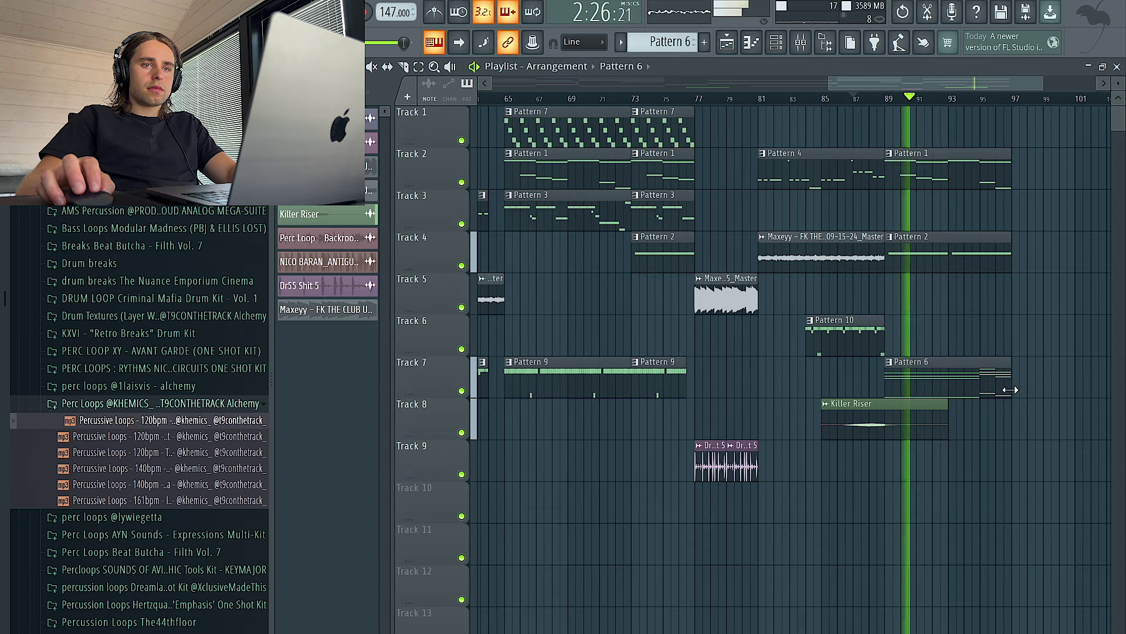
left_click_drag(961, 388, 958, 523)
scroll(958, 523, "down", 3)
left_click(484, 389)
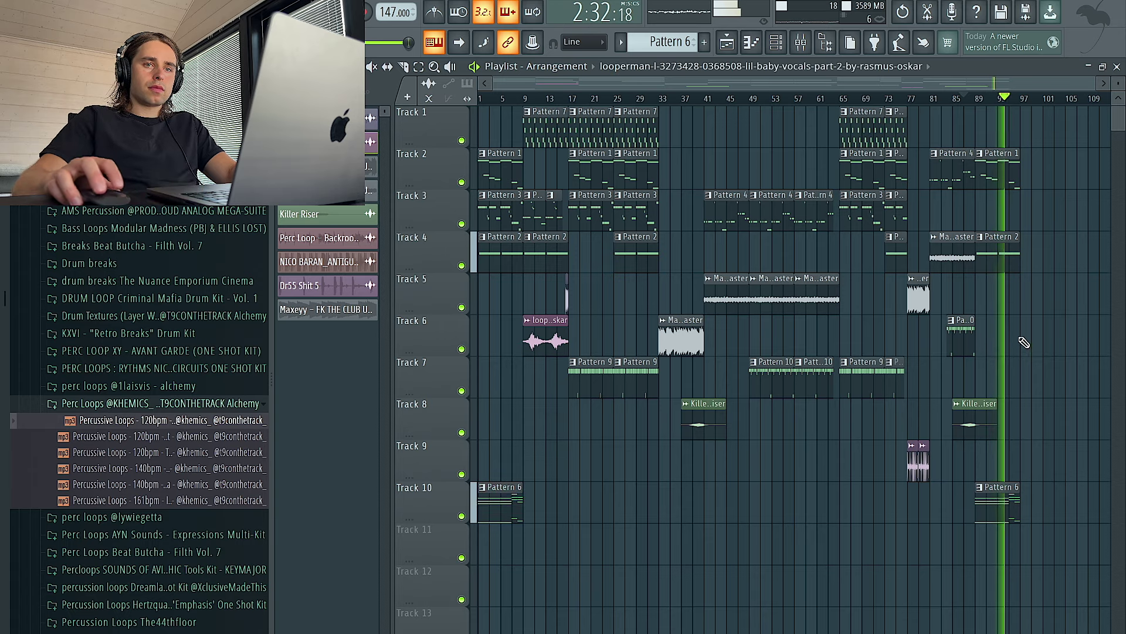
- Extend the outro to bar 105 with duplicates of Patterns 1, 2 and 6 and the looperman vocal clip on Track 6 from bar 97
scroll(999, 494, "up", 3)
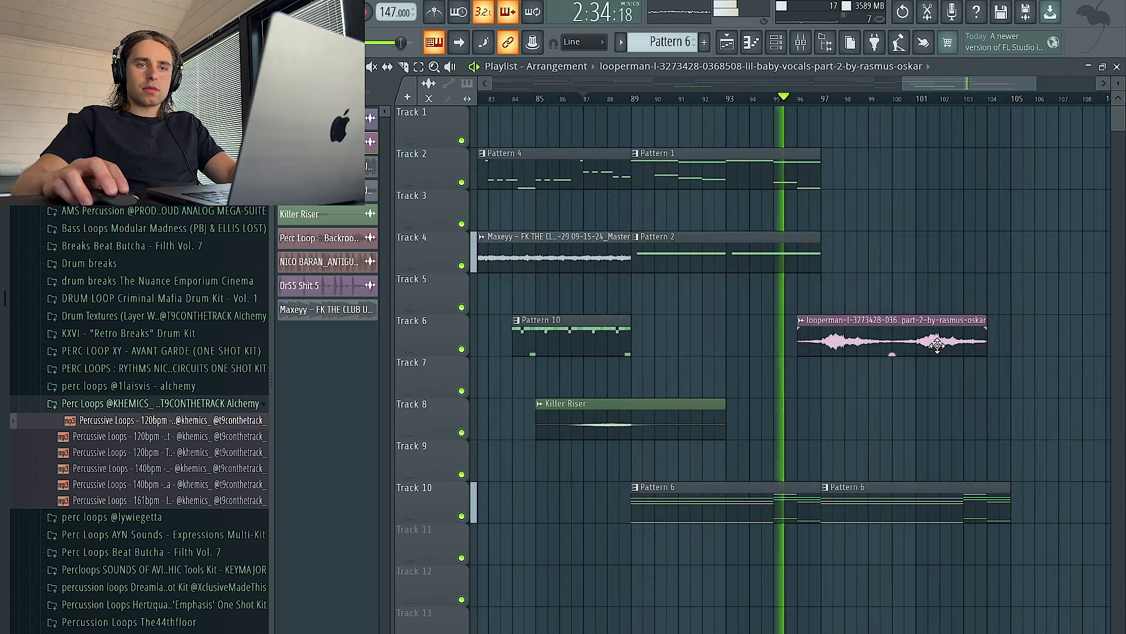
left_click_drag(840, 293, 714, 144)
scroll(1035, 329, "down", 5)
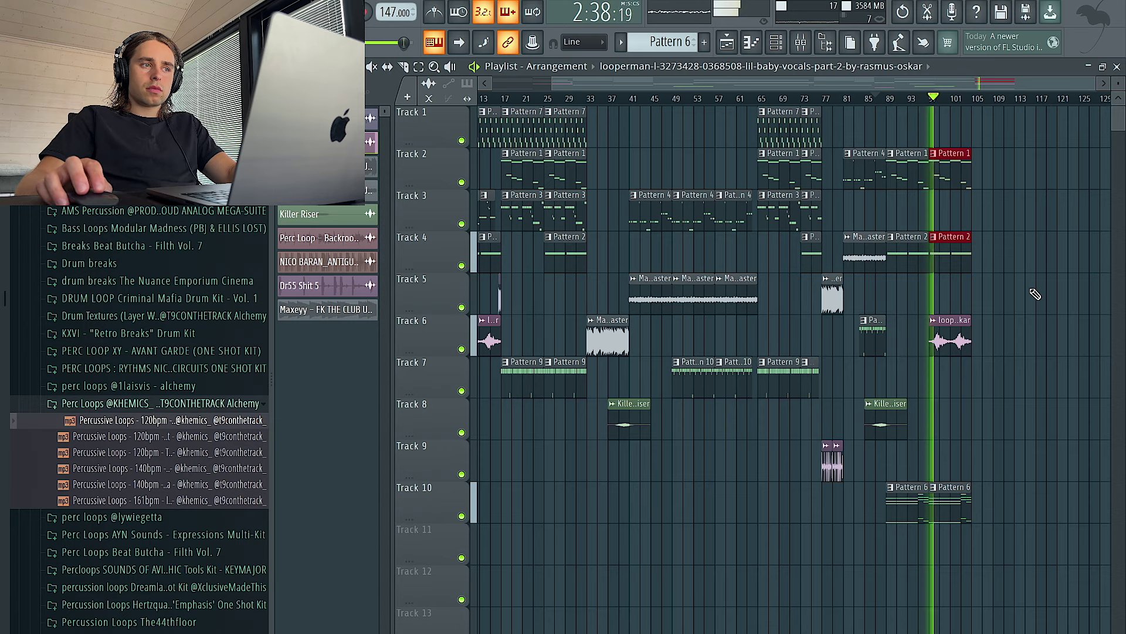
- Open Decimort 2 on the looperman vocal's mixer track, close it, and select bars 89 to 105 in the playlist for playback
double_click(952, 340)
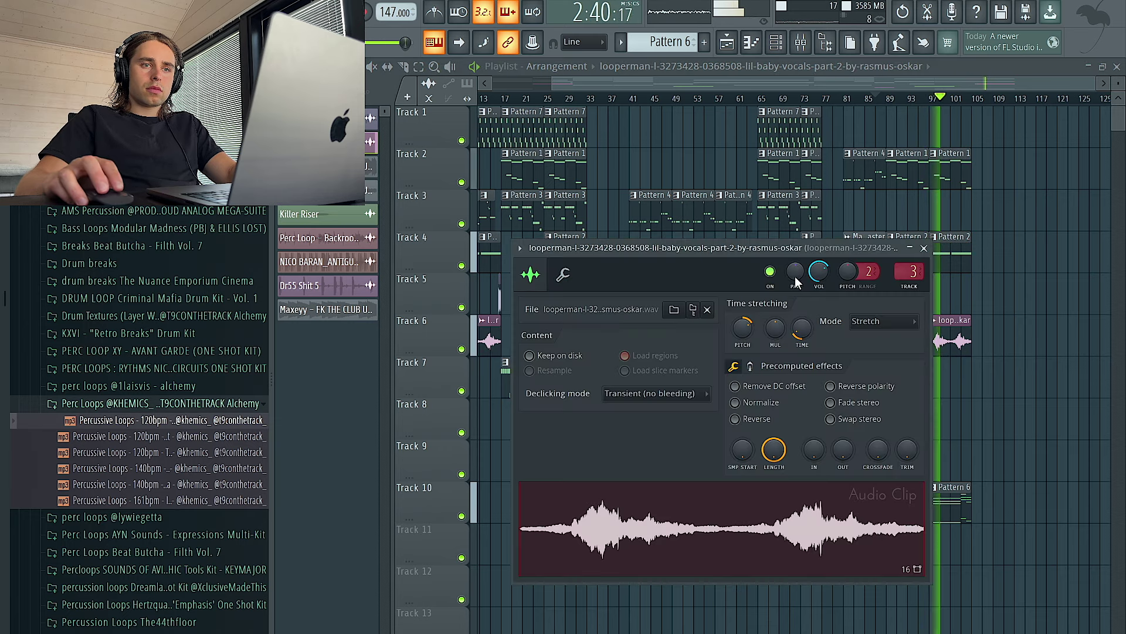
left_click(796, 52)
left_click(997, 273)
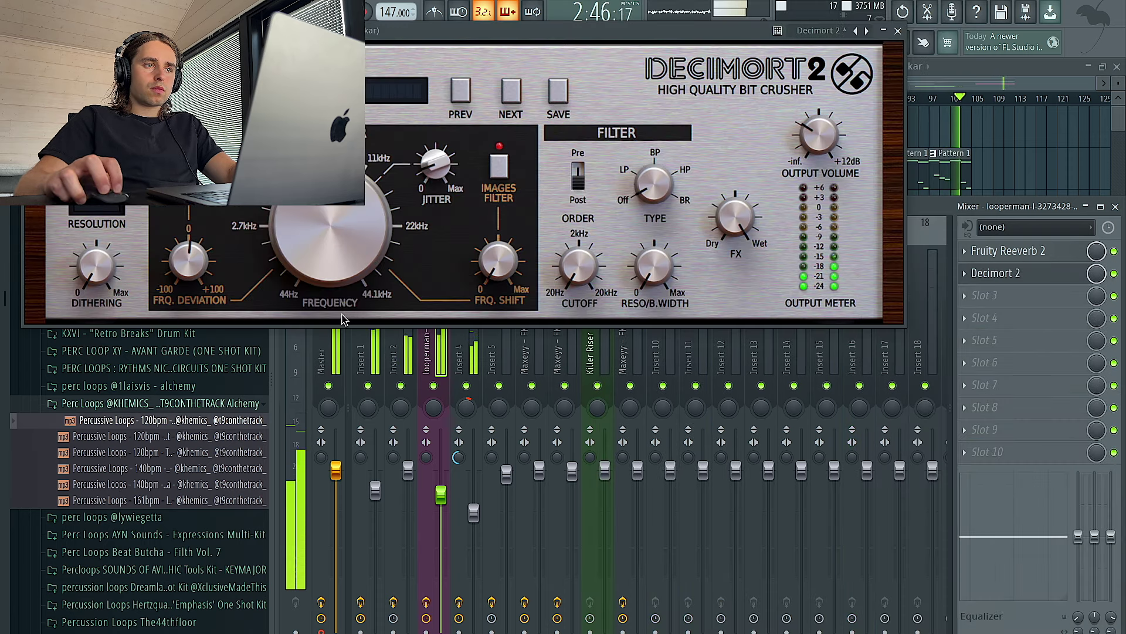
left_click(898, 32)
left_click_drag(971, 100, 889, 99)
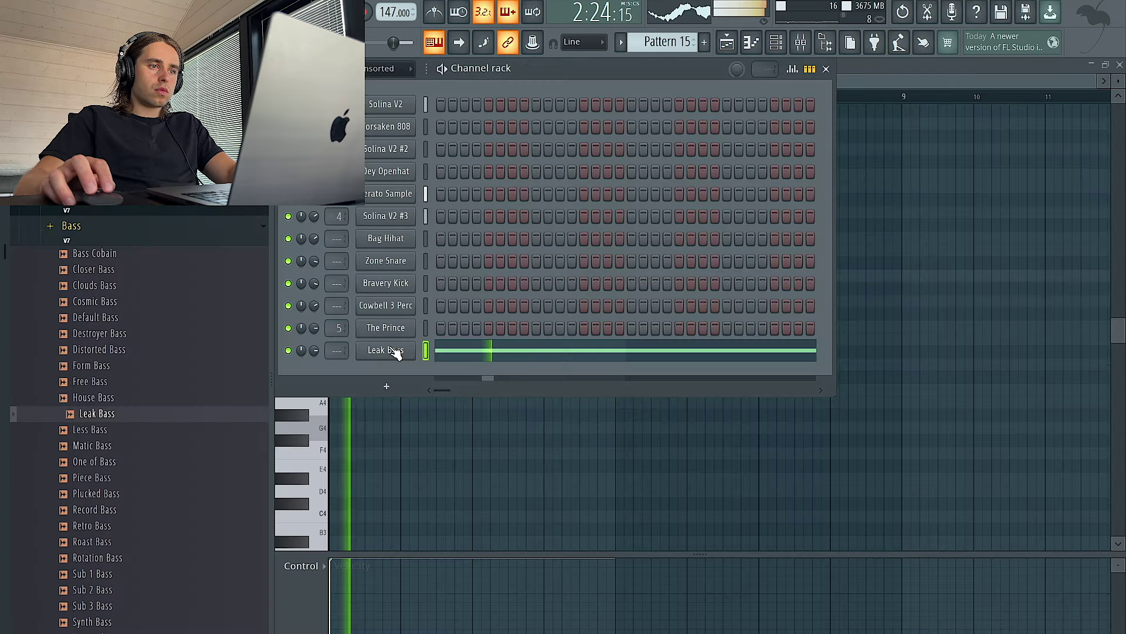
- Set the Leak Bass channel to cut itself, with both Cut and By in group 7
left_click(395, 352)
left_click(445, 242)
left_click(477, 242)
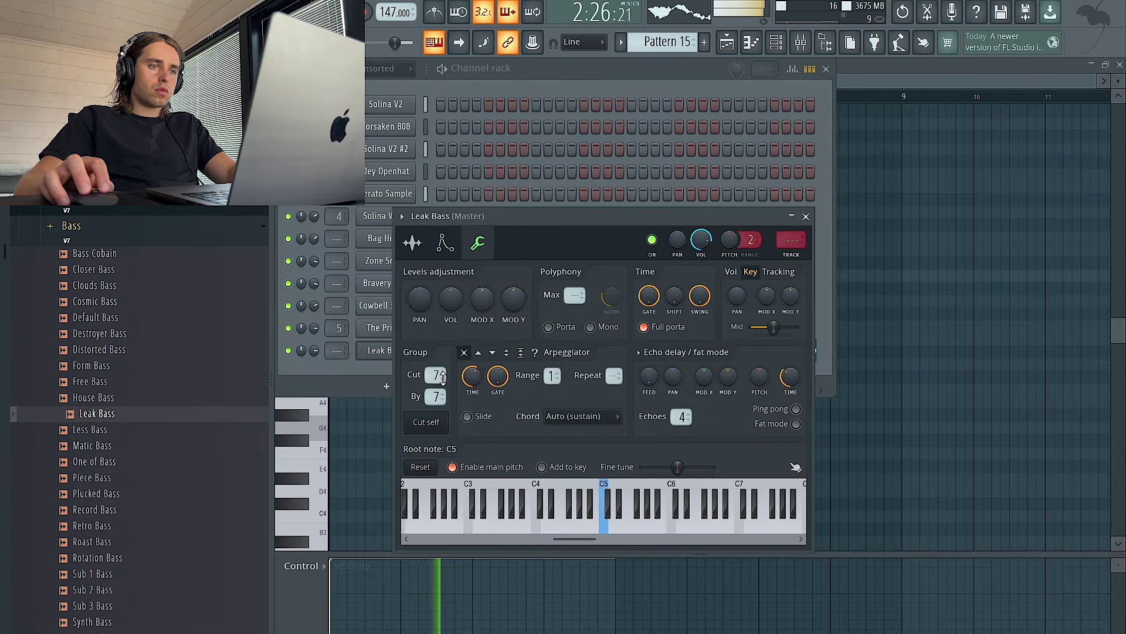
left_click(939, 215)
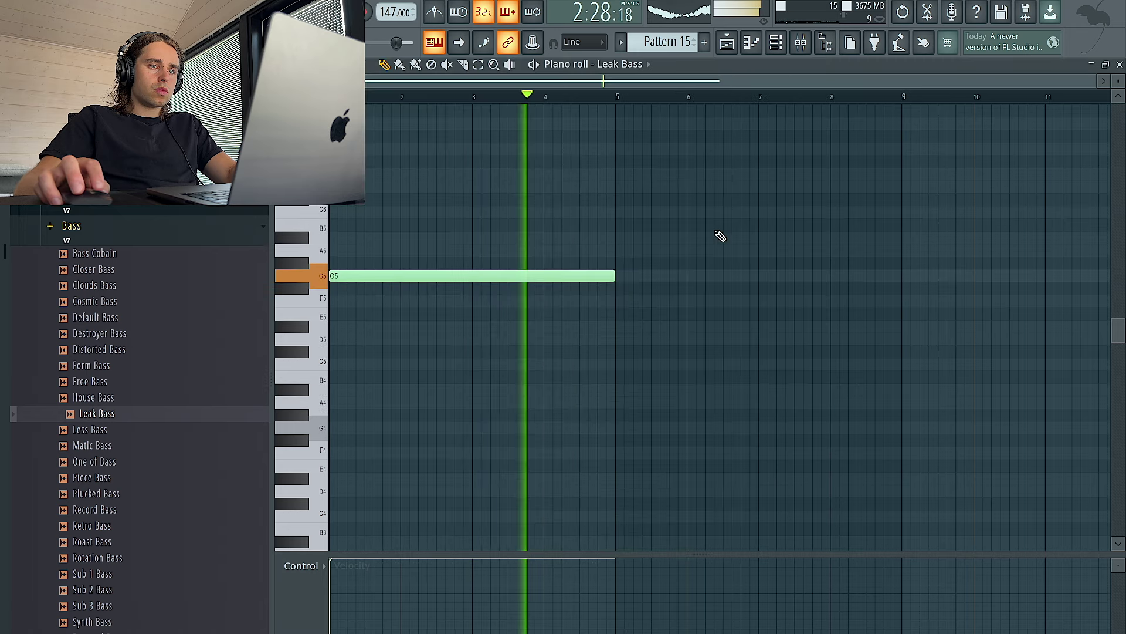
- Write the bass line with repeated G5 notes up to bar 7, followed by C6 at bar 7 and A5 at bar 8
left_click_drag(659, 278, 578, 273)
key("ctrl+b")
scroll(653, 198, "down", 1)
key("ctrl+a")
key("ctrl+d")
scroll(654, 198, "right", 1)
mouse_move(688, 237)
left_mouse_down()
mouse_move(671, 189)
mouse_move(672, 209)
left_mouse_up()
key("ctrl+l")
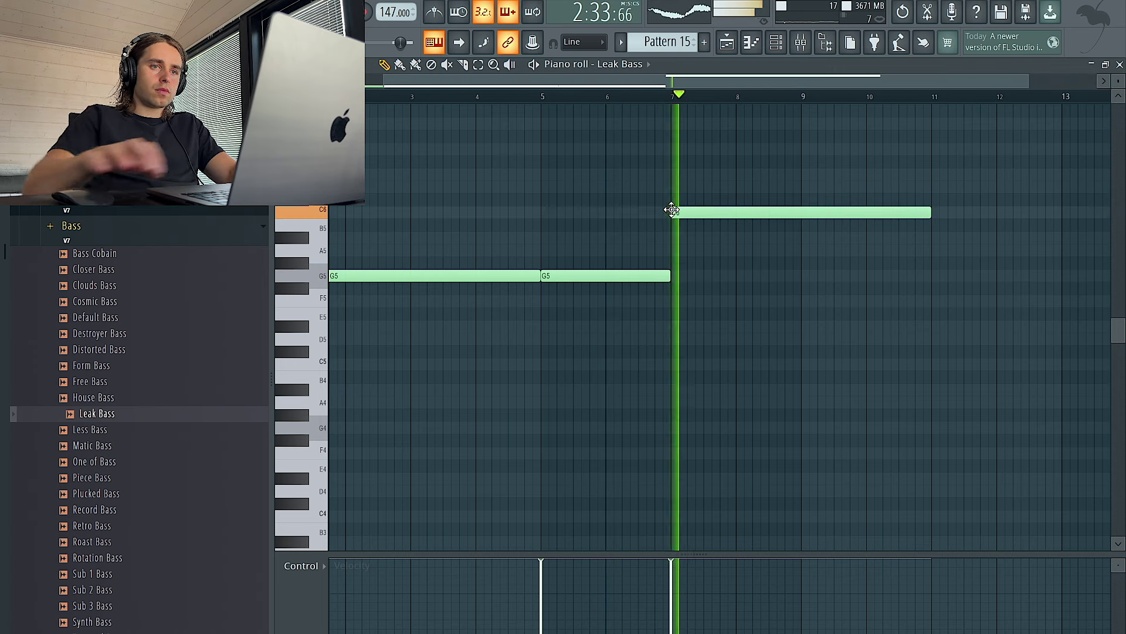
left_click(738, 239)
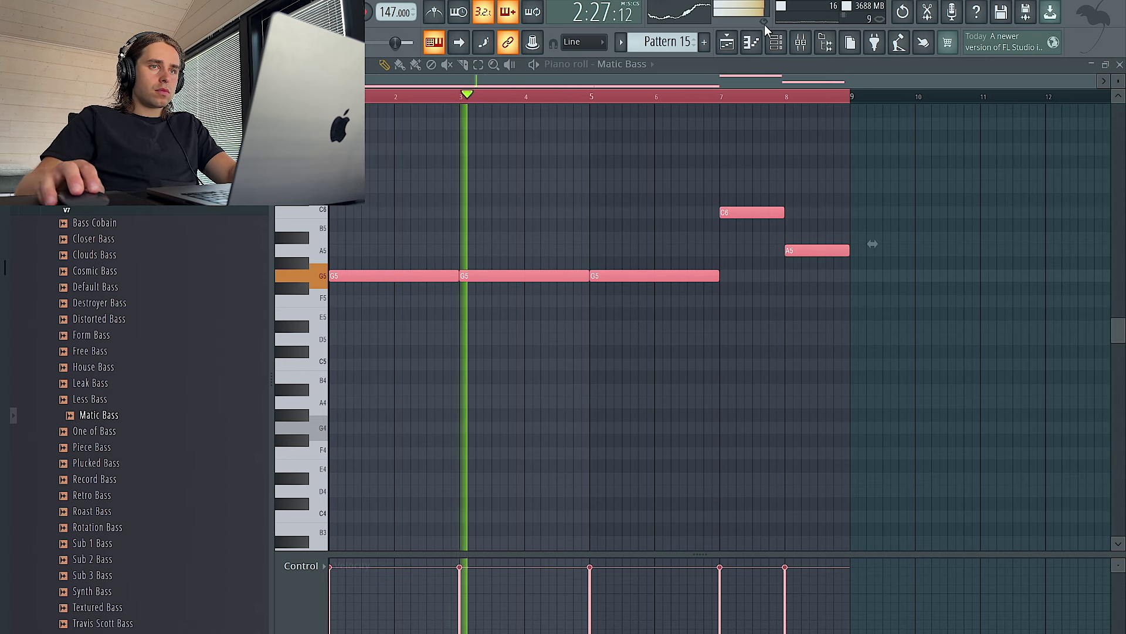
- Return to the Playlist and audition Rev 1 Vox and Paranoia Vox from the Vox sample folder
left_click(727, 43)
left_click(162, 207)
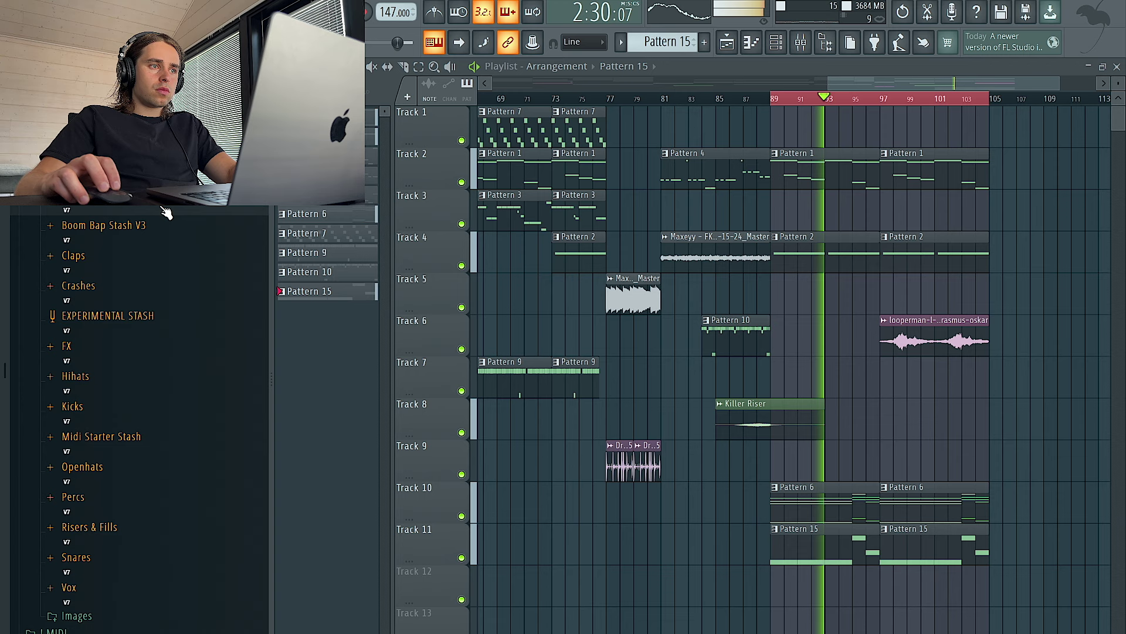
left_click(119, 585)
scroll(151, 613, "down", 3)
left_click(150, 550)
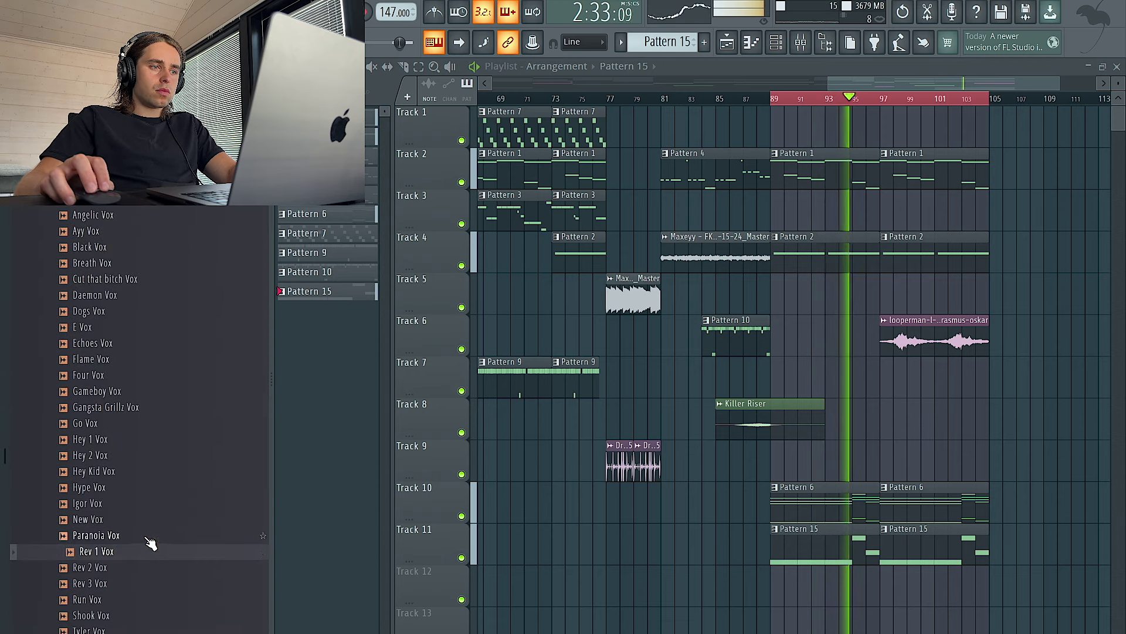
left_click(150, 537)
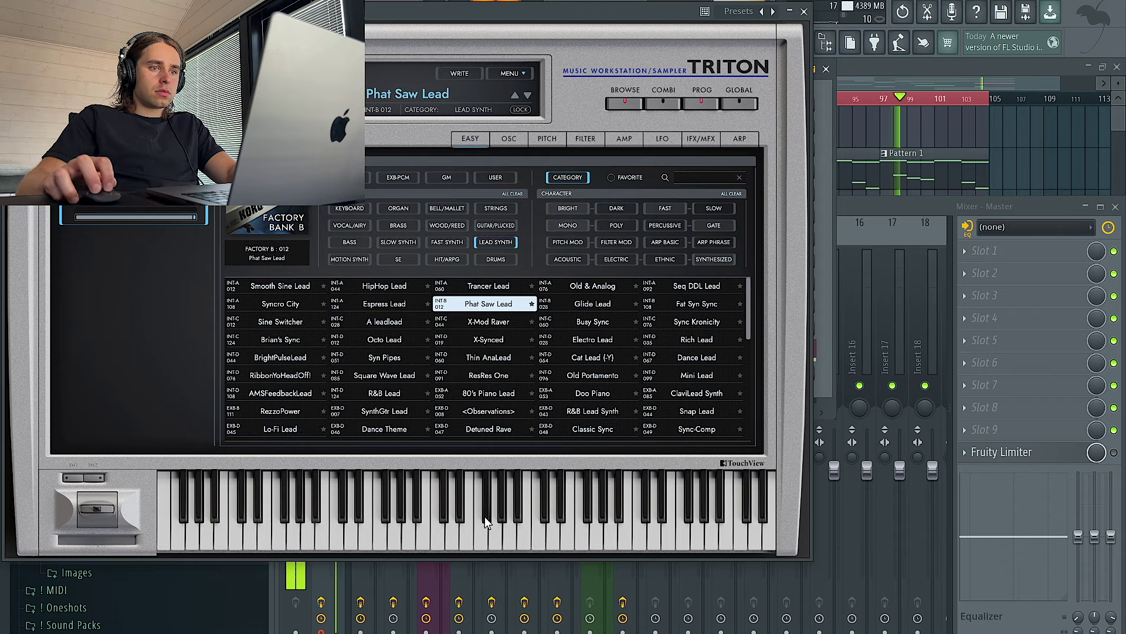
- Load the Octo Lead preset in TRITON and open that channel's piano roll
left_click(385, 340)
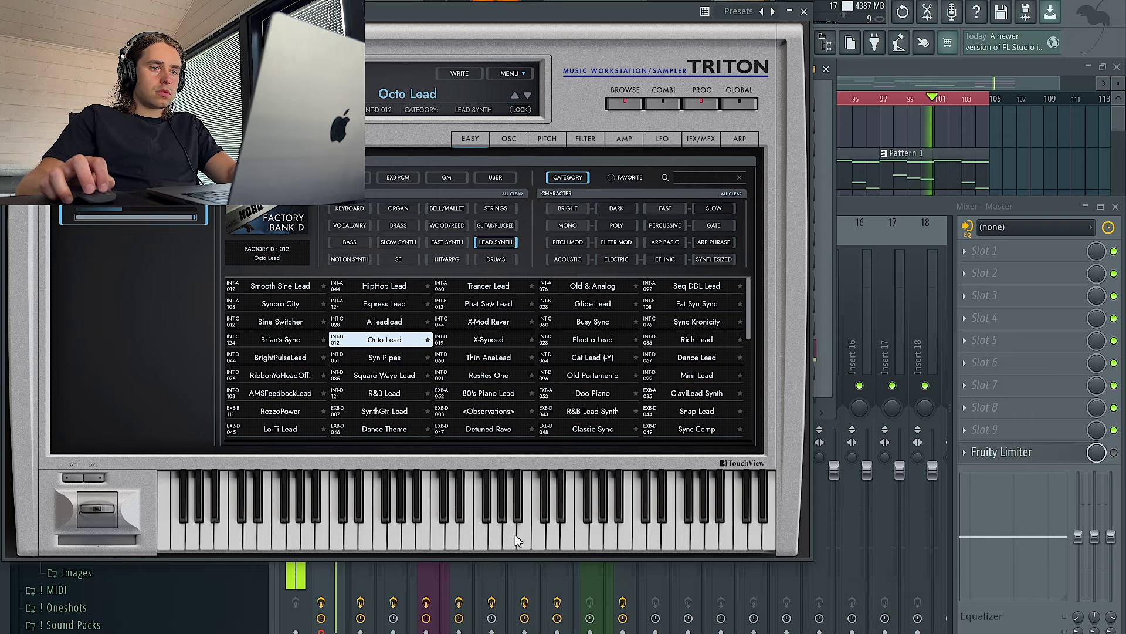
left_click(803, 12)
right_click(416, 365)
left_click(439, 372)
- Write a rising TRITON melody of G5 at bar 1, A5 at bar 3, A#5 at bar 4 and C6 at bar 5, without overlaps
left_click_drag(350, 276, 458, 277)
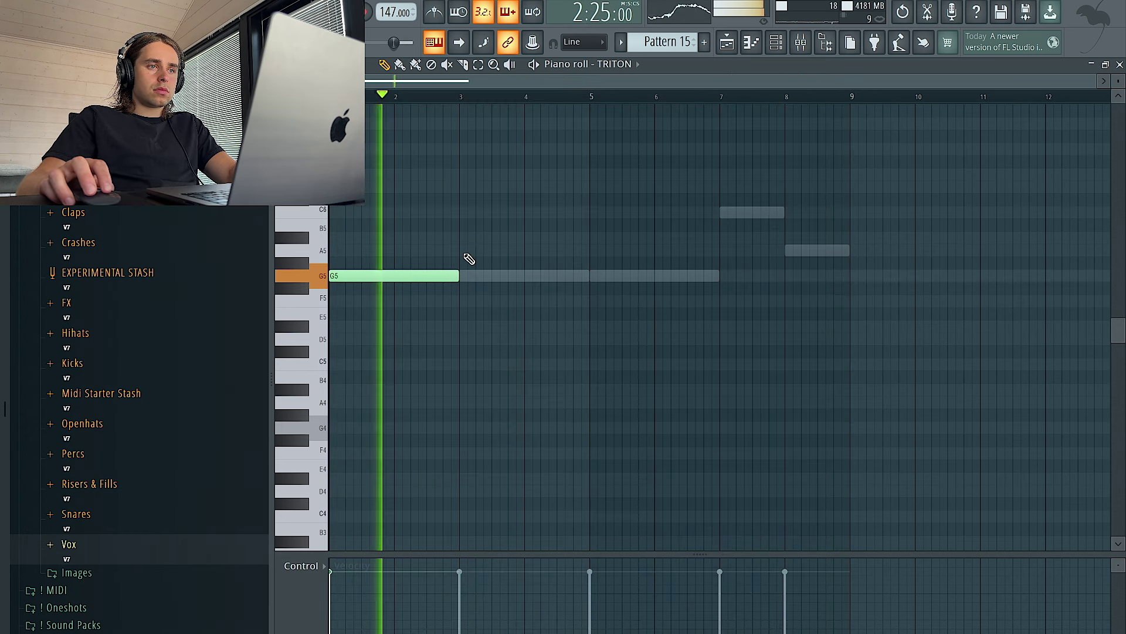
left_click(464, 252)
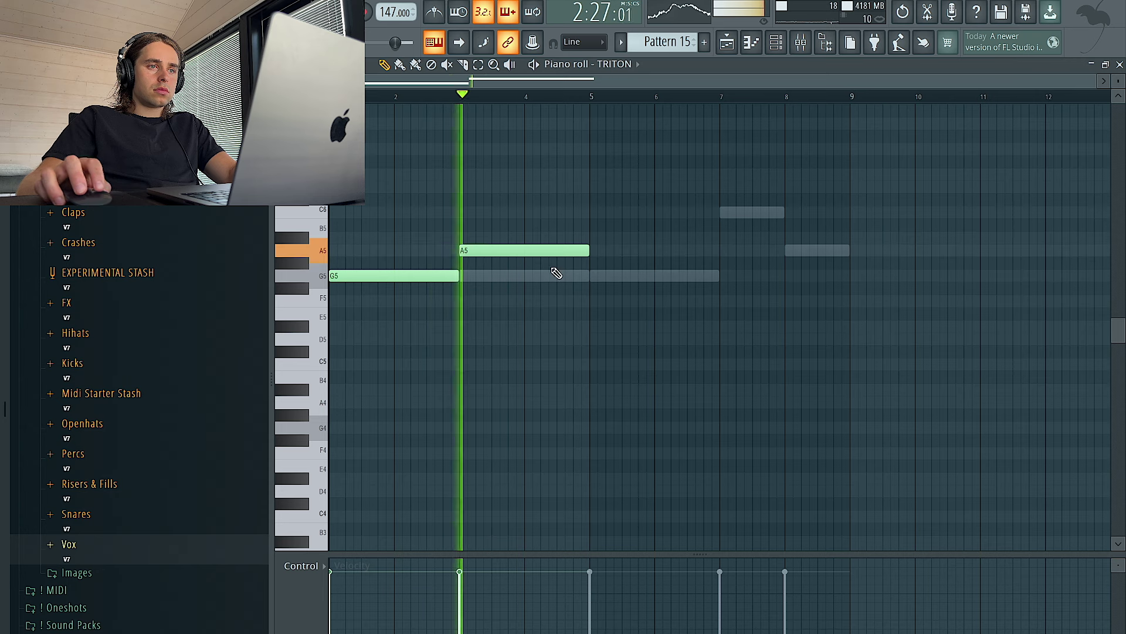
left_click(529, 237)
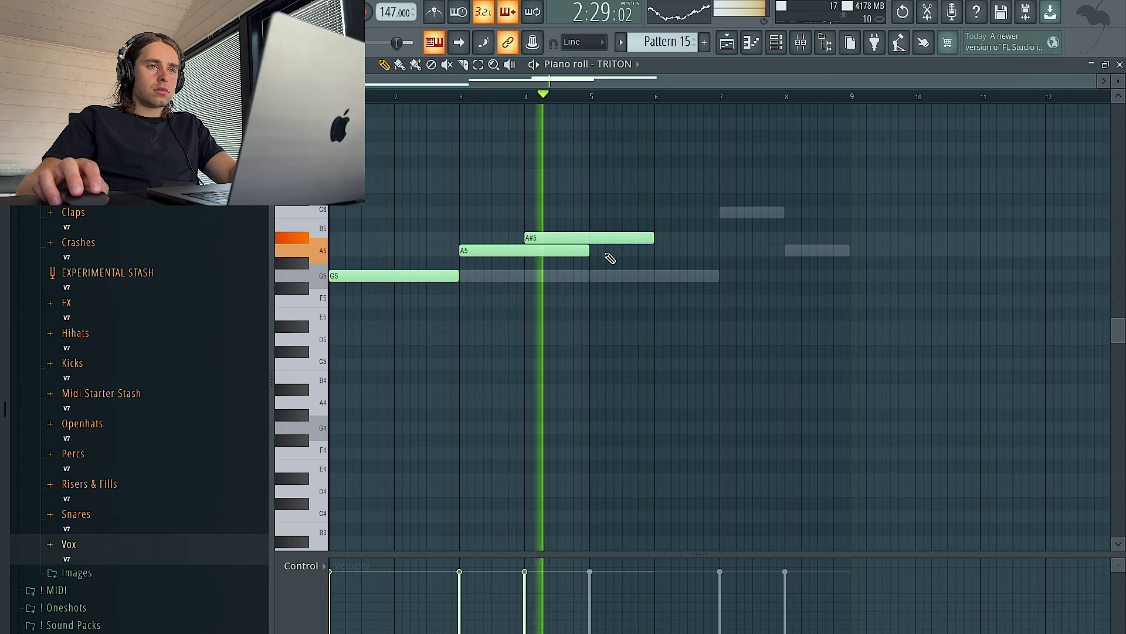
left_click(587, 274)
key("ctrl+l")
left_click_drag(587, 274, 599, 208)
- Transpose all four TRITON melody notes down one octave
key("space")
key("ctrl+Down")
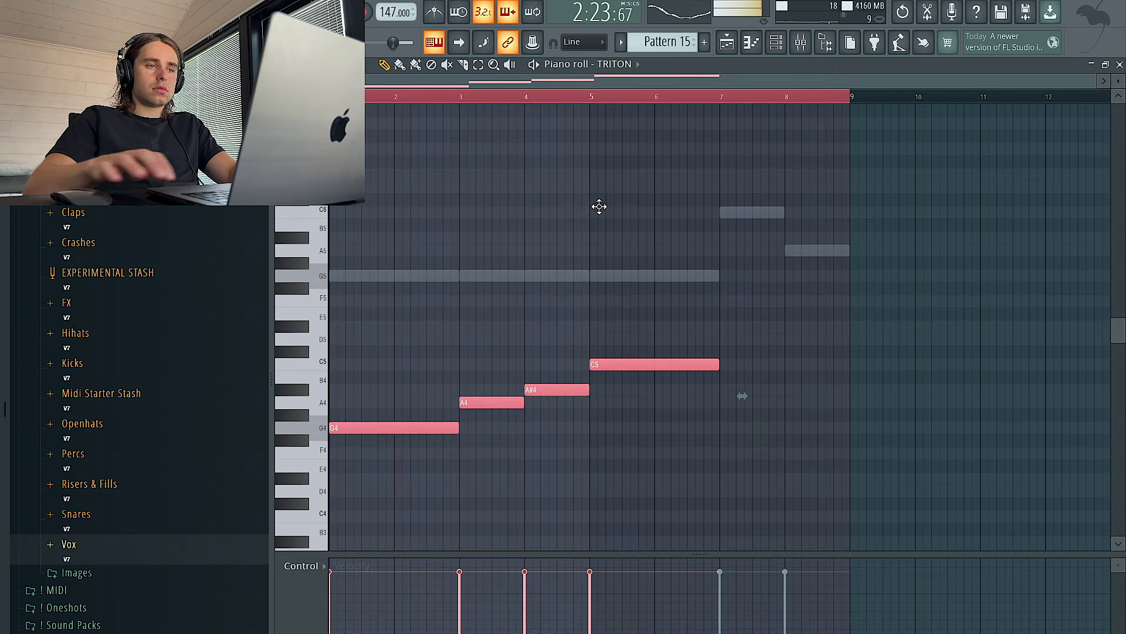
key("ctrl+d")
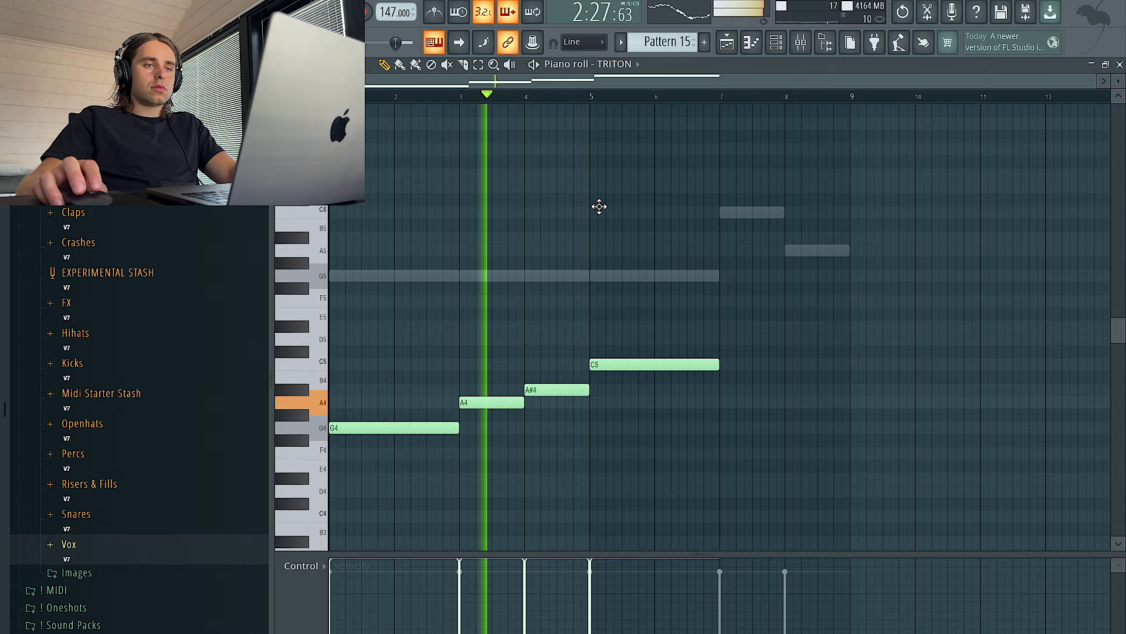
- Try the TRITON note at bar 3 on G4, and move it back to A4
left_click_drag(512, 401, 513, 424)
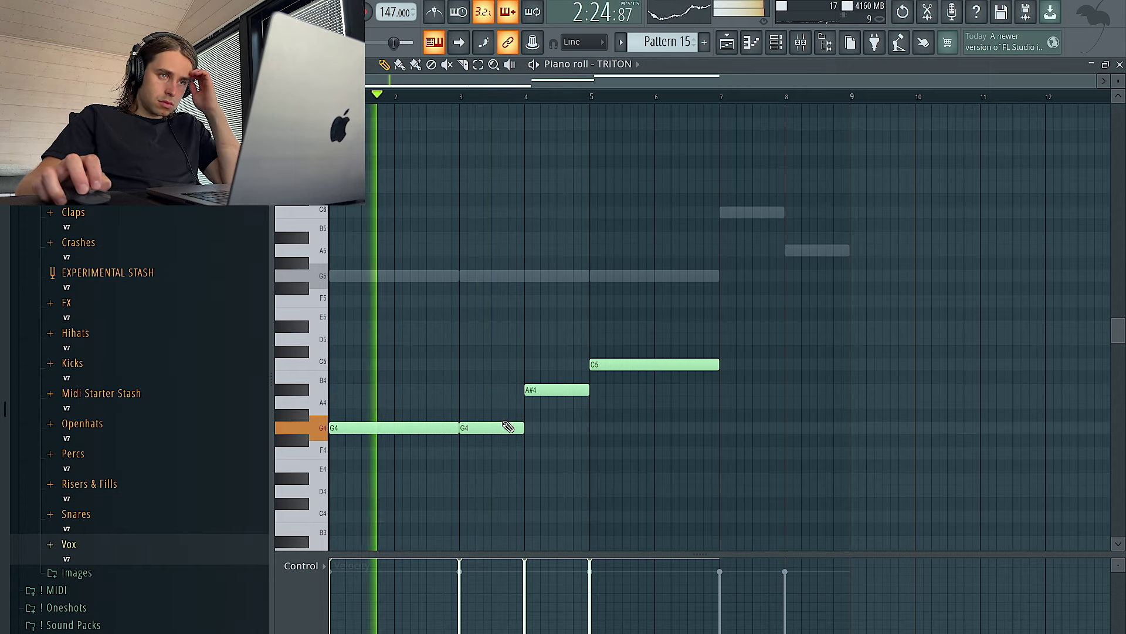
left_click_drag(477, 427, 476, 410)
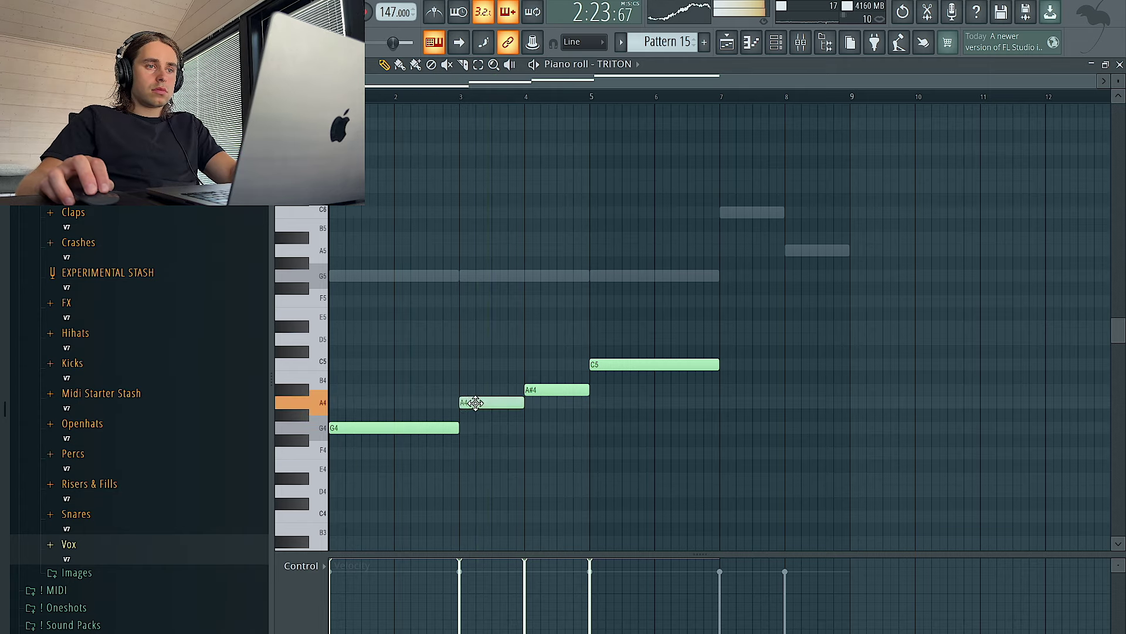
key("space")
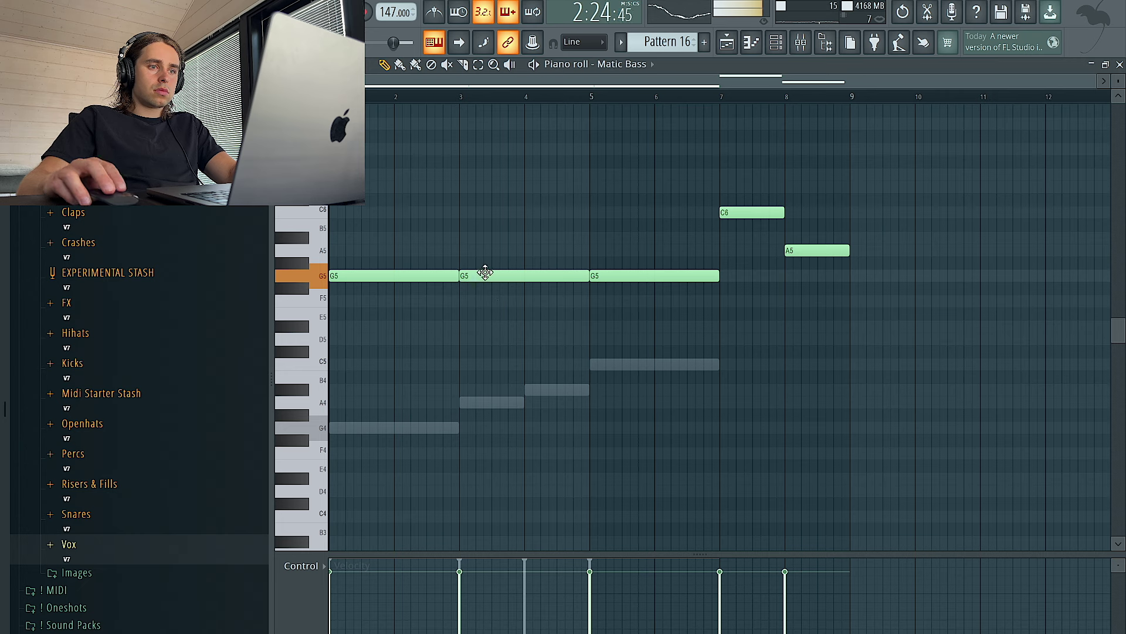
- In Pattern 16, reshape the Matic Bass line to follow the lead with G5, A5, A#5 and C6, ending on D#6 and D6
left_click_drag(485, 272, 488, 401)
left_click_drag(549, 364, 527, 411)
key("ctrl+l")
key("ctrl+Up")
left_click_drag(595, 275, 602, 212)
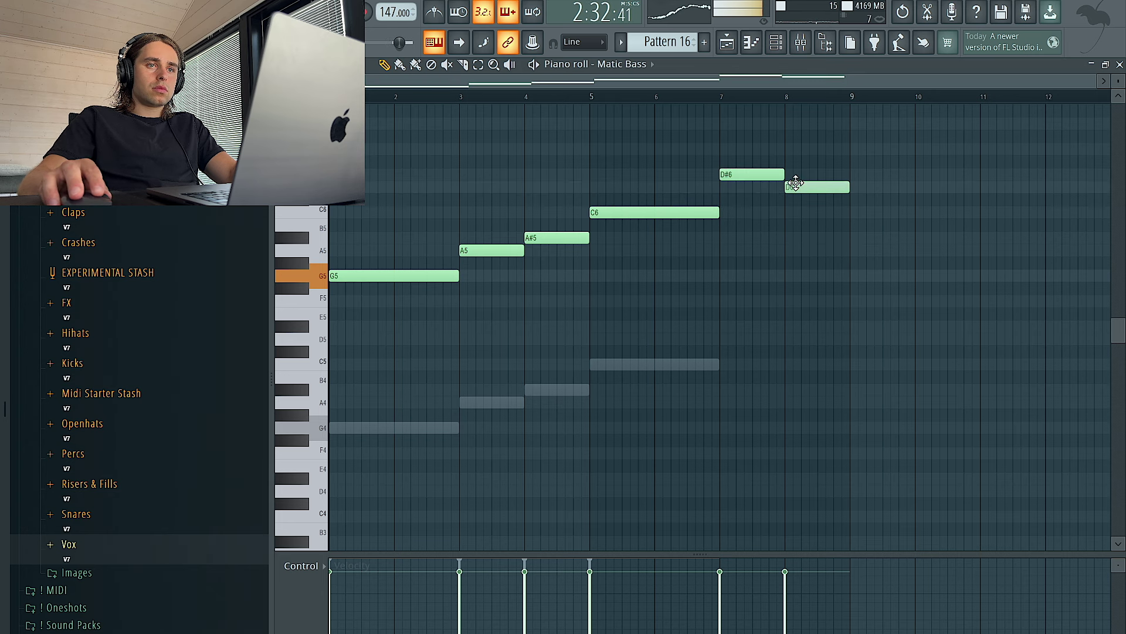
- Extend the TRITON melody with D#5 at bar 7 and D5 at bar 8, matching the bass an octave lower
double_click(640, 366)
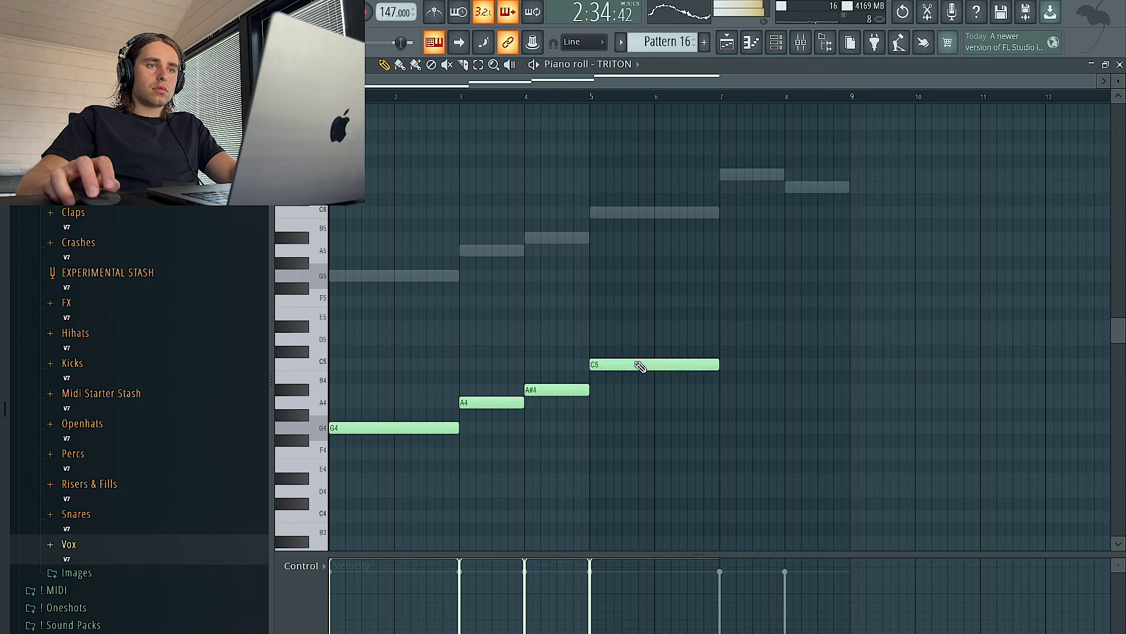
left_click_drag(764, 174, 758, 175)
left_click(788, 187)
left_click_drag(821, 201, 685, 152)
key("ctrl+Down")
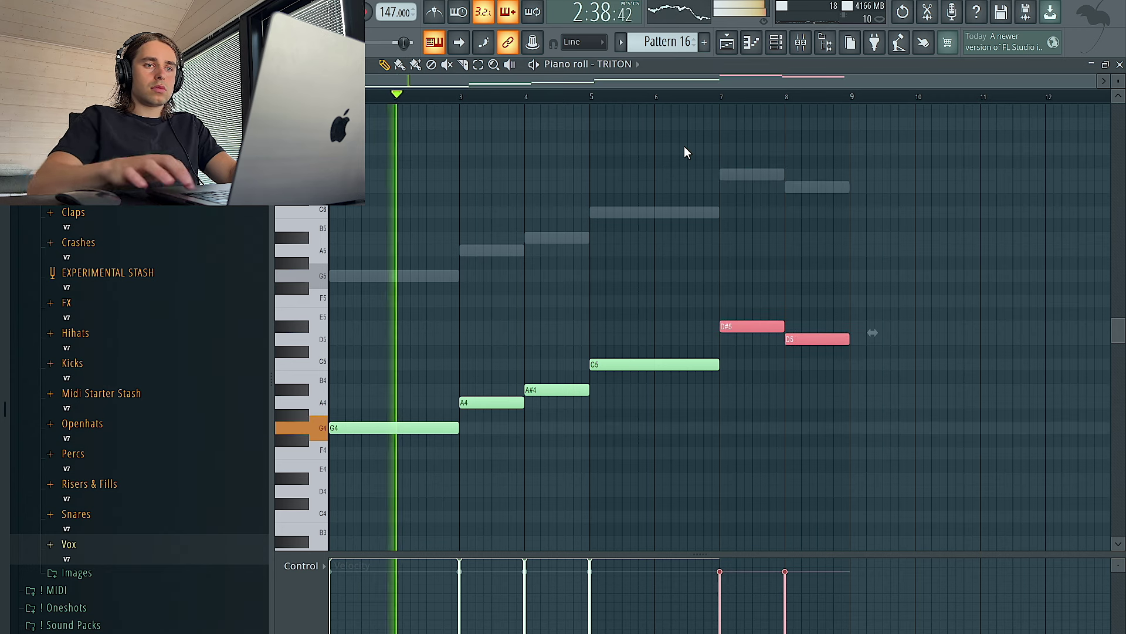
key("ctrl+a")
key("ctrl+d")
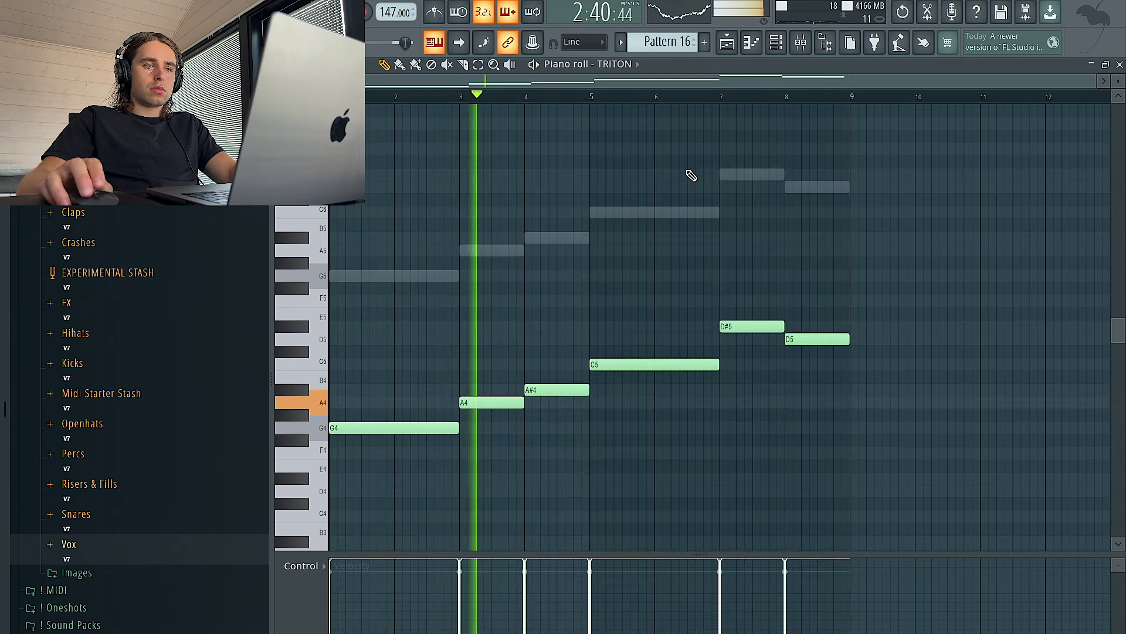
- Return to the Playlist and set the looped selection to bars 97 to 105
key("F6")
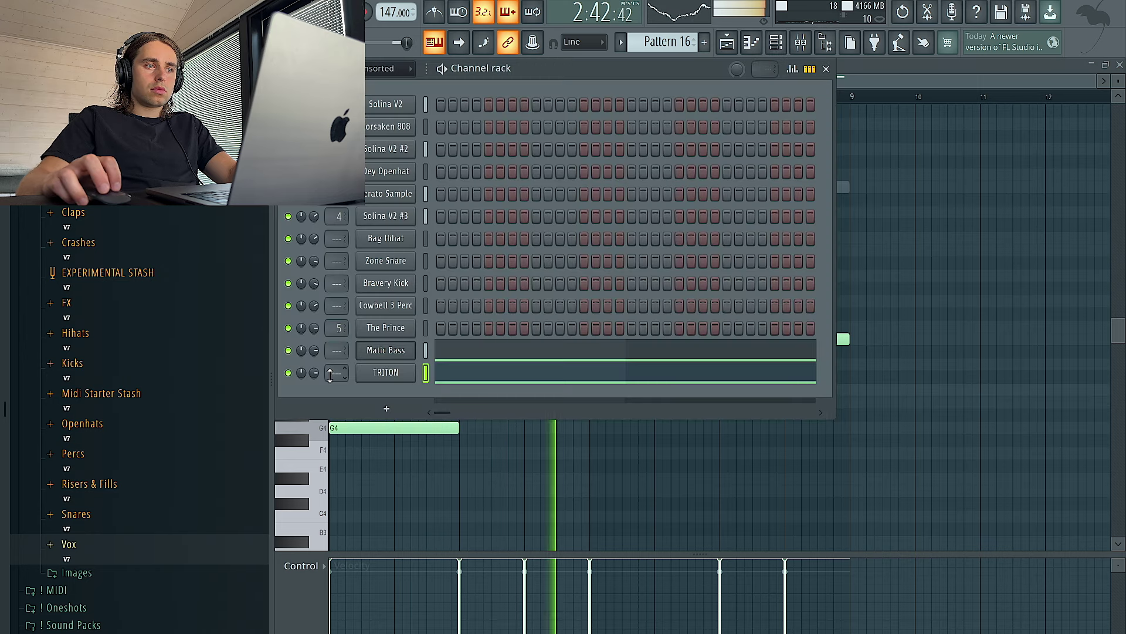
key("F6")
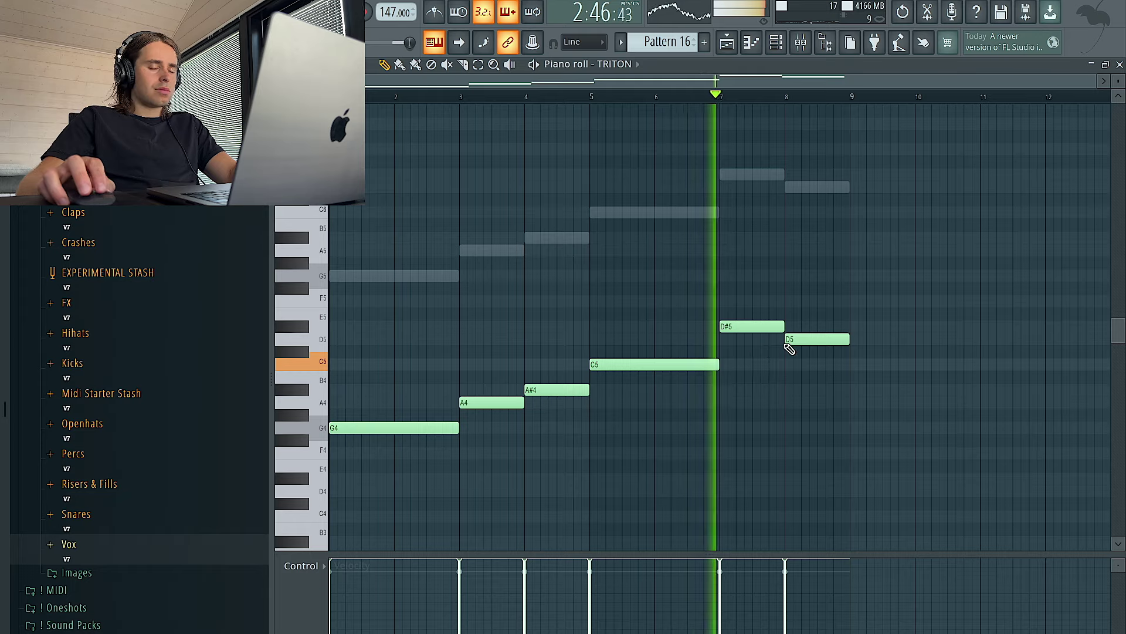
key("F5")
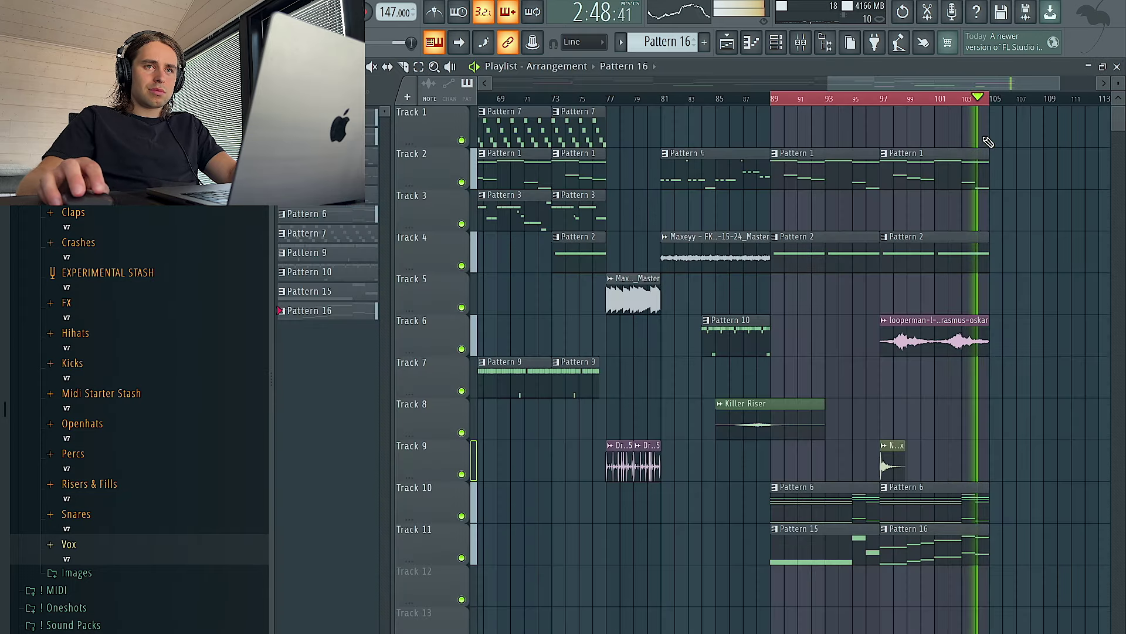
left_click(874, 106)
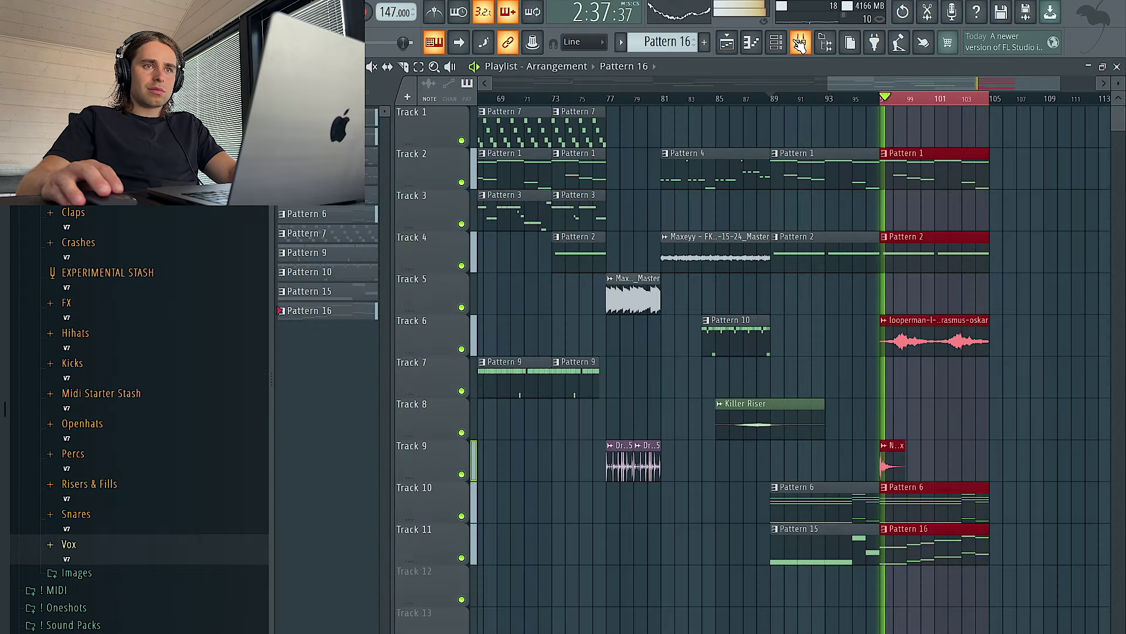
- Route the TRITON channel to mixer Insert 10
key("F9")
key("F6")
left_click_drag(337, 373, 337, 350)
- Add Fruity Reeverb 2 to slot 2 of Insert 10, adjusting its wet level and size, and lower the insert's volume
left_click(985, 274)
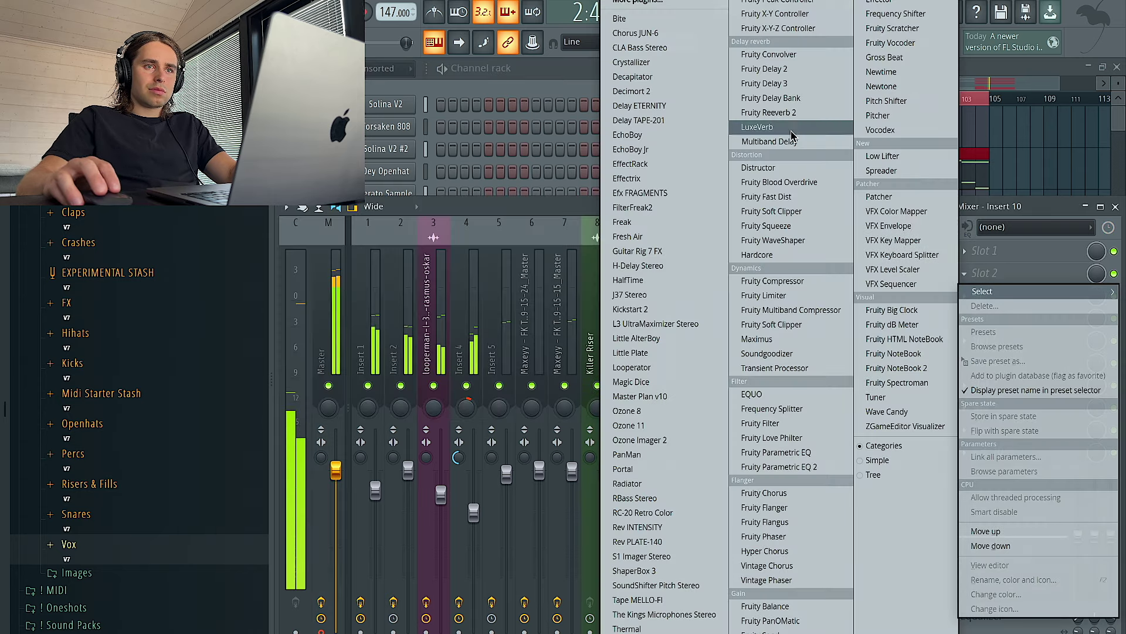
left_click(781, 113)
left_click_drag(794, 285, 747, 270)
left_click_drag(600, 302, 599, 297)
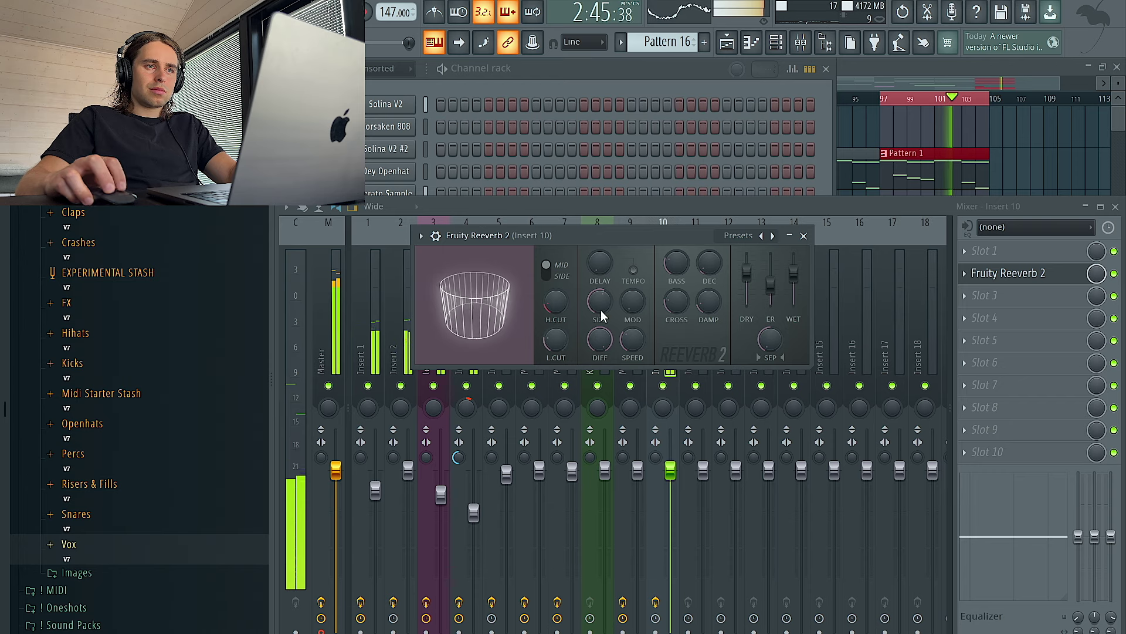
left_click_drag(670, 470, 670, 496)
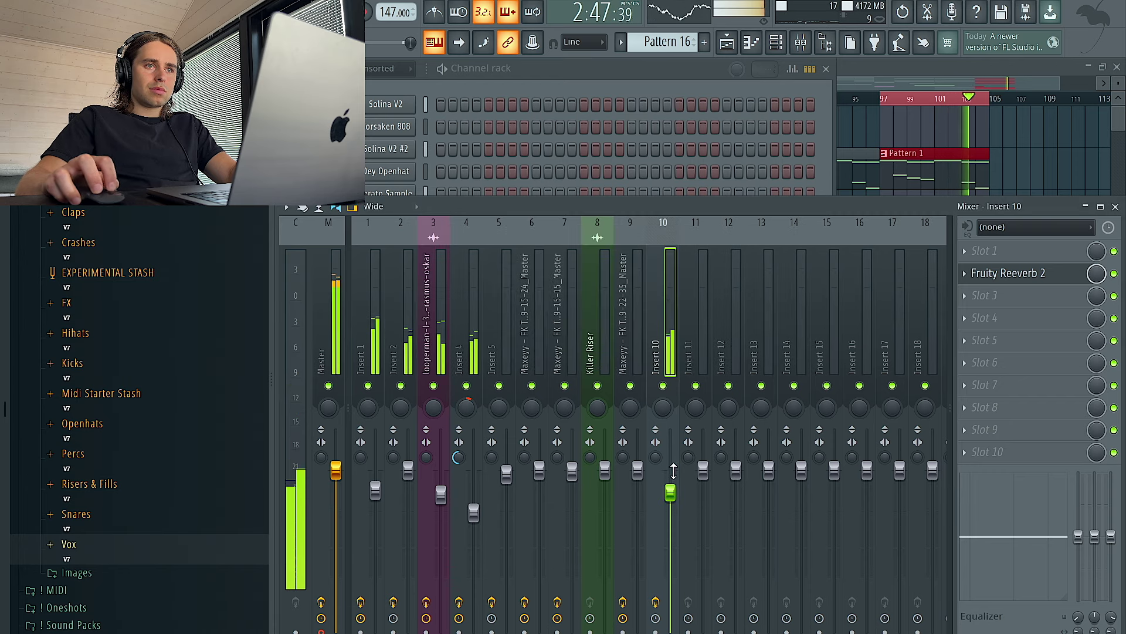
- Close the Arp Odyssey instrument and start a recording of notes and automation
left_click(626, 87)
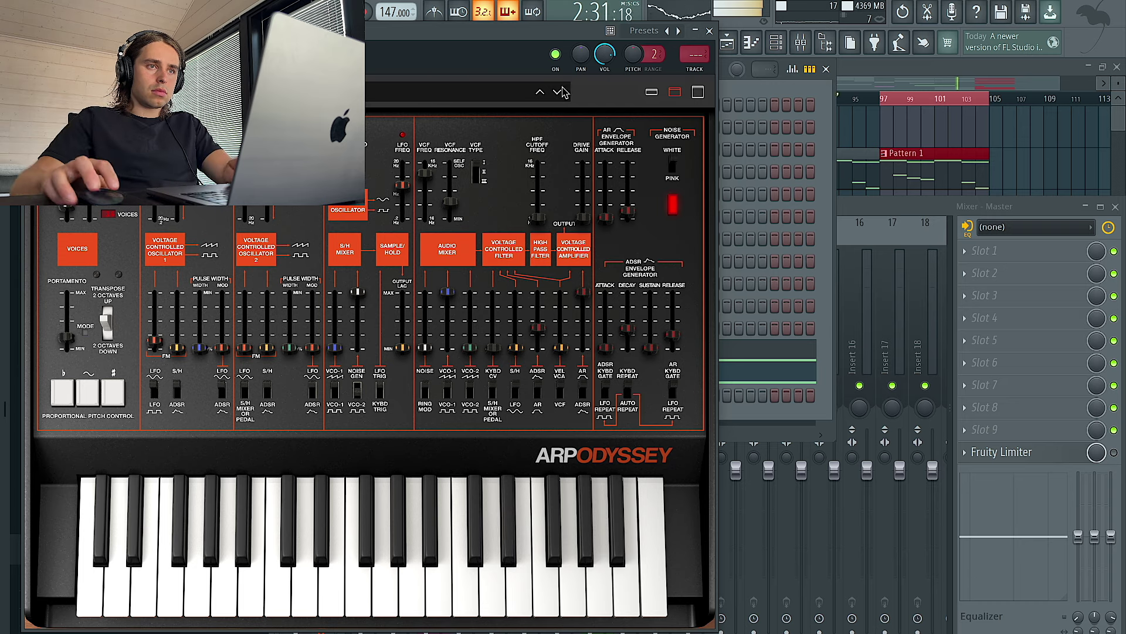
key("space")
left_click(709, 31)
left_click(366, 12)
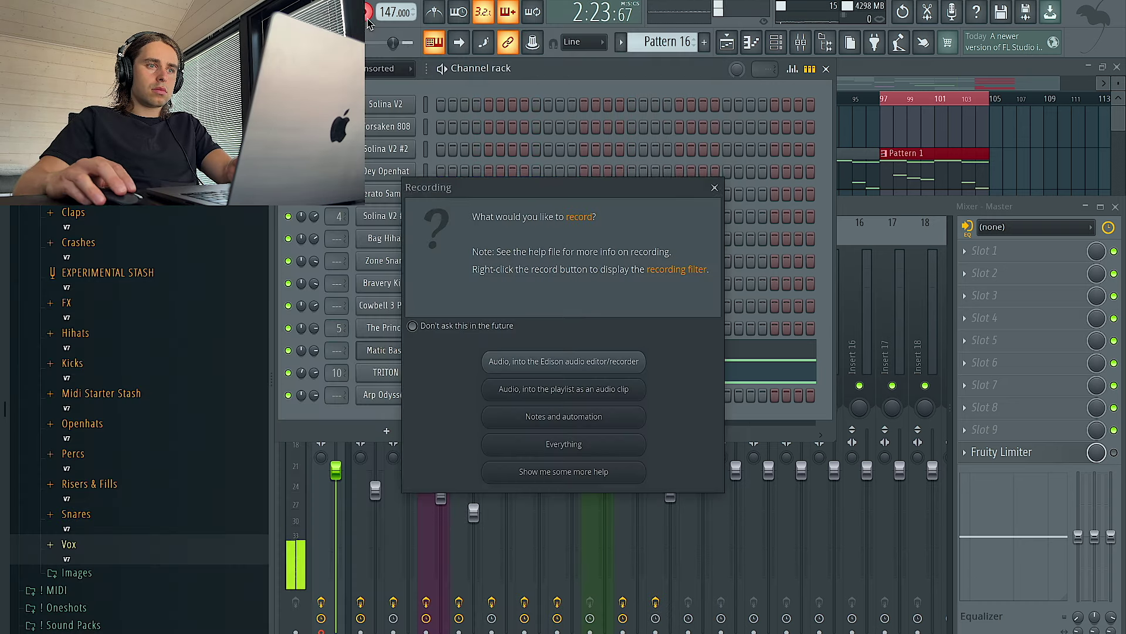
left_click(565, 415)
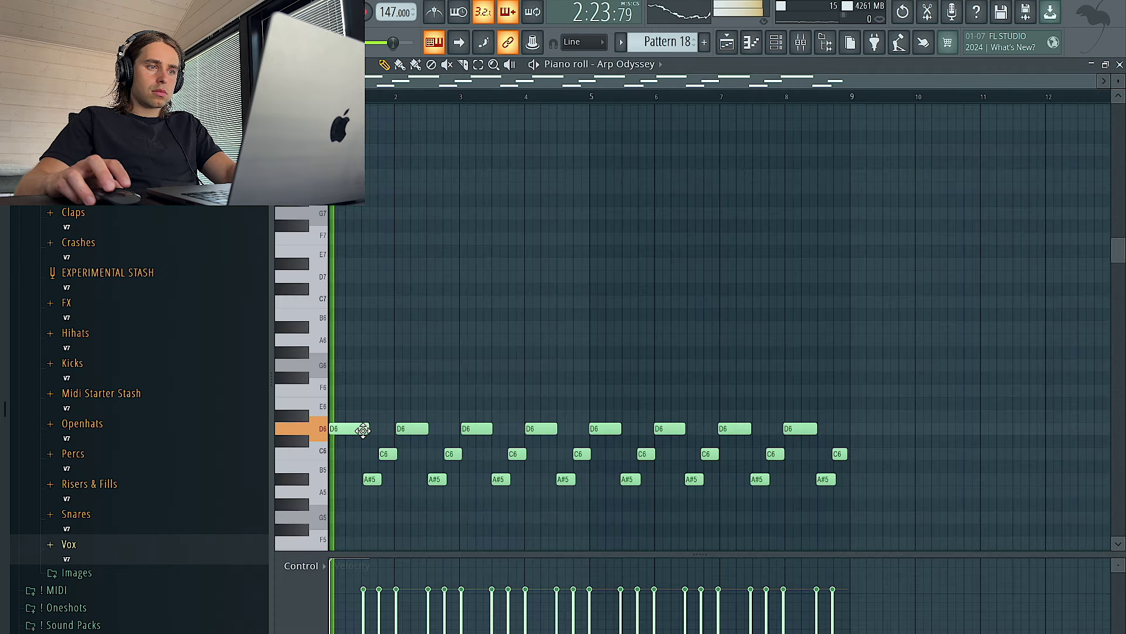
- Route the Arp Odyssey channel to mixer Insert 11
scroll(366, 437, "down", 5)
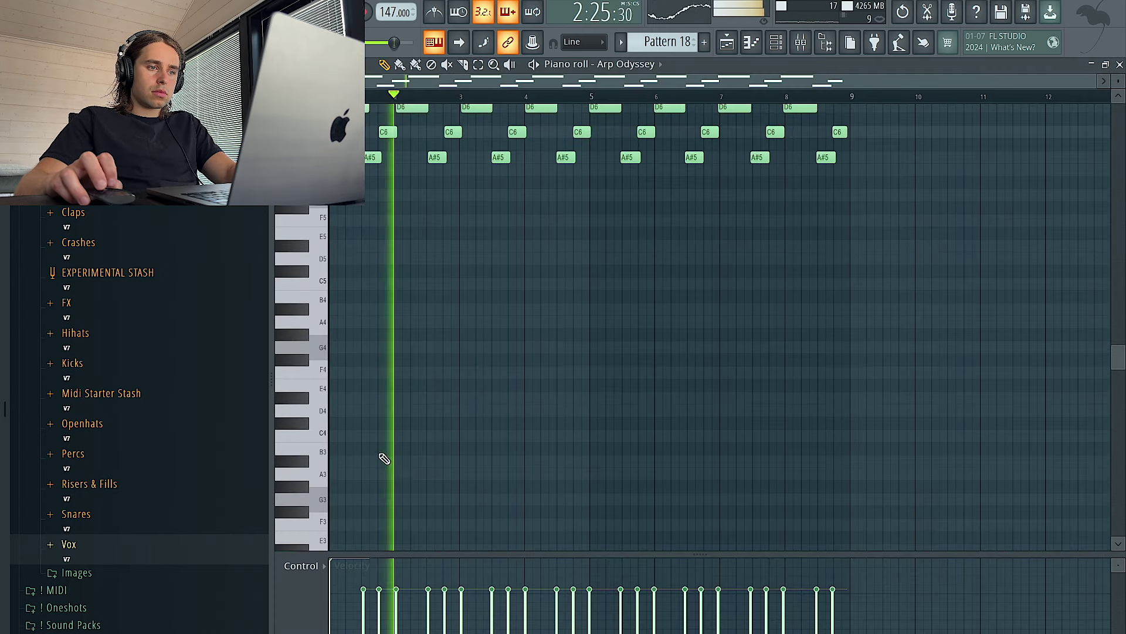
scroll(376, 399, "up", 5)
left_click_drag(340, 352, 345, 297)
key("F9")
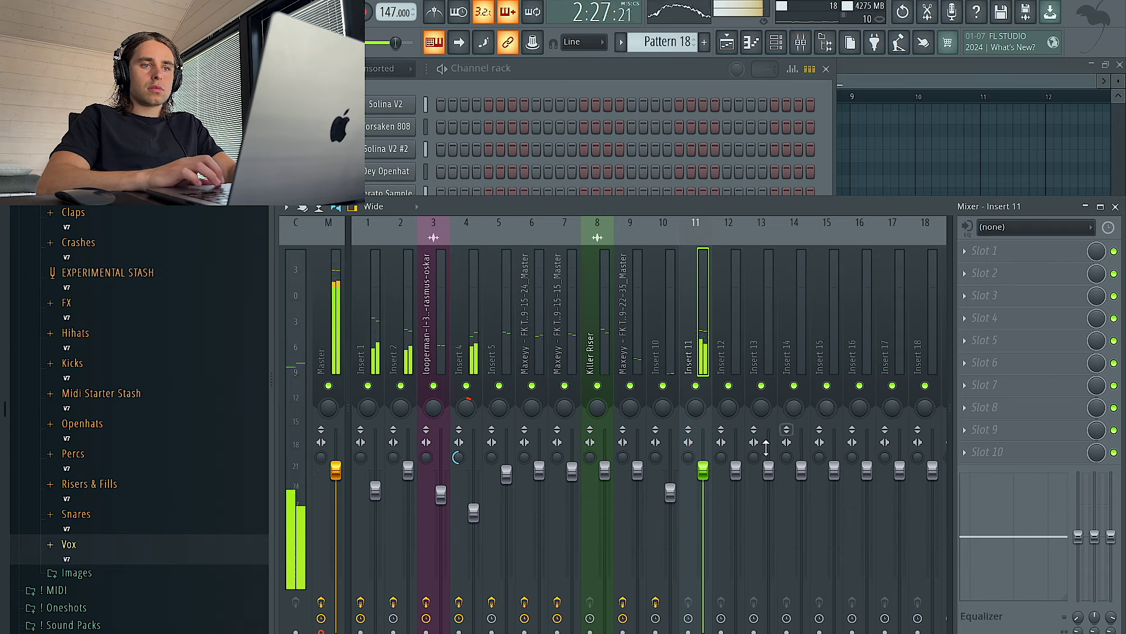
- Add Efx FRAGMENTS to slot 1 of Insert 11 and step through its presets to Dampened 5ths
left_click(997, 258)
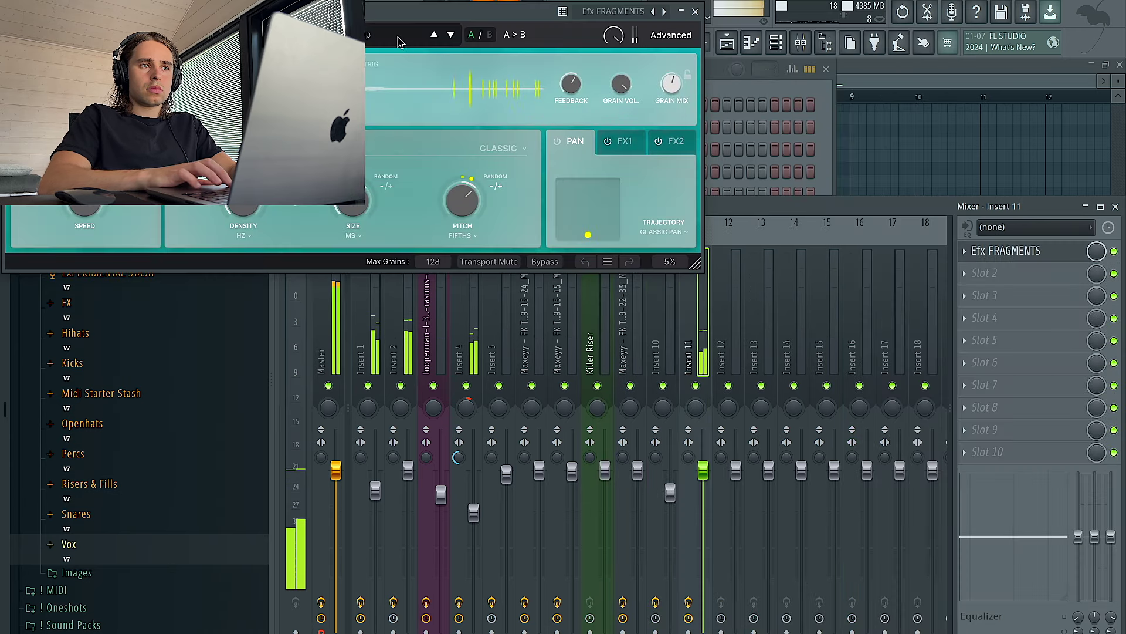
left_click_drag(411, 26, 550, 302)
left_click(591, 322)
left_click(574, 322)
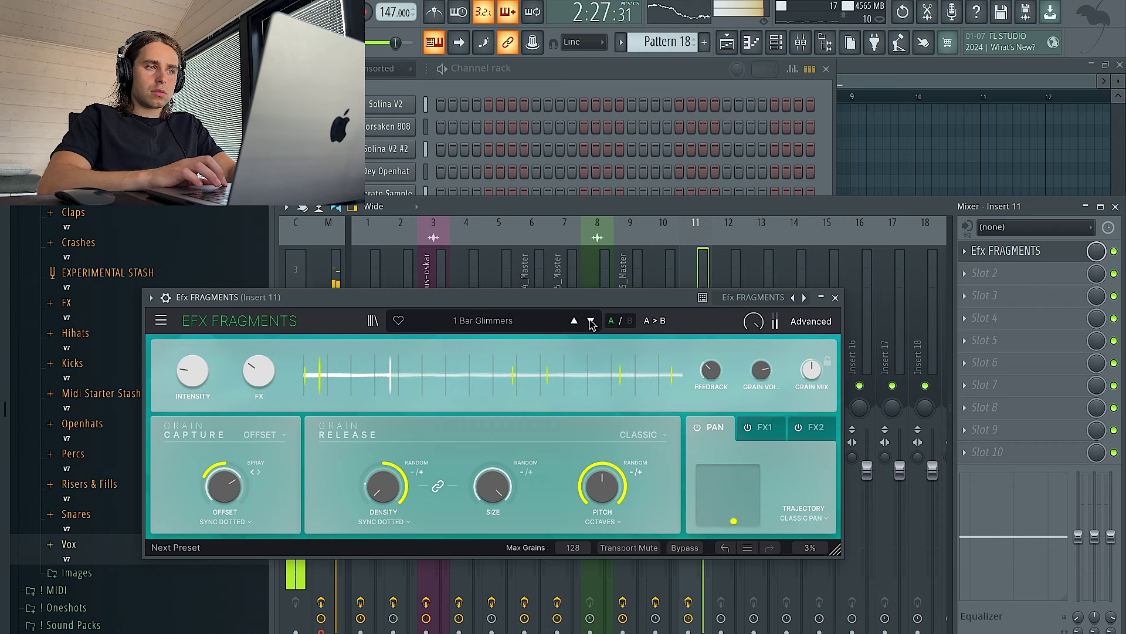
left_click(591, 322)
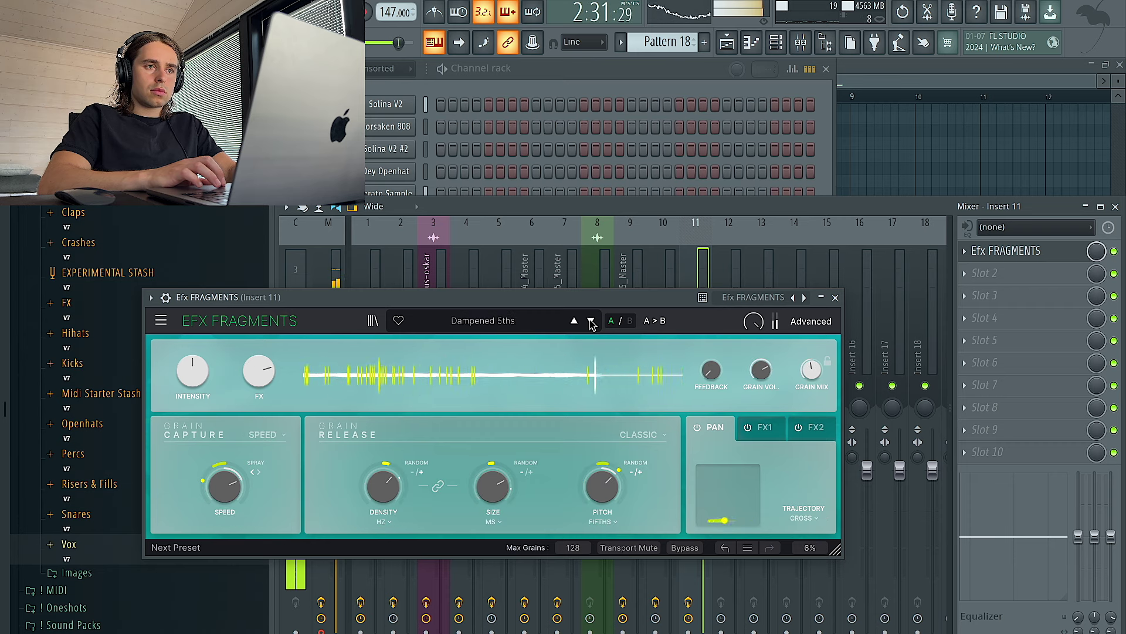
- Close Efx FRAGMENTS and lengthen the C7 note at bar 8 of the Arp Odyssey #2 melody in Pattern 19
left_click(835, 297)
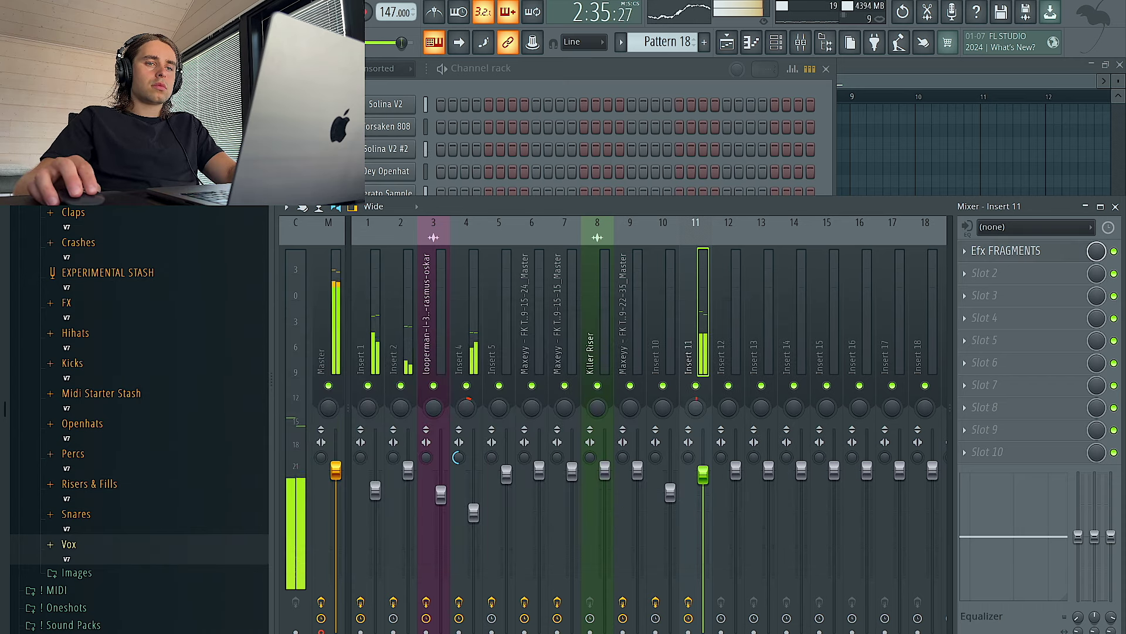
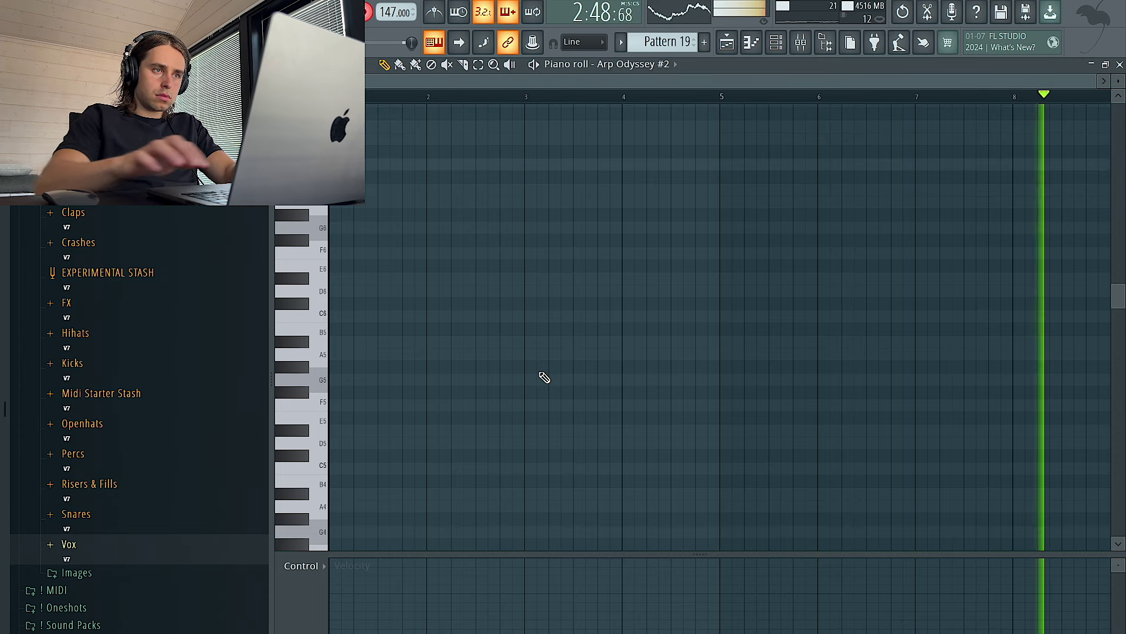
key("space")
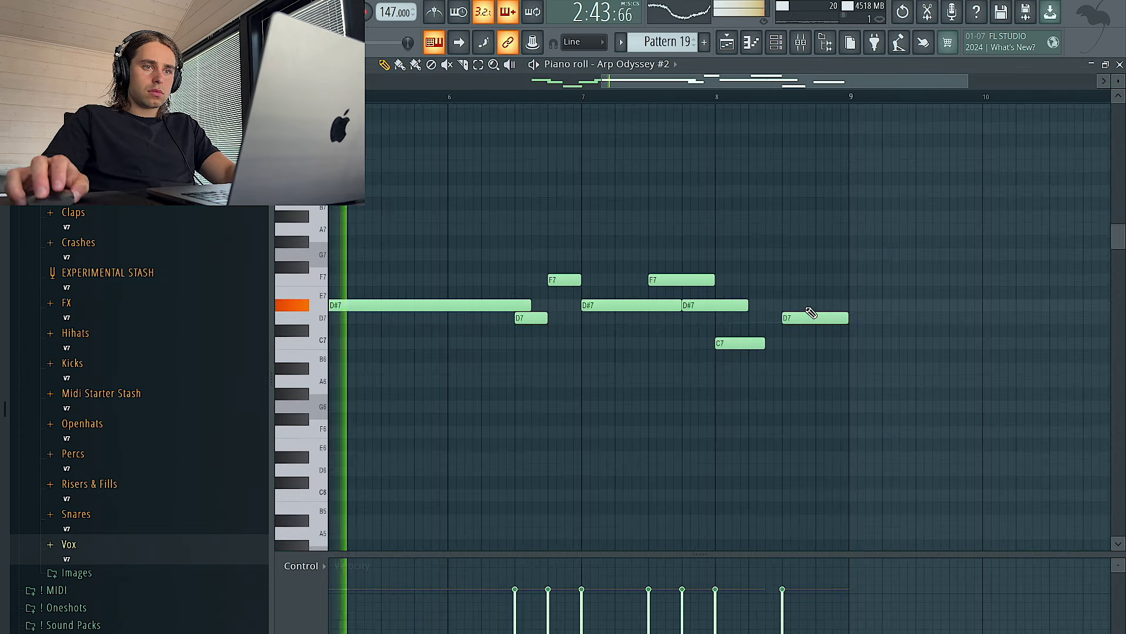
left_click_drag(764, 344, 799, 350)
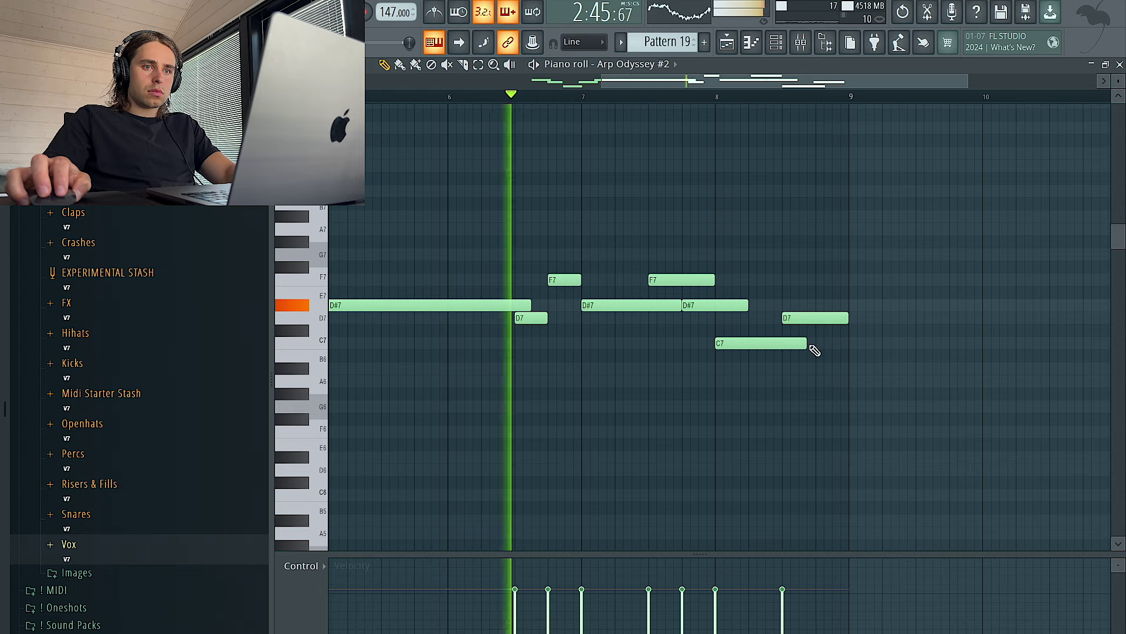
scroll(837, 322, "down", 2)
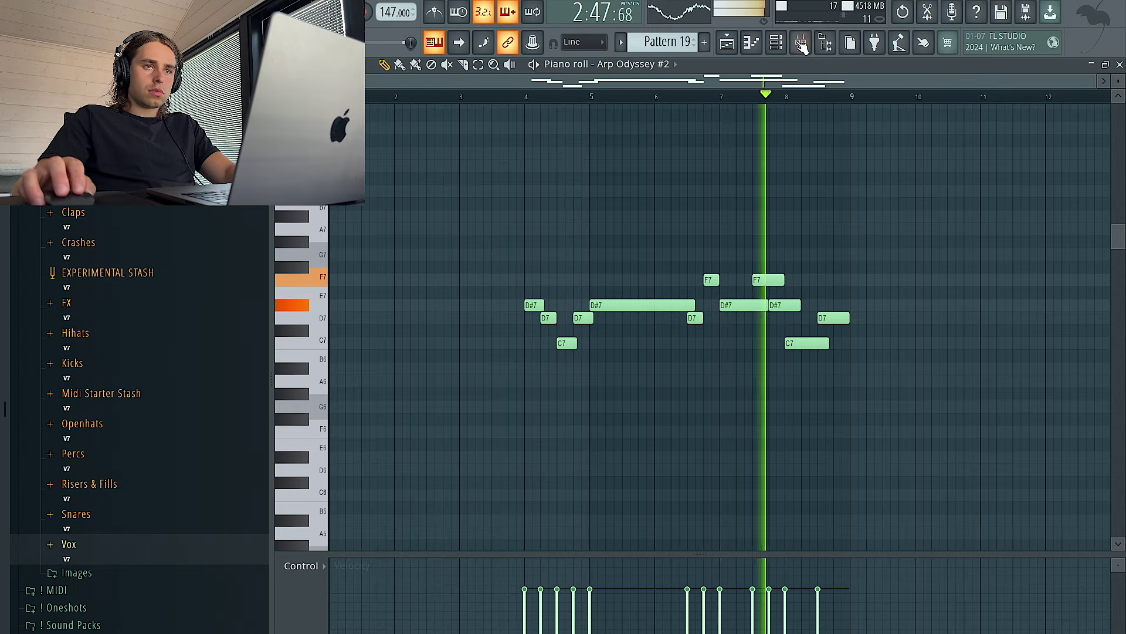
- Duplicate the last Pattern 6 clip on Track 10 to bar 105 and select bars 97 to 105 of the arrangement
key("F6")
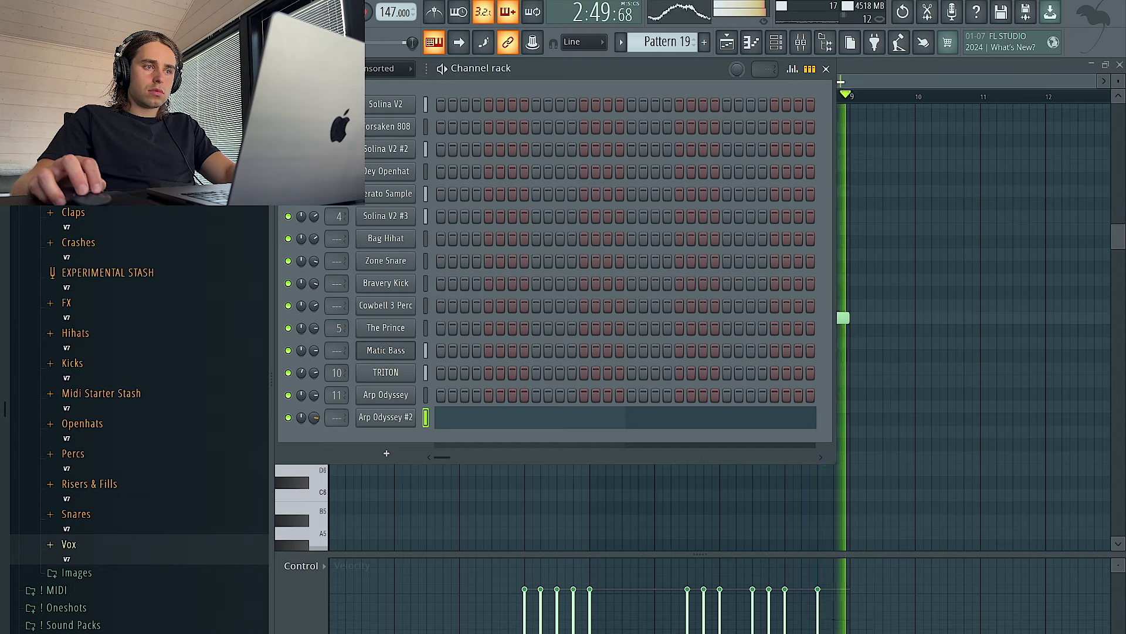
left_click(726, 42)
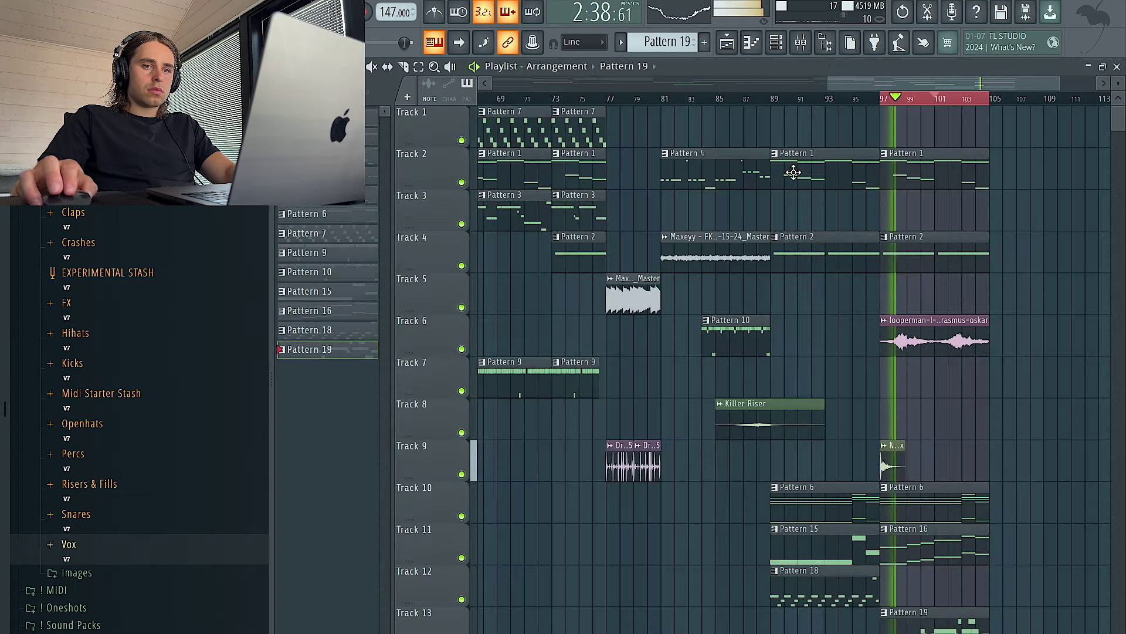
scroll(799, 193, "down", 3)
left_click_drag(971, 466, 934, 500)
key("ctrl+b")
scroll(939, 329, "right", 4)
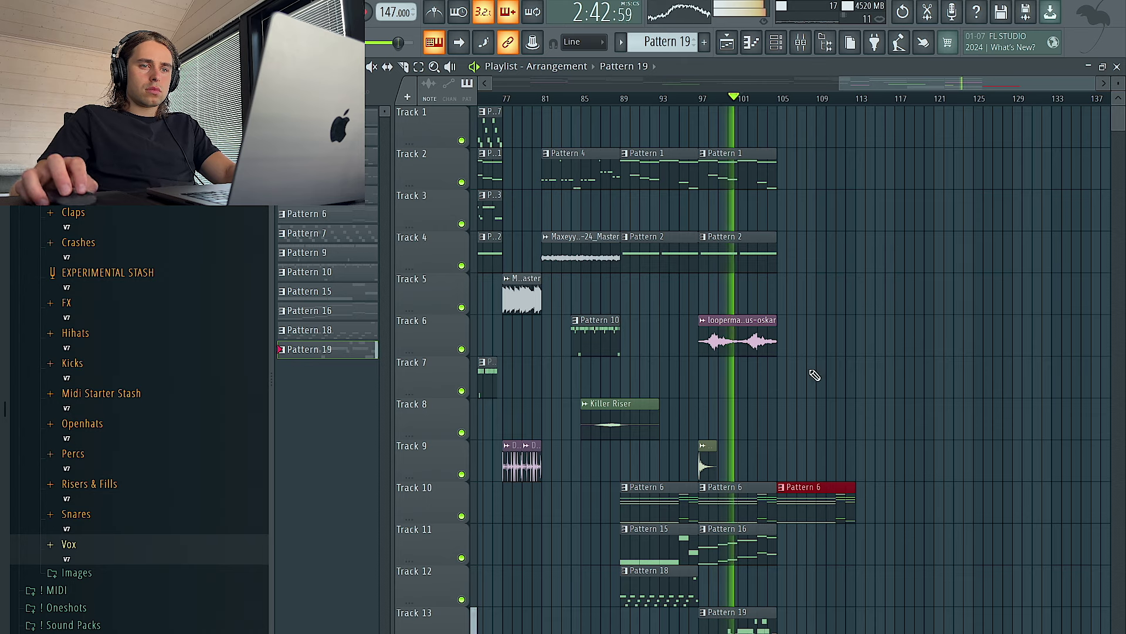
left_click(778, 103, "ctrl")
left_click_drag(779, 103, 704, 103)
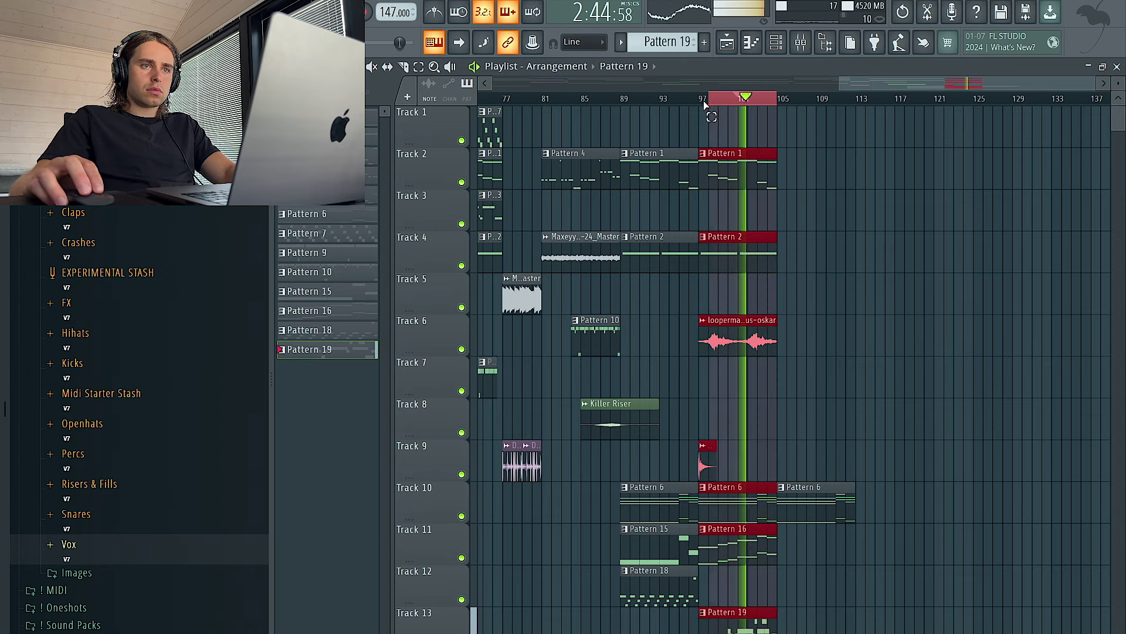
- Raise the short D7 note between bars 6 and 7 of the Arp Odyssey #2 melody to D#7
left_click(796, 46)
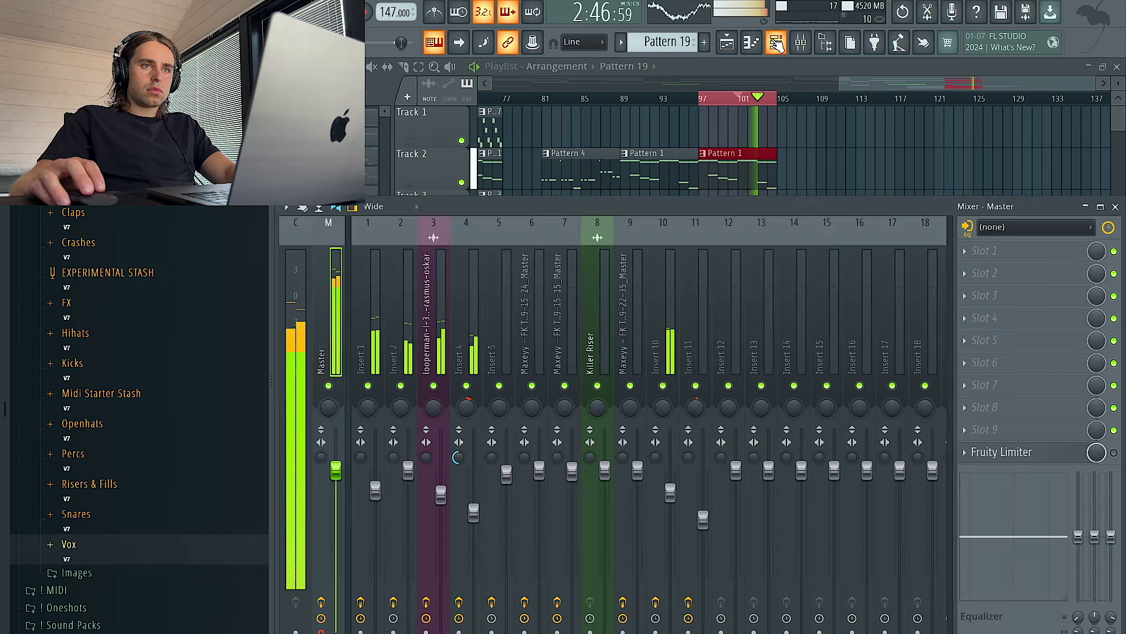
left_click(775, 42)
right_click(414, 408)
right_click(414, 409)
left_click(497, 416)
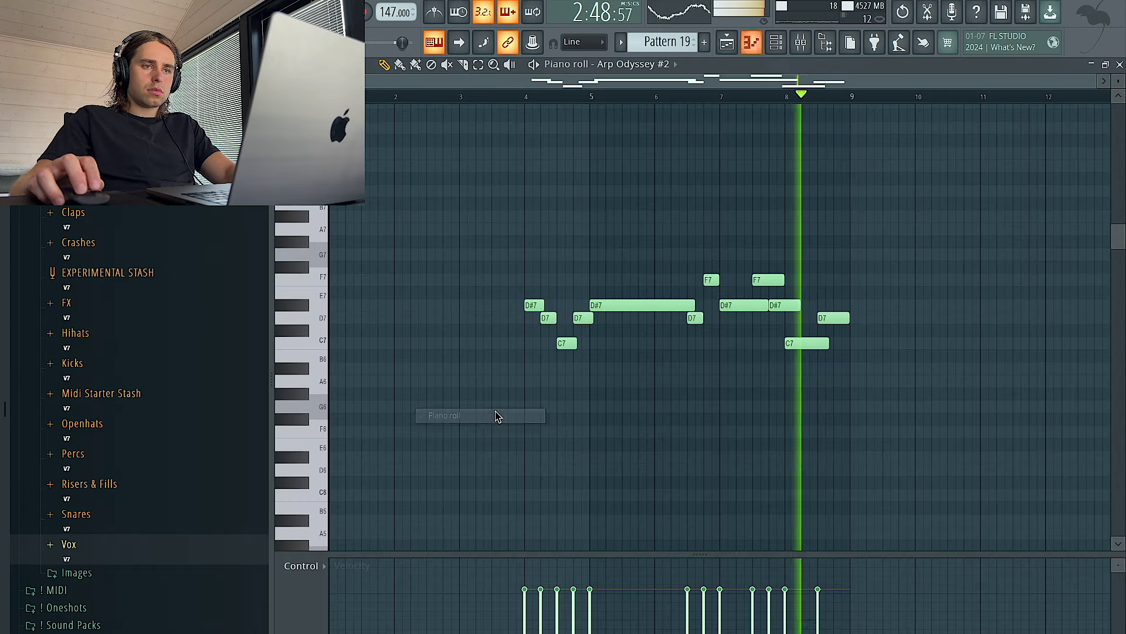
mouse_move(694, 317)
left_mouse_down()
mouse_move(693, 279)
mouse_move(691, 308)
mouse_move(674, 318)
left_mouse_up()
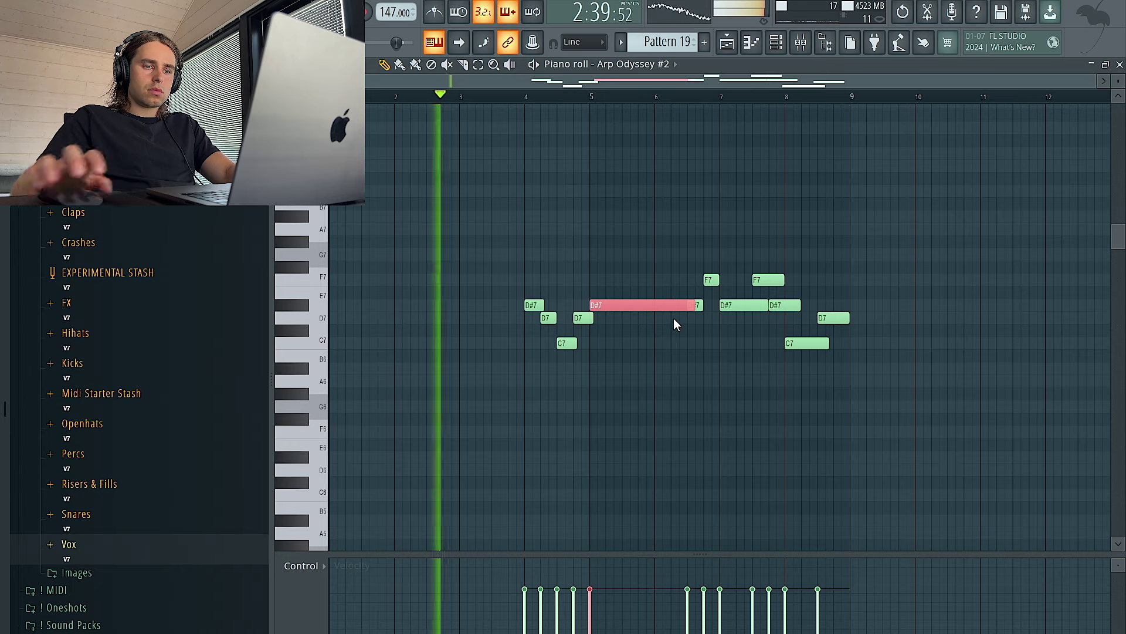
- Route the Arp Odyssey #2 channel to mixer Insert 12 and load ShaperBox 3 in the insert's slot 1
left_click(801, 42)
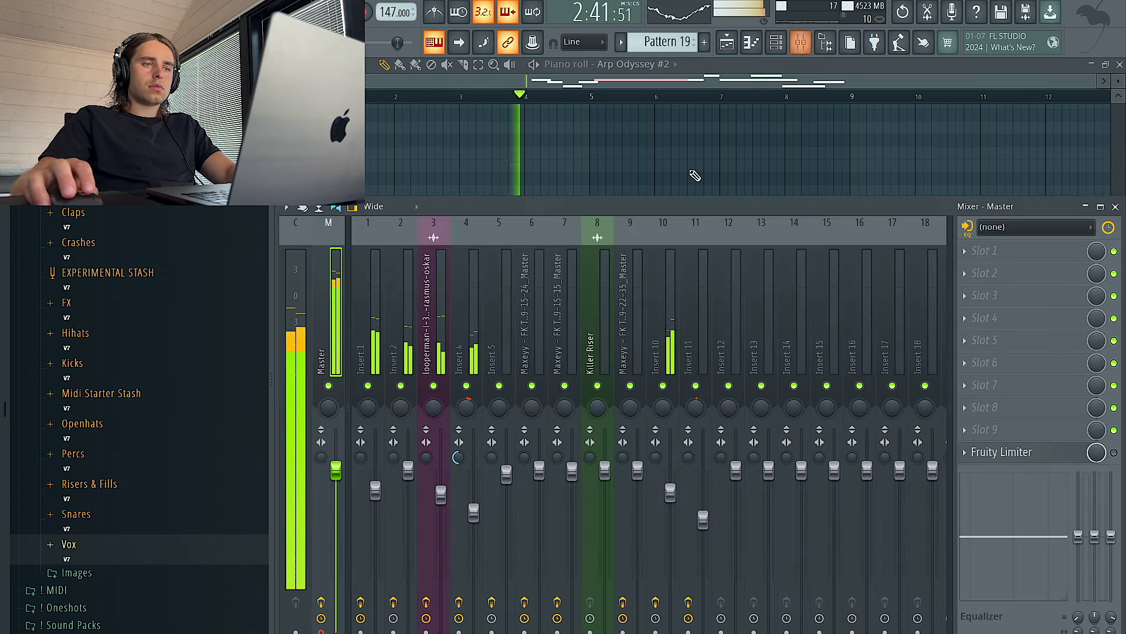
left_click(775, 43)
left_click_drag(338, 418, 338, 392)
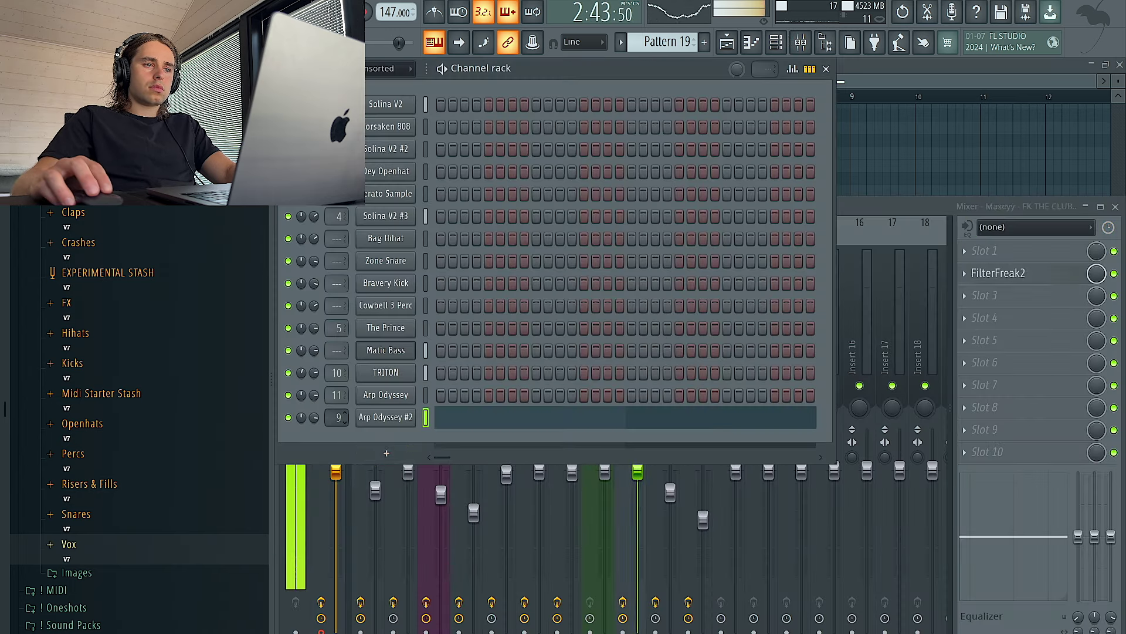
left_click(1009, 258)
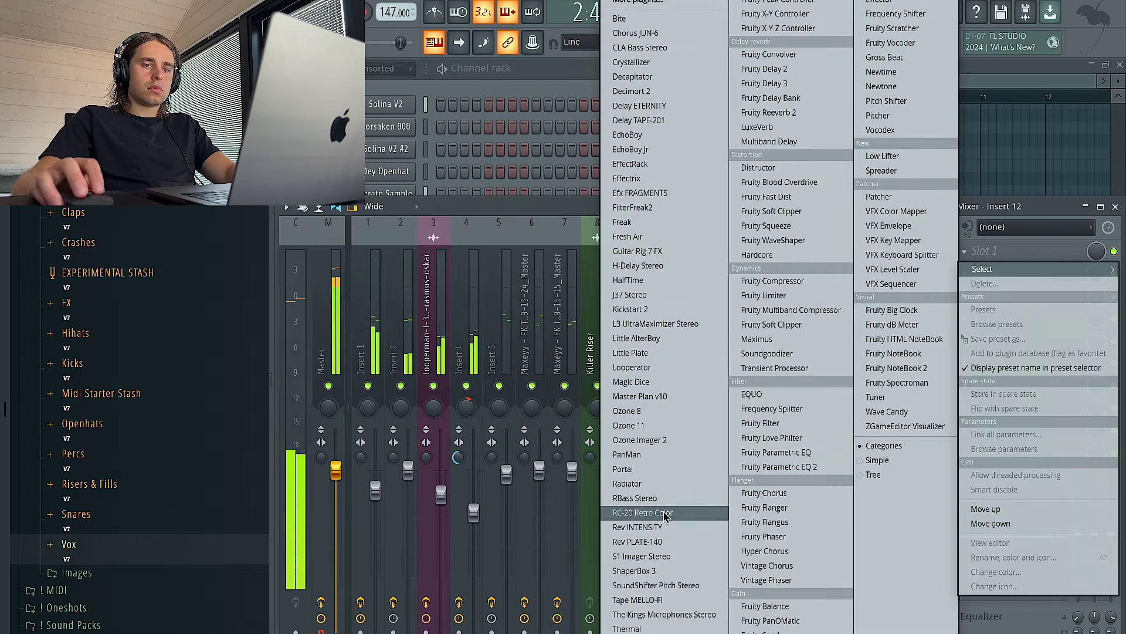
left_click(659, 571)
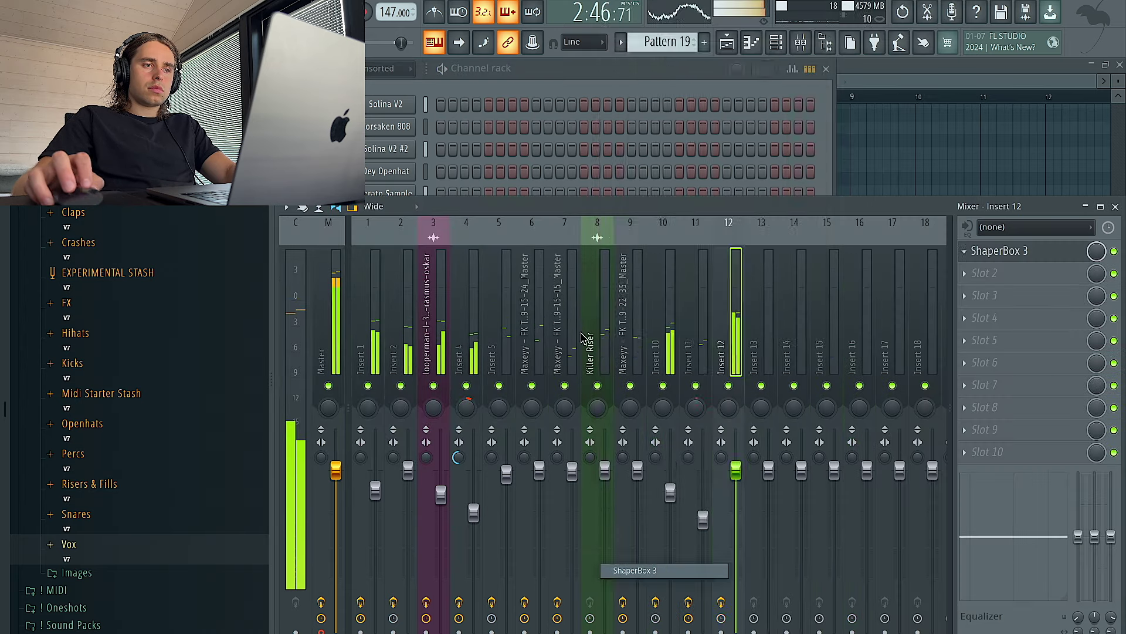
- Load the Panning Verb preset from ShaperBox 3's Pan & Width category, close the plugin and return to the Arp Odyssey #2 notes
left_click(411, 76)
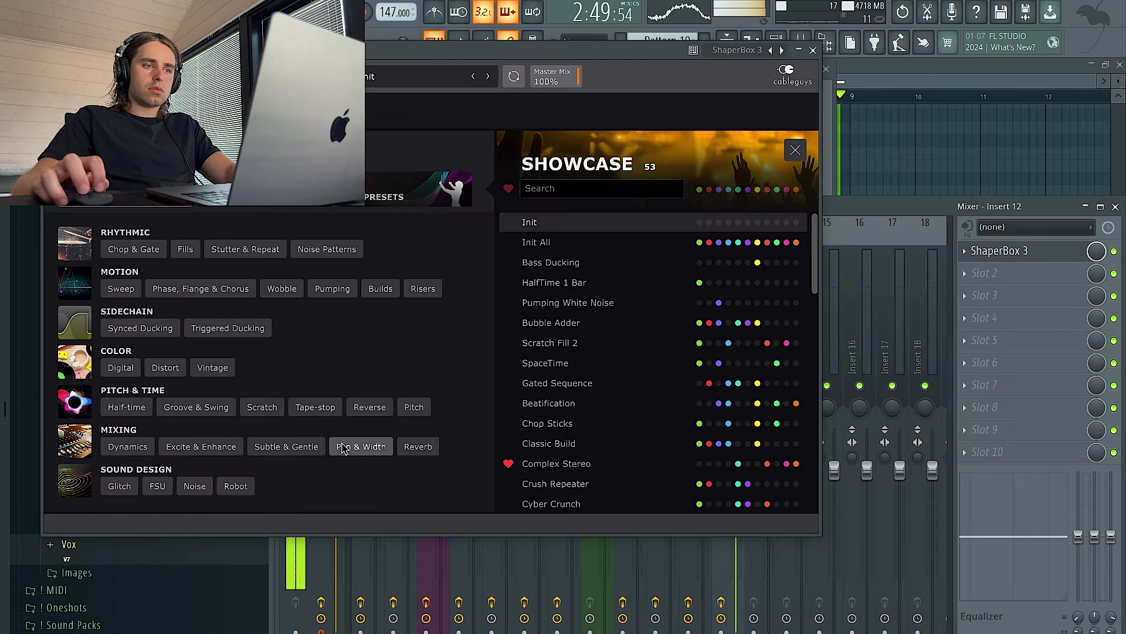
left_click(379, 447)
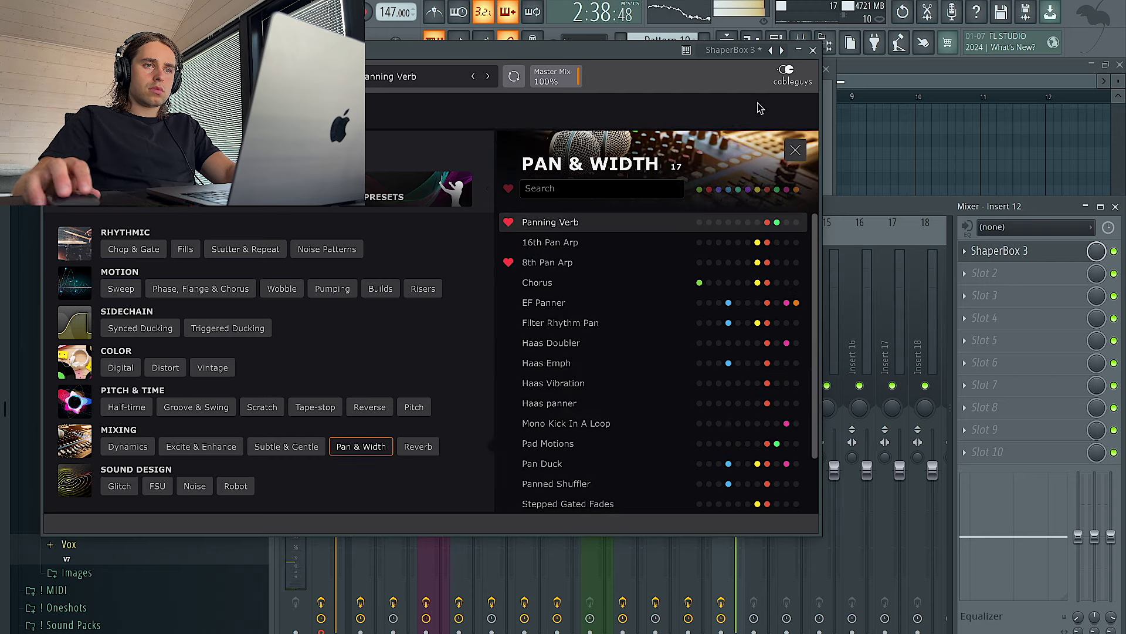
left_click(815, 51)
key("F7")
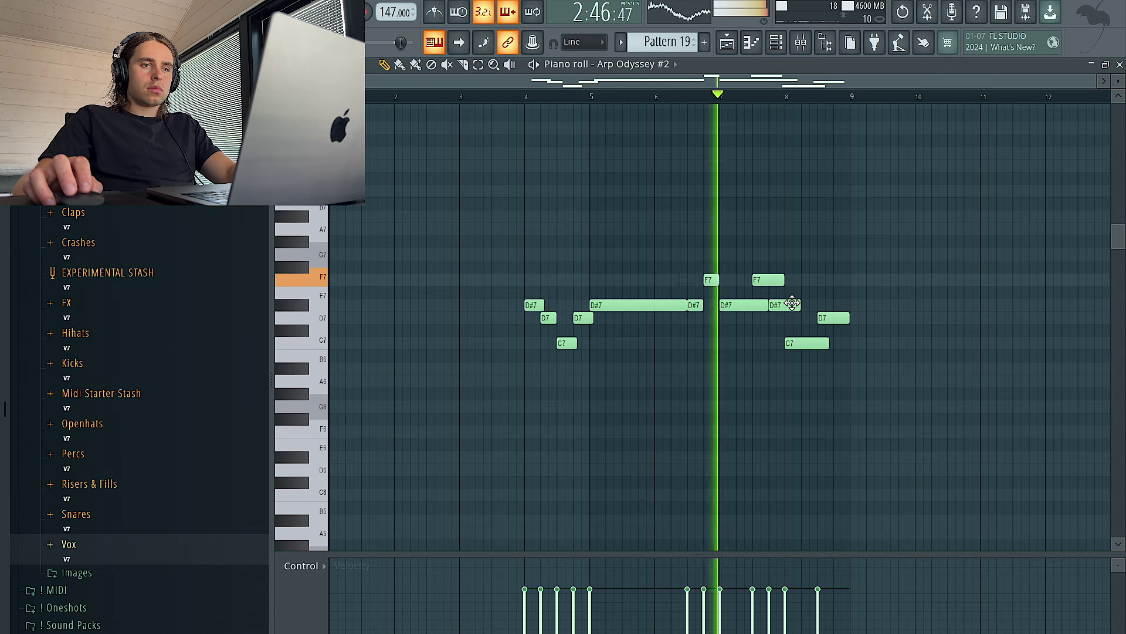
key("space")
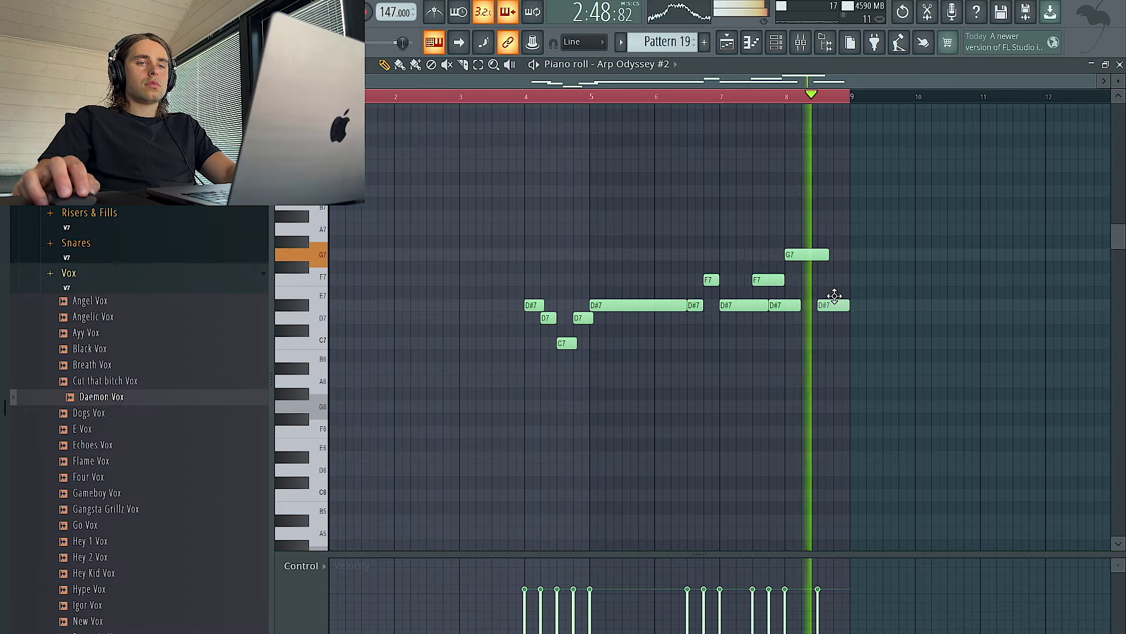
- Duplicate the Pattern 9 clip on Track 7 and the Pattern 3 clip on Track 3 from bar 105 to bar 113
key("F5")
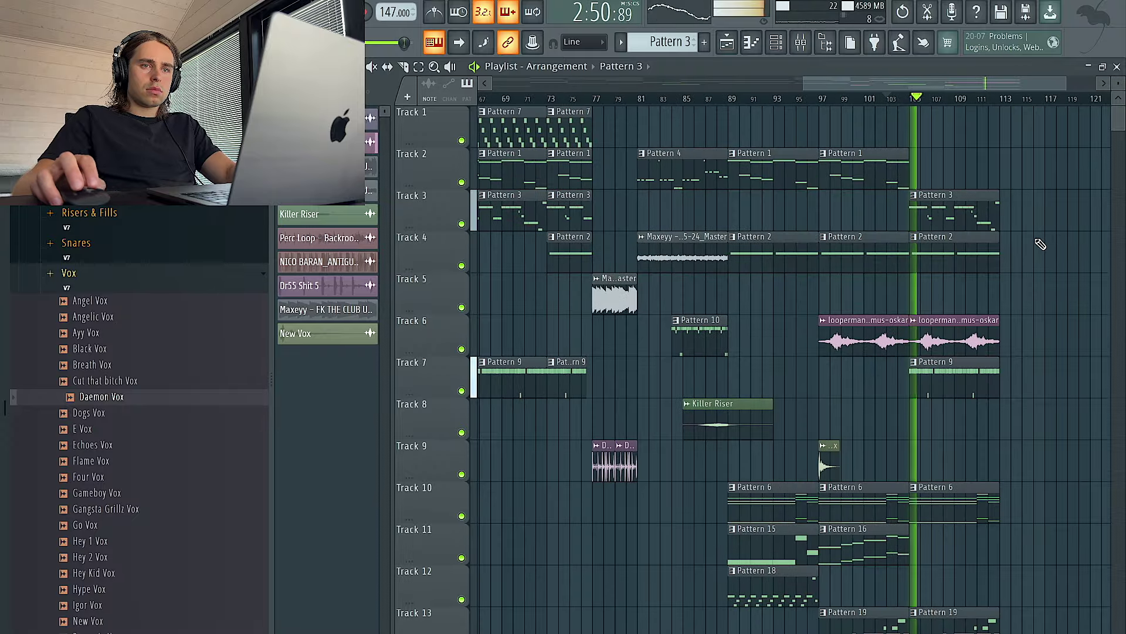
left_click(919, 379, "ctrl")
key("ctrl+b")
left_click(854, 216, "ctrl")
key("ctrl+b")
key("F6")
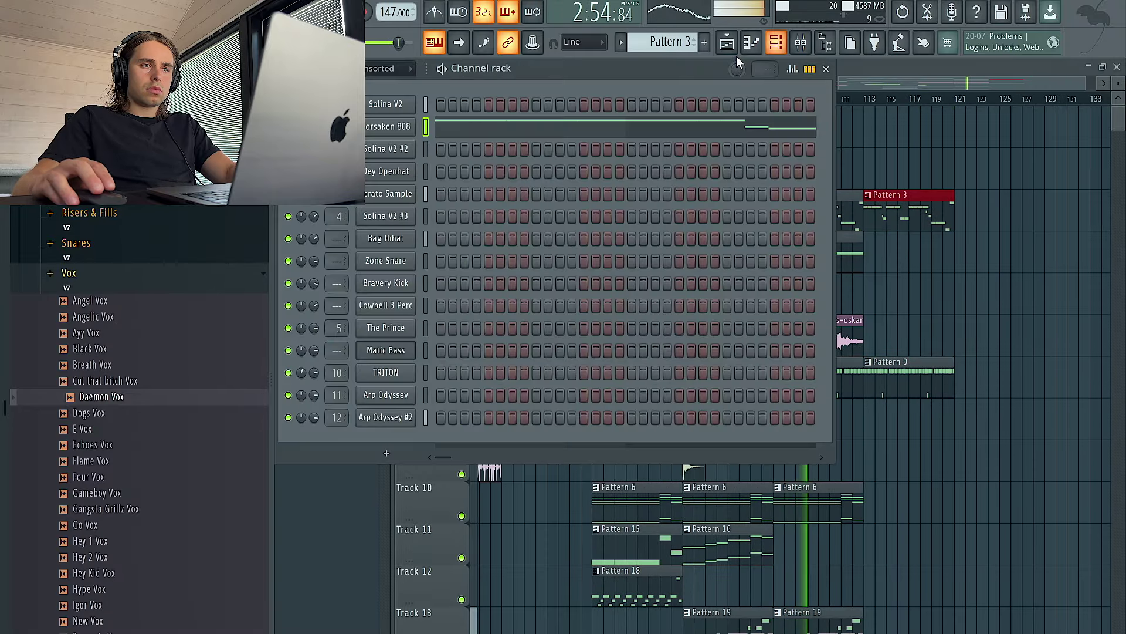
key("F6")
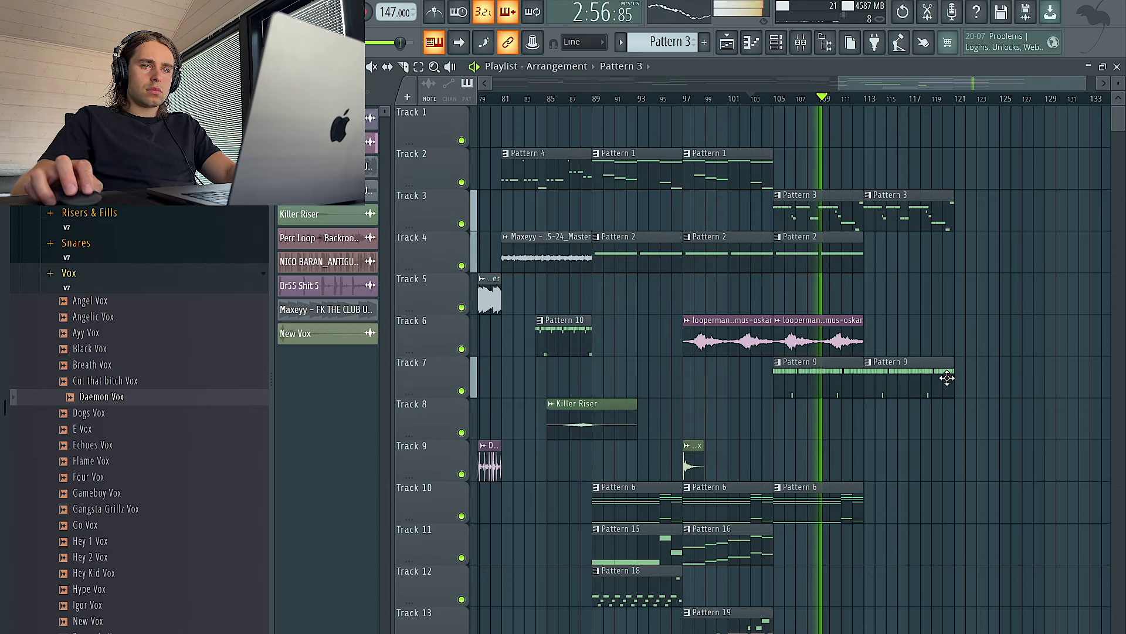
- Duplicate the looperman audio clip on Track 6, Pattern 2 on Track 4 and Pattern 6 on Track 10 to bar 113
left_click(844, 332, "ctrl")
key("ctrl+b")
left_click(845, 252, "ctrl")
key("ctrl+b")
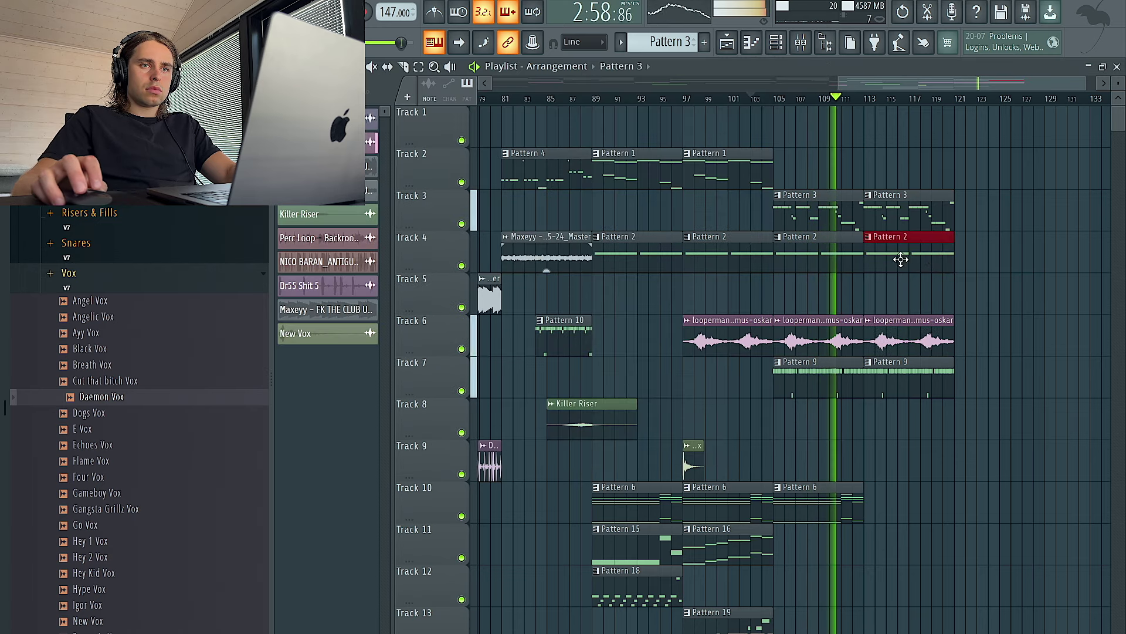
left_click(845, 508, "ctrl")
key("ctrl+b")
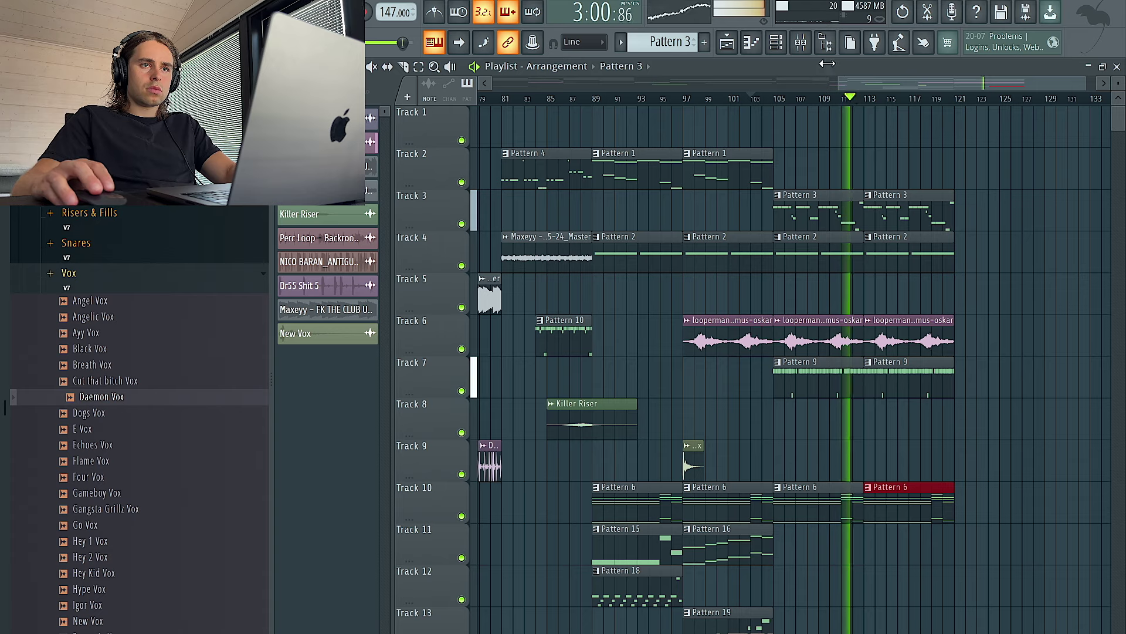
left_click(778, 46)
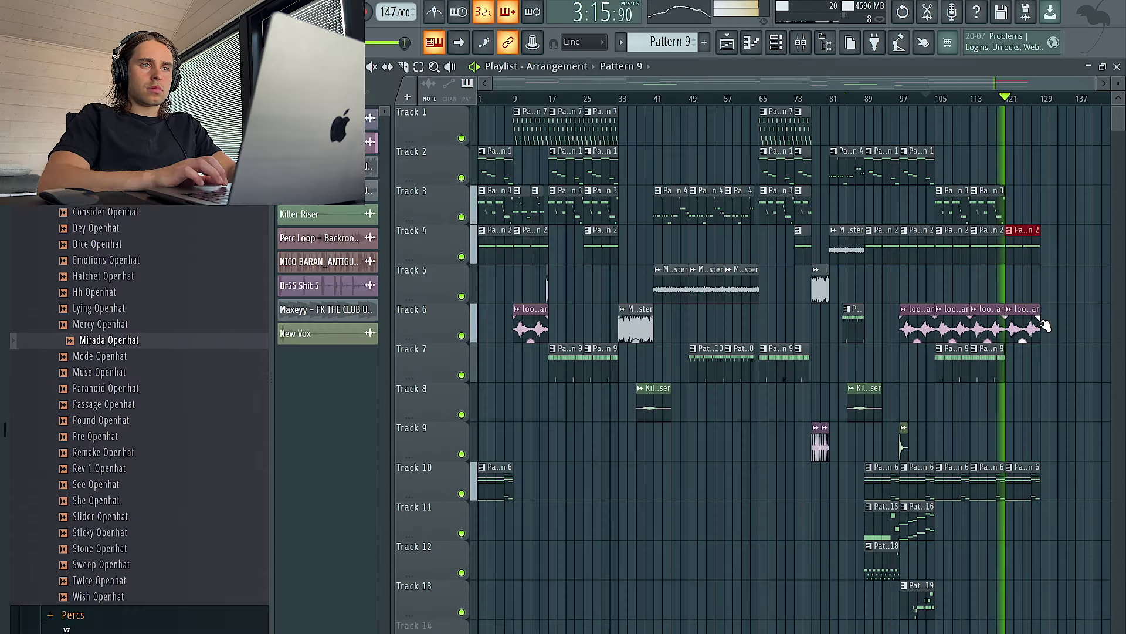
- Review the whole arrangement from its opening bars during playback, checking which clips sit in each section
scroll(1045, 325, "up", 3)
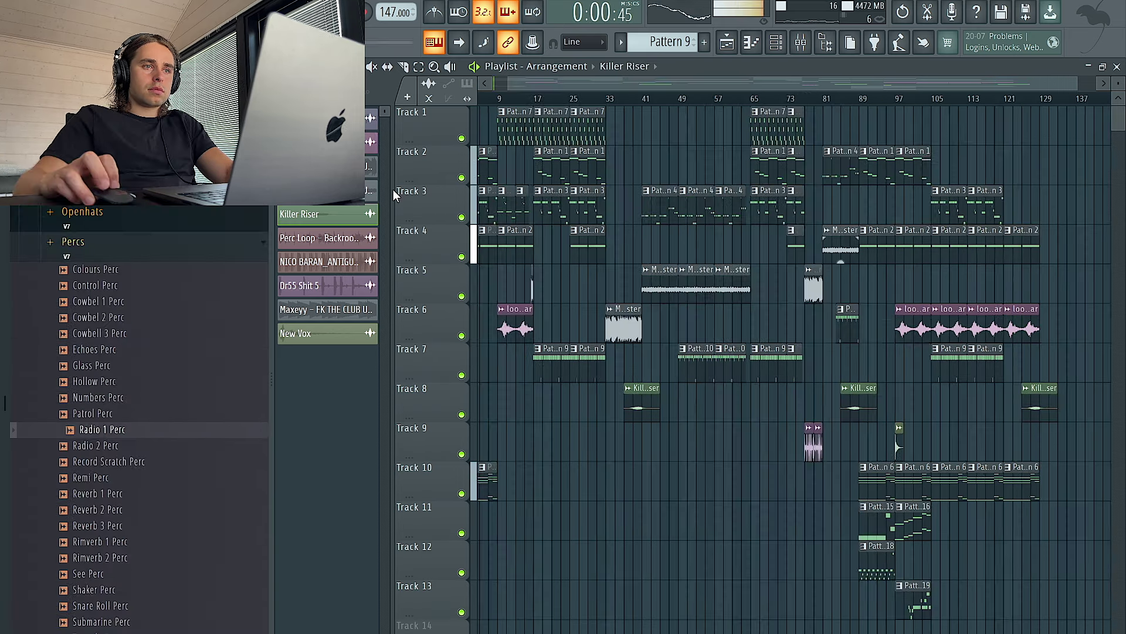
scroll(502, 338, "up", 4)
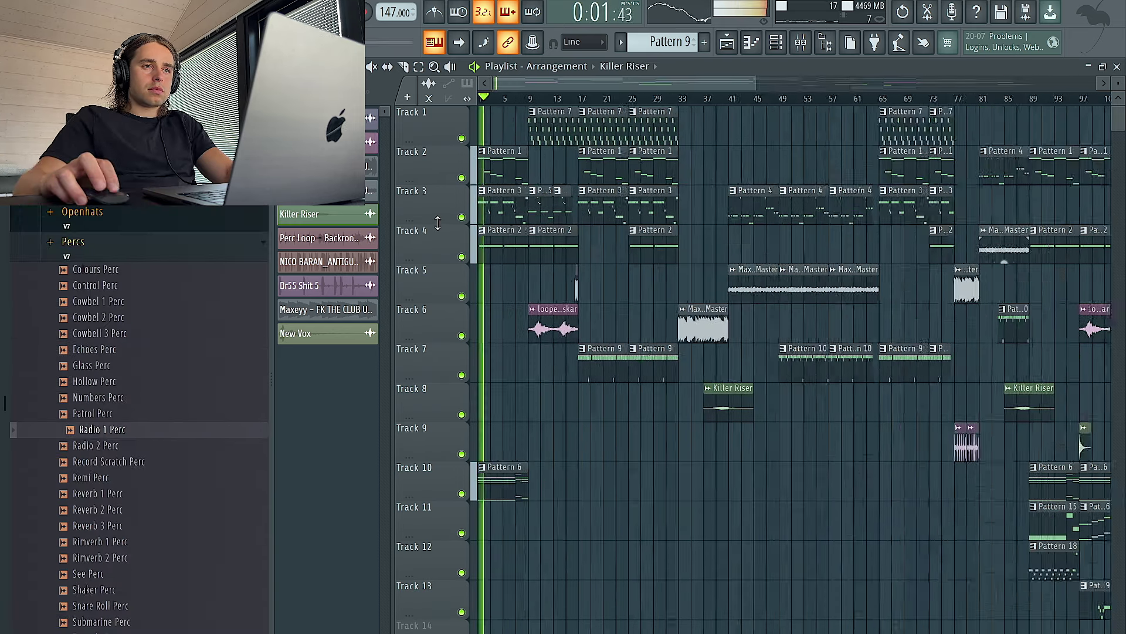
scroll(505, 334, "down", 3)
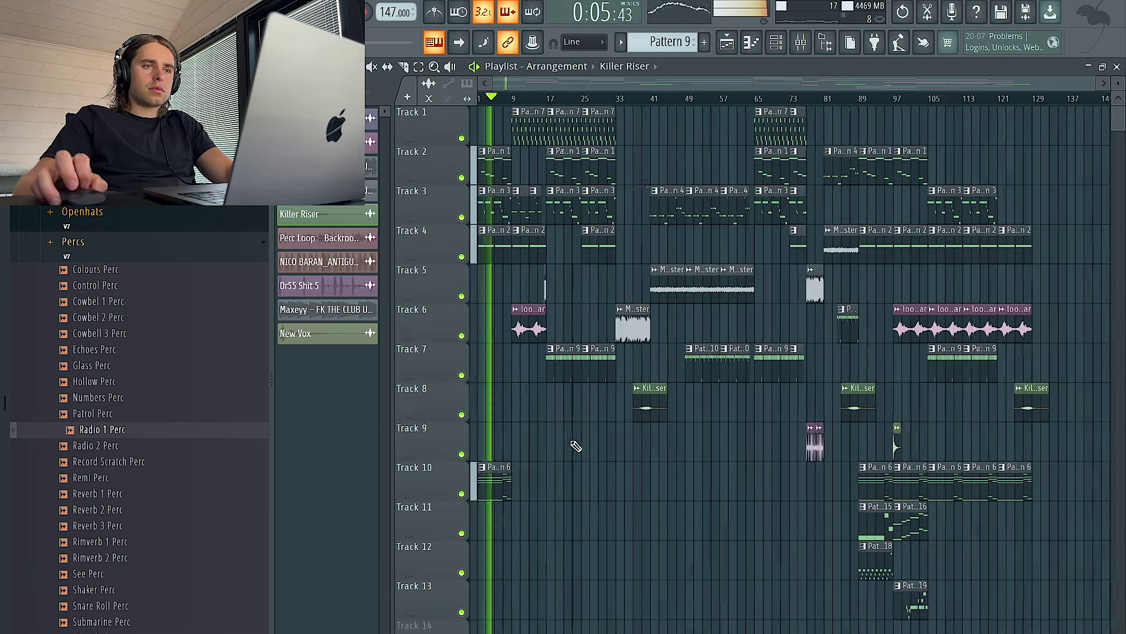
scroll(446, 322, "up", 4)
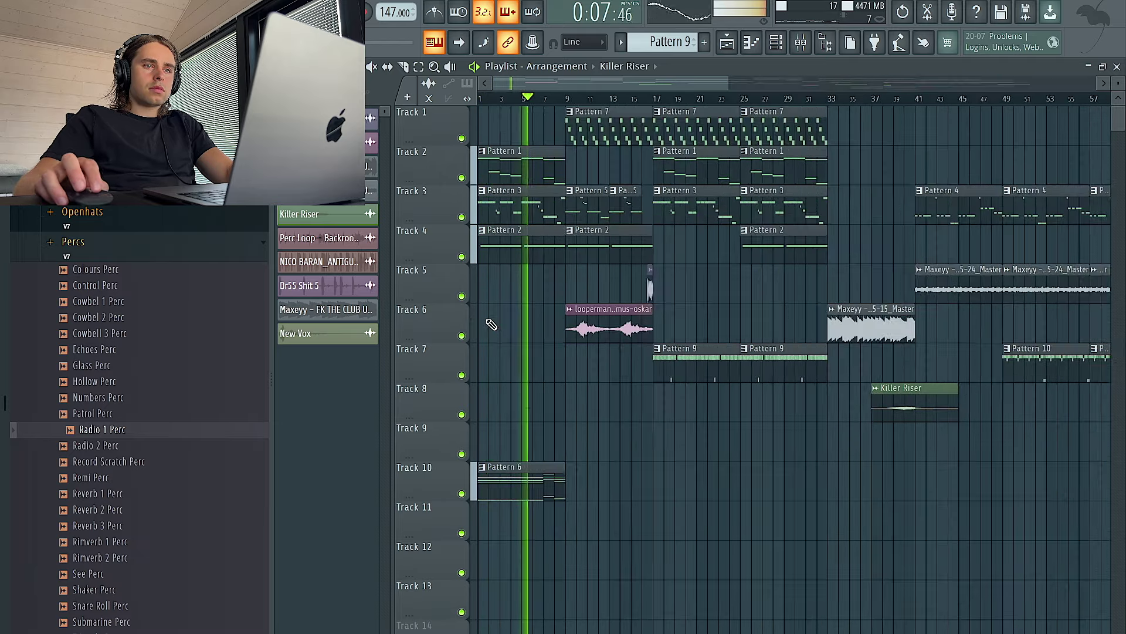
scroll(587, 380, "down", 2)
scroll(563, 379, "up", 1)
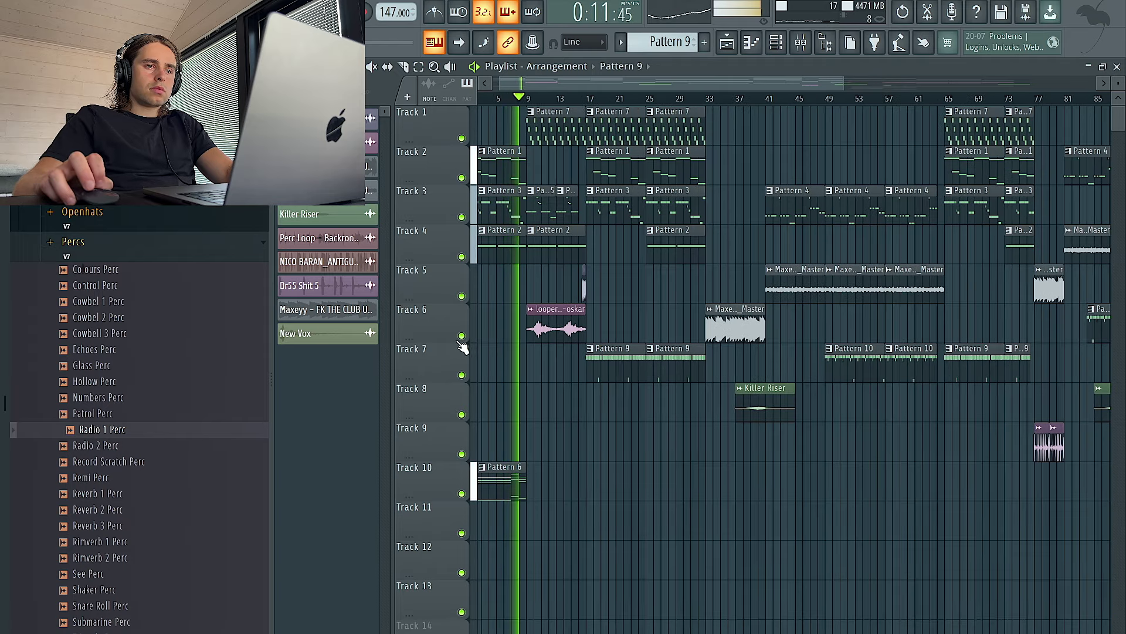
scroll(462, 348, "up", 3)
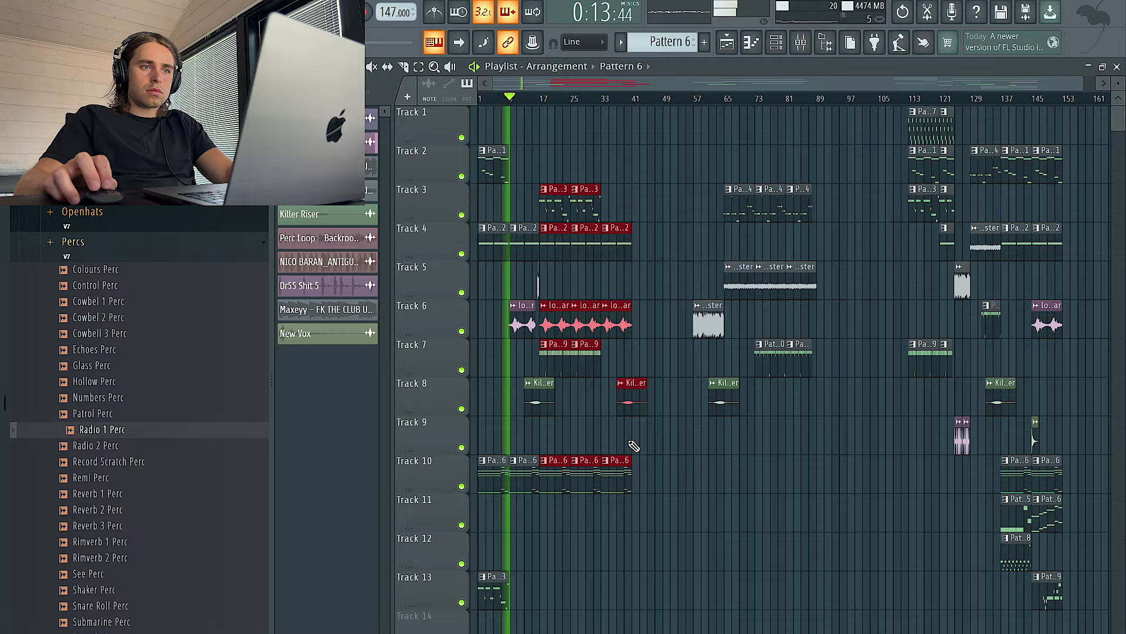
- Clear the clip selection and move the two Pattern 3 clips spanning bars 17 to 33 from Track 3 down to Track 13
scroll(491, 359, "up", 4)
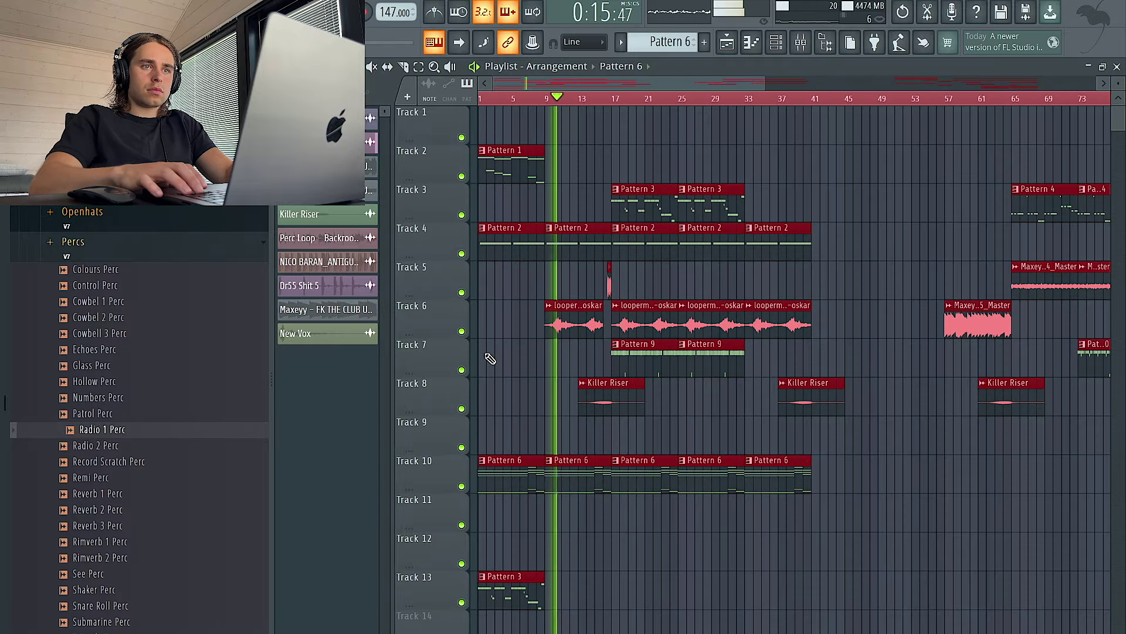
left_click(490, 359)
left_click_drag(714, 201, 637, 200)
key("shift+Down")
key("shift+Down")
key("shift+Down")
key("shift+Down")
key("shift+Down")
key("shift+Down")
key("shift+Down")
key("shift+Down")
key("shift+Down")
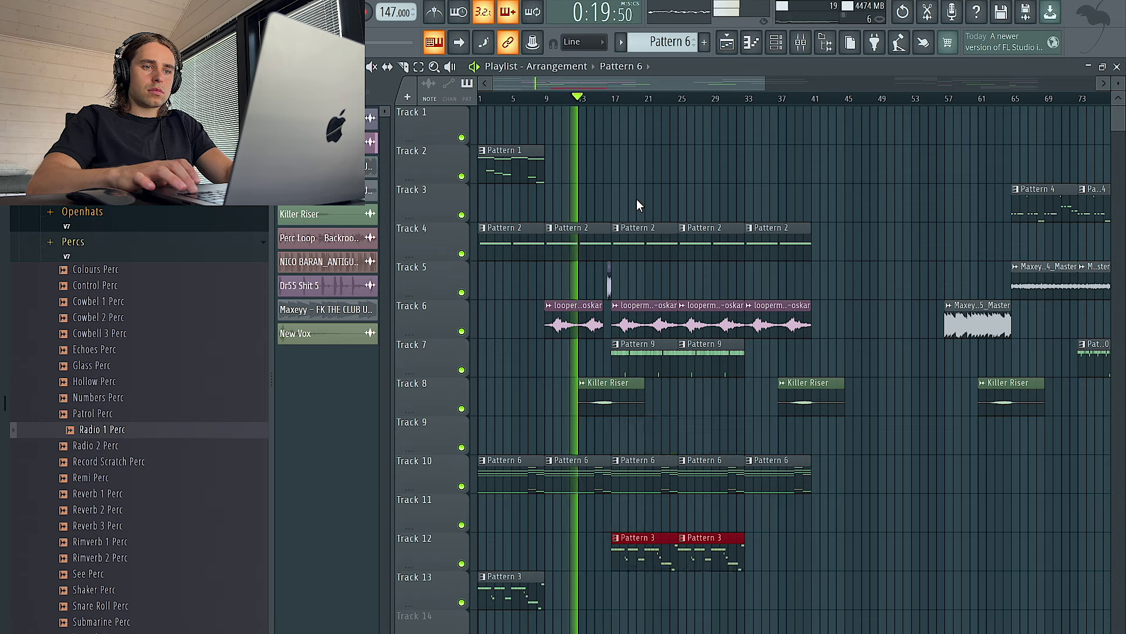
key("shift+Down")
- Move the two Pattern 9 clips spanning bars 17 to 33 from Track 7 down to Track 14
left_click_drag(730, 360, 649, 354)
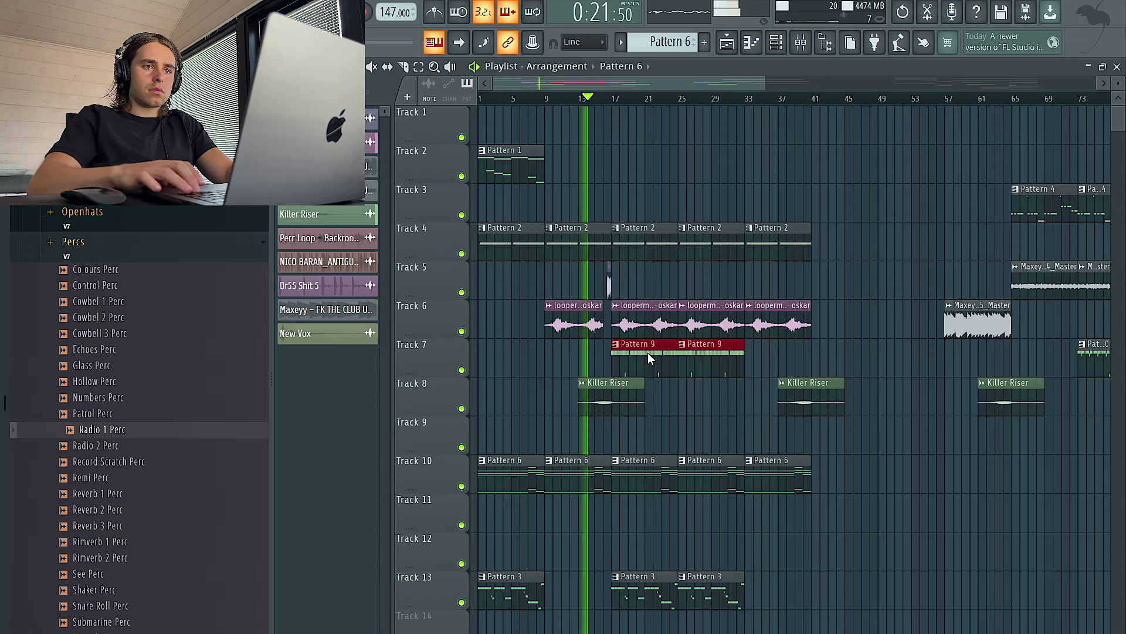
key("shift+Down")
key("shift+Down")
key("shift+Down")
key("shift+Down")
key("shift+Down")
key("shift+Down")
key("shift+Down")
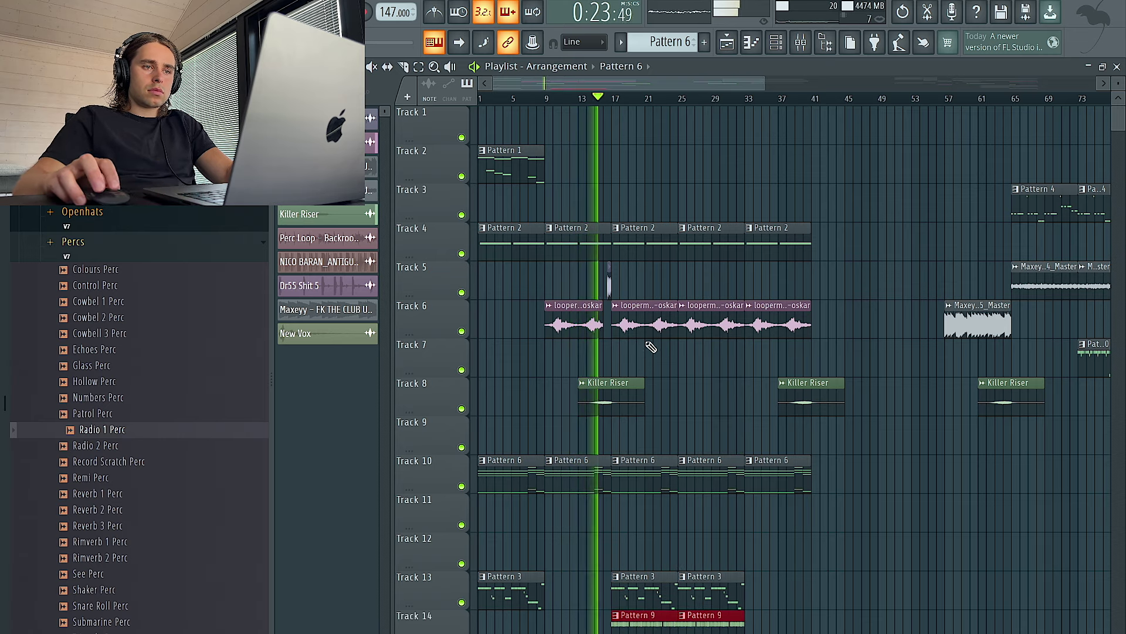
scroll(590, 299, "up", 5)
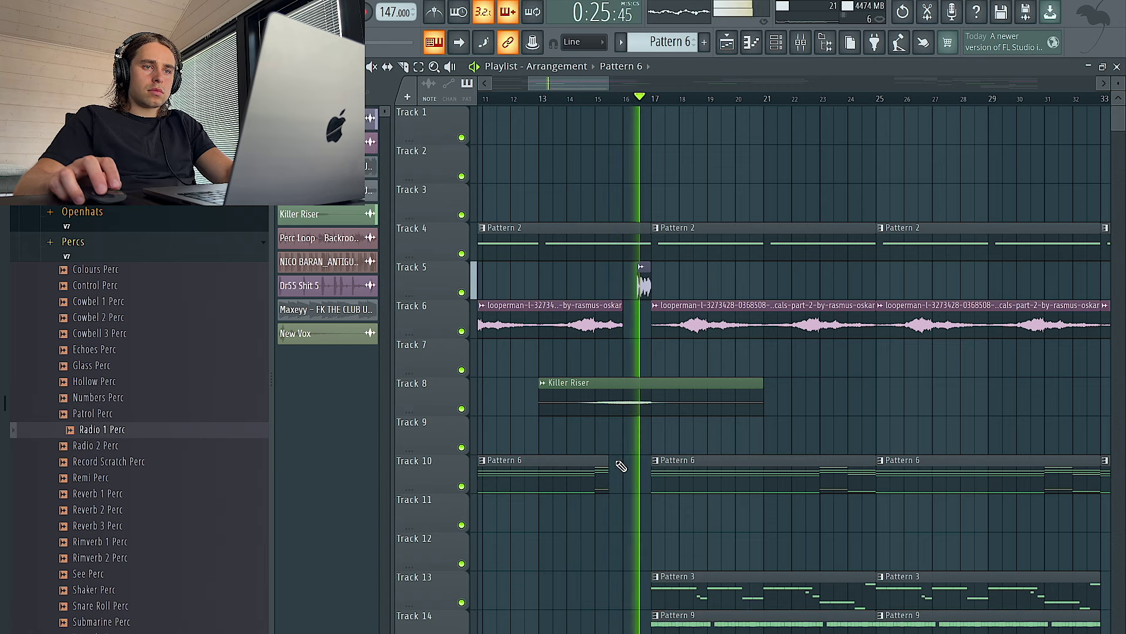
scroll(632, 446, "down", 5)
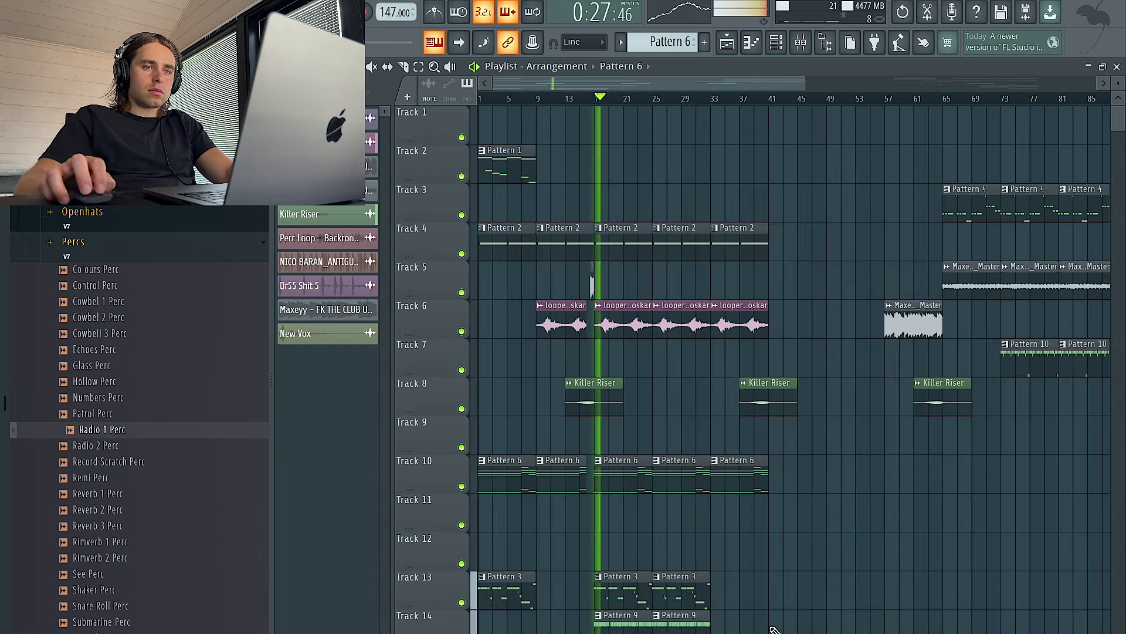
- Delete the looperman clips at bars 17 and 33, the Killer Riser at bar 37, and the Pattern 2 and Pattern 6 clips at bar 33
left_click_drag(775, 624, 468, 565)
right_click(642, 336)
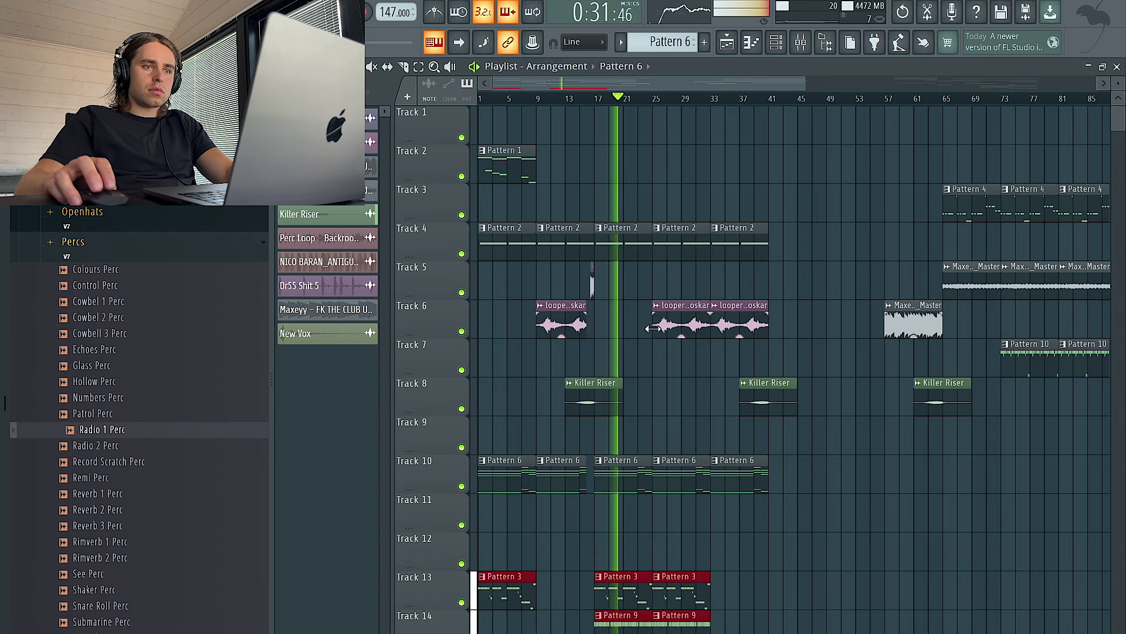
right_click(757, 399)
right_click(745, 322)
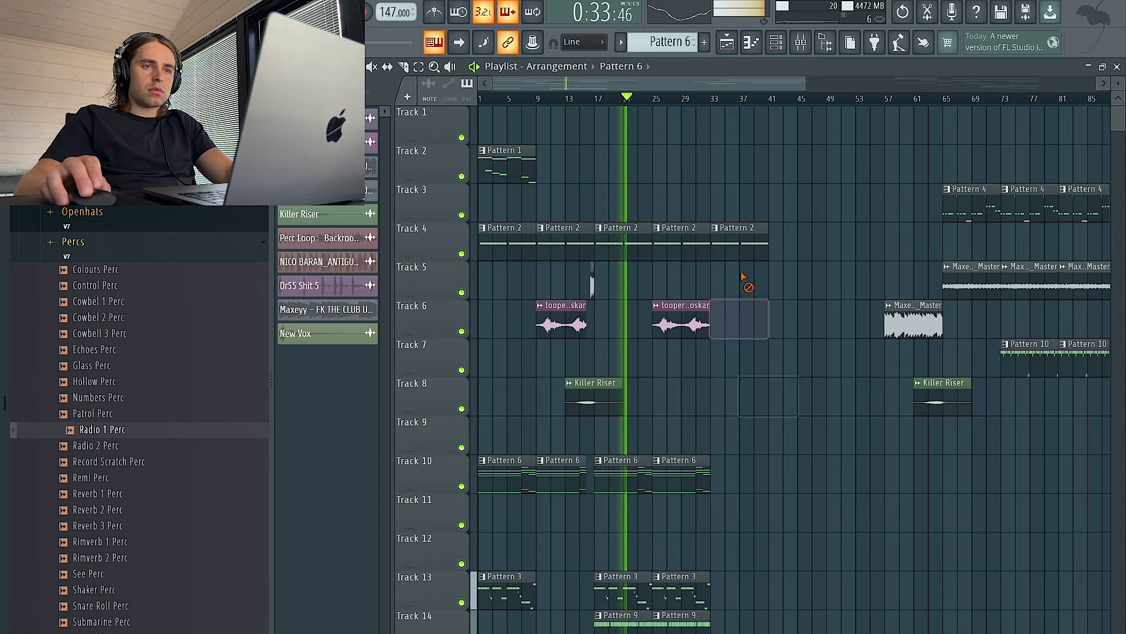
right_click(745, 243)
- Move the opening Pattern 1 clip up to Track 1 and the Pattern 2 clips up to Track 3
left_click_drag(728, 259, 482, 161)
key("shift+Up")
scroll(660, 383, "down", 3)
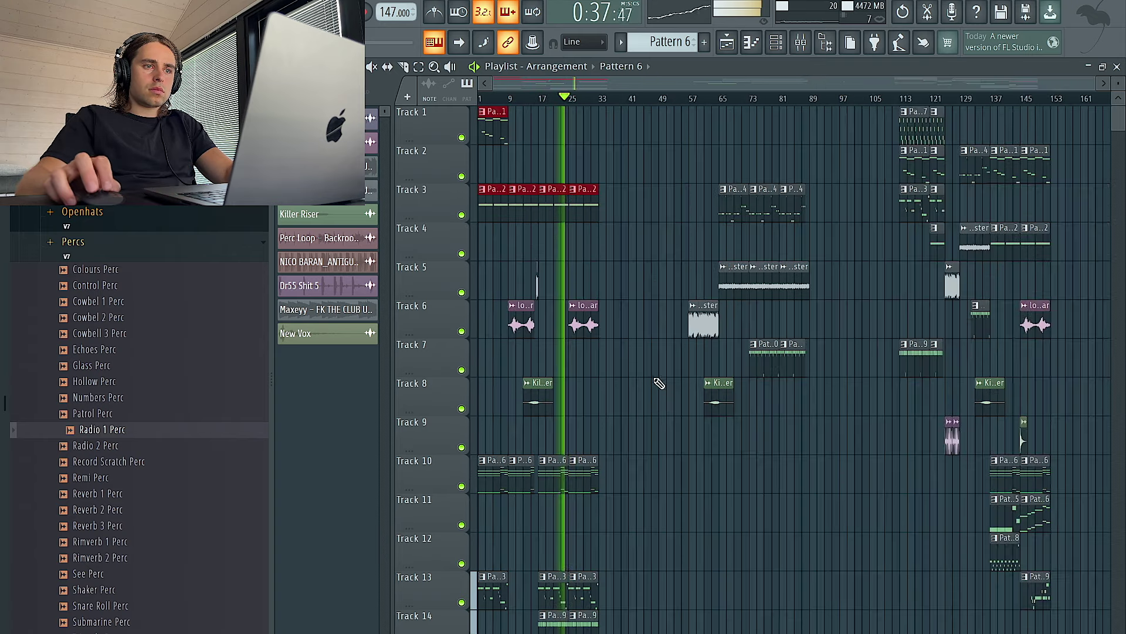
scroll(684, 284, "up", 3)
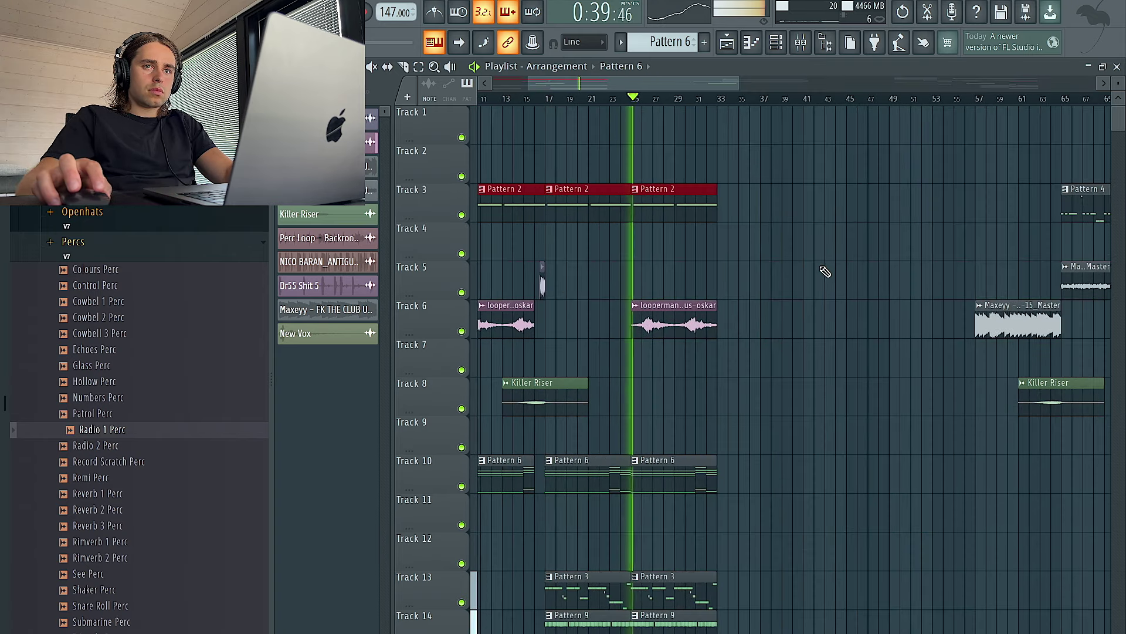
- Shift the opening section's audio, riser and Pattern 6 clips up one track, and its Pattern 3 and Pattern 9 clips up to Tracks 11 and 12
left_click_drag(774, 528, 485, 297)
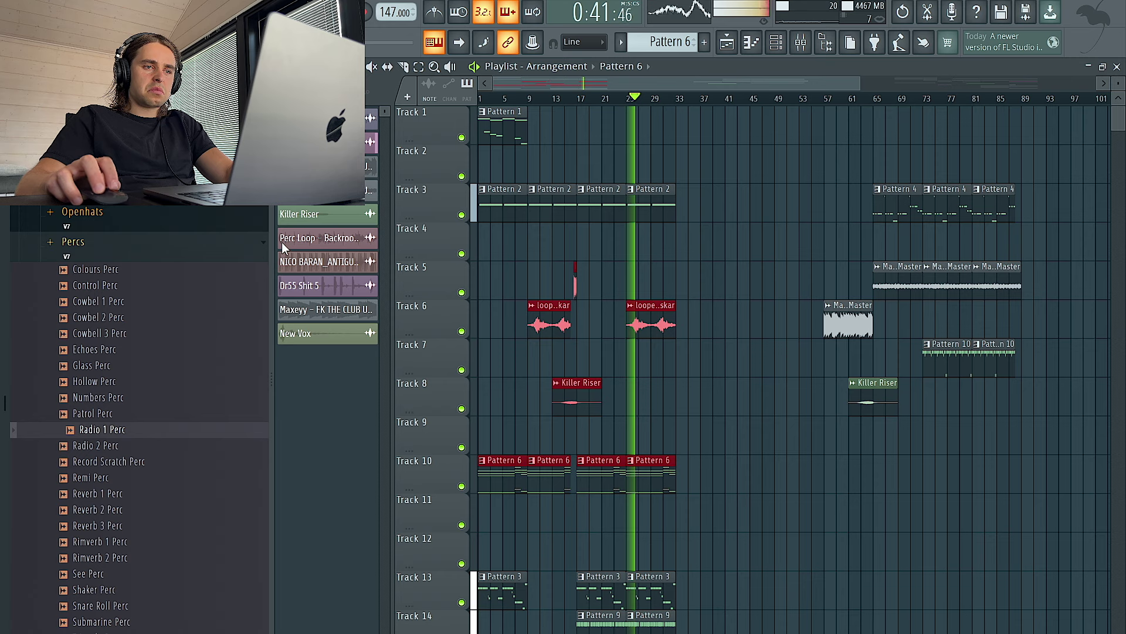
key("shift+Up")
left_click_drag(729, 629, 433, 575)
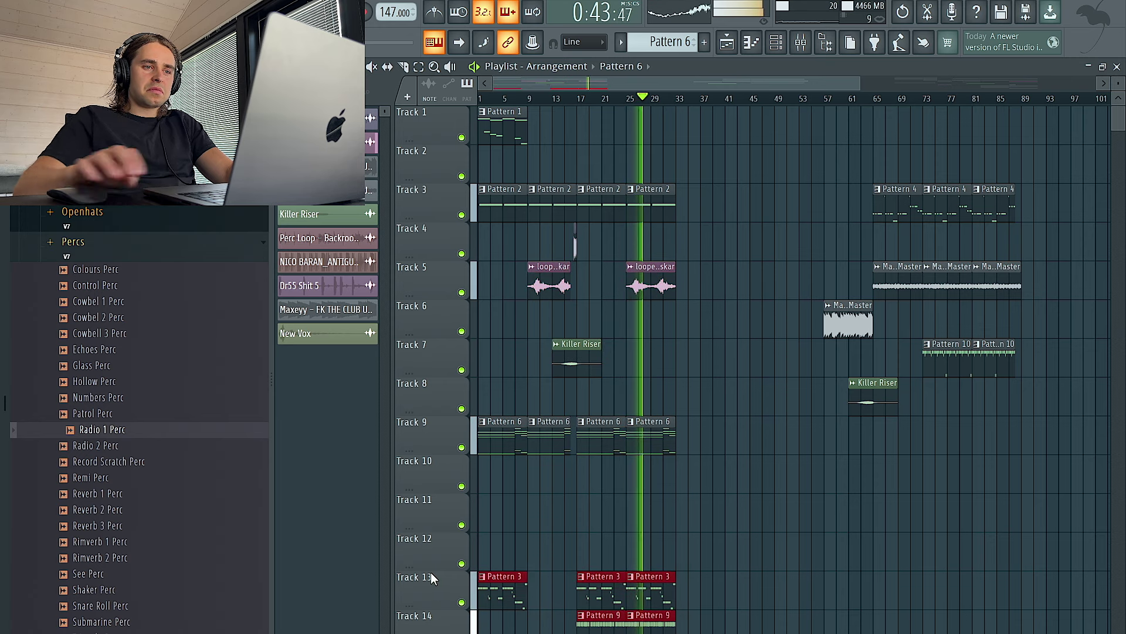
key("shift+Up")
key("shift+Up")
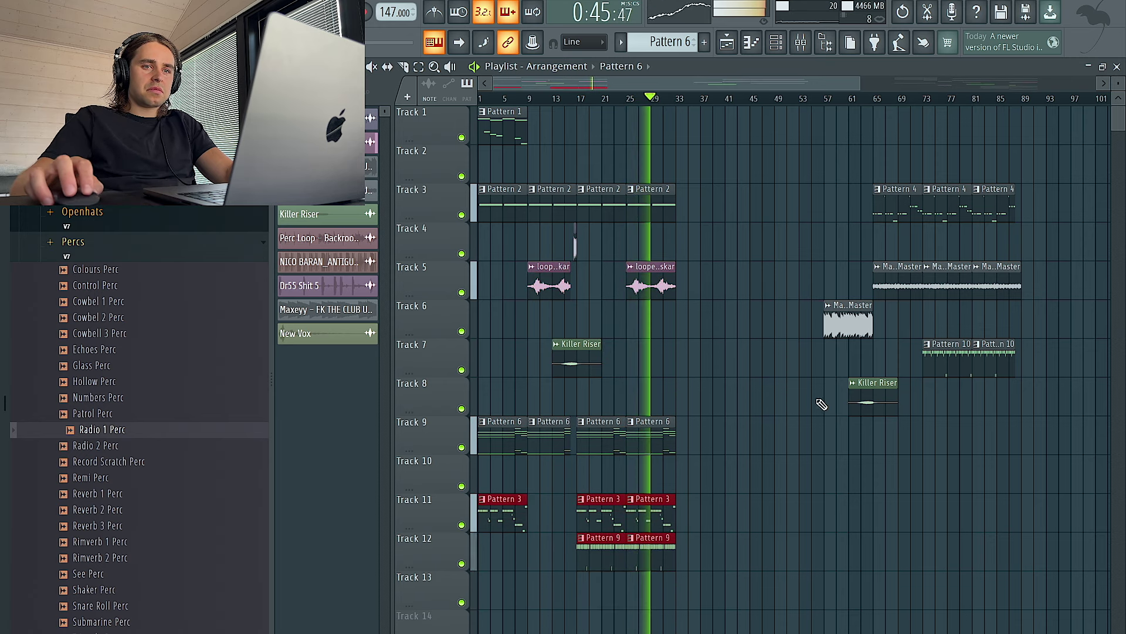
- Move the later Killer Riser to bar 29 on Track 7, the Maxeyy audio on Track 5 to bar 33, and the Pattern 4 clips earlier
left_click_drag(881, 389, 671, 351)
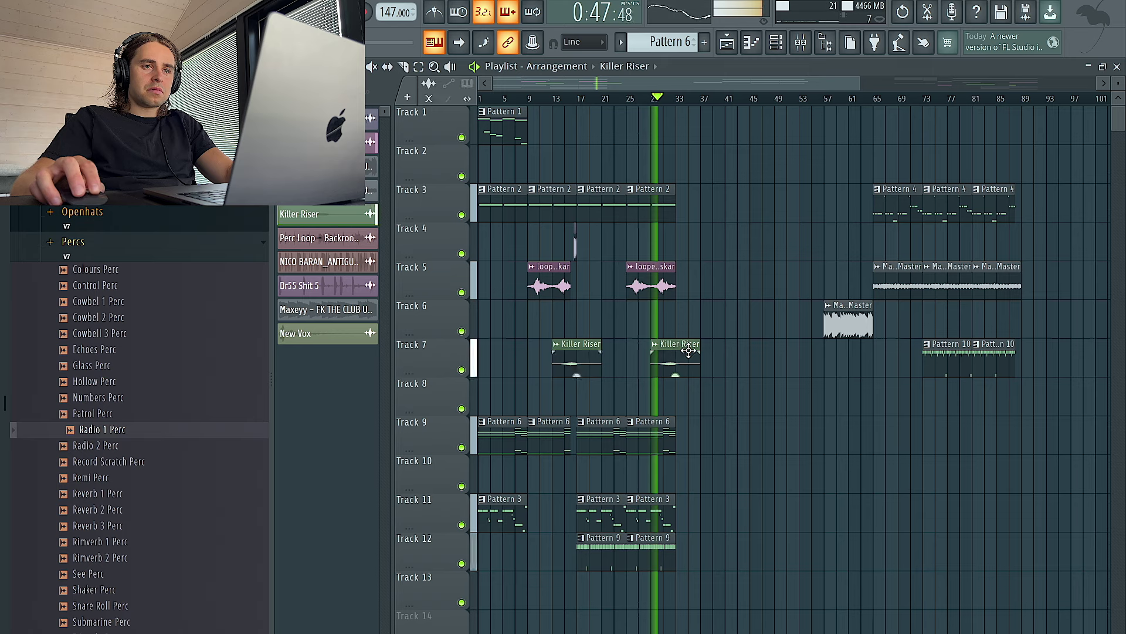
left_click_drag(942, 282, 697, 279)
left_click_drag(883, 226, 707, 216)
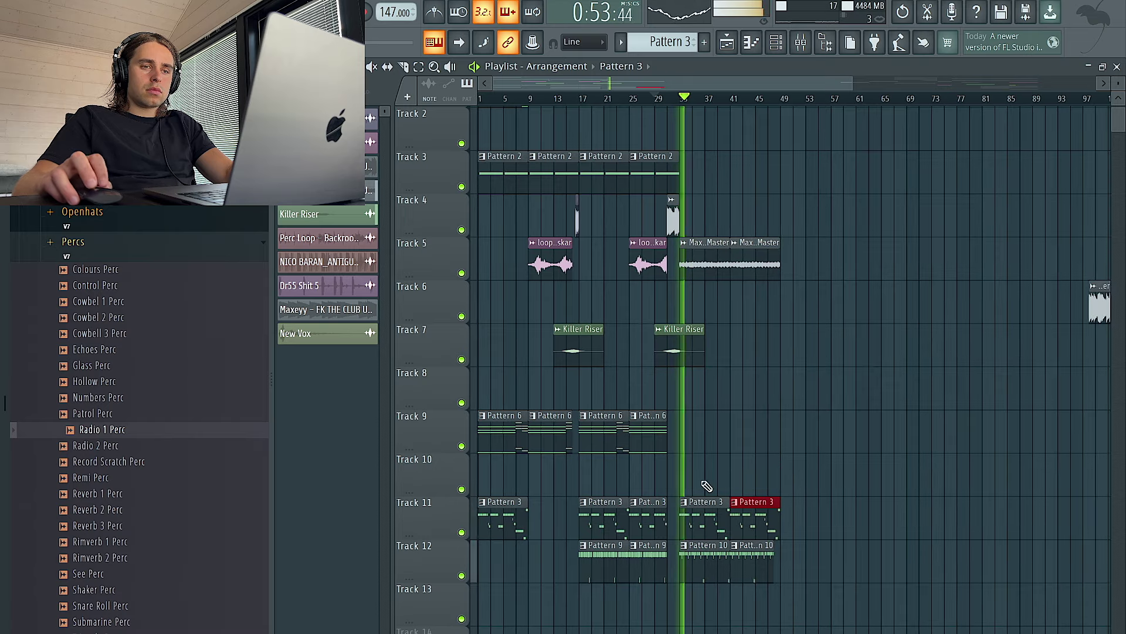
- Undo the Pattern 3 clips added on Track 11 from bar 33
scroll(726, 477, "up", 3)
scroll(720, 492, "down", 3)
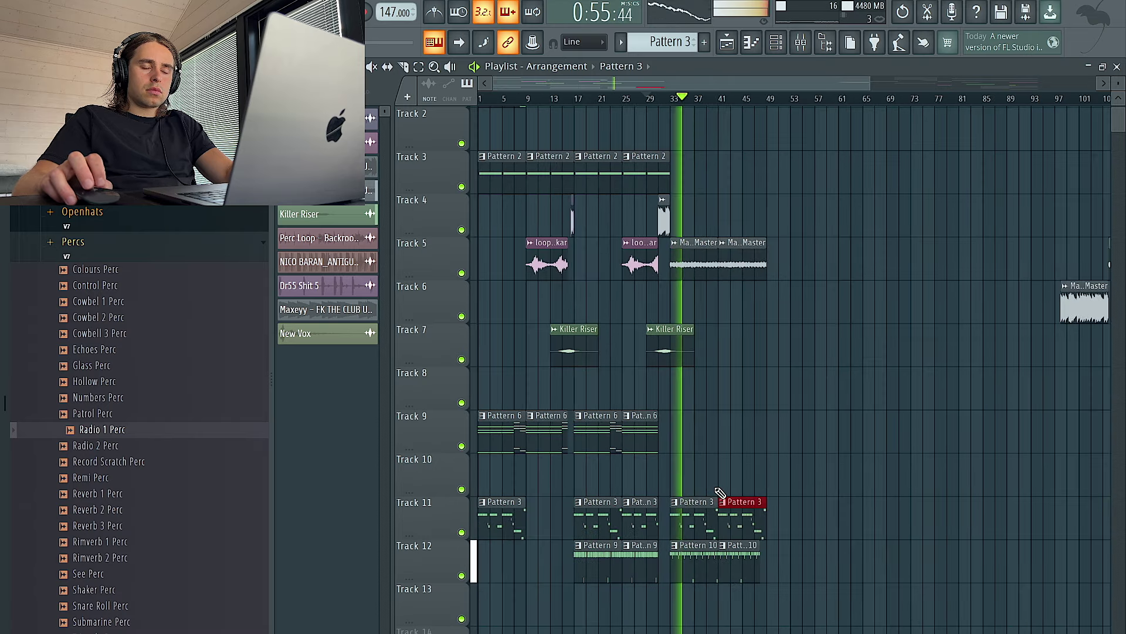
key("super+z")
key("super+z")
key("super+z")
key("super+z")
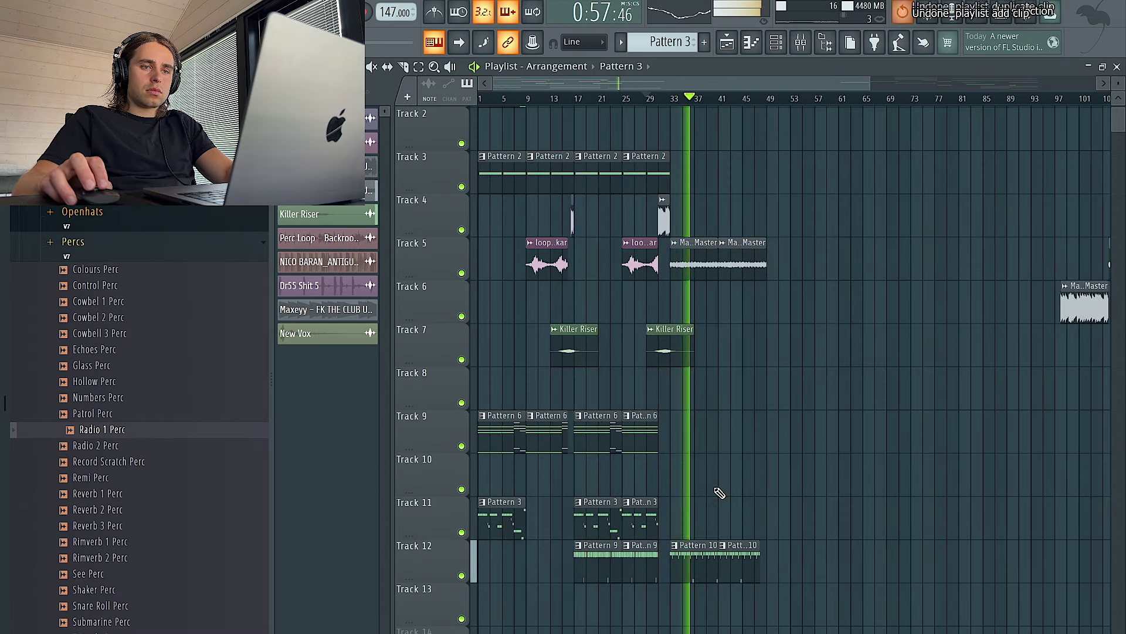
- Place two Pattern 4 clips on Track 11 from bar 33 and check the pattern's Forsaken 808 notes
double_click(686, 519)
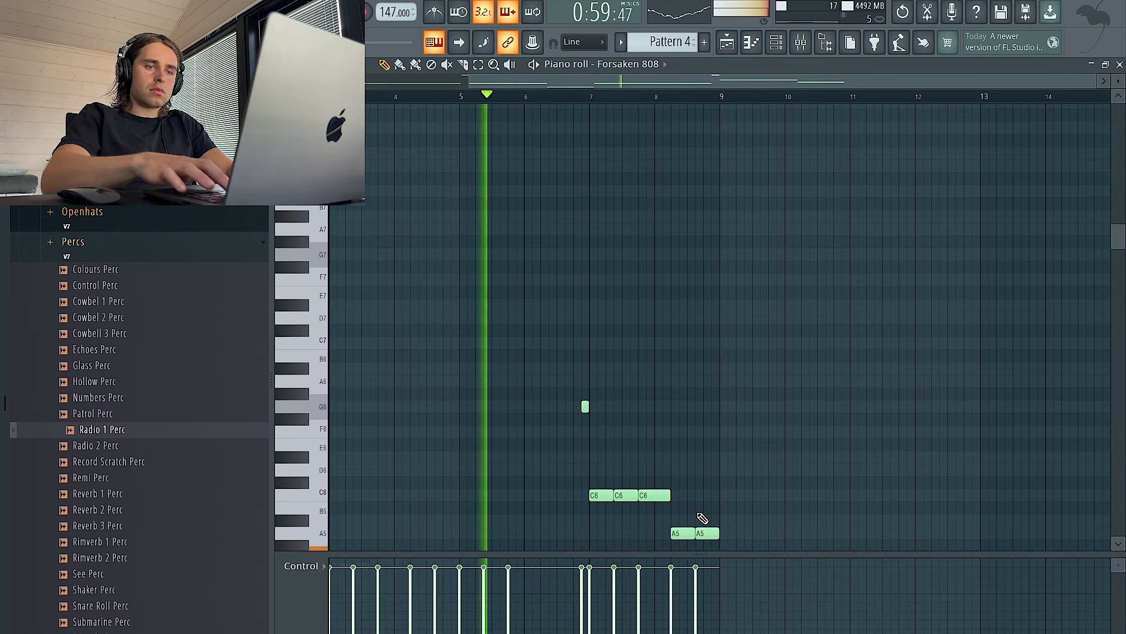
left_click(728, 44)
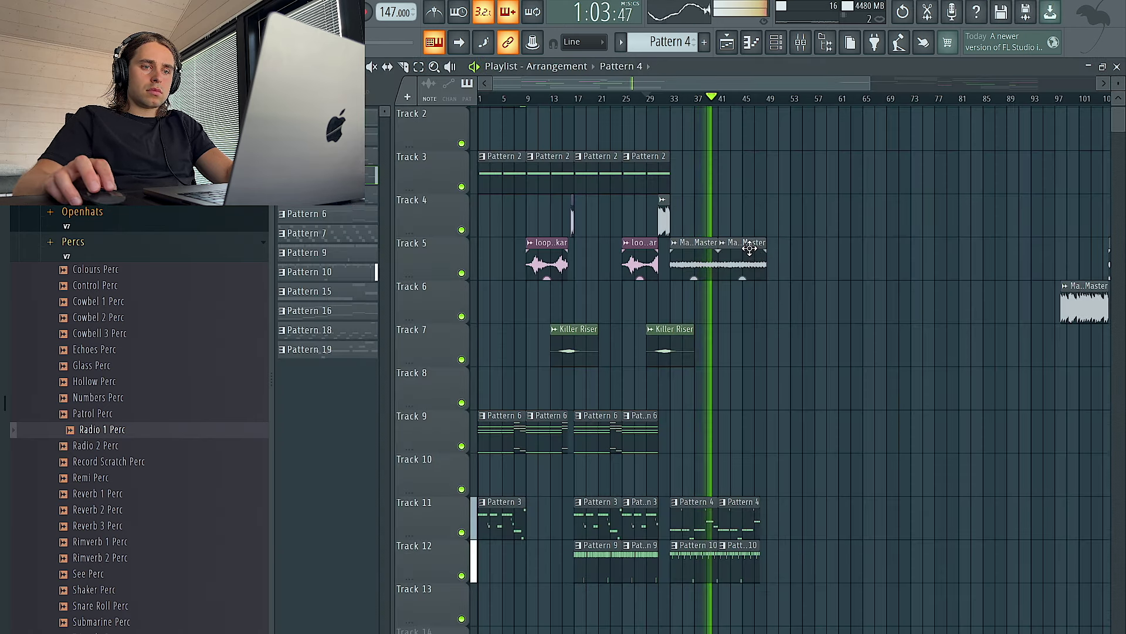
double_click(744, 502)
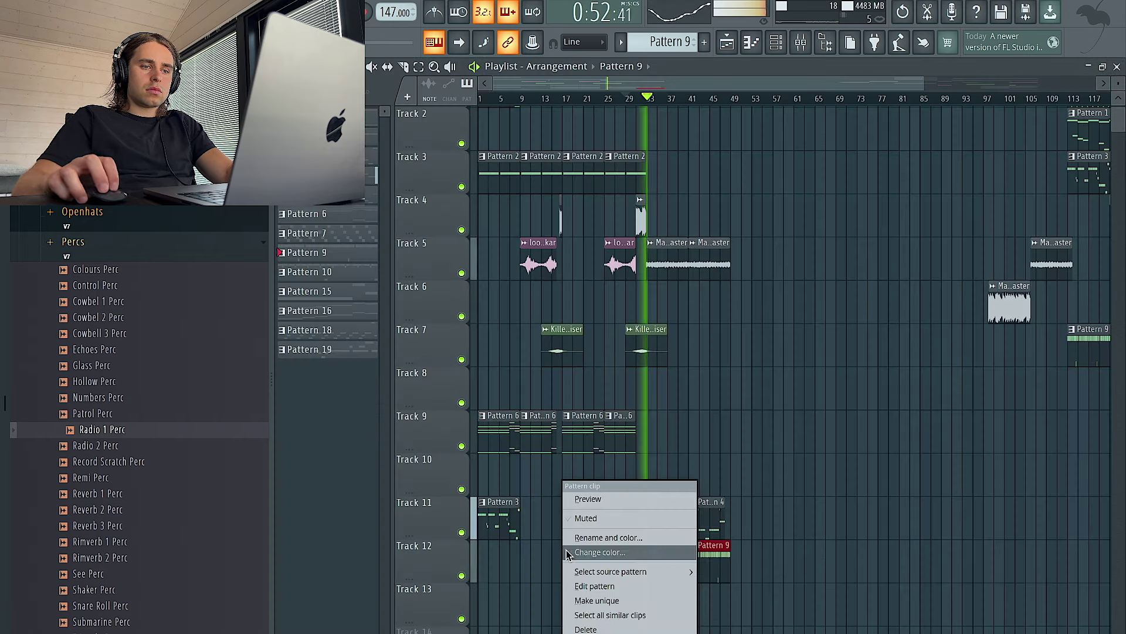
- Make the Pattern 9 clip at bar 17 on Track 12 unique and clear its Bravery Kick and Mirada Openhat notes
left_click(599, 603)
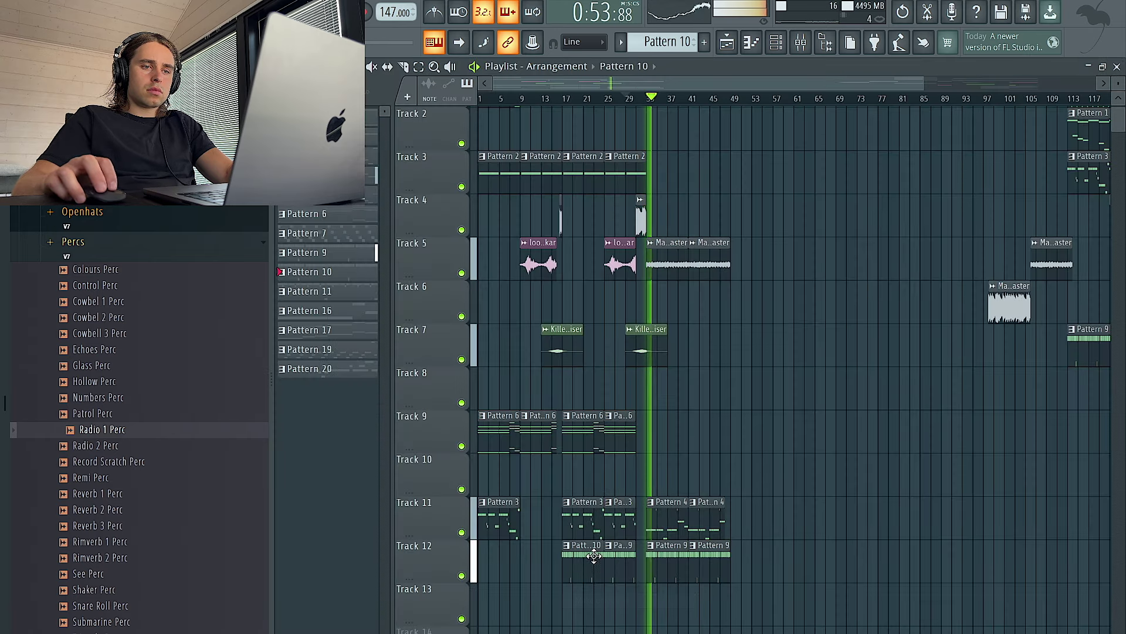
left_click(778, 47)
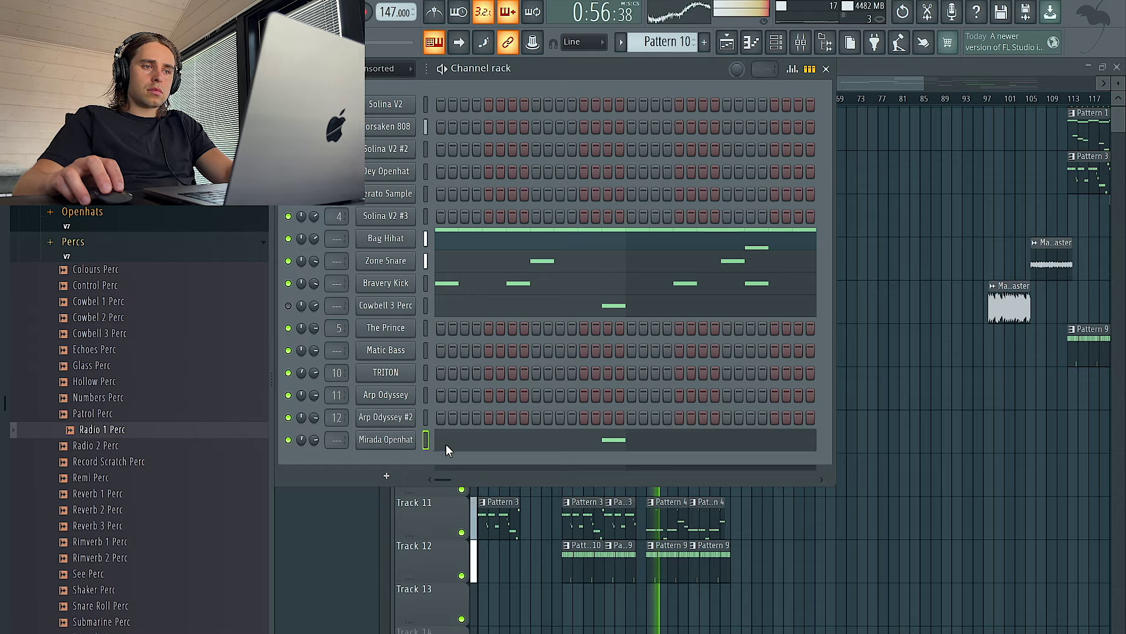
right_click(957, 497)
scroll(706, 485, "up", 5)
scroll(706, 486, "left", 5)
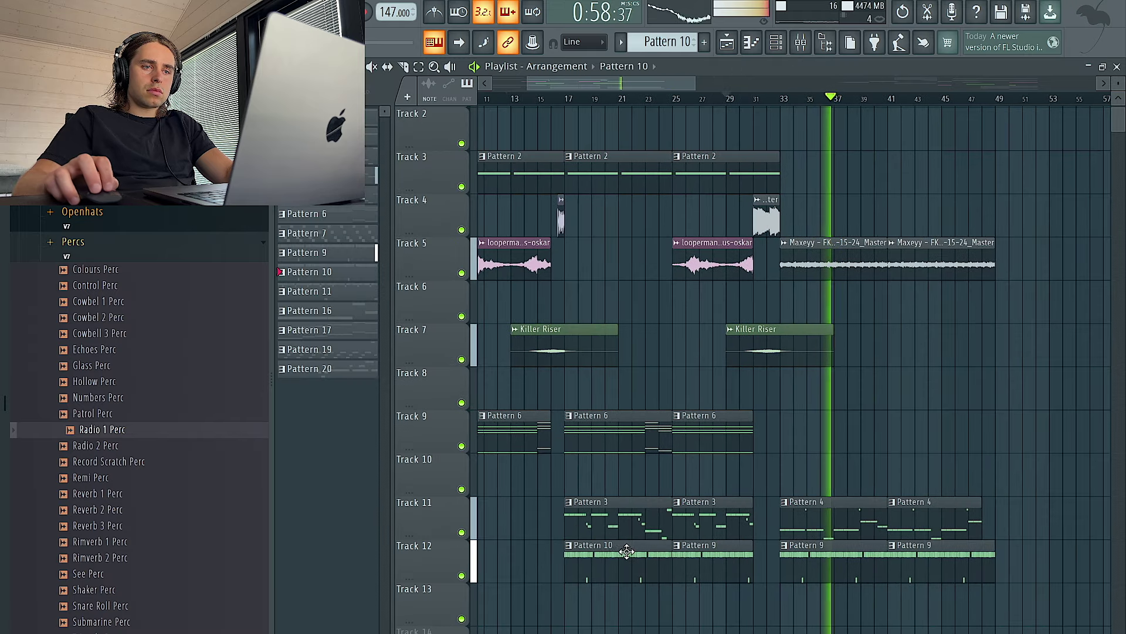
scroll(629, 530, "down", 4)
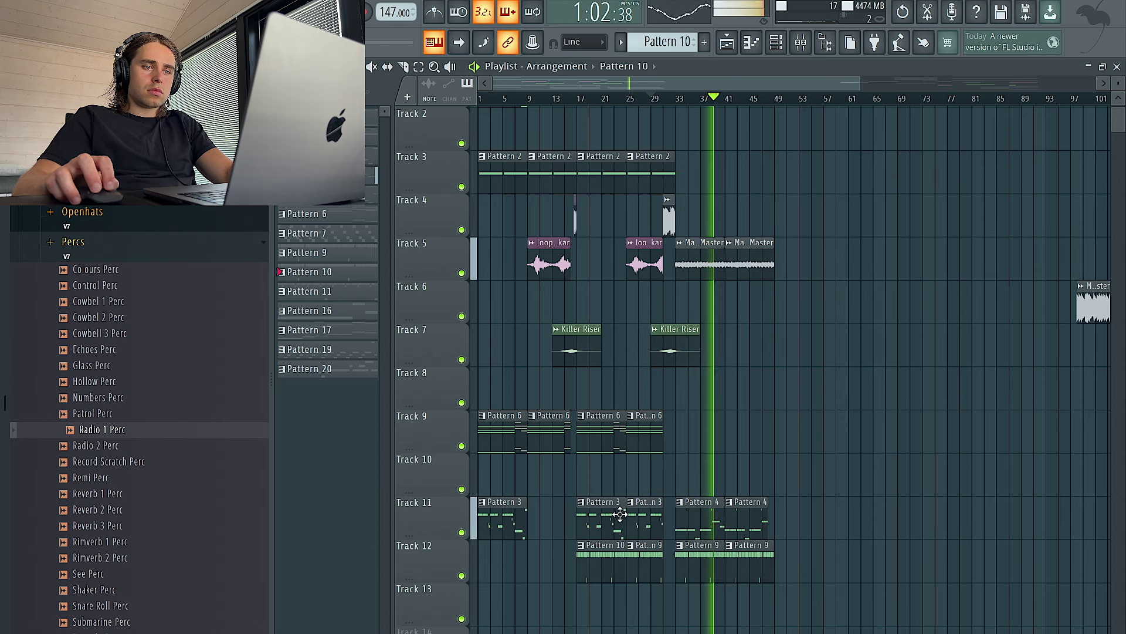
left_click(776, 44)
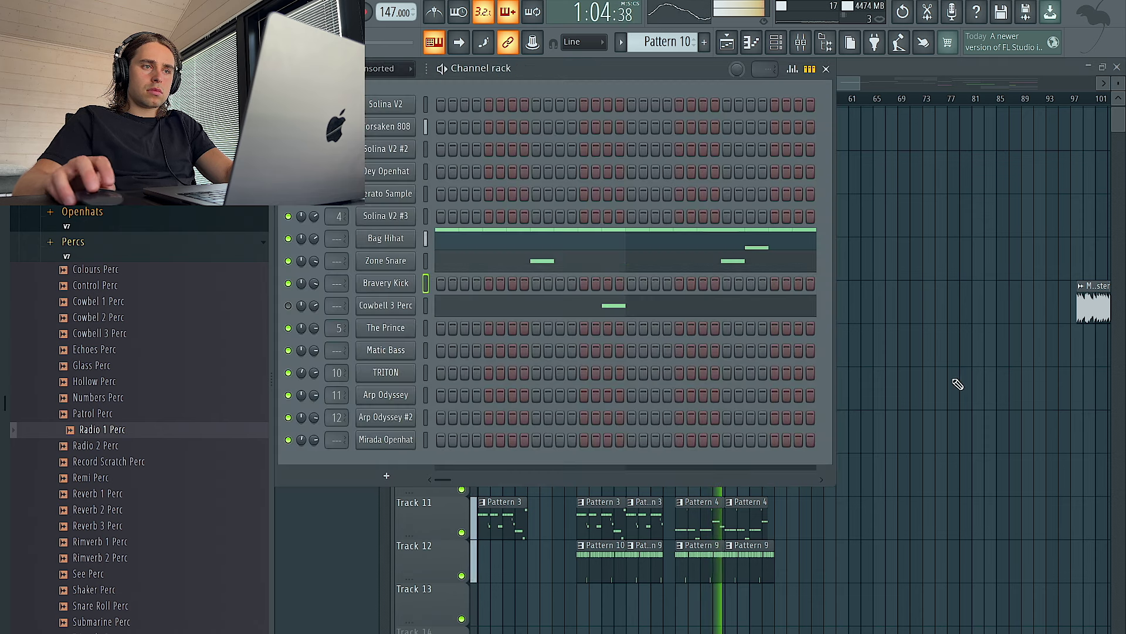
left_click(955, 382)
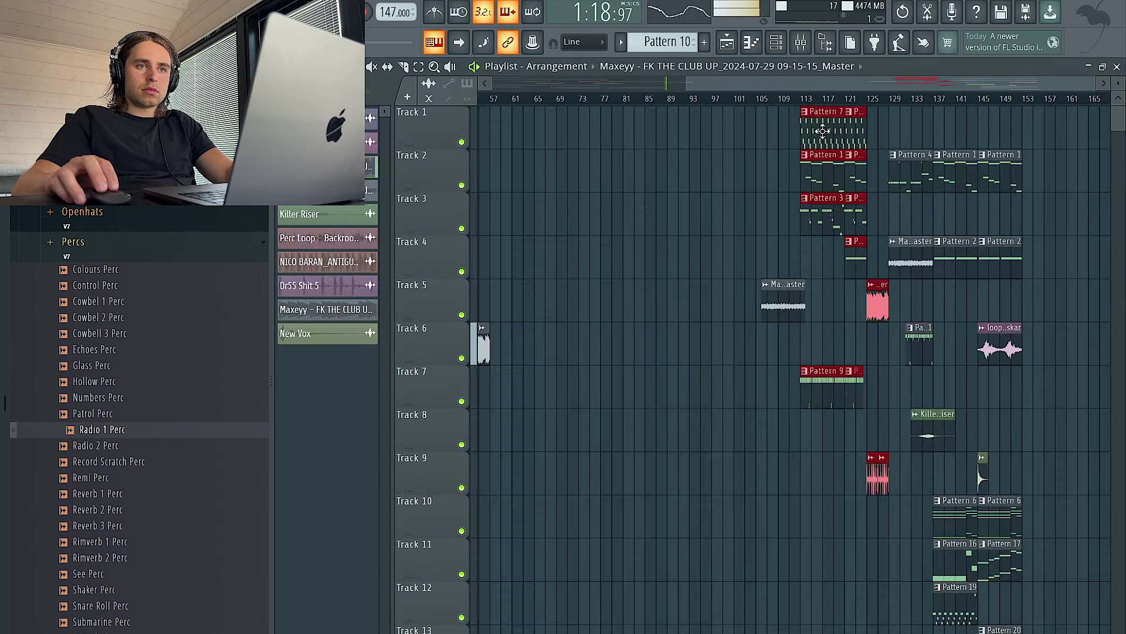
- Move the selected block of clips from bar 113 to bar 57, one track lower
left_click_drag(823, 130, 618, 196)
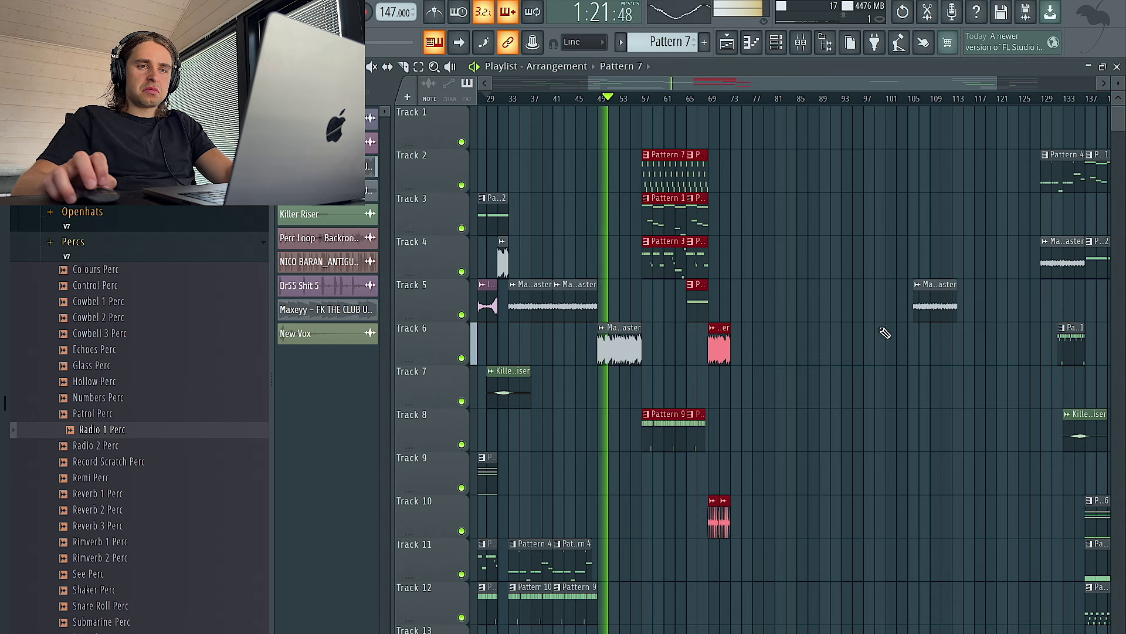
- Find Layer Clap among the V7 drum kit's claps and place it on Track 7 at bar 55
scroll(100, 258, "up", 3)
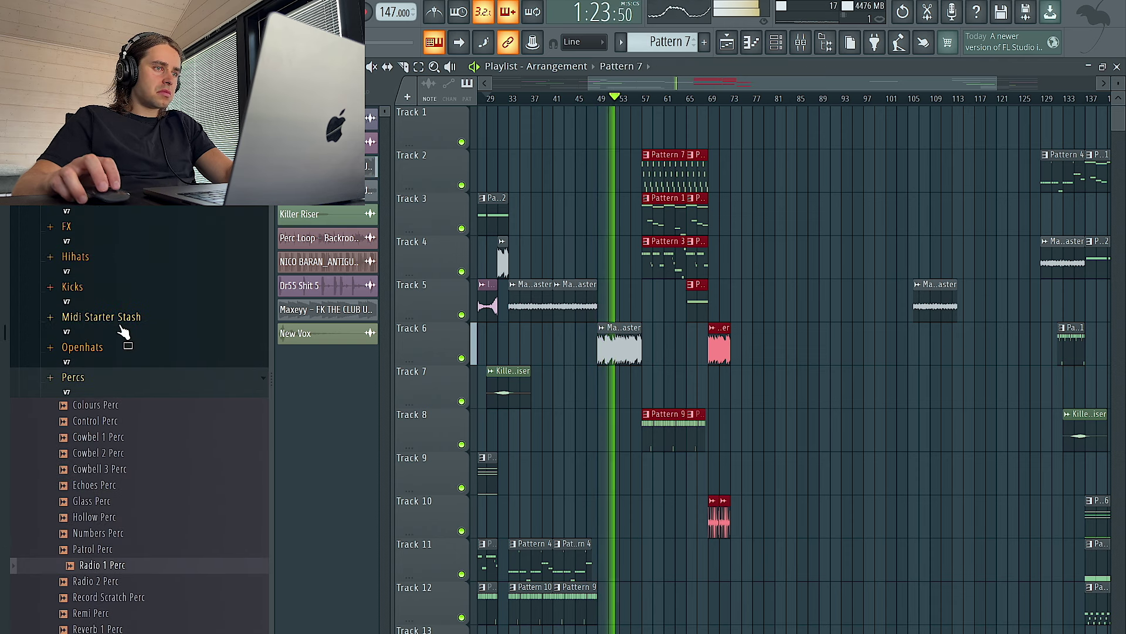
left_click(97, 135)
left_click(114, 263)
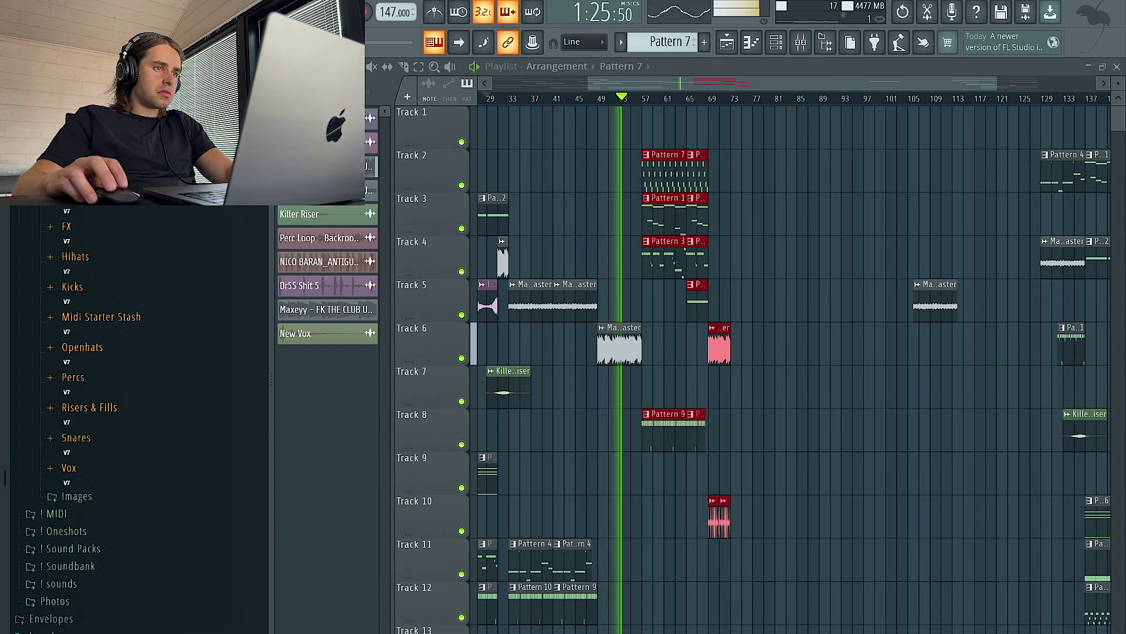
left_click(106, 244)
left_click(110, 263)
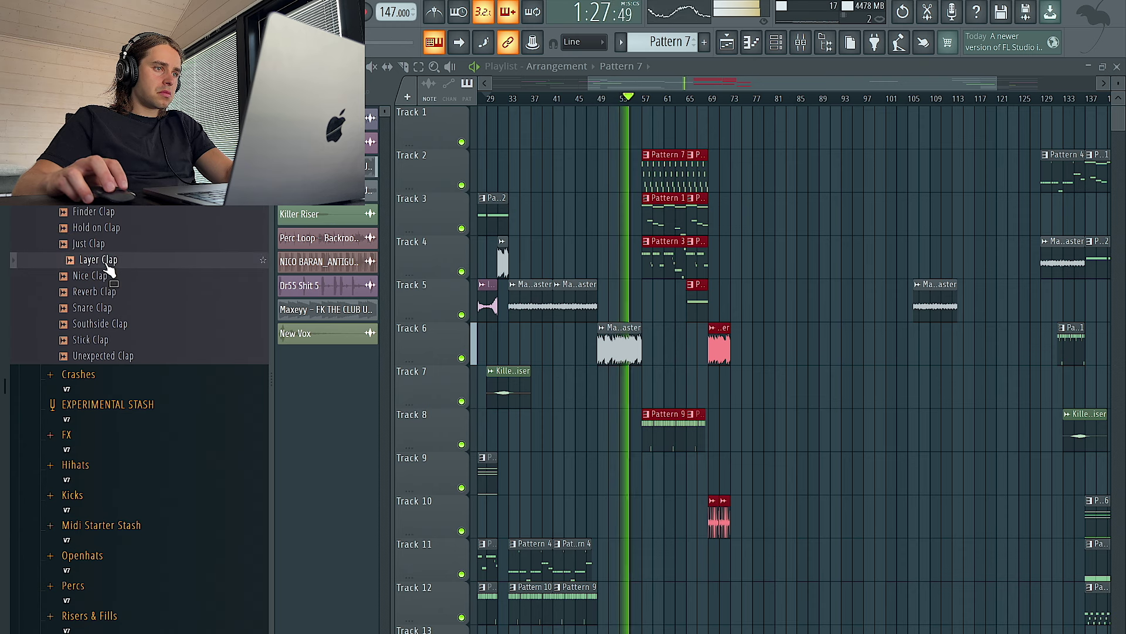
left_click_drag(116, 268, 637, 392)
scroll(634, 390, "up", 6)
left_click(546, 98)
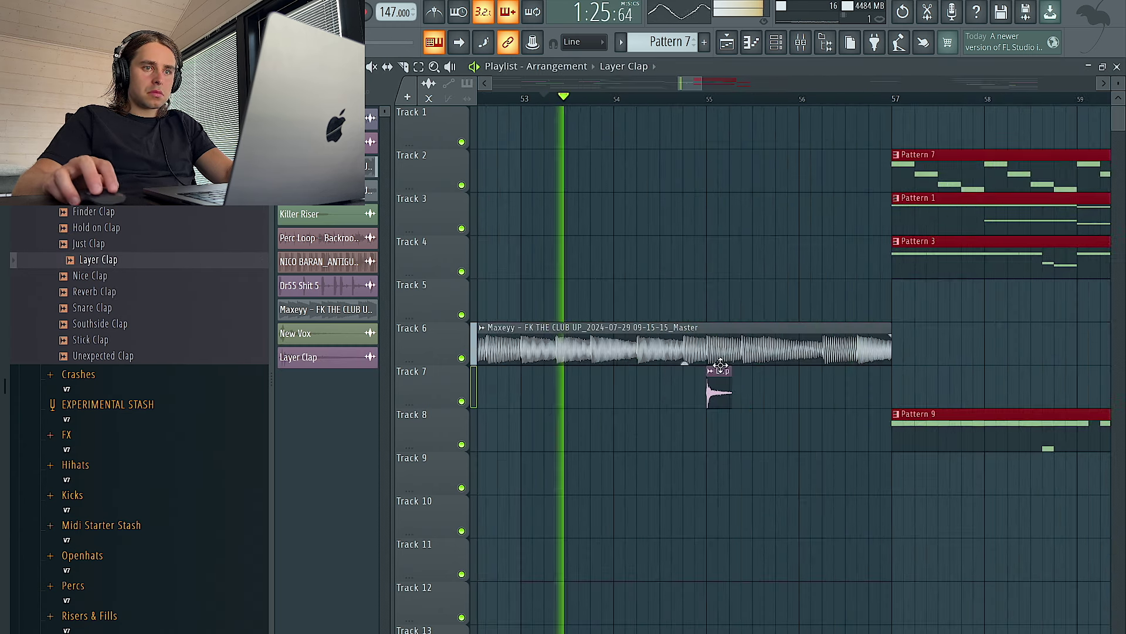
- Add Layer Clap copies at successive beats of bar 55, stepping down through Tracks 8, 9 and 10
left_click(719, 389)
left_click(731, 433)
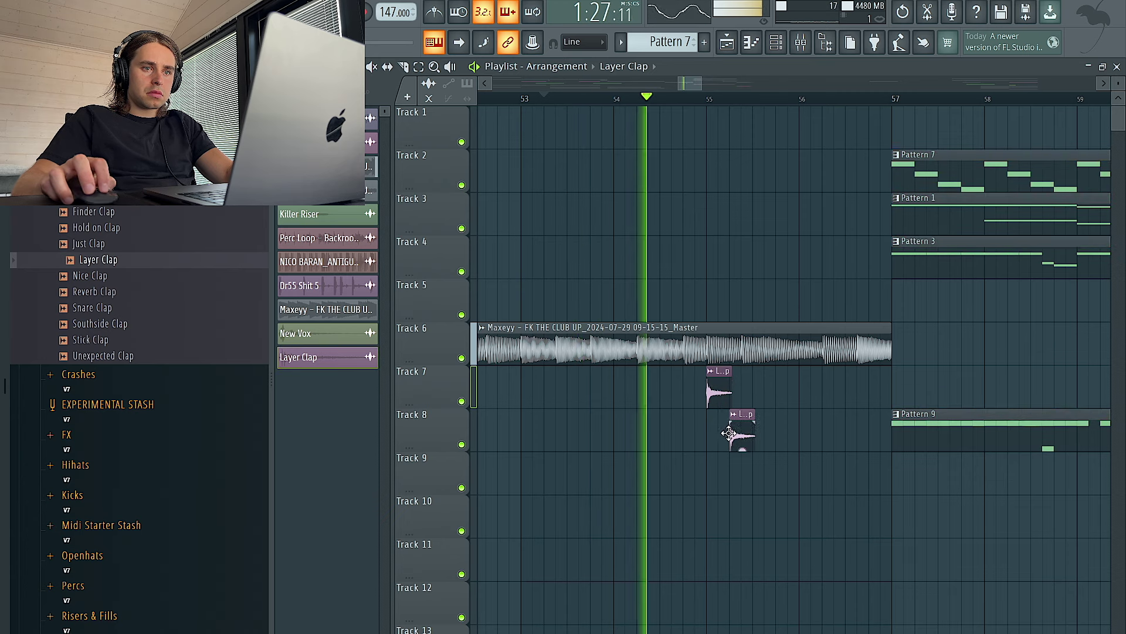
left_click(757, 474)
left_click(780, 519)
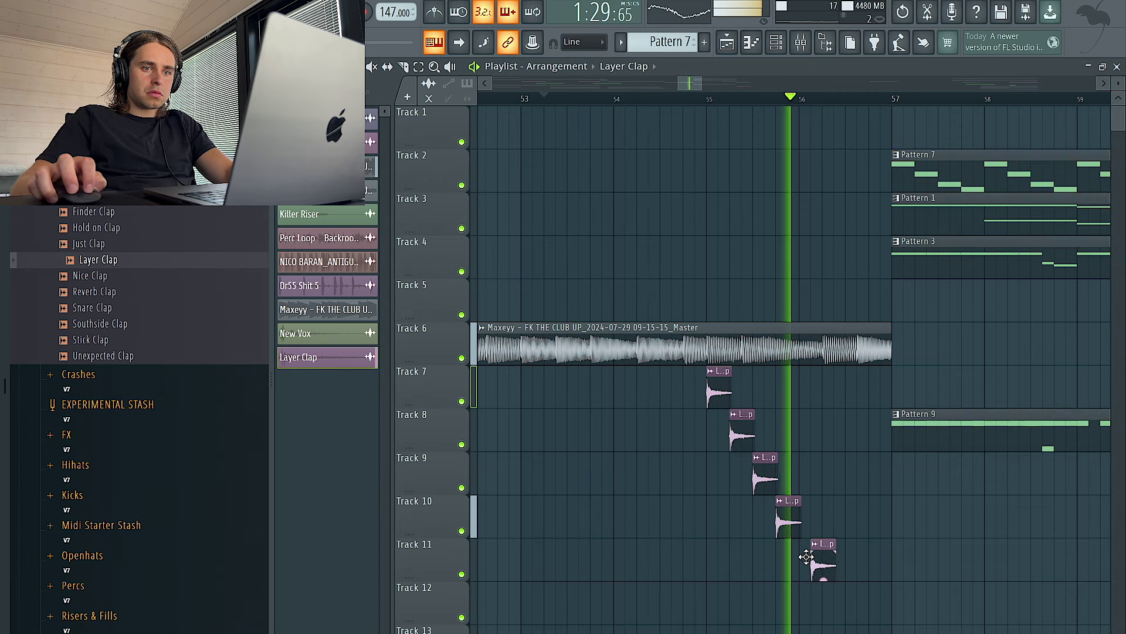
- Remove the stray Layer Clap copy and duplicate the four-clap run on Tracks 7 to 10 to bar 56
left_click(810, 469)
left_click_drag(811, 468, 811, 430)
right_click(811, 432)
left_click_drag(820, 560, 809, 391)
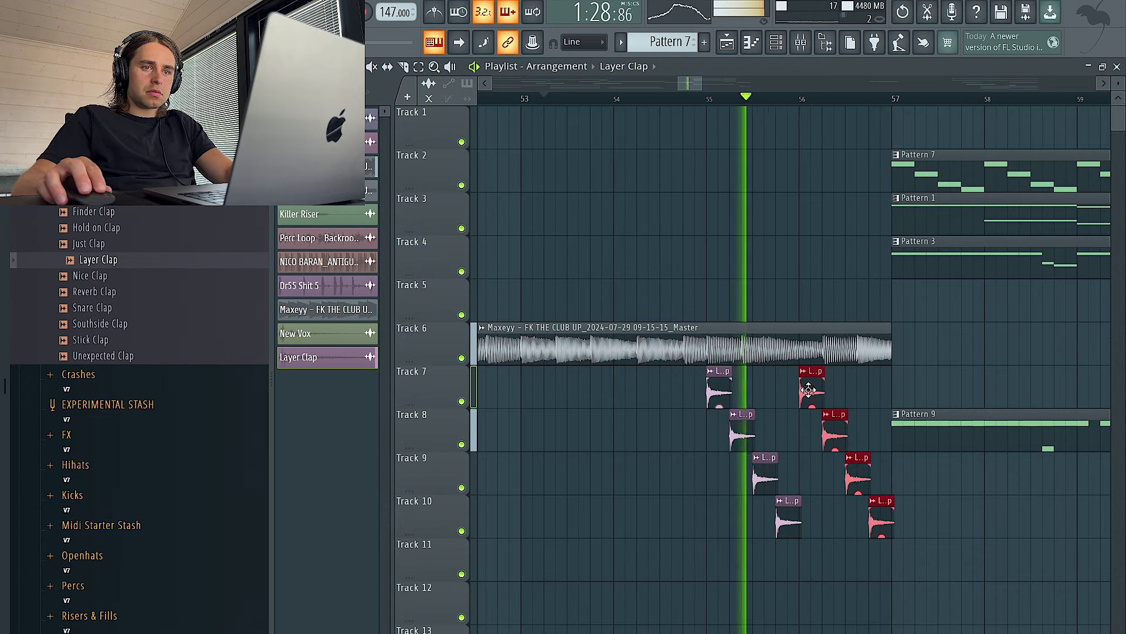
- Inspect the Layer Clap audio clip's channel settings and return to the arrangement around bars 49 to 73
double_click(810, 393)
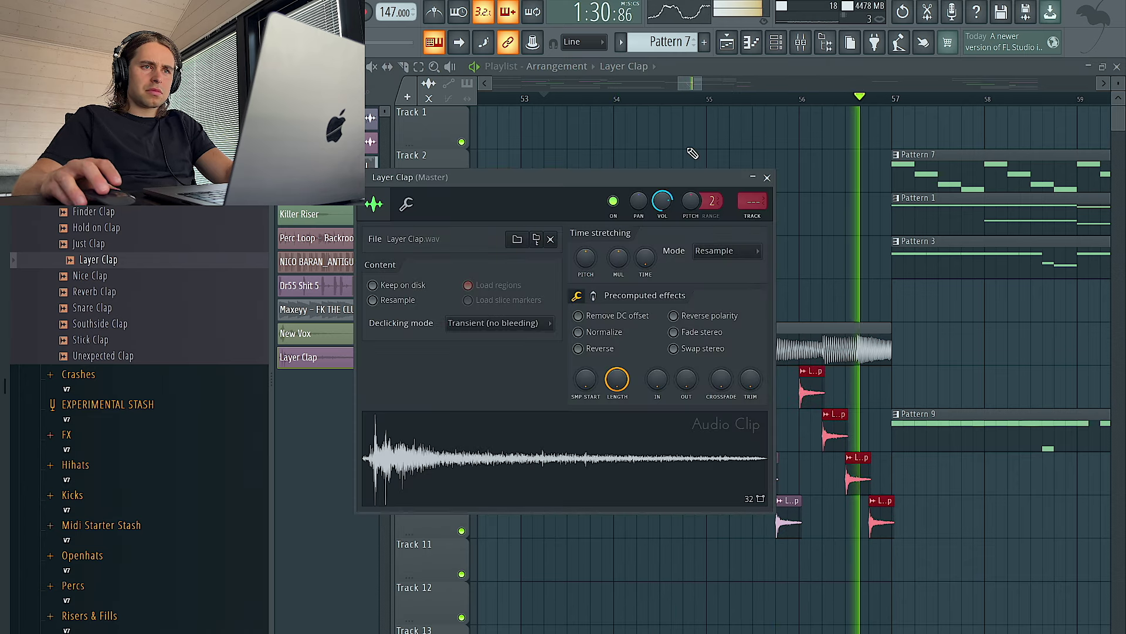
key("Escape")
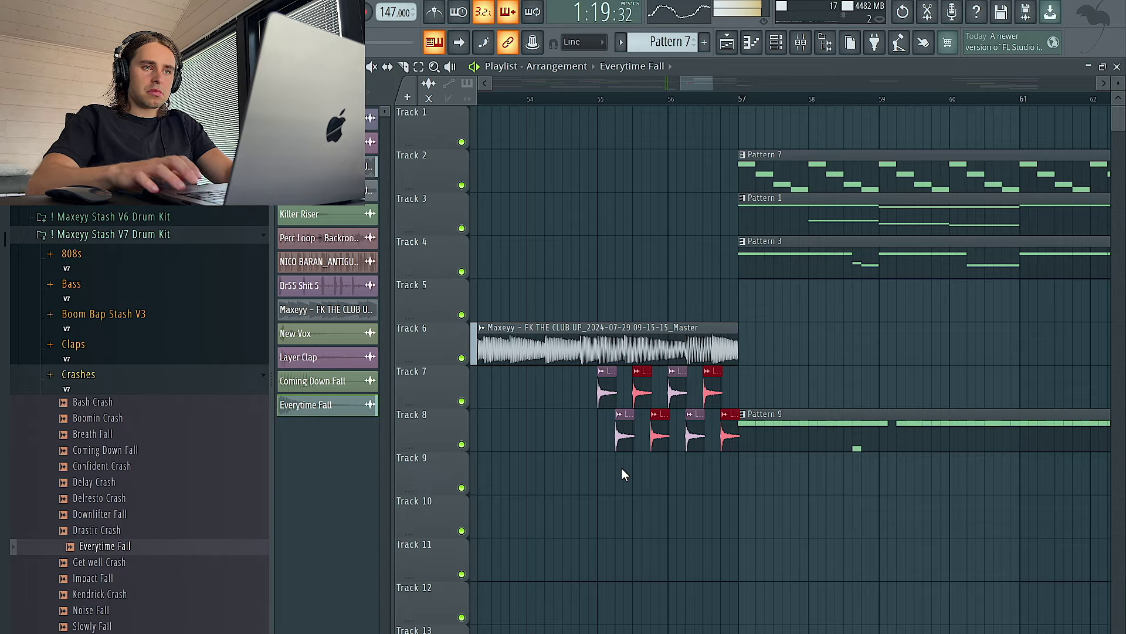
scroll(622, 467, "down", 3)
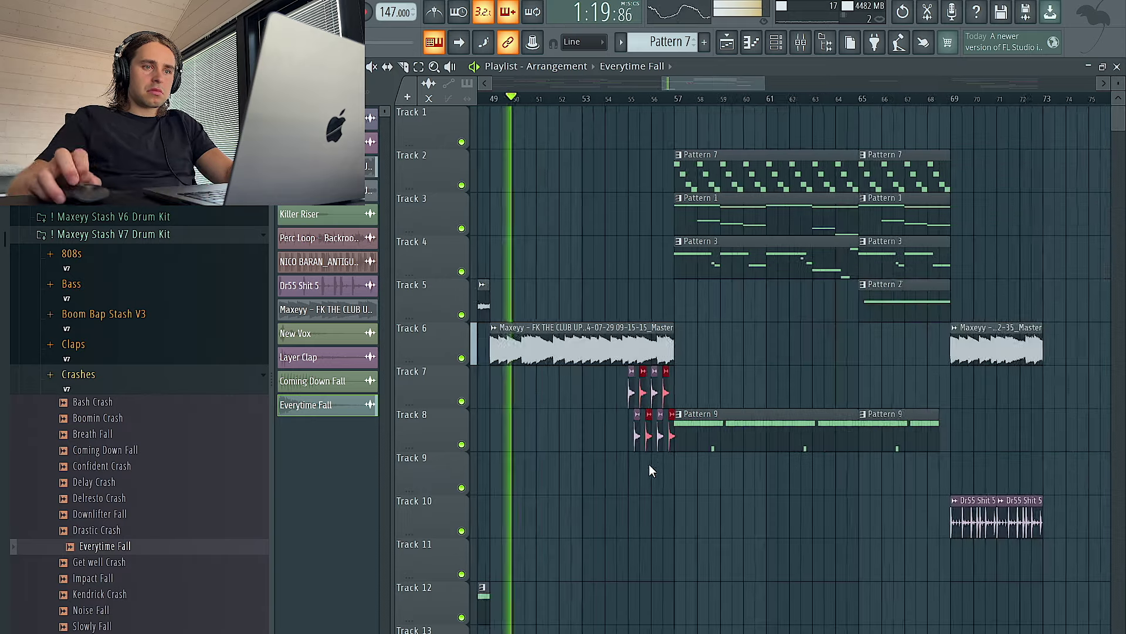
- Move all the Layer Clap clips at bars 55 and 56 down three tracks, onto Tracks 10 and 11
left_click_drag(603, 367, 668, 449)
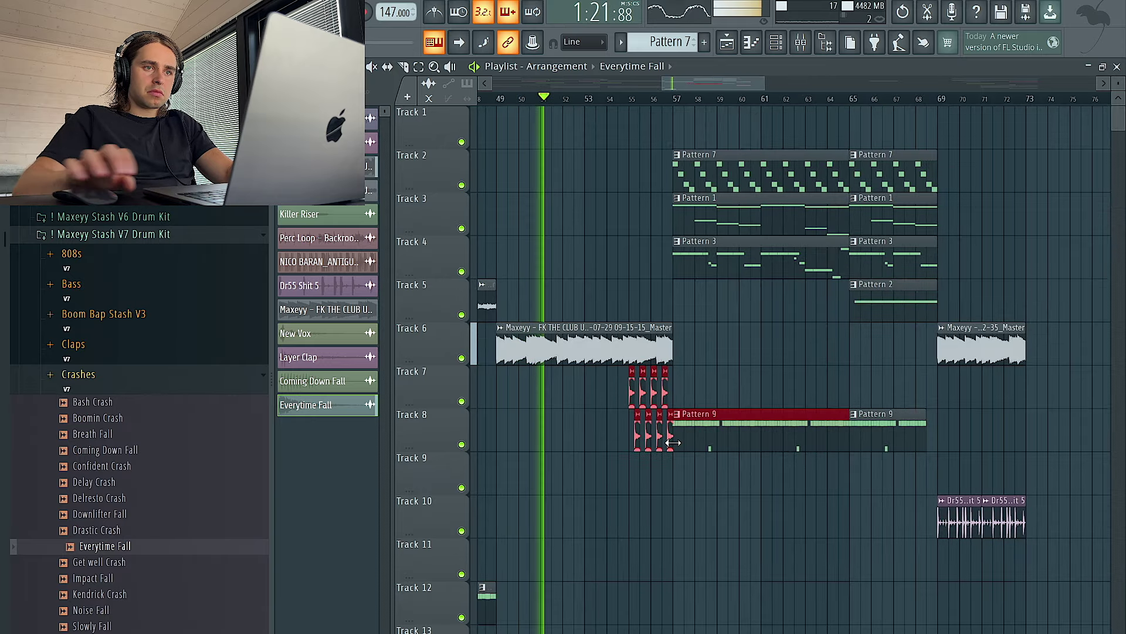
key("shift+Down")
key("shift+Down")
key("shift+Down")
scroll(726, 469, "down", 3)
- Place a copy of the Killer Riser clip on Track 7 starting at bar 53
scroll(698, 427, "left", 5)
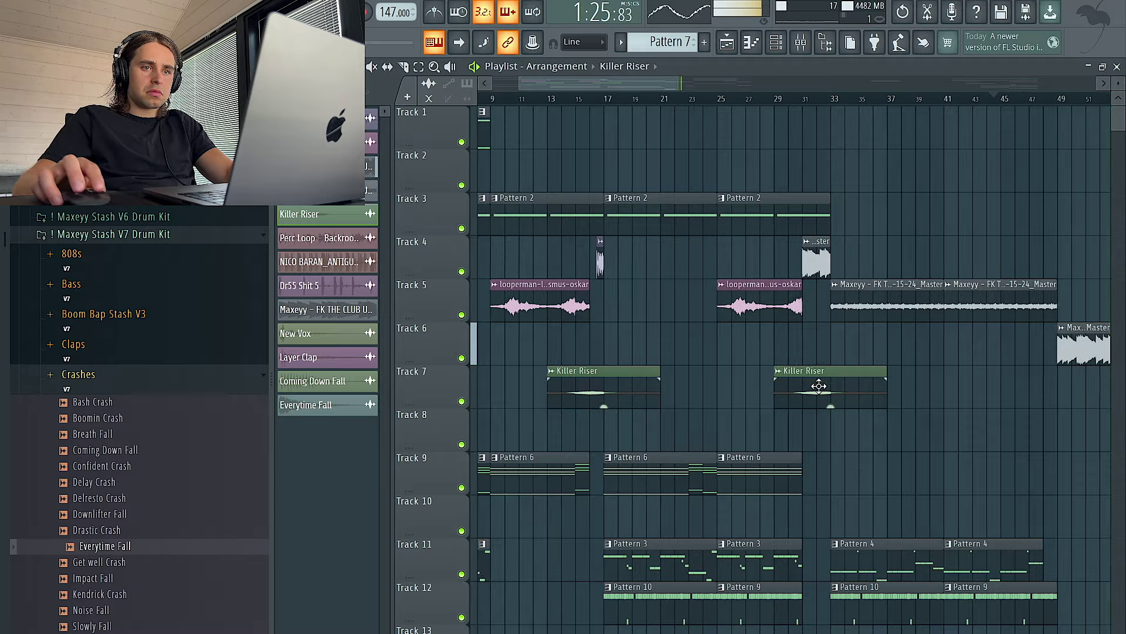
scroll(714, 392, "down", 4)
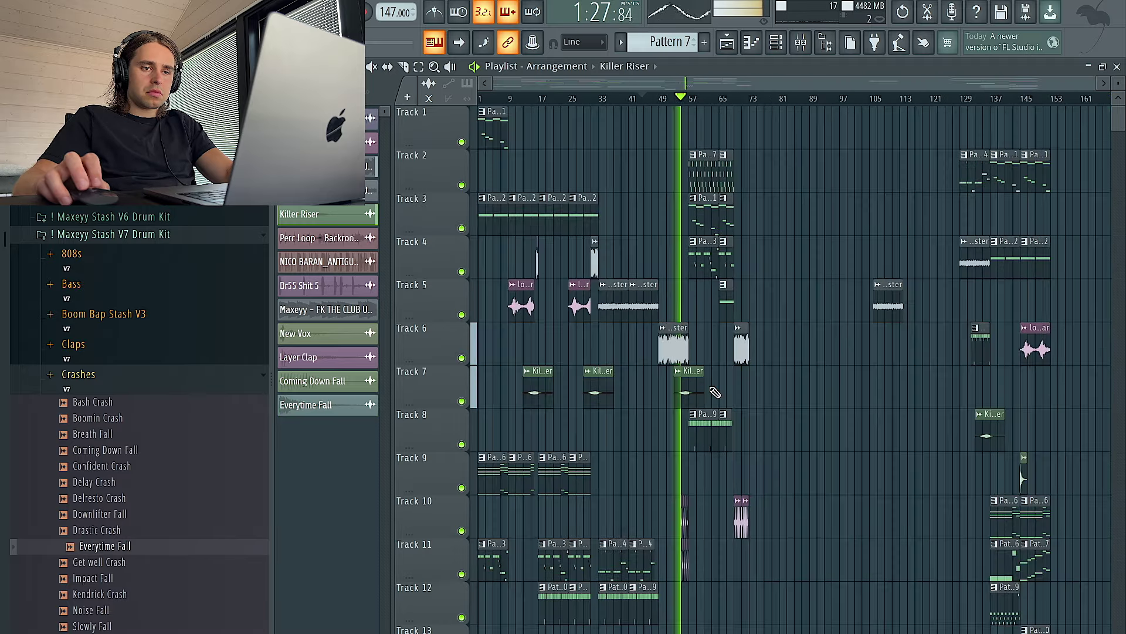
scroll(714, 387, "down", 2)
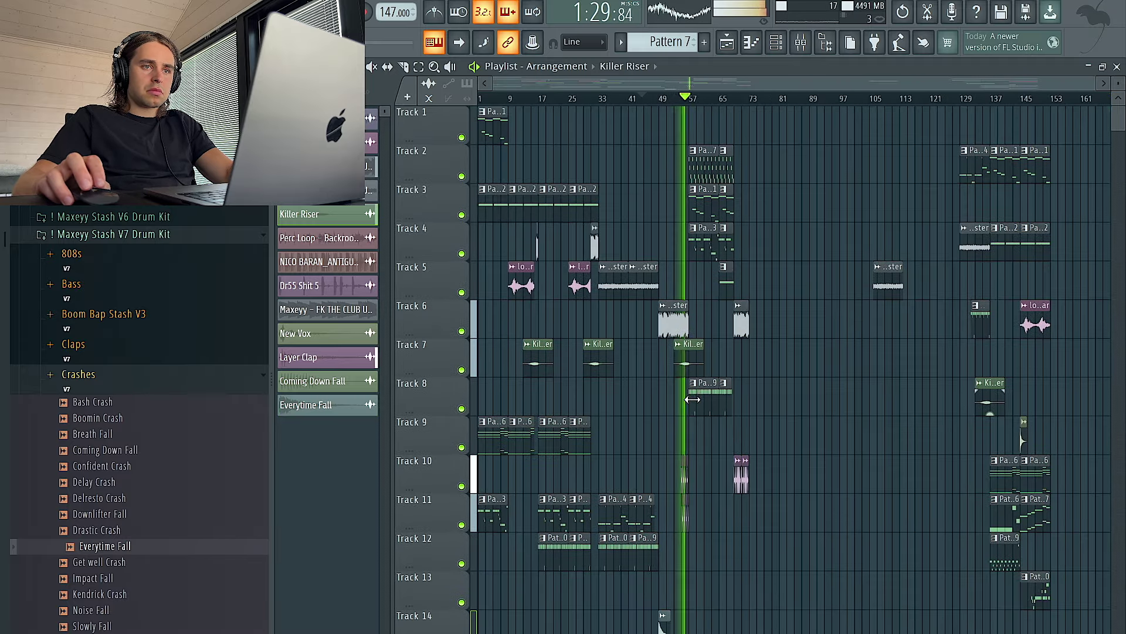
scroll(693, 399, "up", 4)
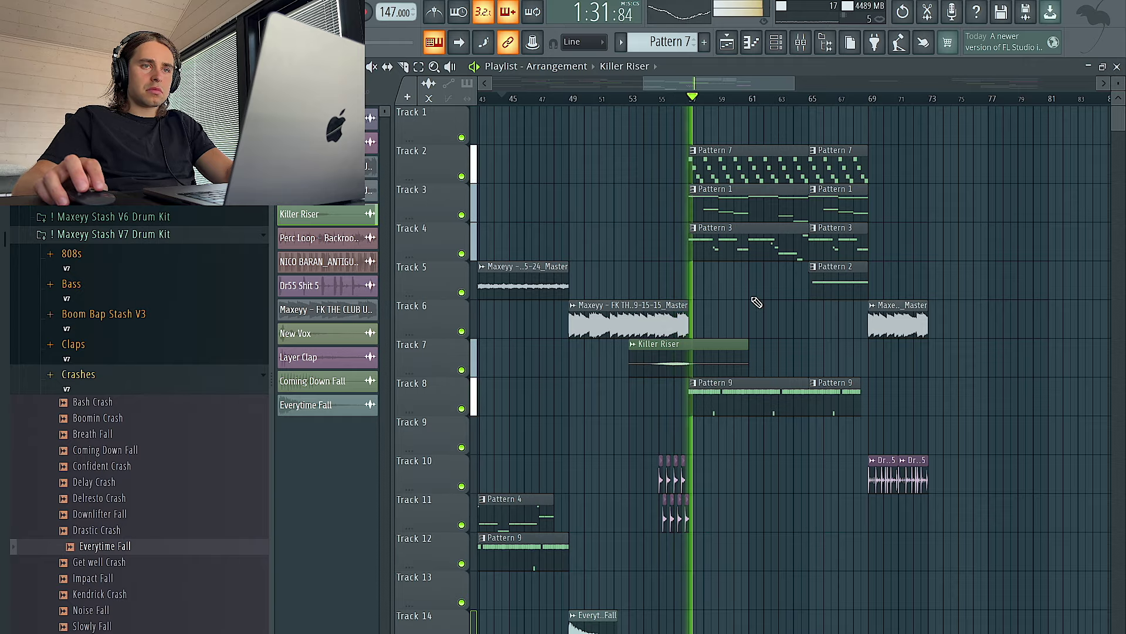
scroll(757, 302, "up", 2)
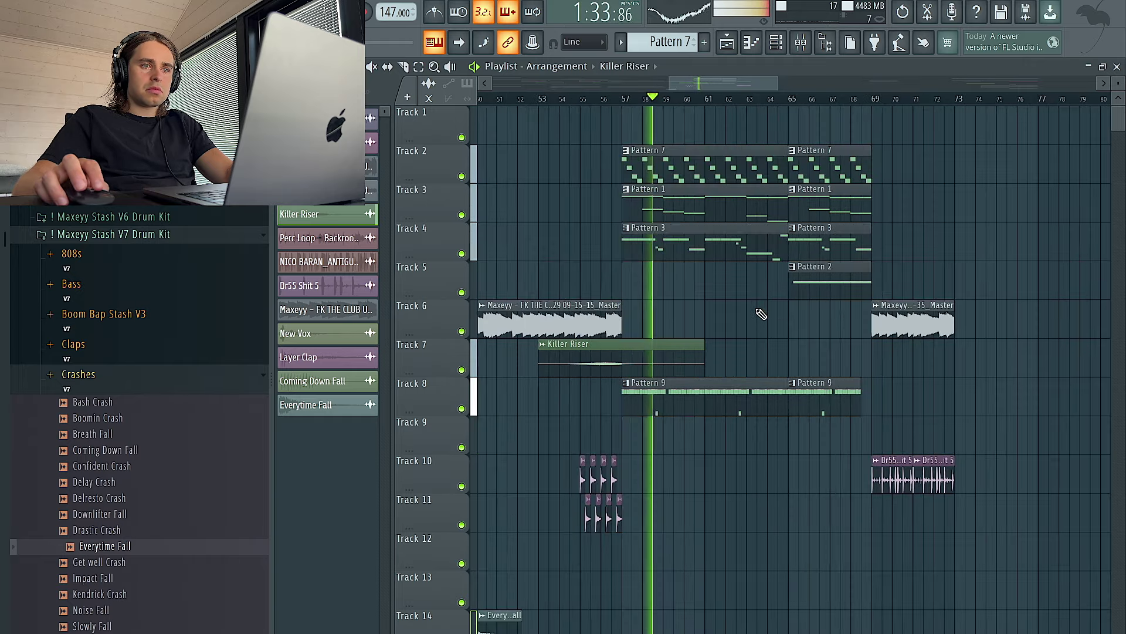
- Copy the two Master clips on Track 5 and the Pattern 4, 10 and 9 clips on Tracks 11 and 12 from bar 33 to bar 73
scroll(751, 317, "down", 2)
scroll(739, 321, "down", 2)
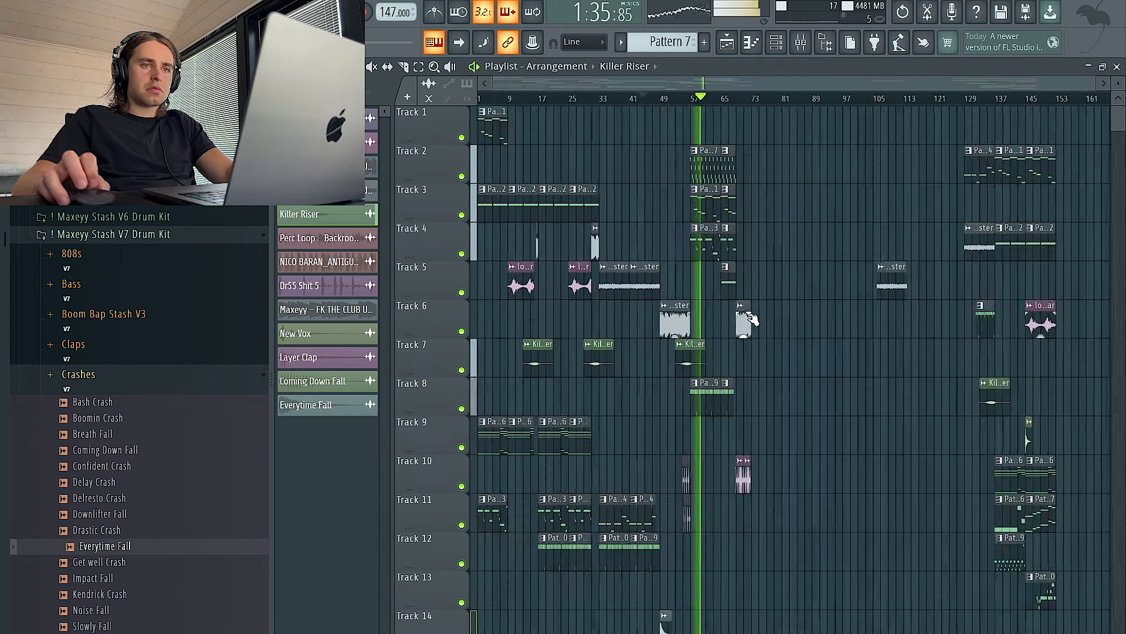
scroll(812, 458, "down", 2)
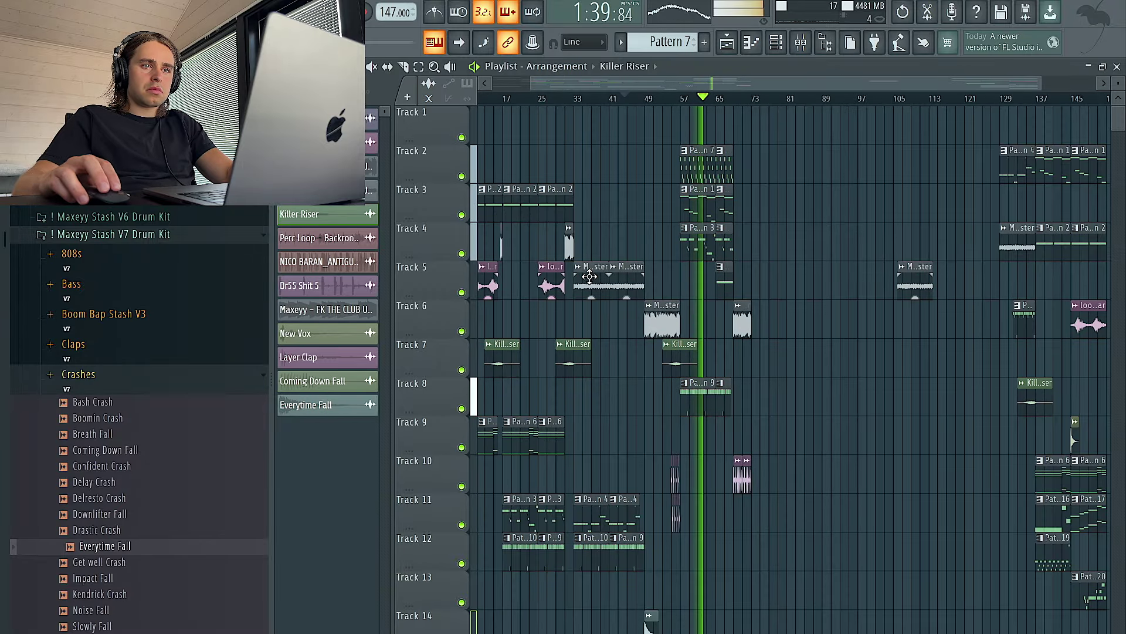
left_click_drag(594, 282, 766, 282)
left_click_drag(630, 588, 768, 516)
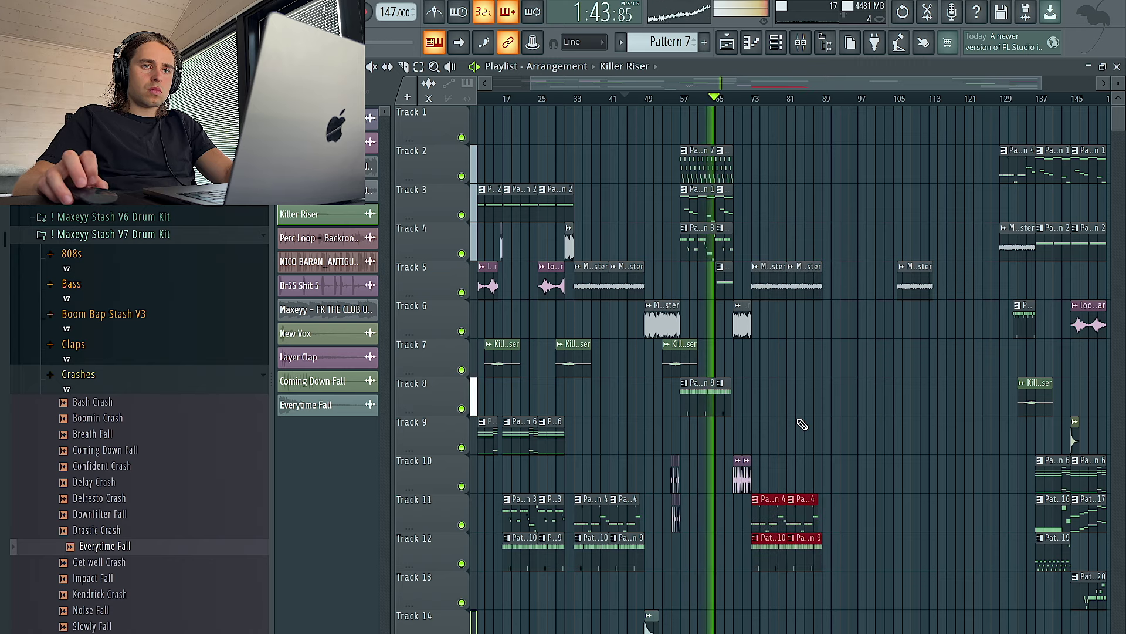
scroll(801, 422, "up", 3)
scroll(801, 422, "down", 2)
right_click(816, 418)
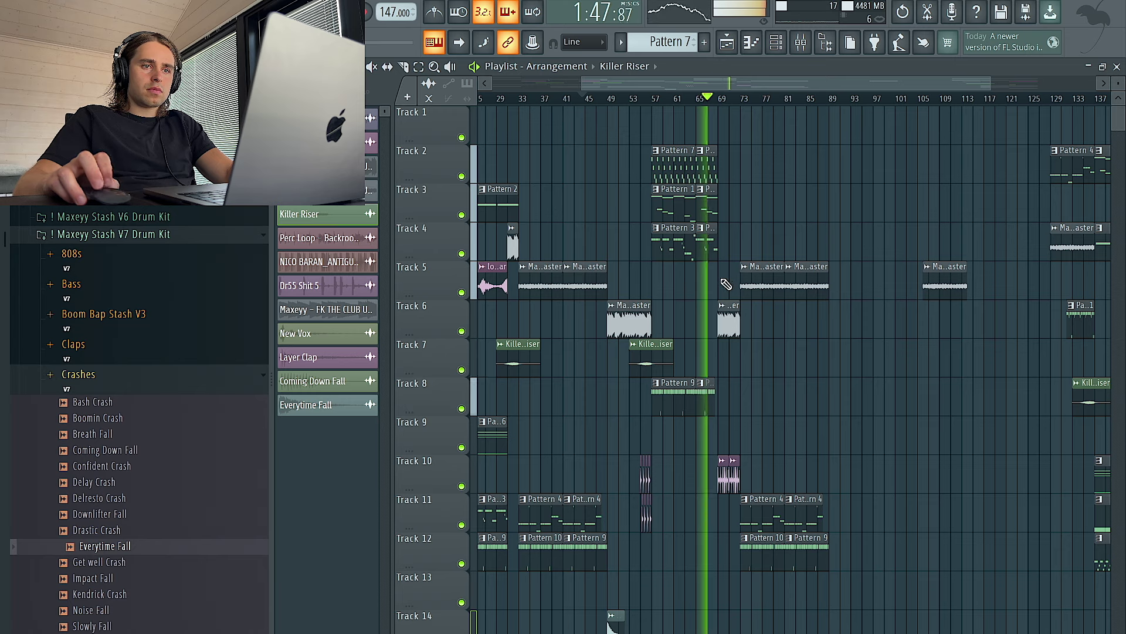
- Trim the ends of the Maxeyy Master clip on Track 6 and the second Dr55 Shit 5 clip on Track 10 to just before bar 73
scroll(742, 256, "up", 2)
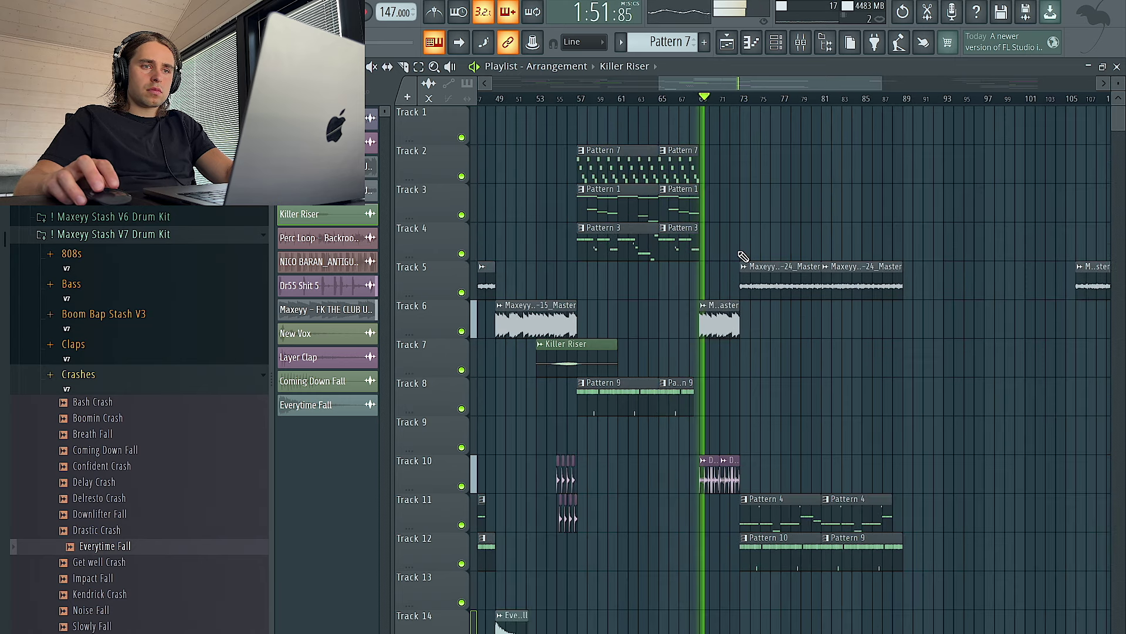
scroll(742, 256, "down", 2)
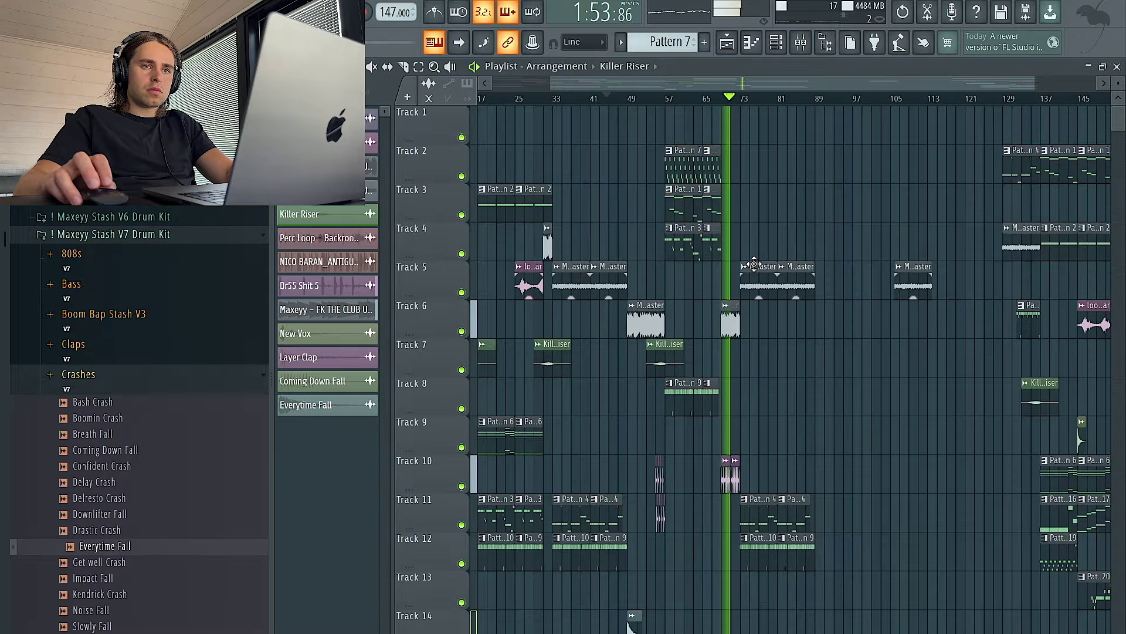
scroll(752, 267, "up", 4)
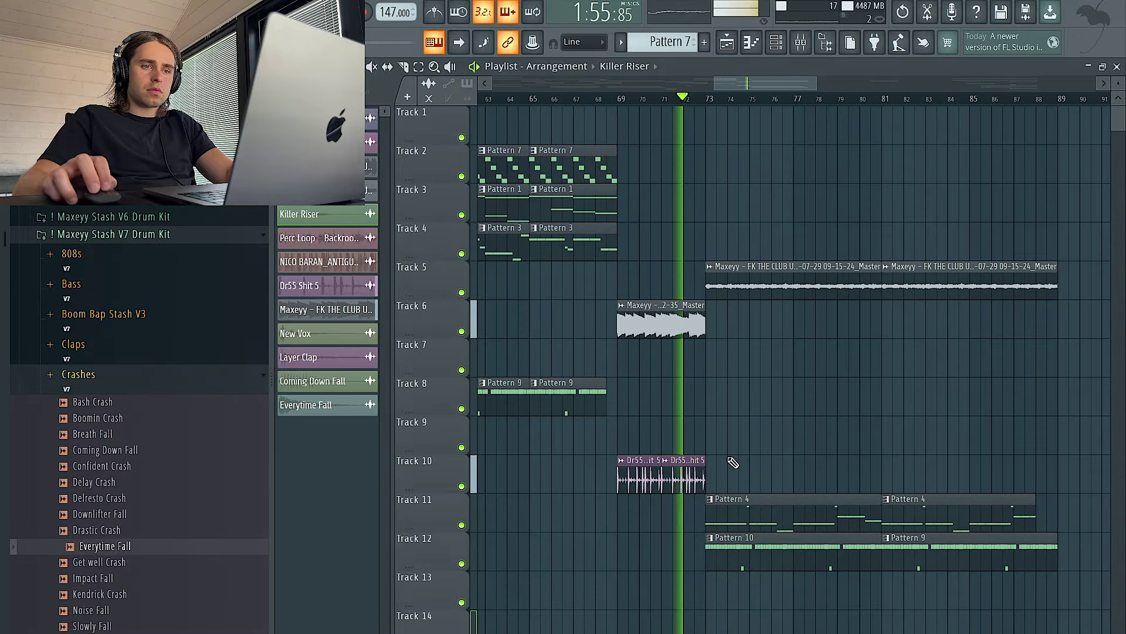
left_click(703, 460)
key("ctrl+z")
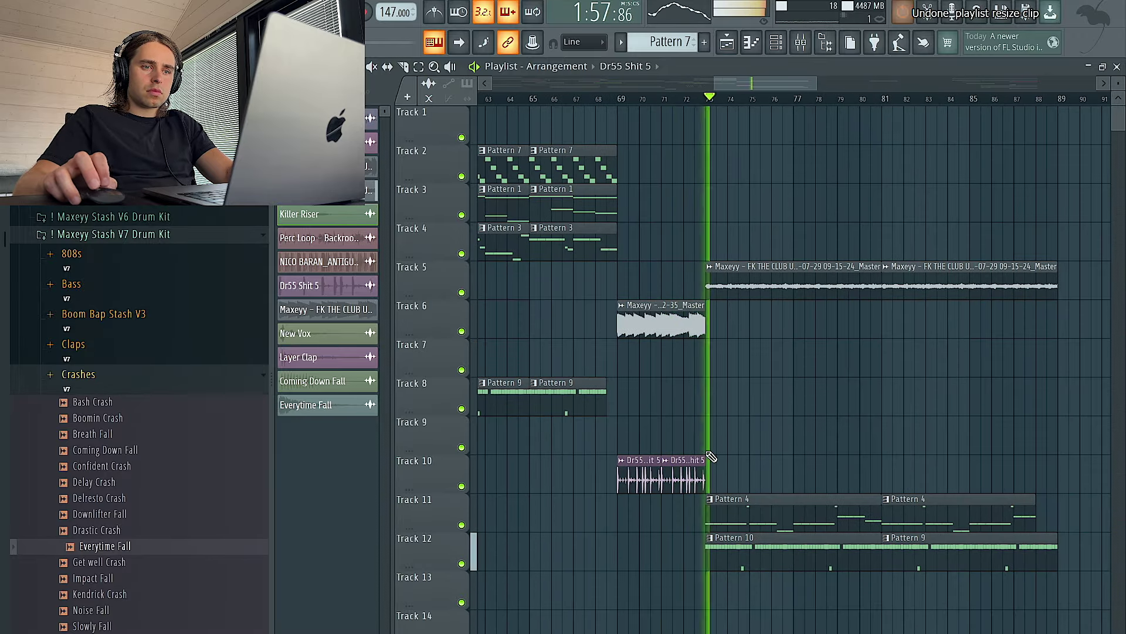
scroll(720, 438, "up", 3)
left_click_drag(692, 260, 683, 470)
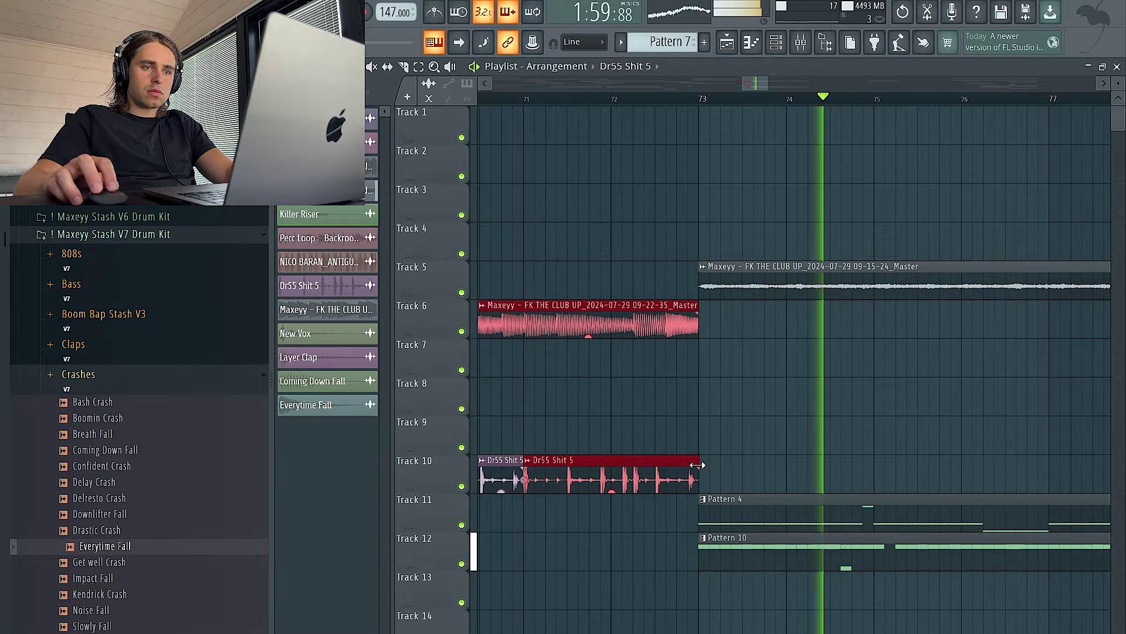
scroll(732, 423, "down", 3)
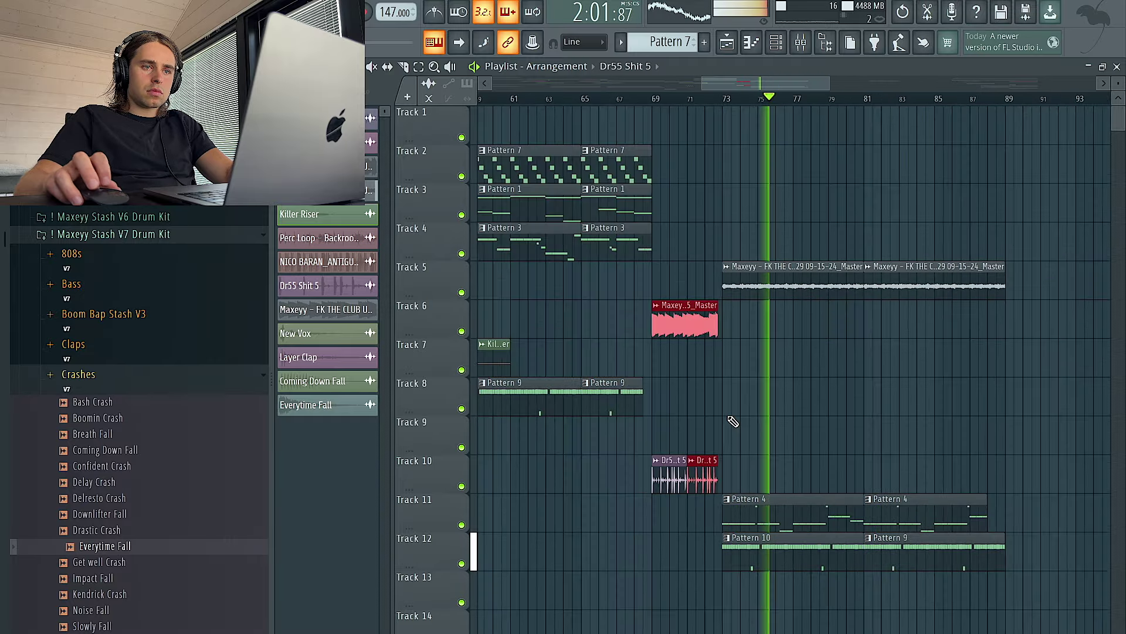
- Remove the stray Track 5 clip at bar 105 and copy the bar 49 section's master clip, riser, claps and crash to bar 89
scroll(810, 438, "down", 4)
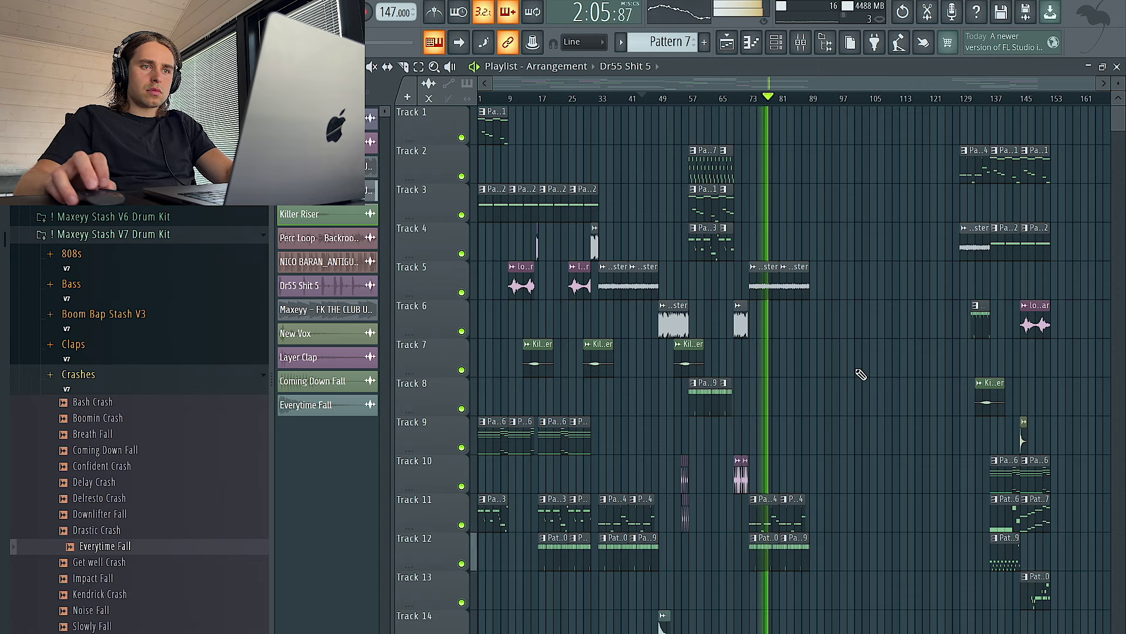
scroll(835, 368, "up", 1)
left_click_drag(598, 358, 613, 572)
left_click_drag(582, 326, 776, 325)
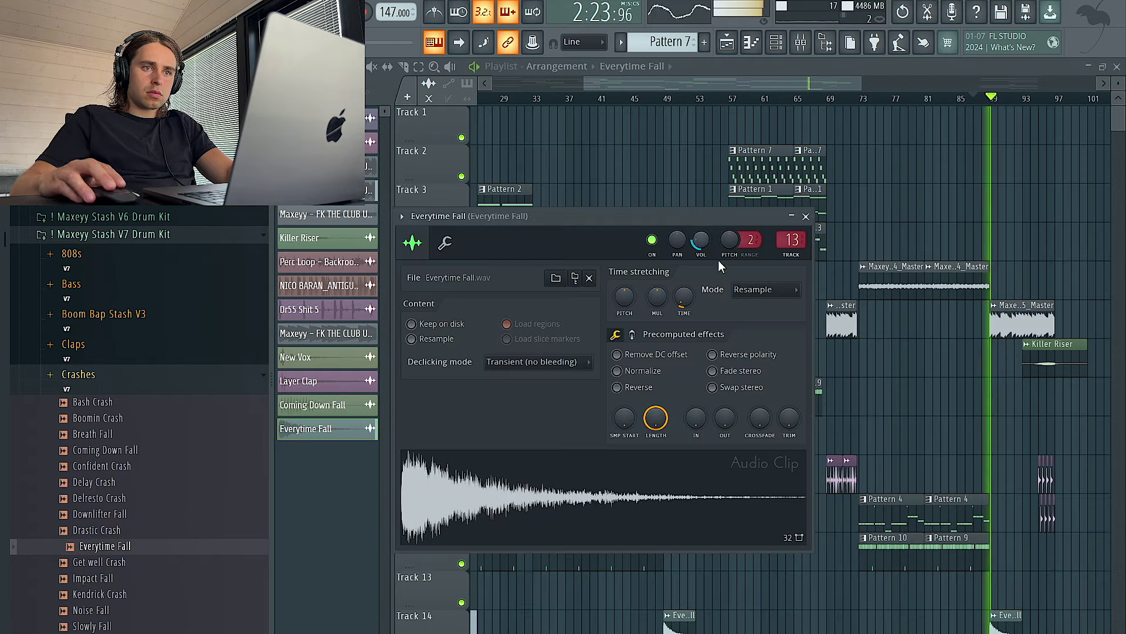
- Set the Everytime Fall clip's time-stretching mode to Stretch and close its channel settings
left_click(766, 289)
left_click(765, 290)
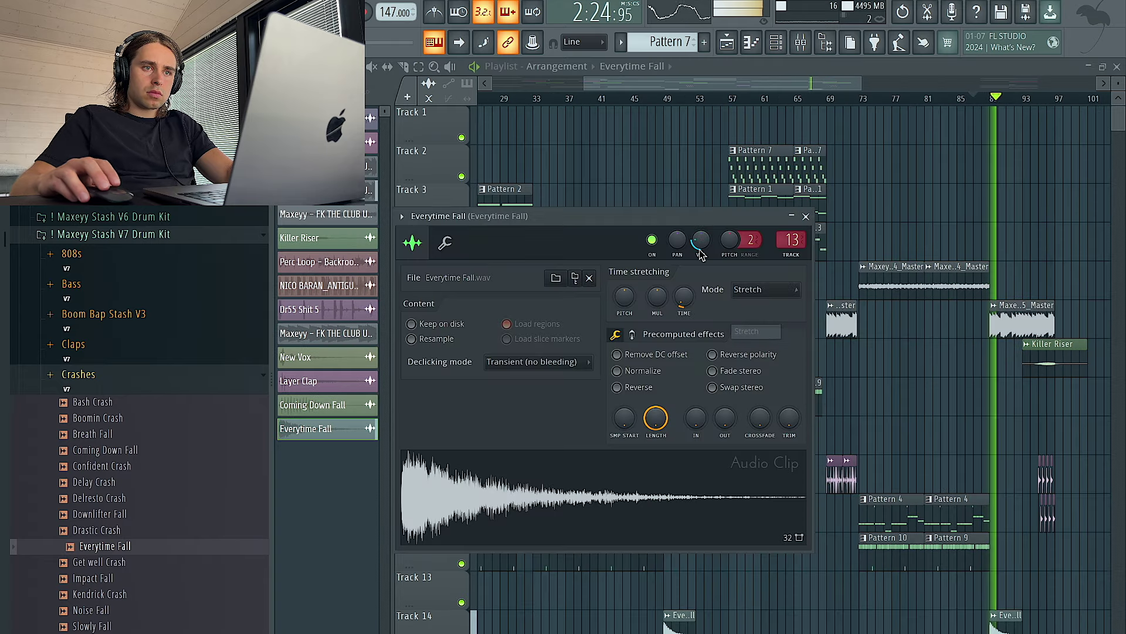
right_click(658, 186)
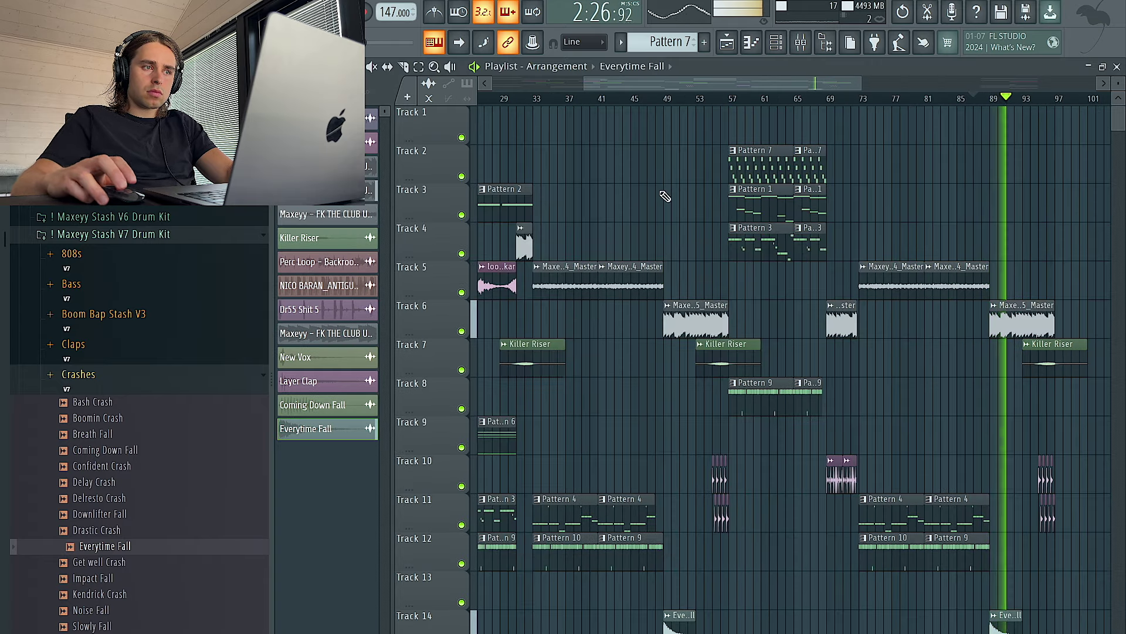
- Move the Pattern 1 clips at bar 57 up from Track 3 to Track 1 and shift the bar 137 section to bar 97
scroll(834, 312, "down", 5)
scroll(890, 255, "down", 1)
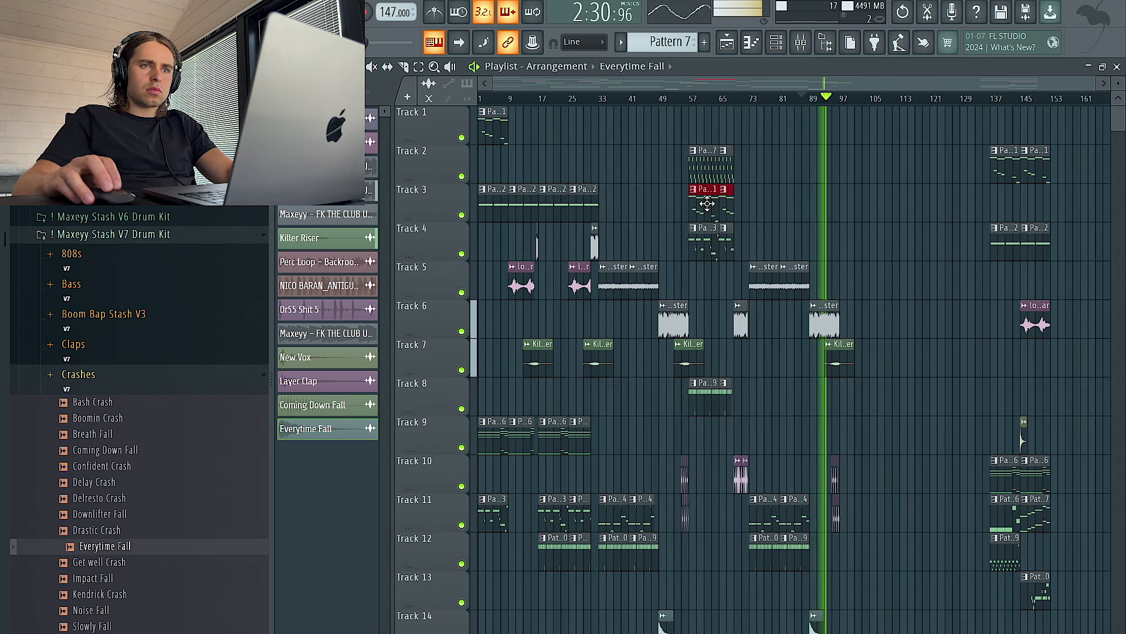
left_click_drag(707, 204, 707, 126)
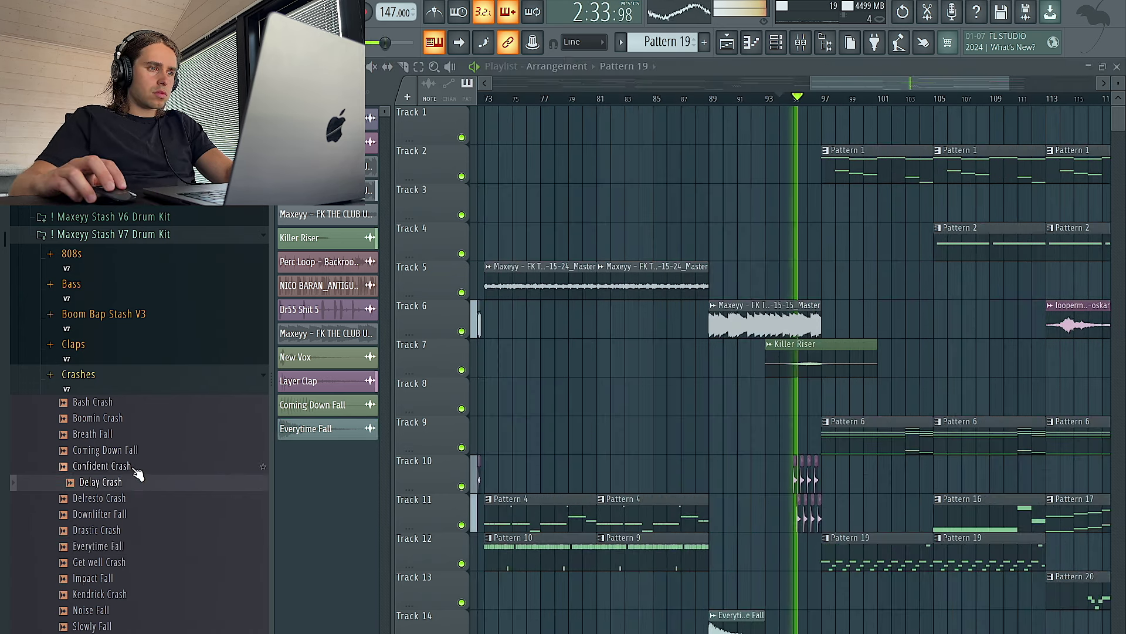
- Place Delay Crash on Track 14 at bar 97, adjust its stretch time and set its time-stretching mode to Stretch
left_click_drag(137, 482, 834, 610)
scroll(836, 607, "up", 4)
double_click(836, 604)
left_click_drag(568, 180, 567, 162)
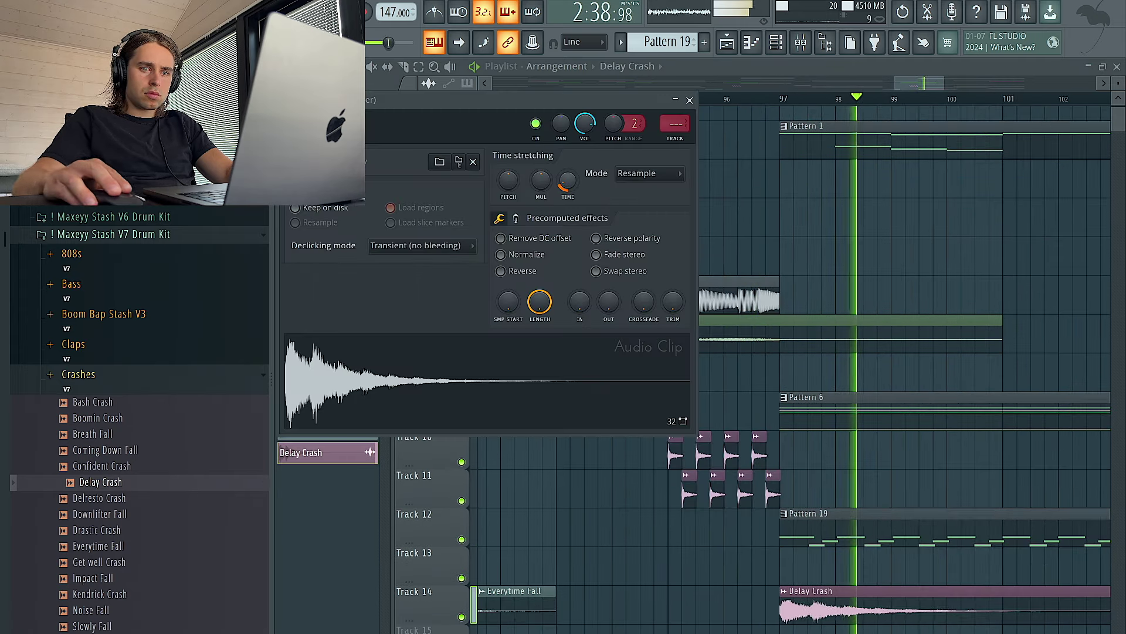
left_click(622, 173)
left_click(637, 215)
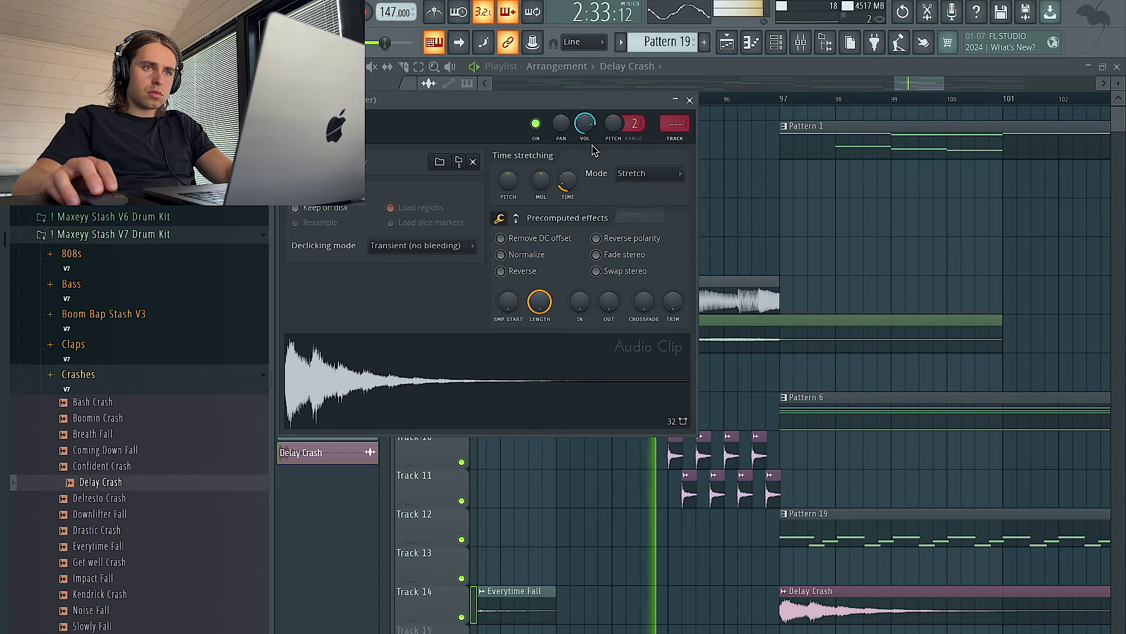
key("Escape")
- Route the Delay Crash clip to mixer track 14 and add Fruity Reeverb 2 in the second effect slot
scroll(839, 234, "down", 4)
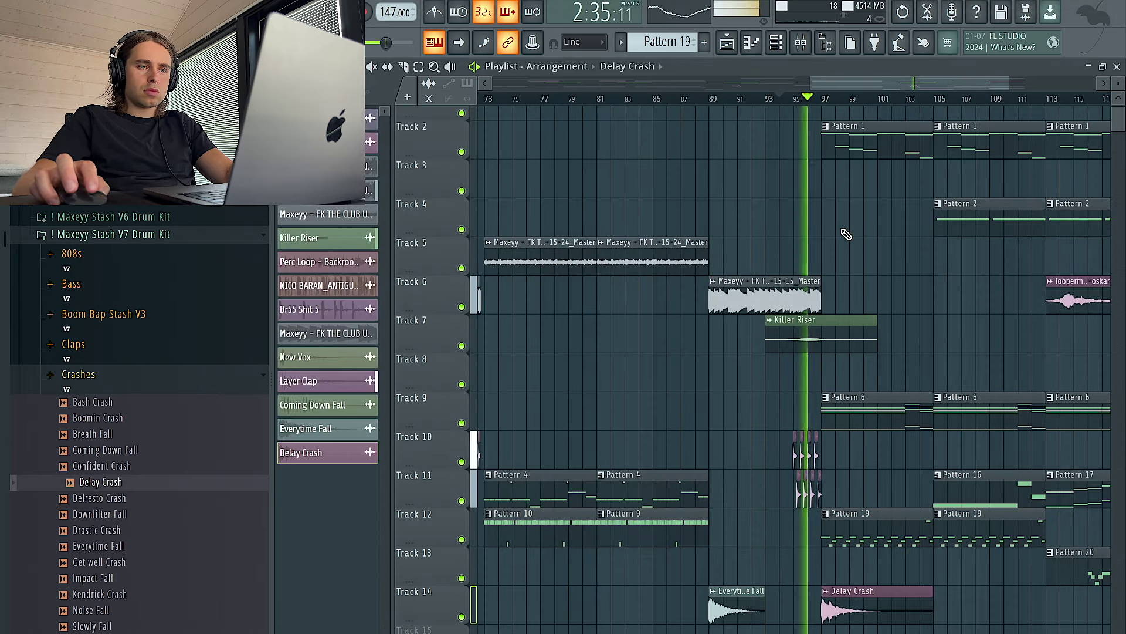
scroll(845, 234, "down", 4)
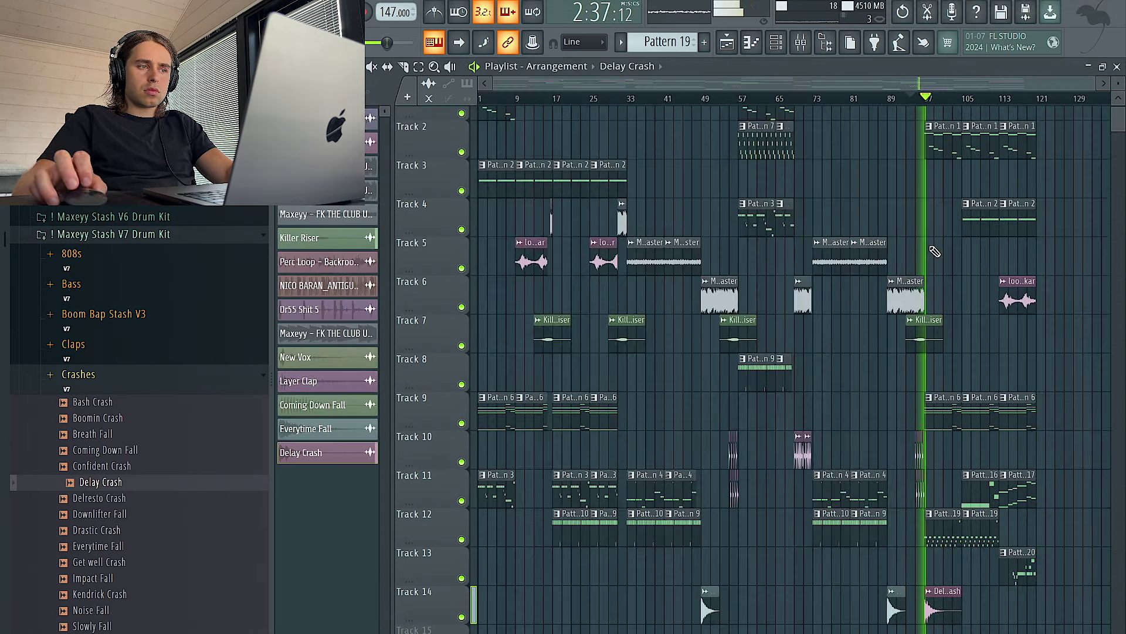
double_click(942, 606)
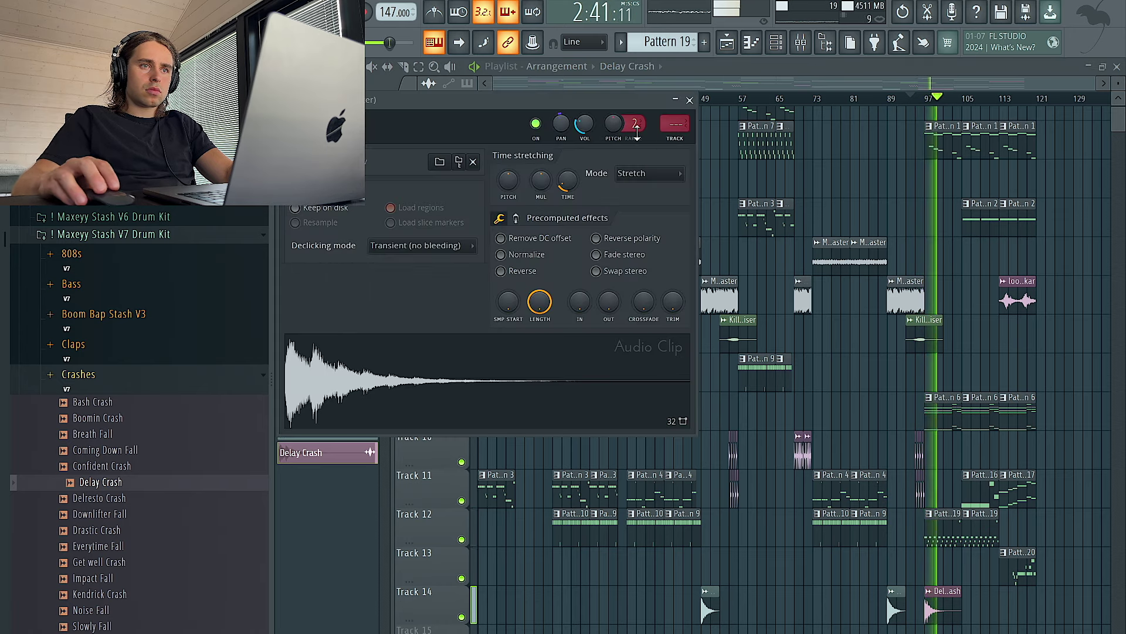
left_click(675, 124)
left_click(991, 273)
mouse_move(982, 291)
left_click(769, 113)
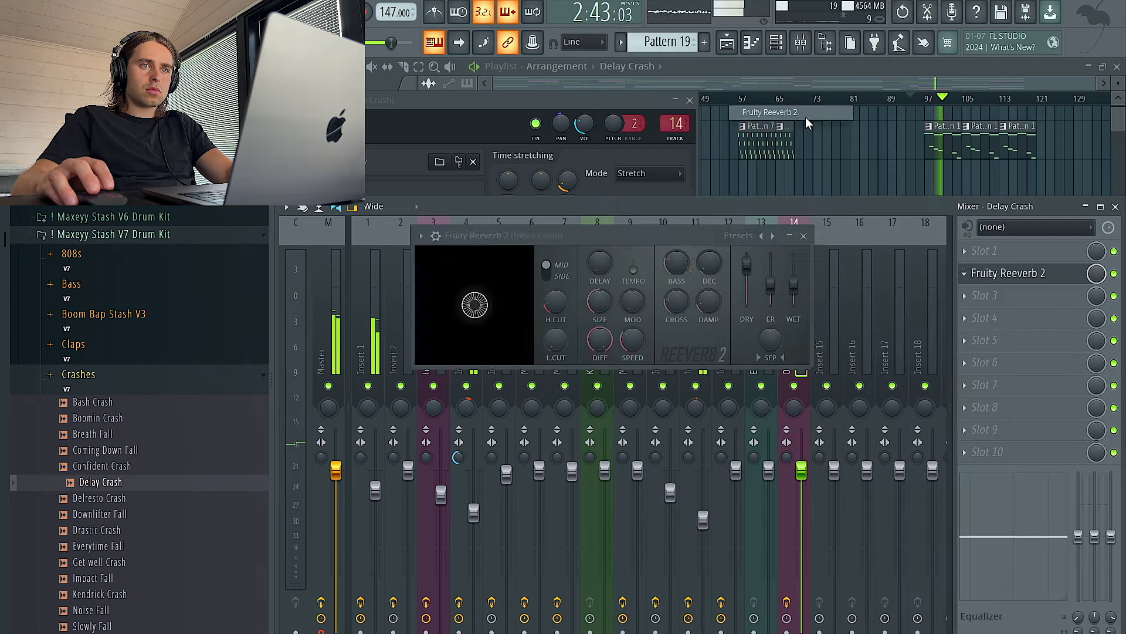
right_click(899, 172)
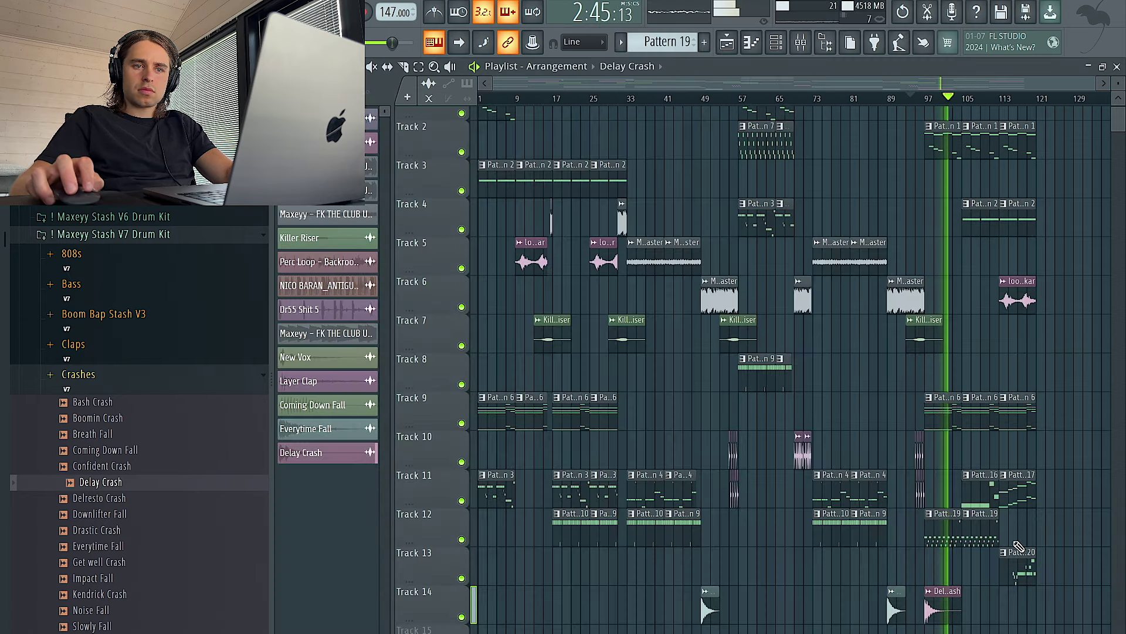
- Shorten the Pattern 6 clip at bar 97 on Track 9 to four bars and duplicate it to bar 101
scroll(1017, 548, "up", 4)
left_click(938, 545)
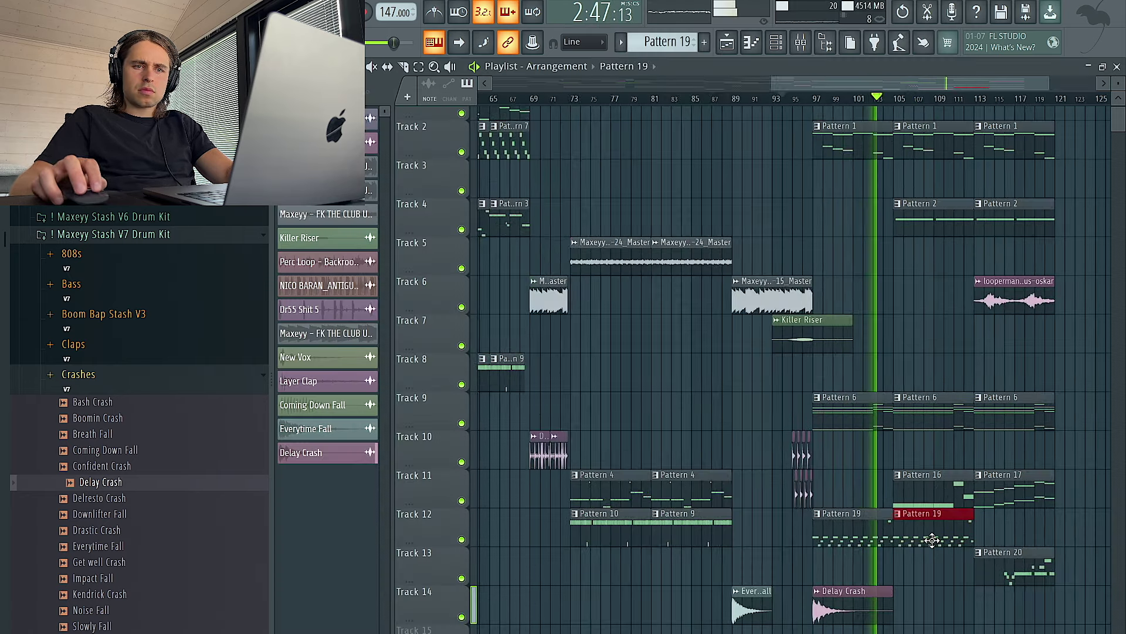
scroll(937, 544, "right", 2)
left_click_drag(854, 403, 812, 403)
left_click(802, 409, "ctrl")
key("ctrl+b")
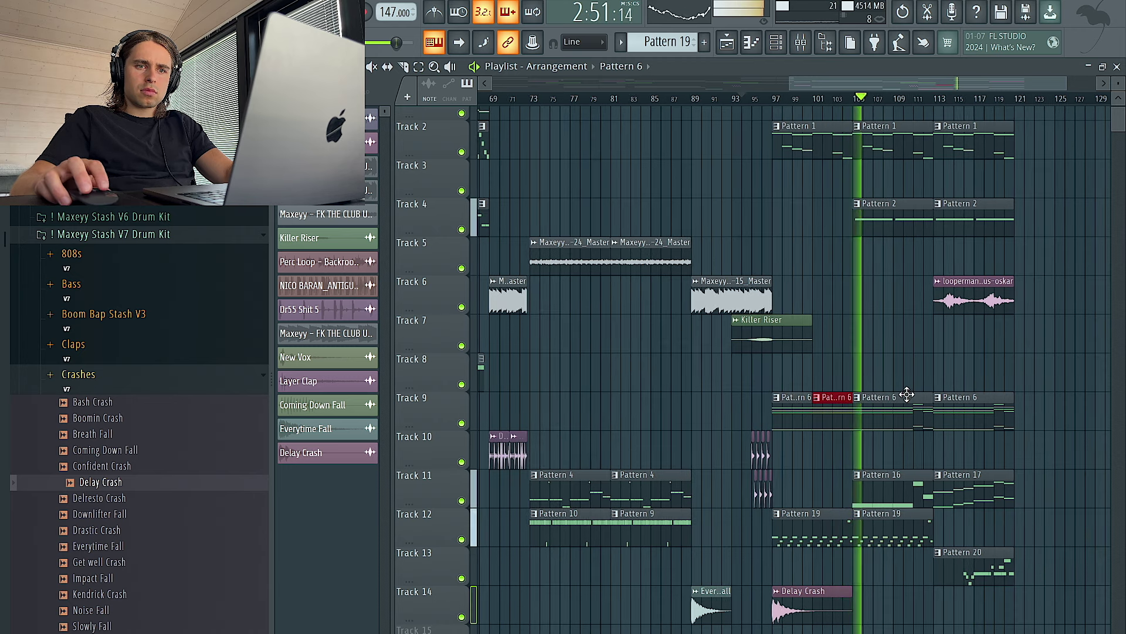
- Shorten the Pattern 16 and Pattern 6 clips at bar 105 to four bars and duplicate each to bar 109
left_click(931, 481)
left_click_drag(932, 481, 893, 481)
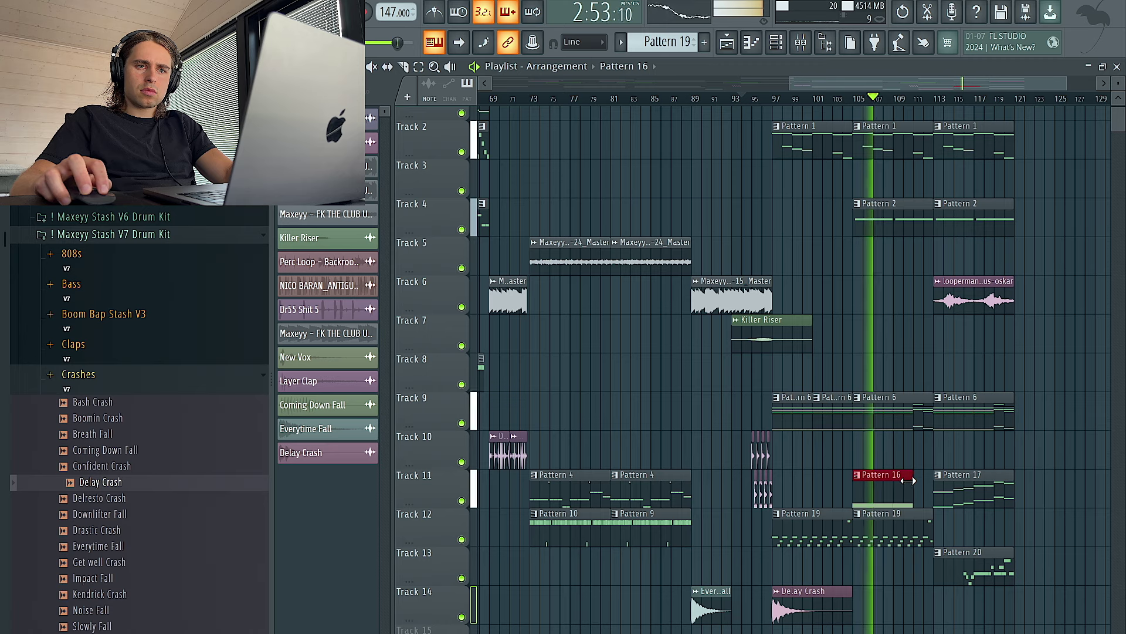
key("ctrl+b")
left_click_drag(931, 399, 893, 399)
key("ctrl+b")
scroll(880, 439, "right", 4)
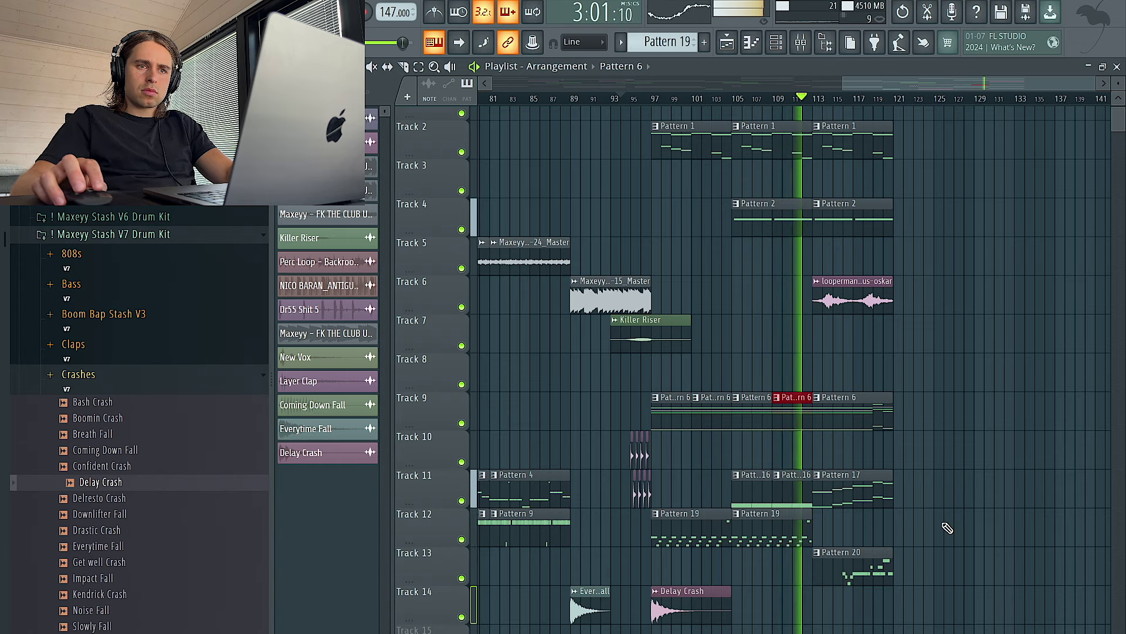
scroll(949, 530, "down", 3)
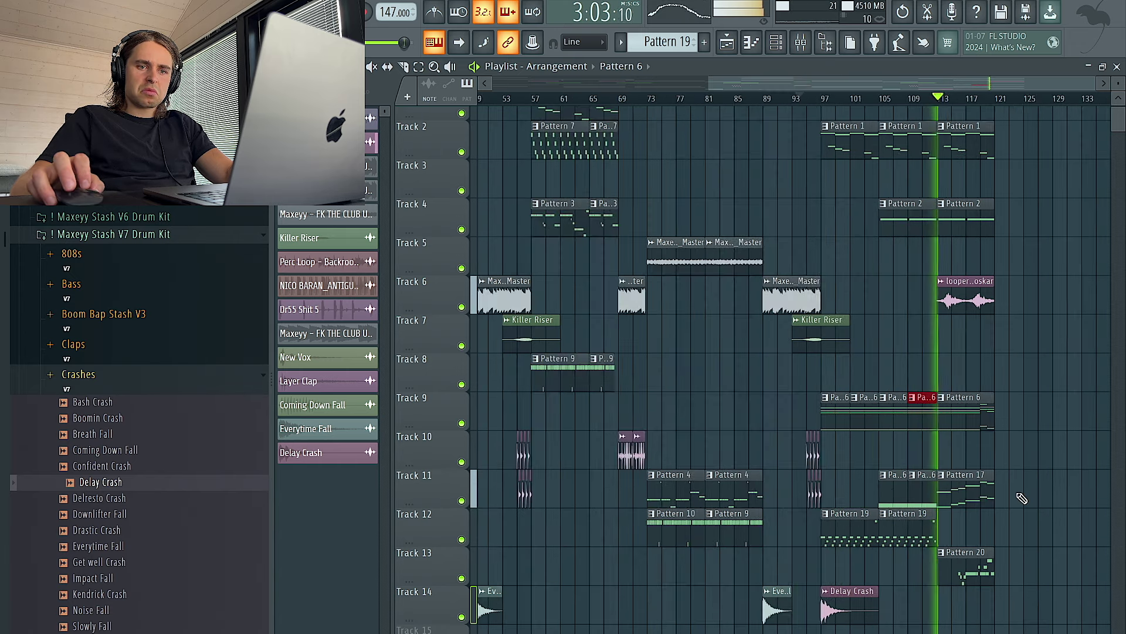
scroll(1022, 498, "up", 2)
scroll(1022, 498, "up", 1)
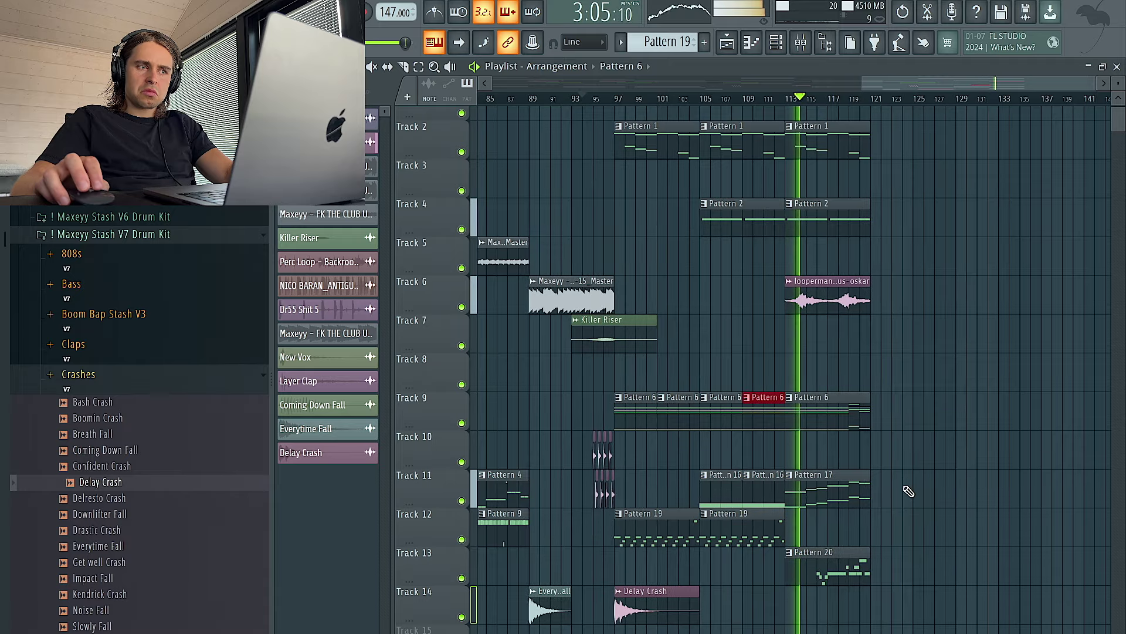
- Duplicate the vocal clip at bar 113 on Track 6 to bar 121, and open Pattern 20 to check its notes and channels
left_click(794, 294)
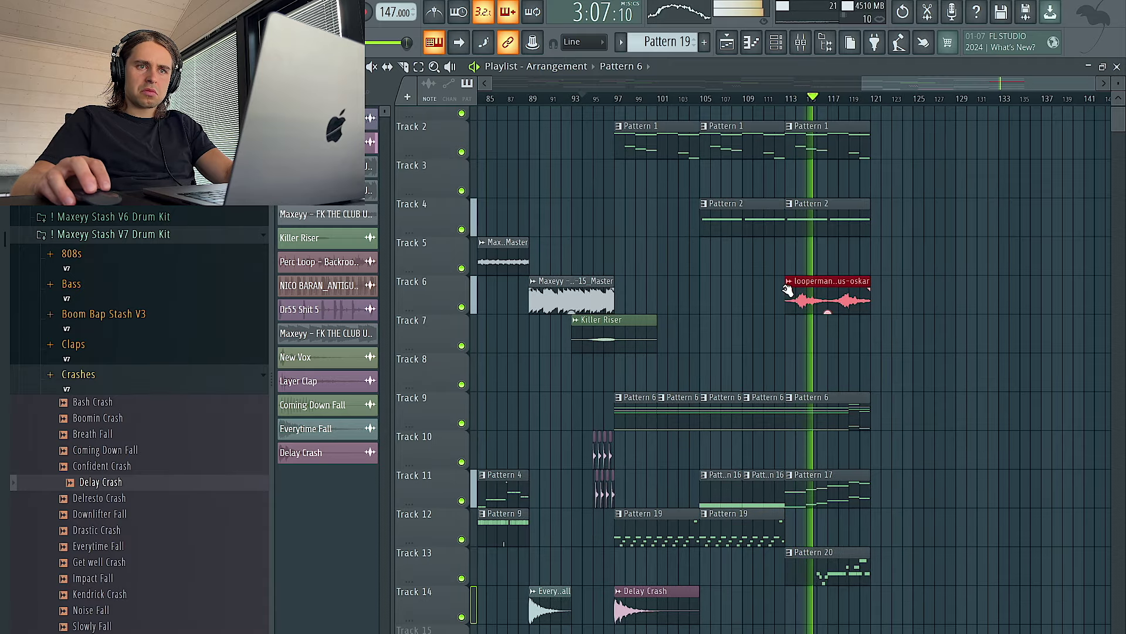
key("ctrl+b")
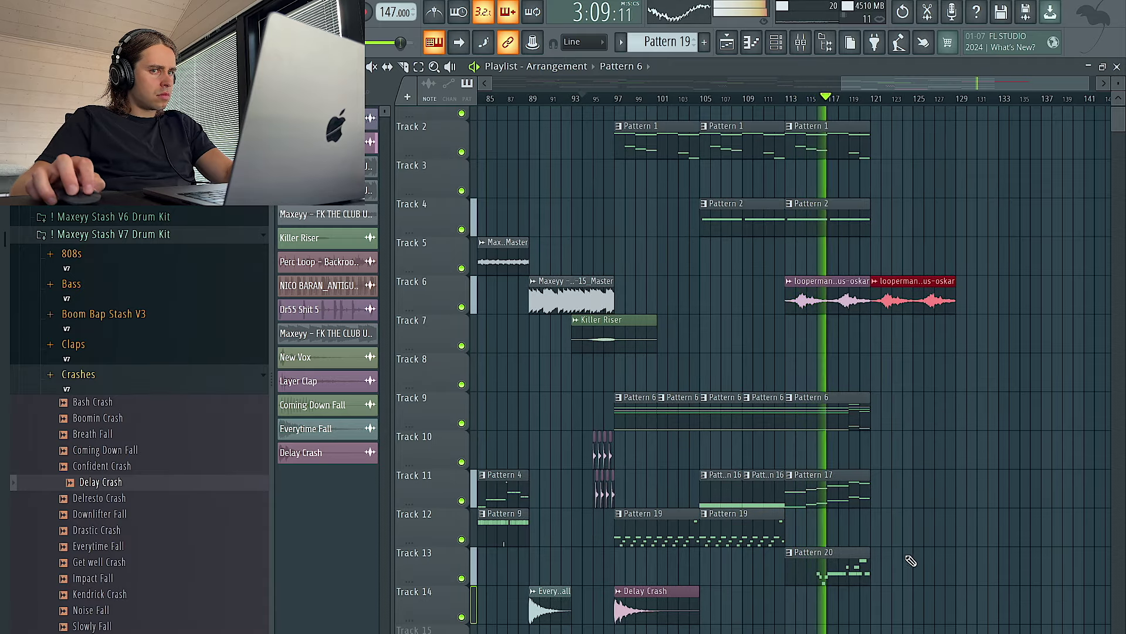
double_click(836, 569)
left_click(776, 42)
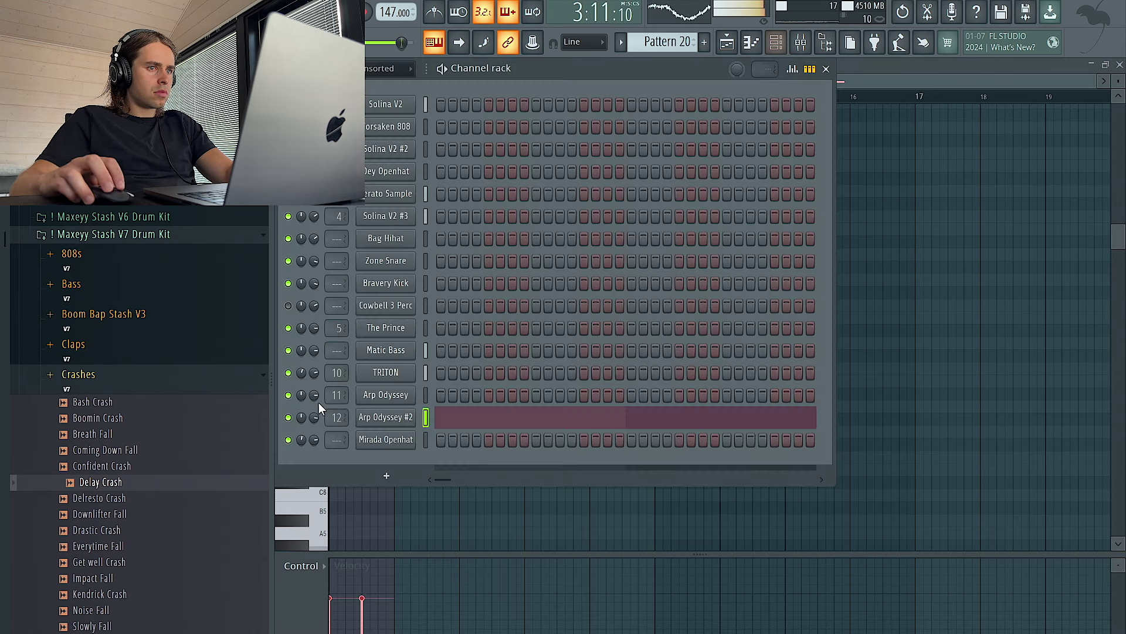
left_click(727, 41)
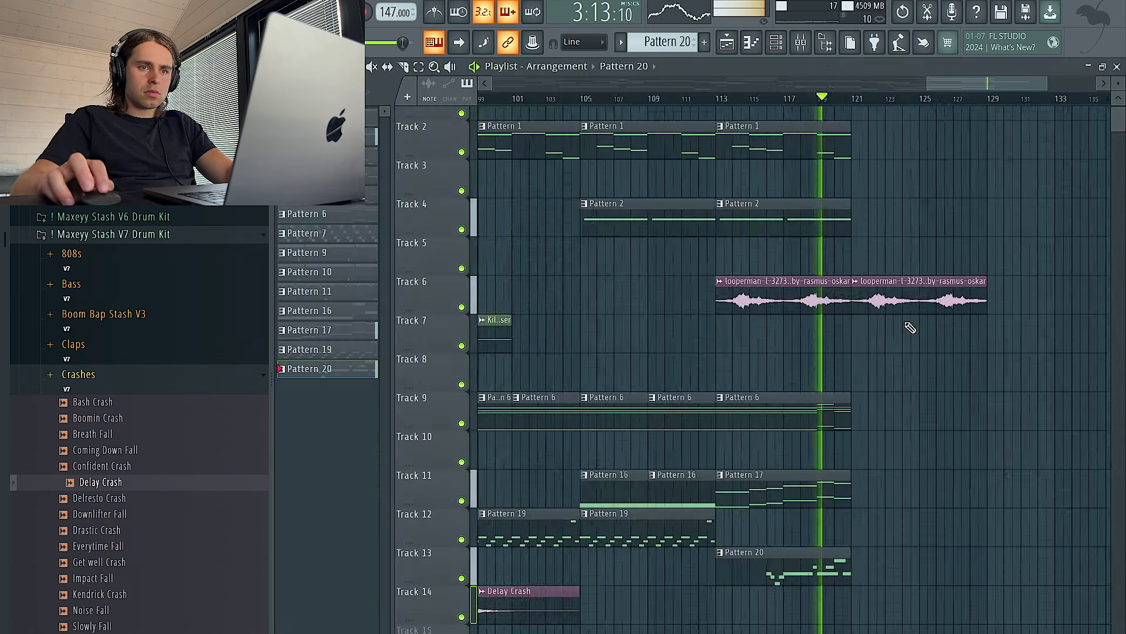
- Try shortening the Pattern 6, Pattern 17 and Pattern 20 clips at bar 113 to end at bar 120
left_click_drag(805, 377, 811, 495)
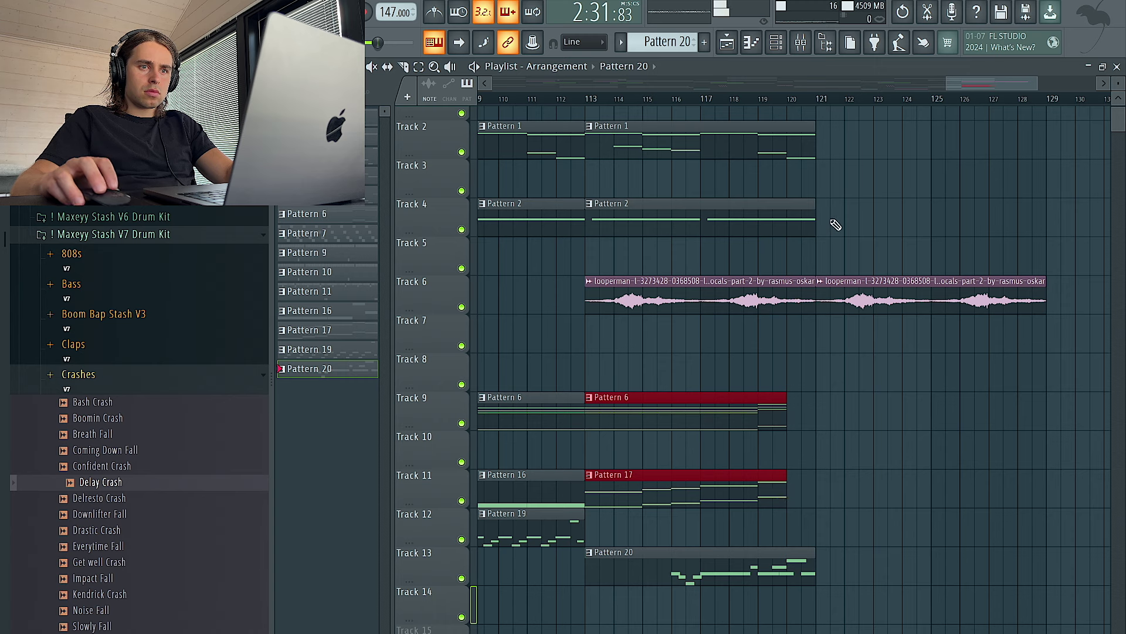
left_click_drag(812, 551, 786, 550)
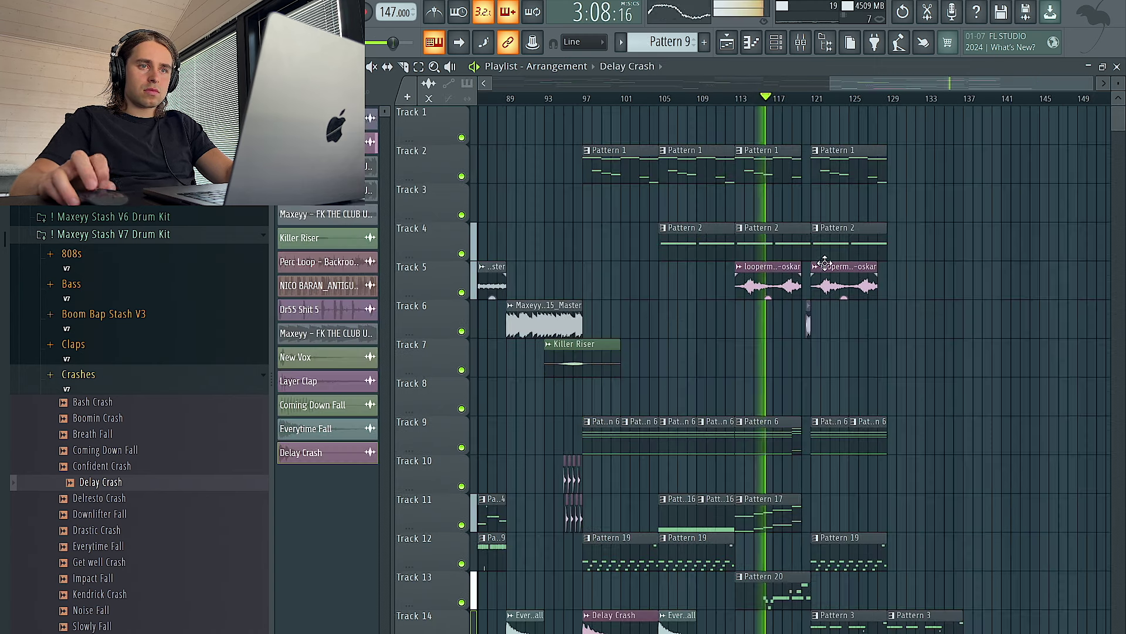
- Extend the Pattern 6, Pattern 17 and Pattern 1 clips at bar 113 to bar 121, and lengthen the vocal clip on Track 5 slightly
scroll(770, 427, "up", 2)
left_click_drag(771, 427, 780, 429)
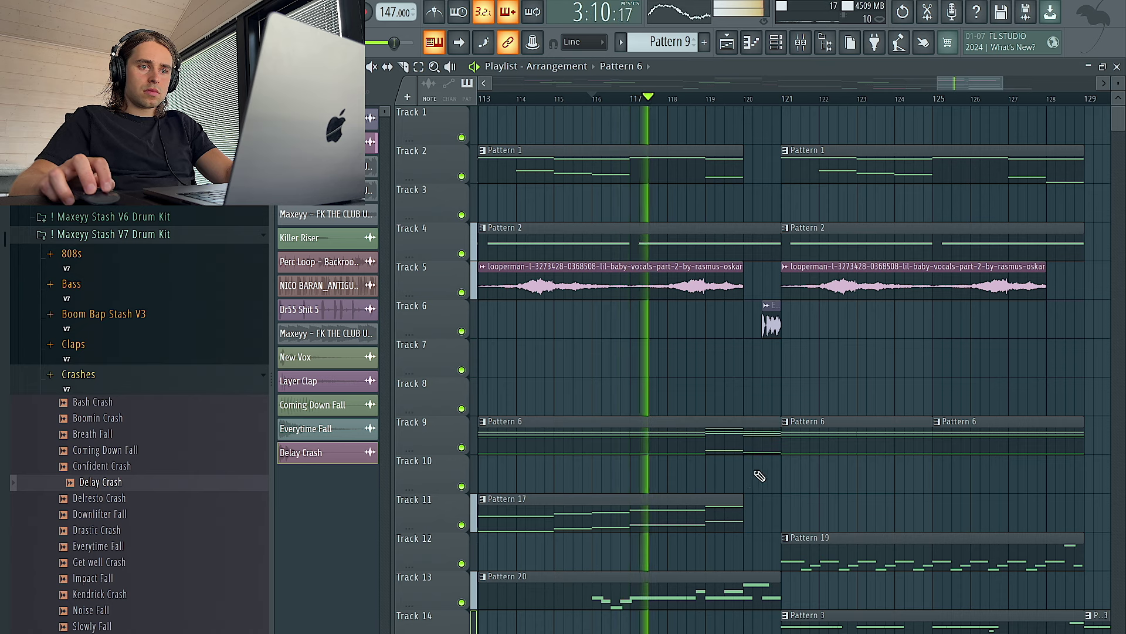
left_click_drag(744, 503, 781, 504)
mouse_move(741, 266)
left_mouse_down()
mouse_move(780, 267)
mouse_move(753, 267)
left_mouse_up()
left_click_drag(738, 152, 780, 152)
- Play the section leading into bar 121 and delete the Pattern 1 clip at bar 121 on Track 2
scroll(811, 211, "down", 3)
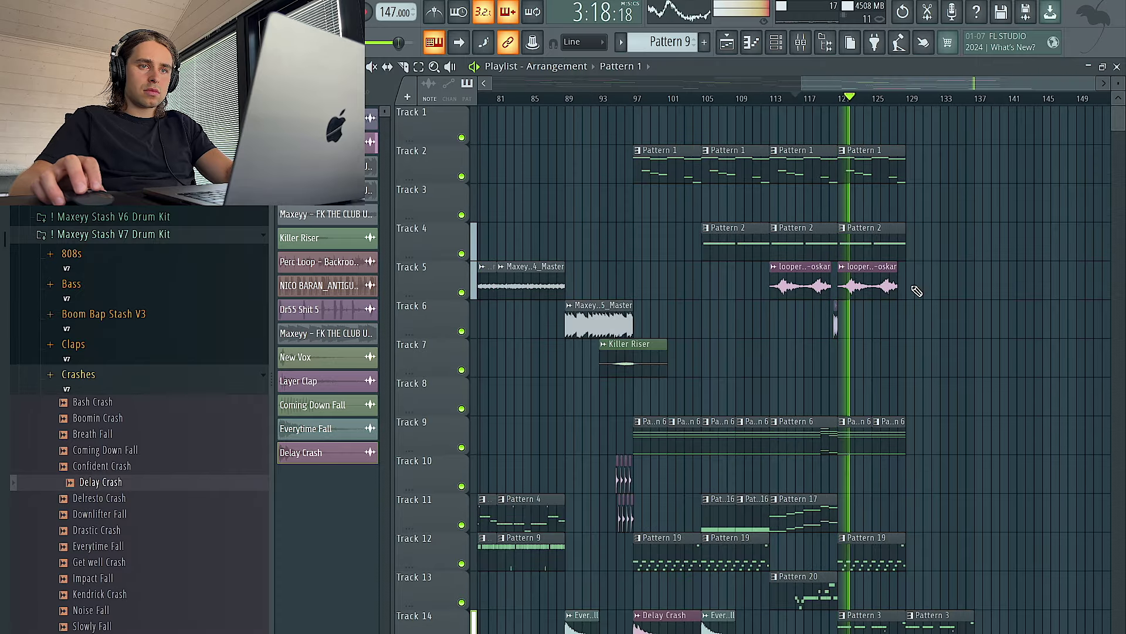
key("space")
scroll(898, 246, "up", 4)
key("space")
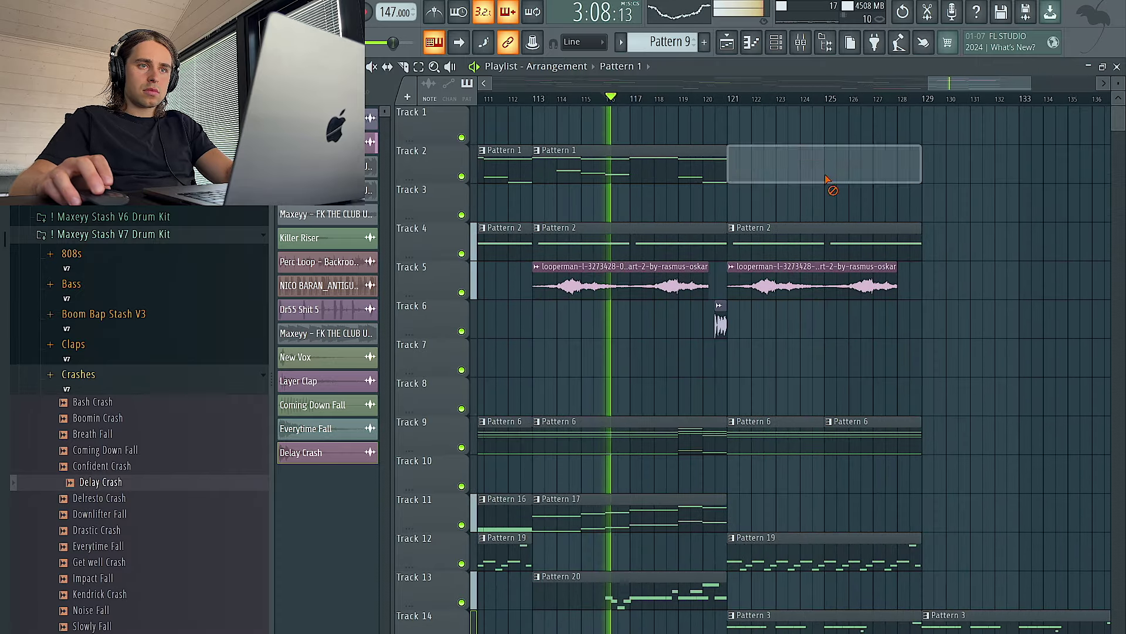
right_click(825, 176)
- Duplicate the Pattern 6 clips on Track 9 and the Pattern 19 clip on Track 12 from bar 121 to bar 129
scroll(880, 299, "down", 5)
left_click_drag(981, 557, 900, 435)
key("ctrl+b")
scroll(983, 410, "right", 3)
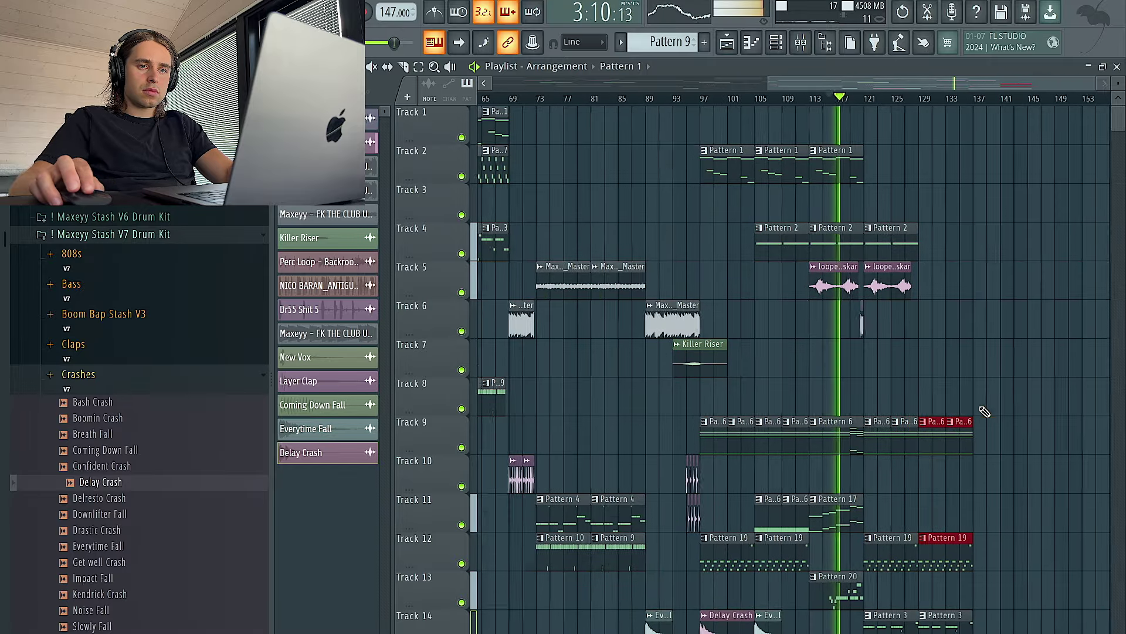
- Shorten Pattern 3 at bar 121 on Track 14 to four bars and repeat it through bar 136, replacing the longer clip at bar 129
scroll(978, 419, "up", 4)
left_click(868, 616)
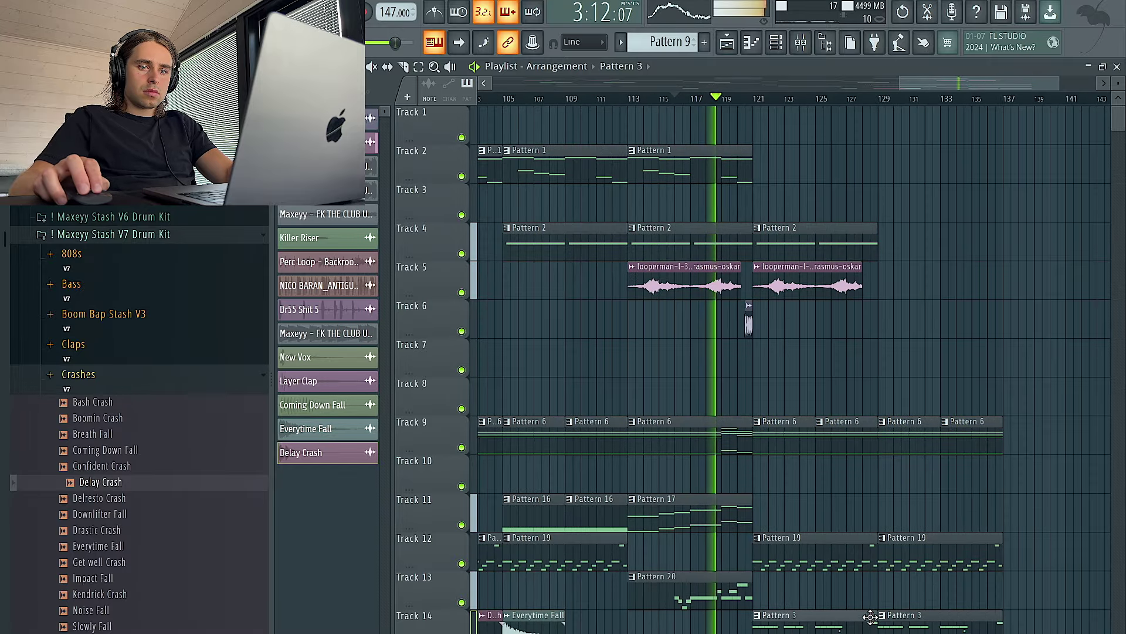
left_click_drag(868, 616, 813, 620)
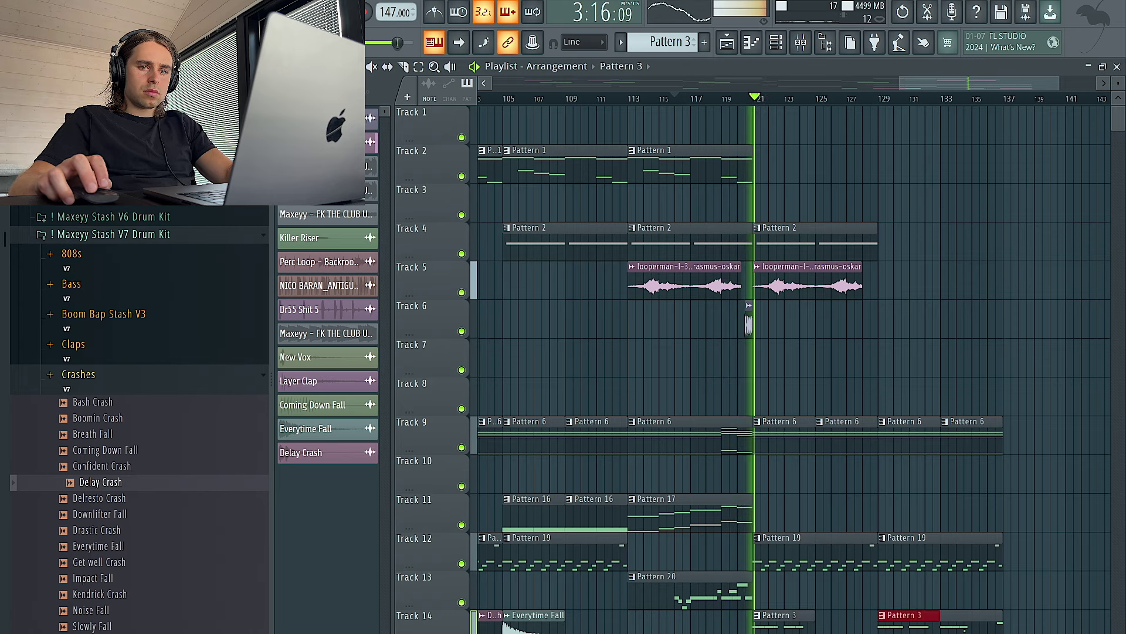
left_click(844, 626)
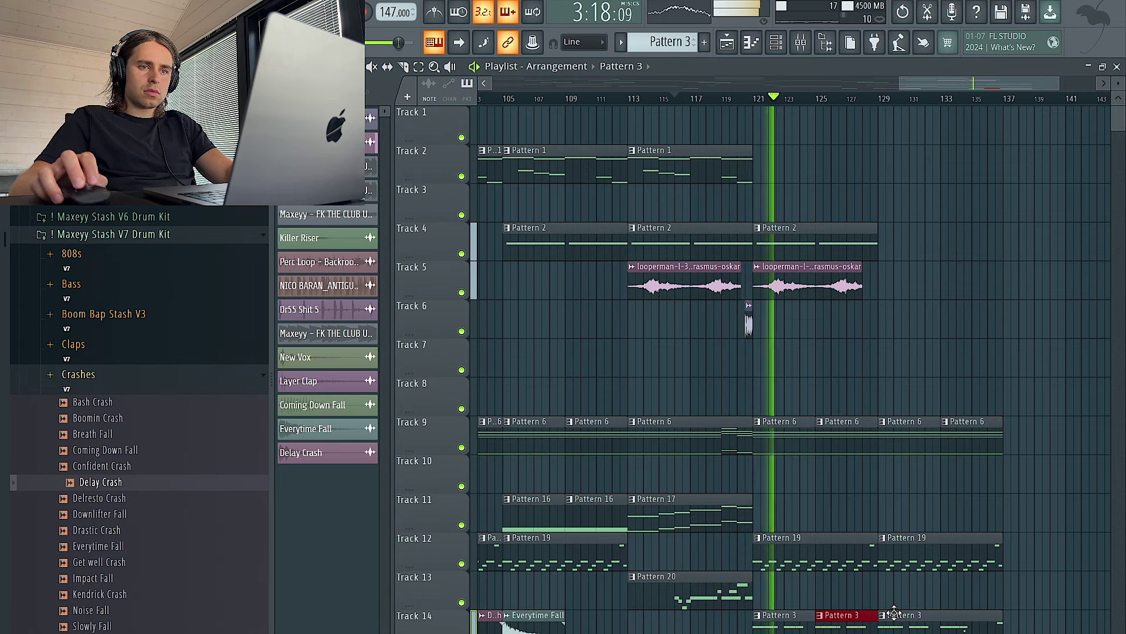
scroll(918, 597, "down", 3)
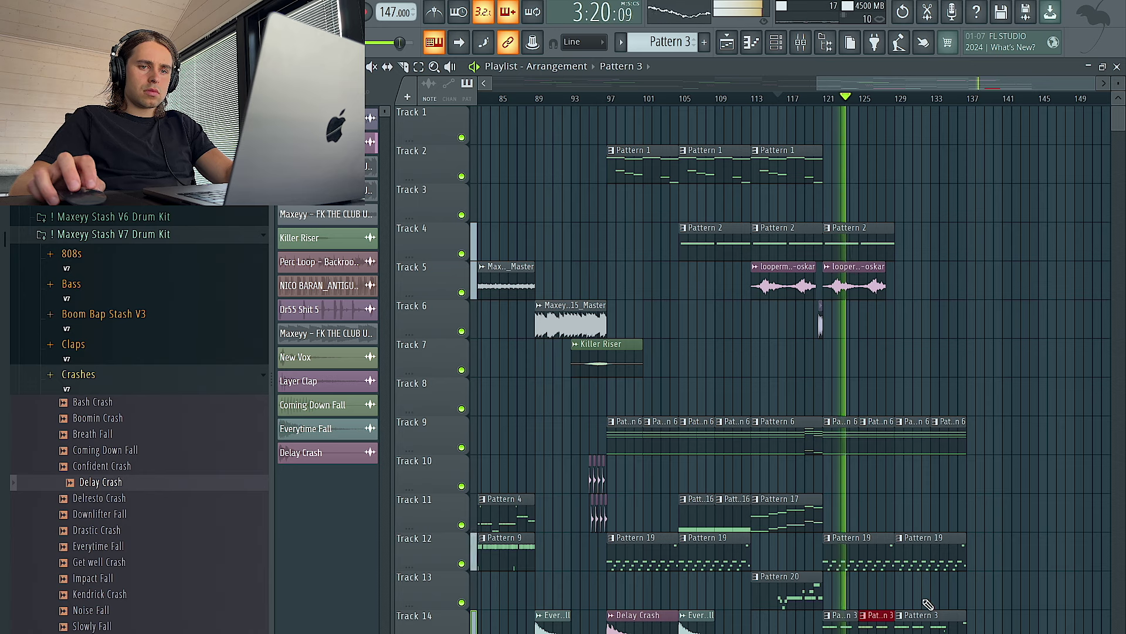
right_click(925, 625)
left_click_drag(848, 627, 919, 626)
- Copy the Pattern 2 clip on Track 4 and the vocal clip on Track 5 from bar 121 to bar 129
left_click_drag(950, 323, 843, 243)
left_click_drag(837, 243, 922, 246)
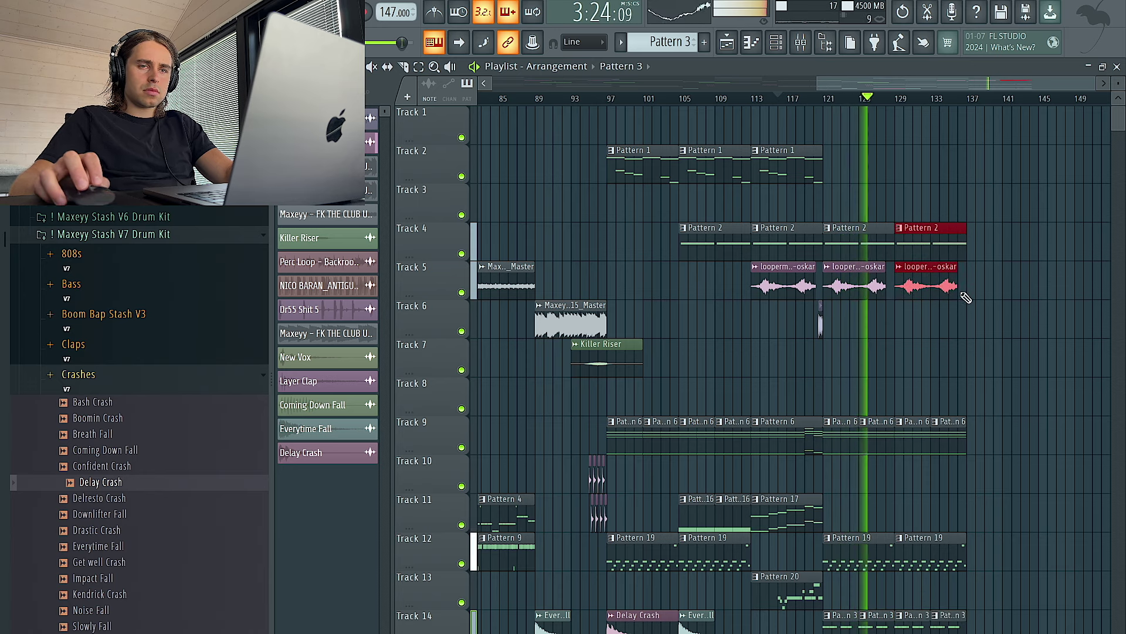
scroll(1037, 282, "up", 4)
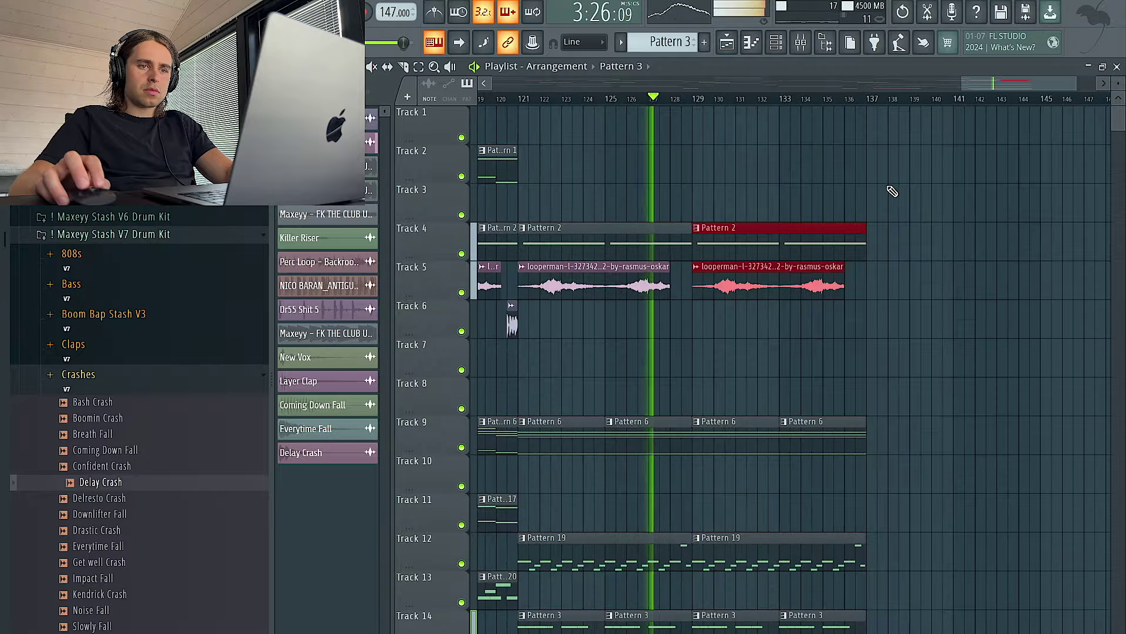
scroll(913, 124, "down", 3)
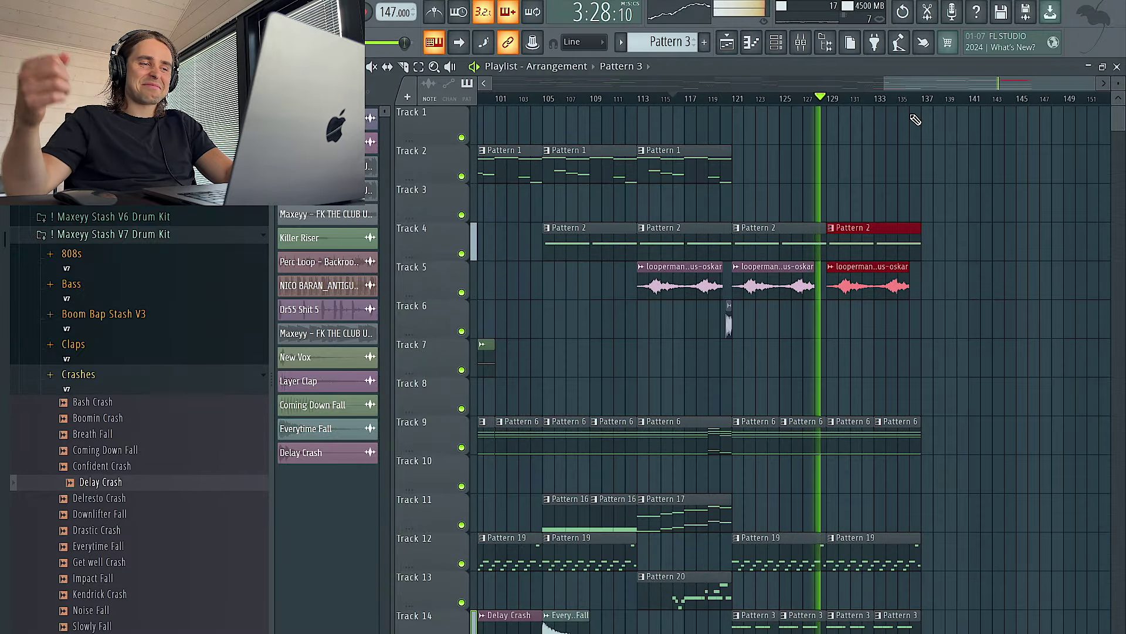
- Select bars 129 to 137 and create an automation clip for the Master volume over that range
left_click_drag(921, 99, 827, 99)
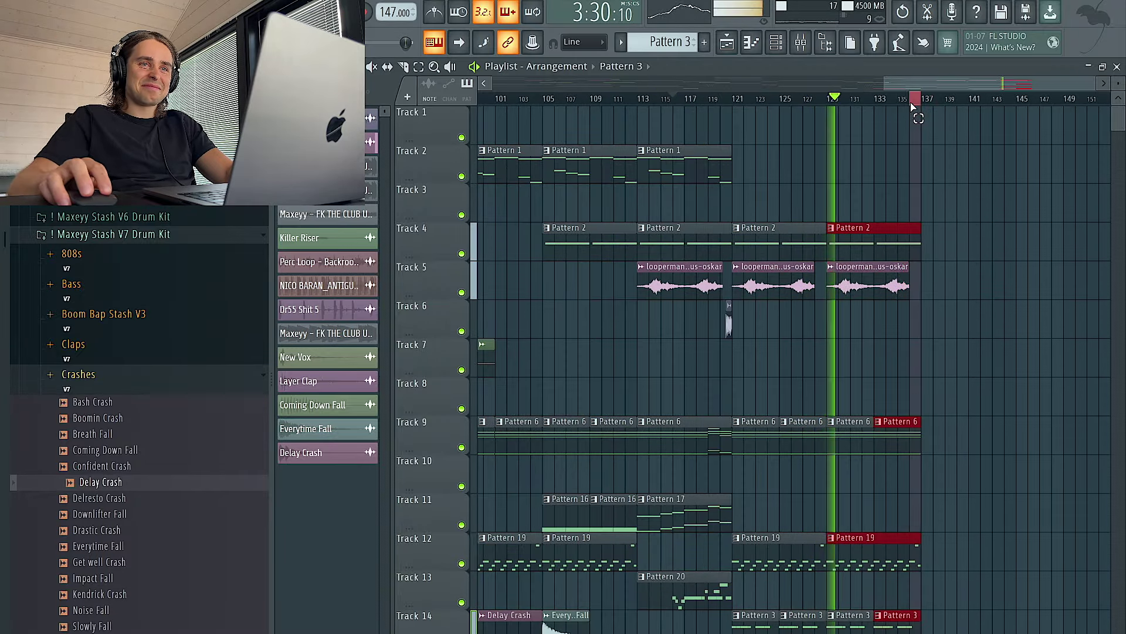
left_click(801, 43)
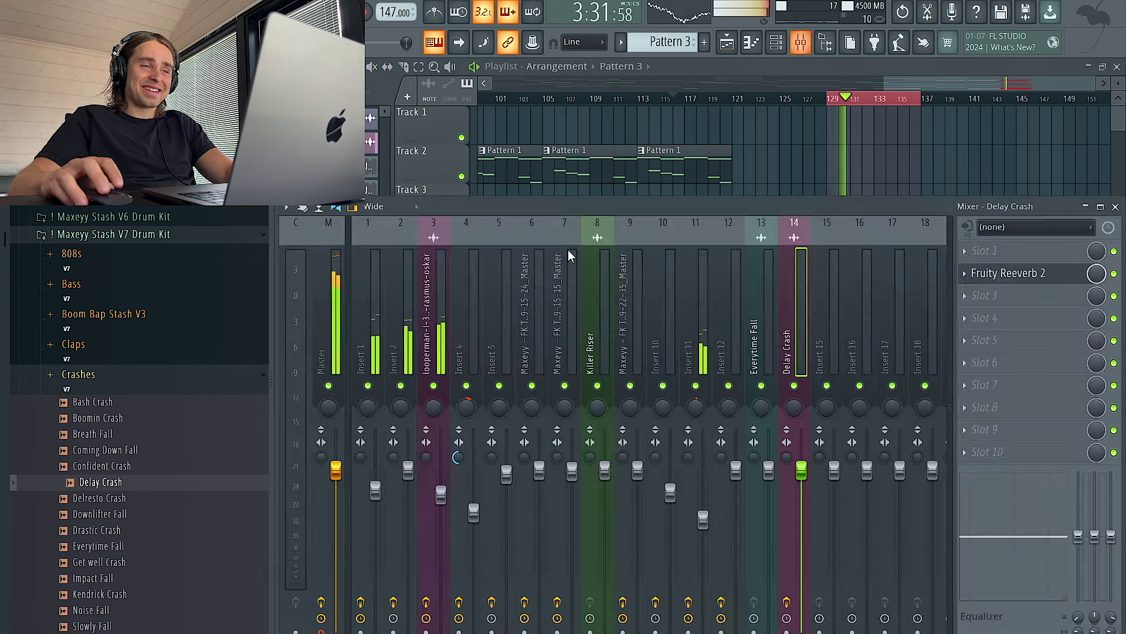
right_click(336, 473)
left_click(358, 531)
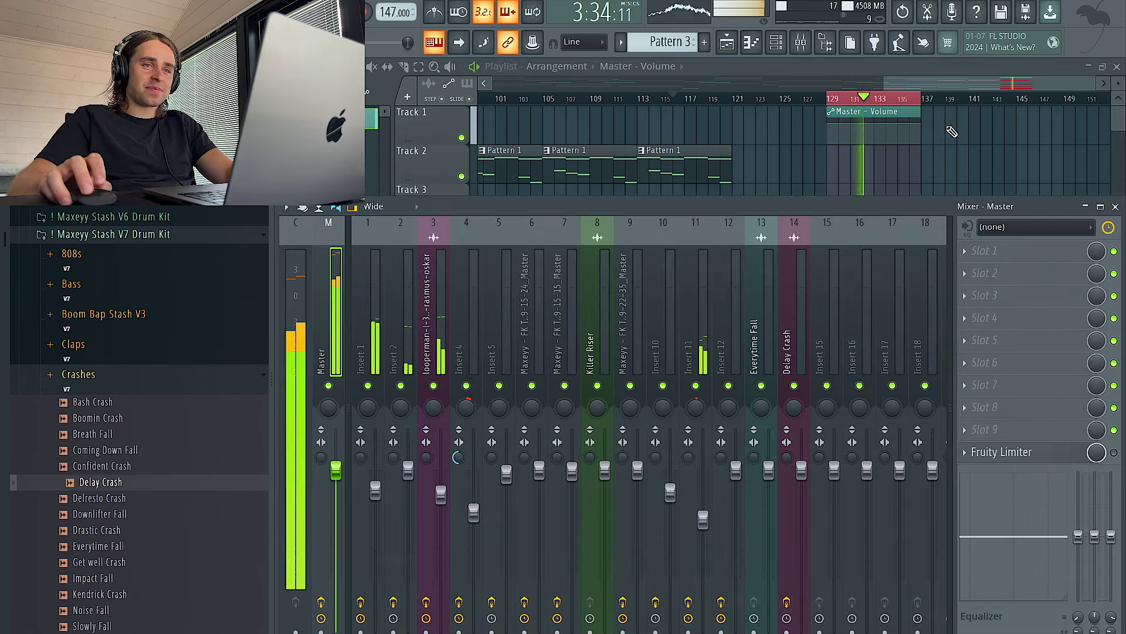
- Shape the Master volume automation at bar 129 into a curved fade-out ending at bar 137
key("F9")
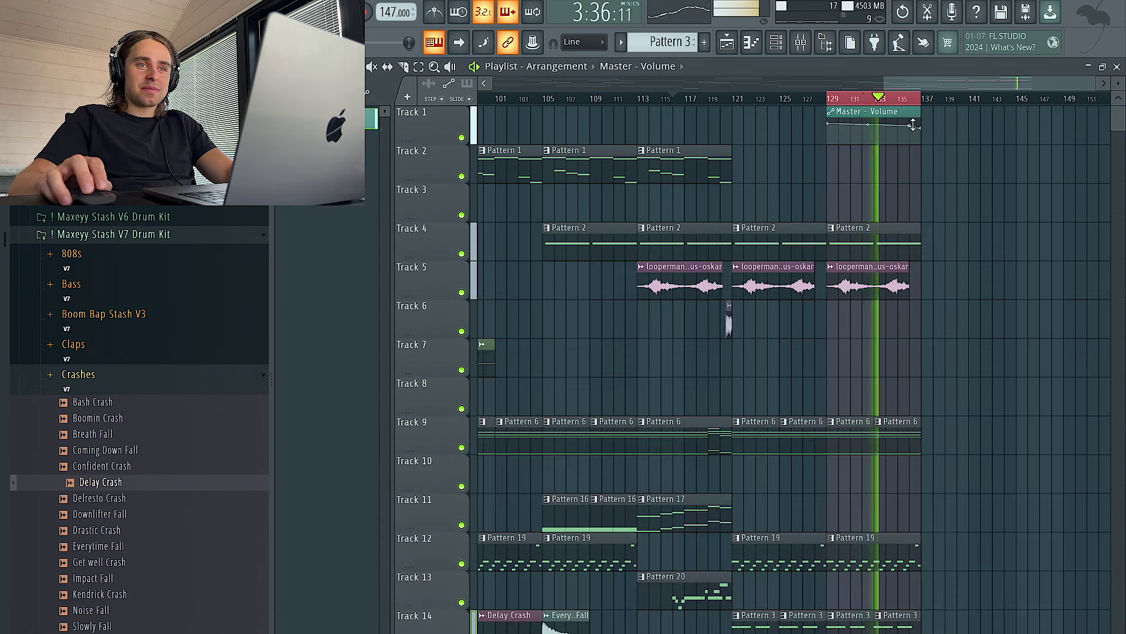
left_click_drag(915, 125, 896, 148)
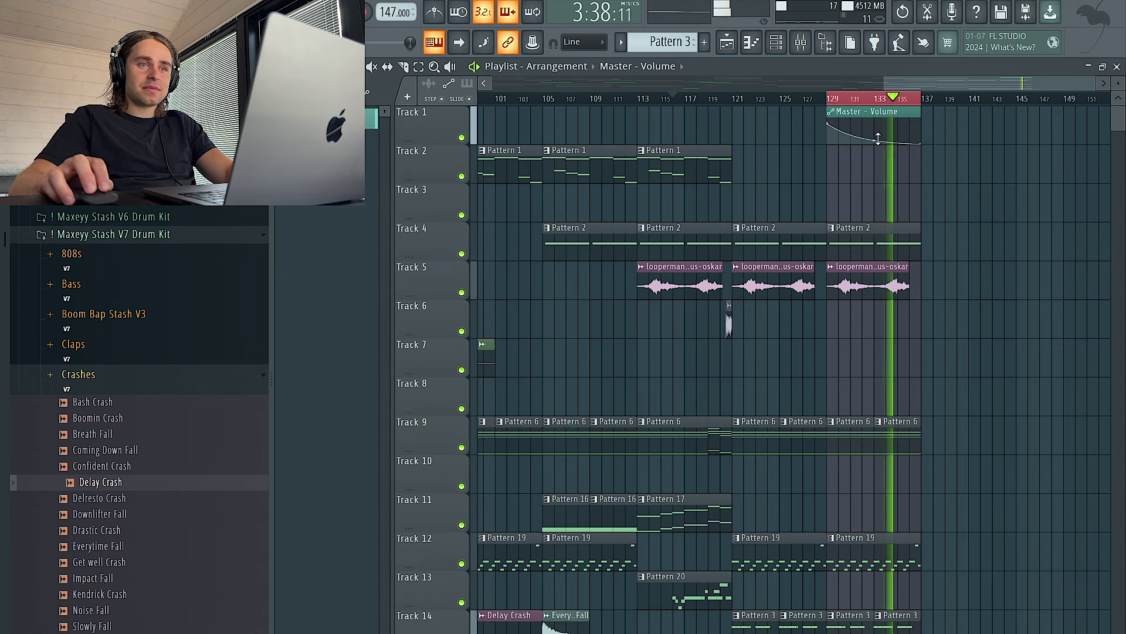
scroll(1062, 246, "down", 5, "ctrl")
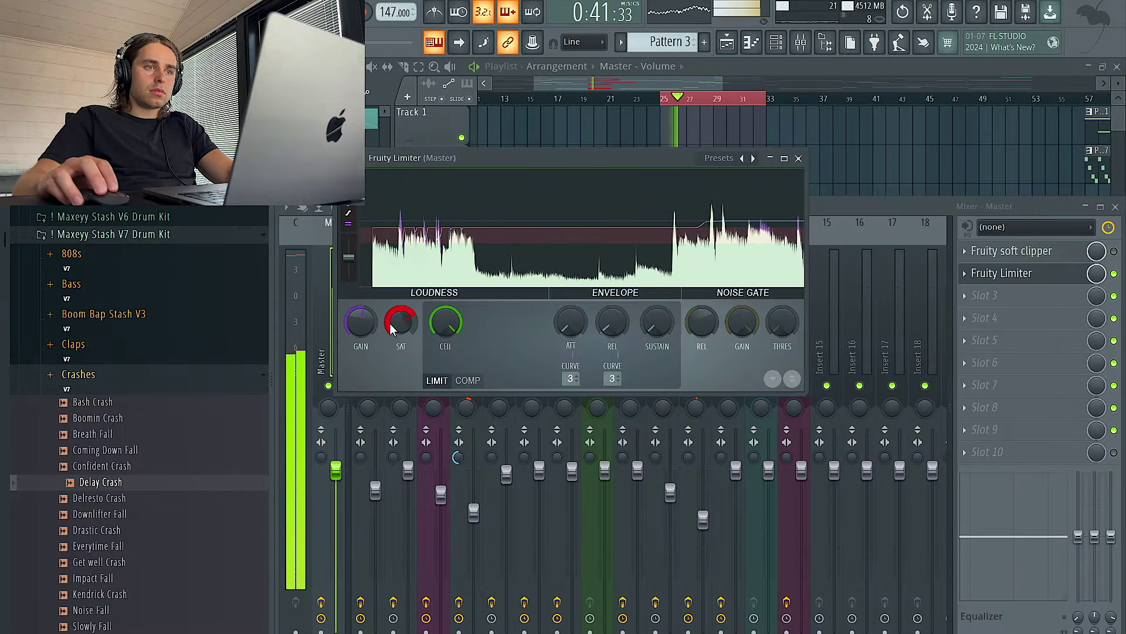
- Reset the release of the Master track's Fruity Limiter, close the plugin and return to the playlist
right_click(608, 336)
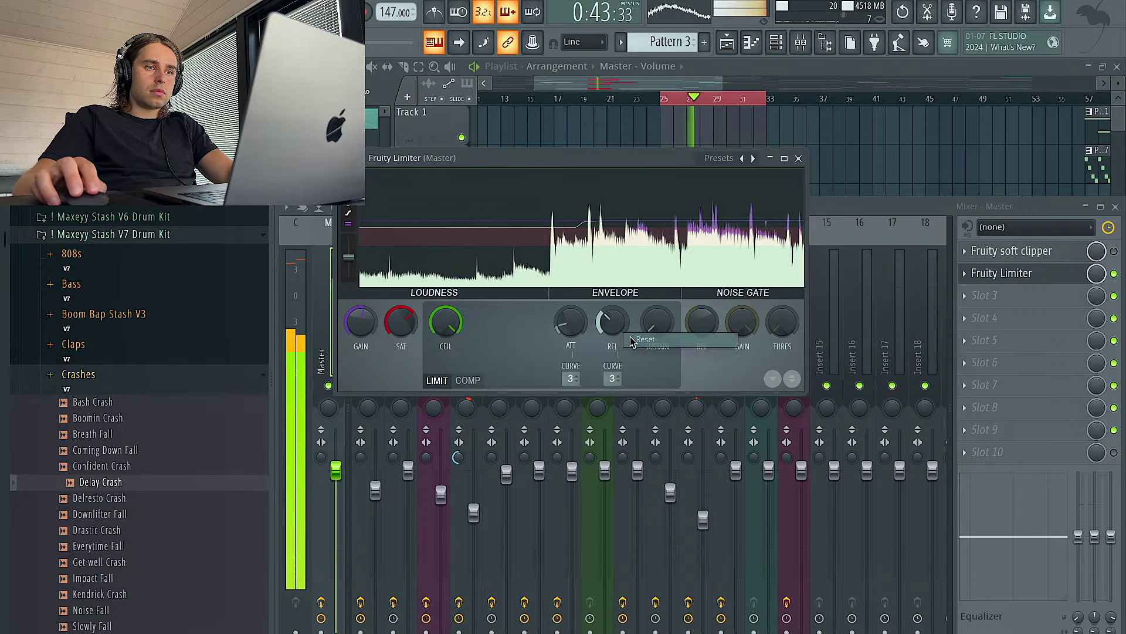
left_click(652, 338)
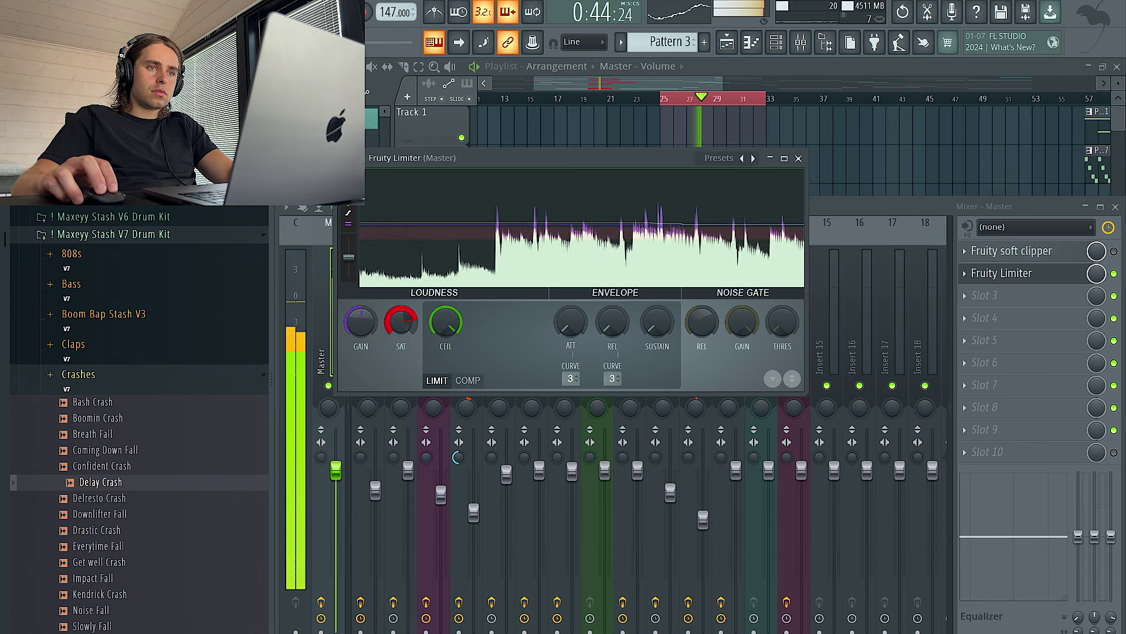
left_click(798, 158)
left_click(824, 146)
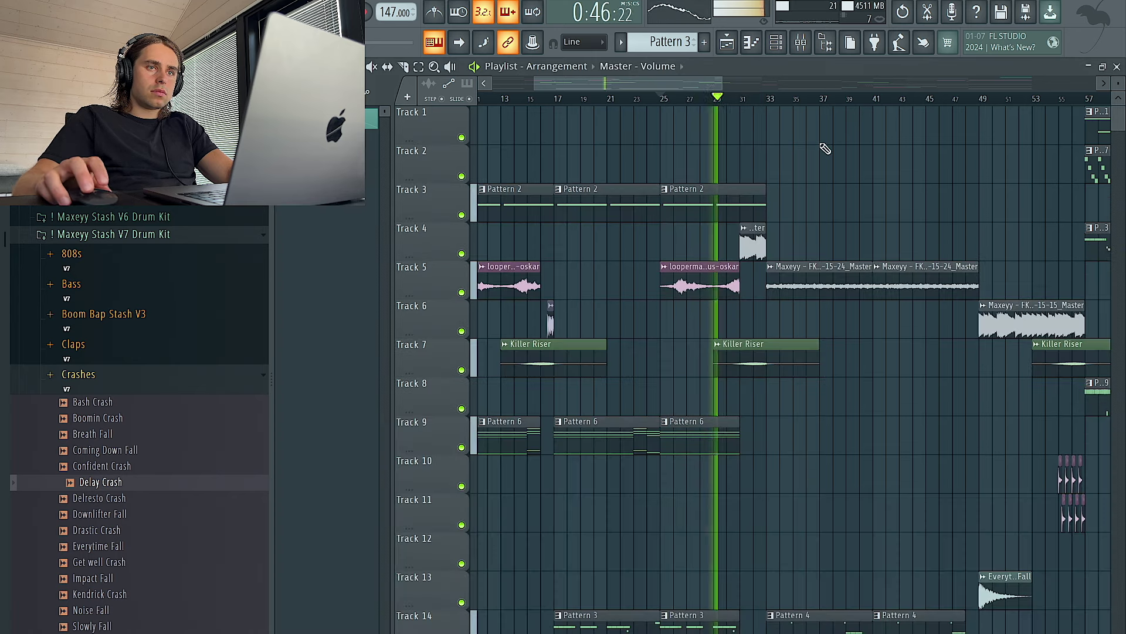
- Stop playback and run the macro that selects the project's unused channels
left_click(801, 43)
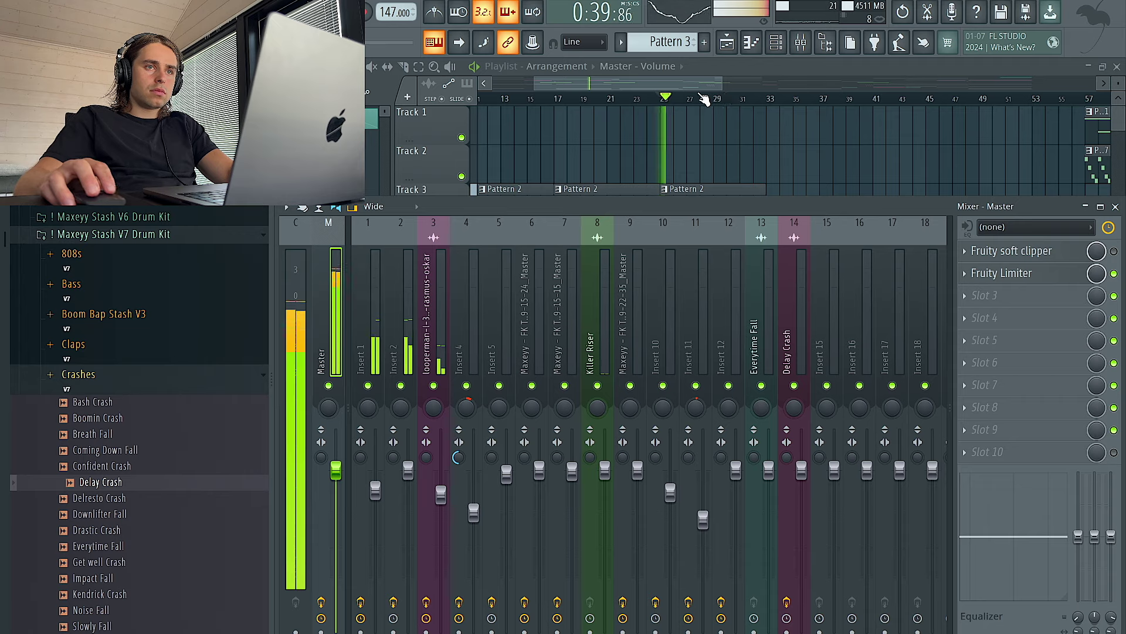
key("space")
left_click(197, 8)
mouse_move(233, 8)
mouse_move(258, 60)
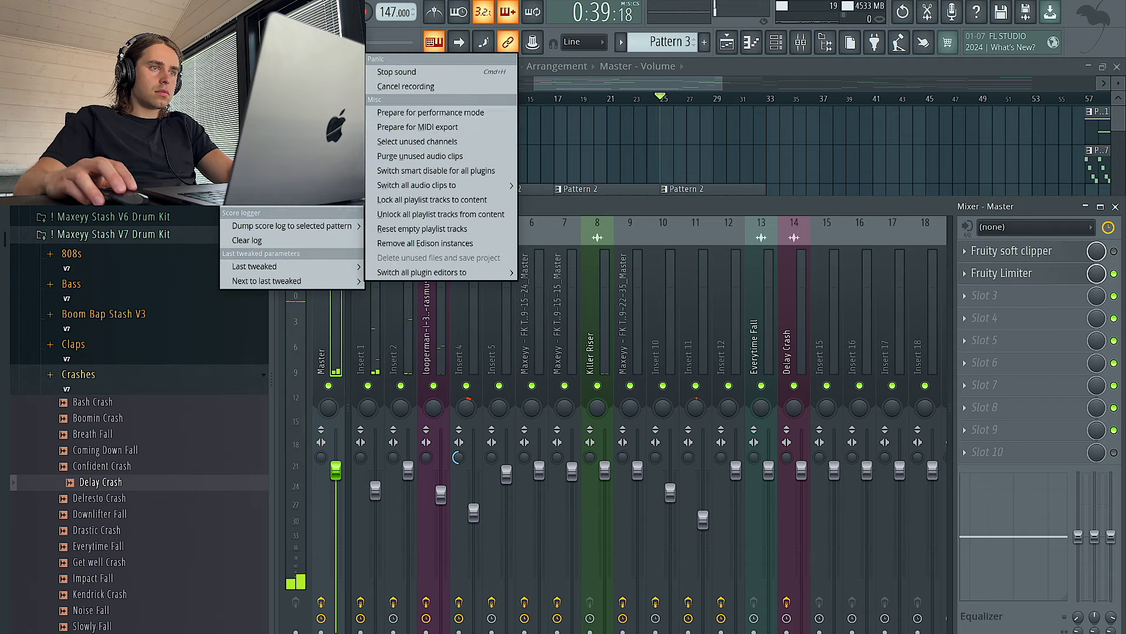
left_click(413, 141)
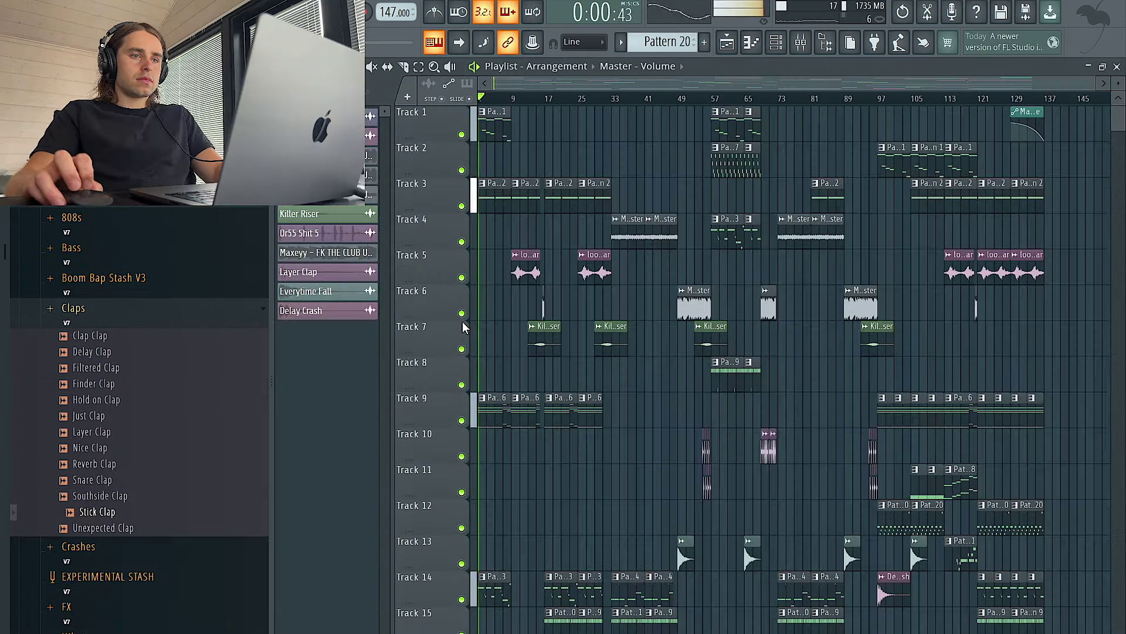
- Review the arrangement in the playlist and examine the Forsaken 808 notes of Pattern 4 in the piano roll
scroll(463, 322, "up", 3)
scroll(470, 322, "down", 3)
scroll(582, 515, "up", 3)
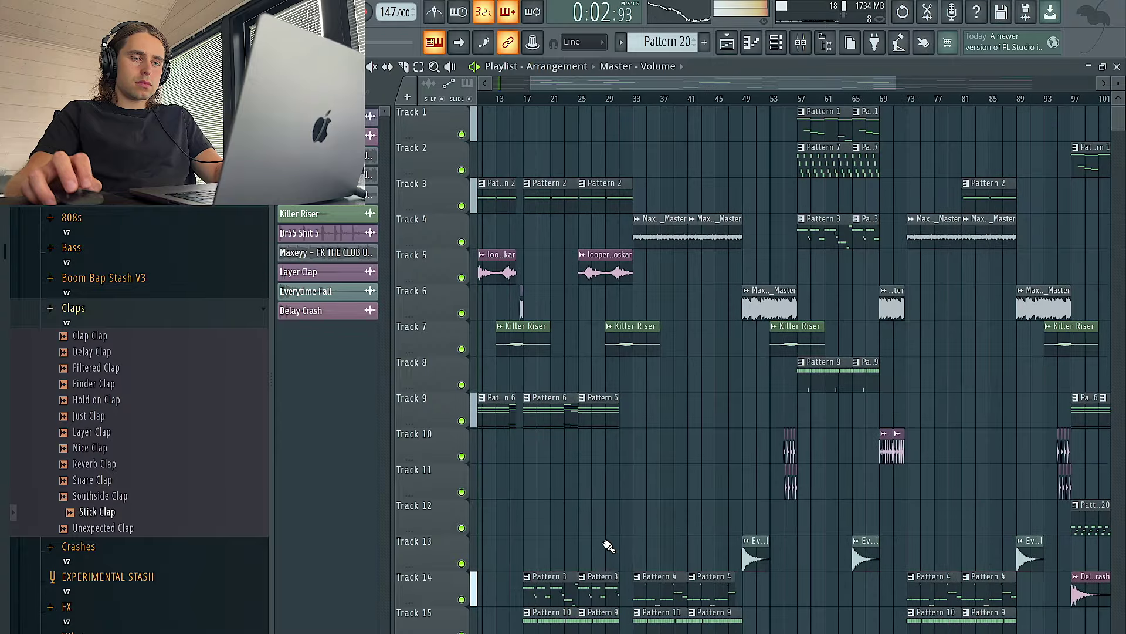
scroll(559, 572, "up", 2)
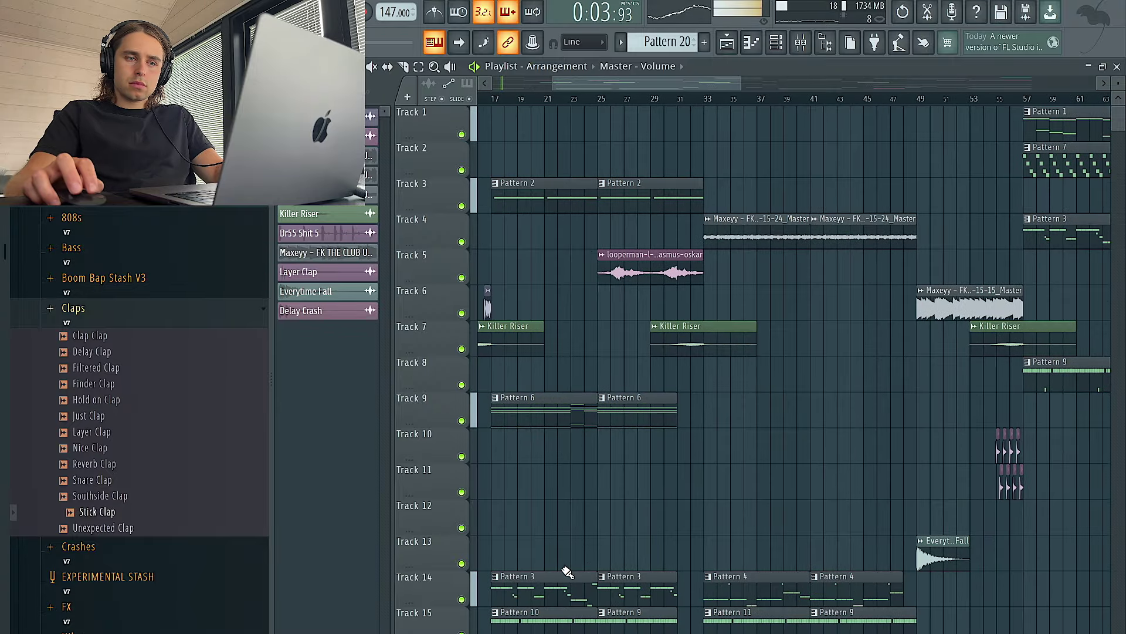
double_click(755, 603)
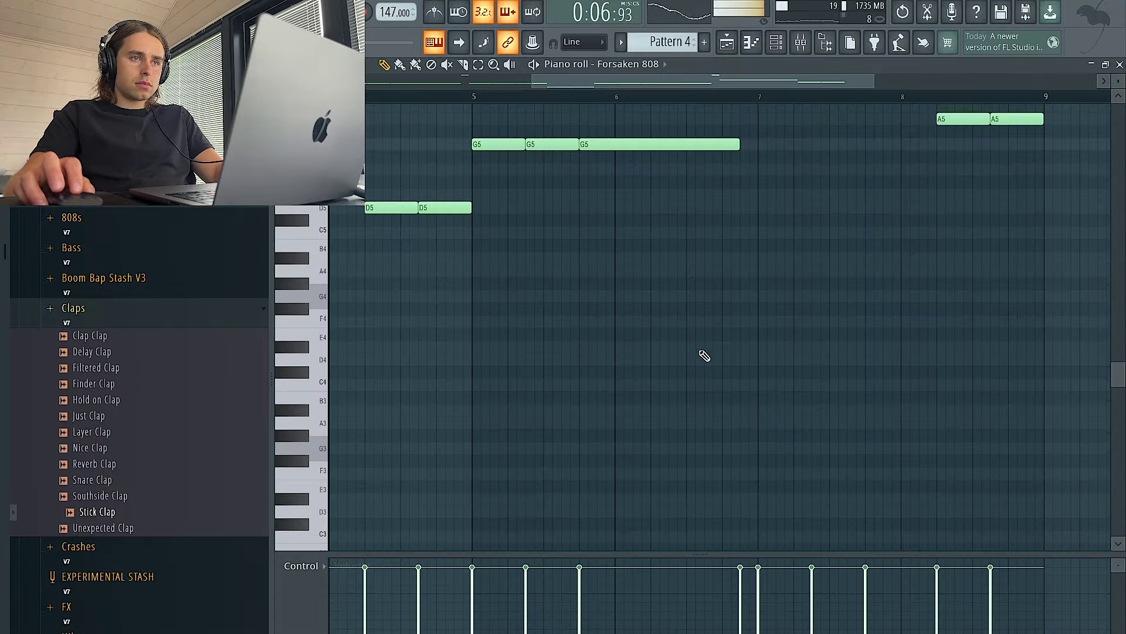
scroll(704, 363, "down", 2)
left_click(731, 36)
scroll(530, 411, "up", 1)
scroll(578, 459, "down", 2)
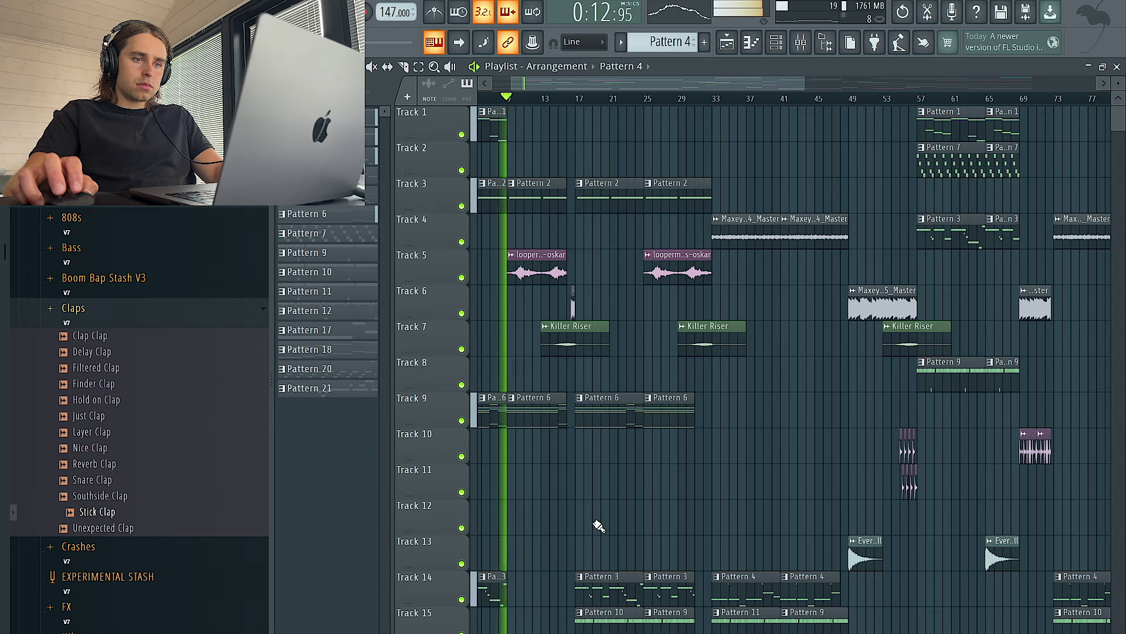
- Move the Pattern 4 clip at bar 33 on Track 14 to bar 17 on Track 13
left_click_drag(731, 584, 599, 545)
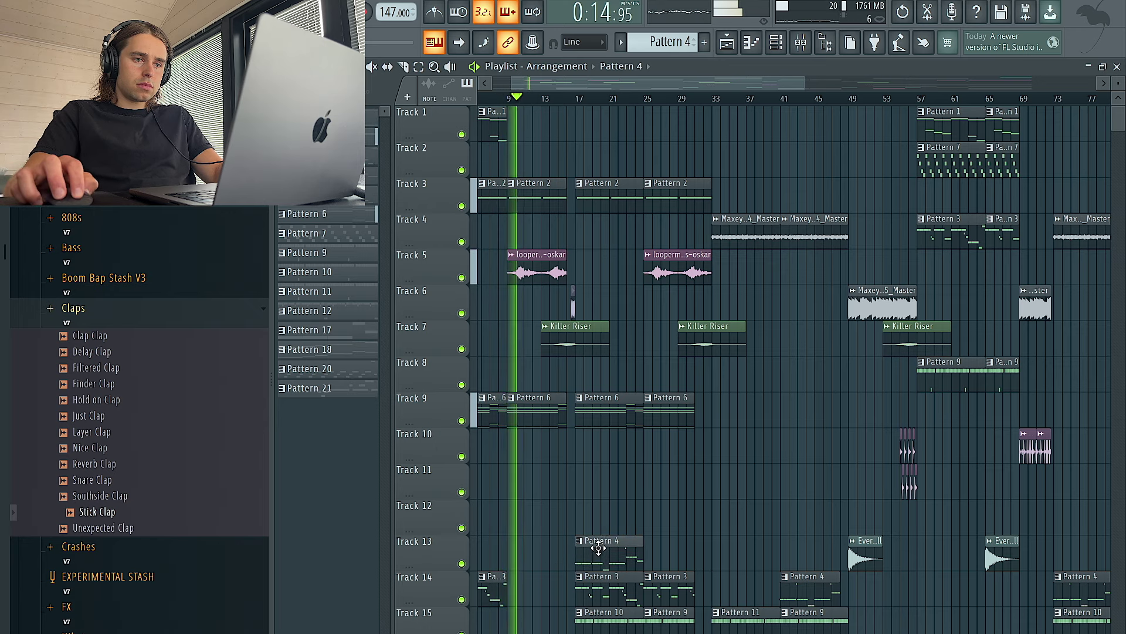
scroll(604, 551, "down", 2)
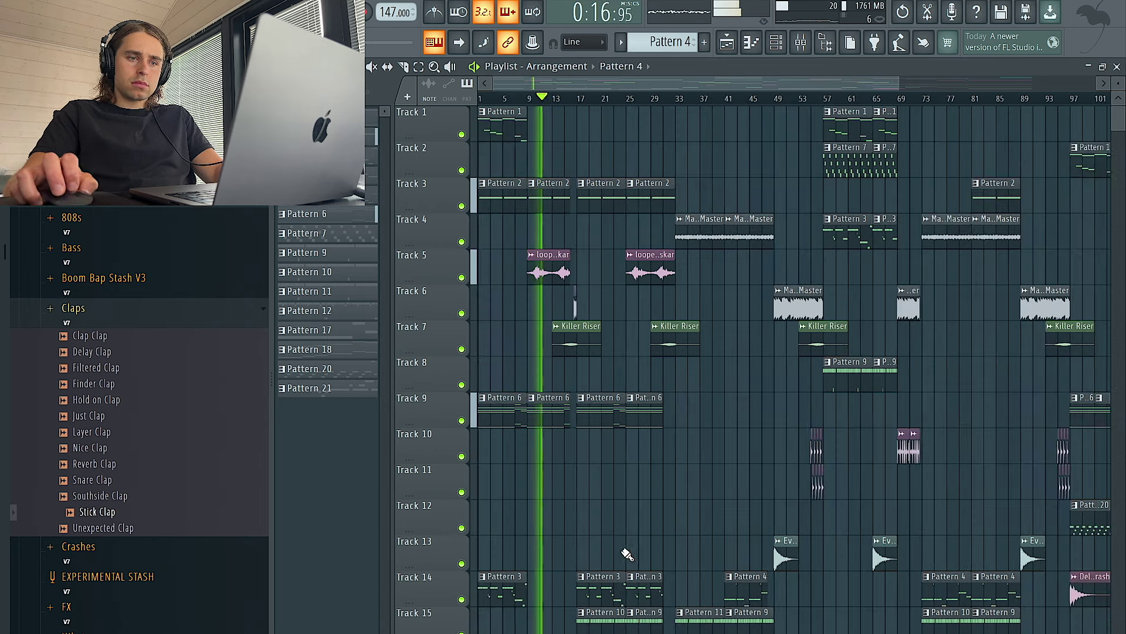
- Remove the section at bars 33–48 from the playlist and move all the following clips 16 bars earlier to start at bar 33
key("ctrl+z")
scroll(650, 492, "down", 1)
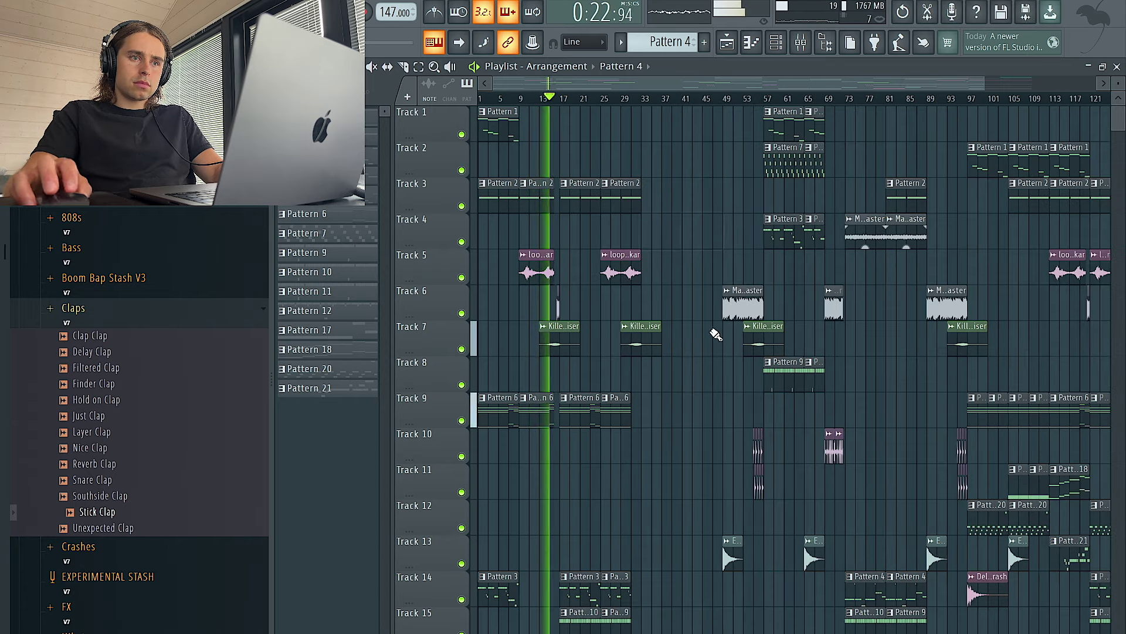
scroll(847, 547, "down", 1)
left_click_drag(1071, 631, 676, 104)
left_click_drag(692, 303, 626, 303)
scroll(629, 303, "up", 4)
left_click(633, 302)
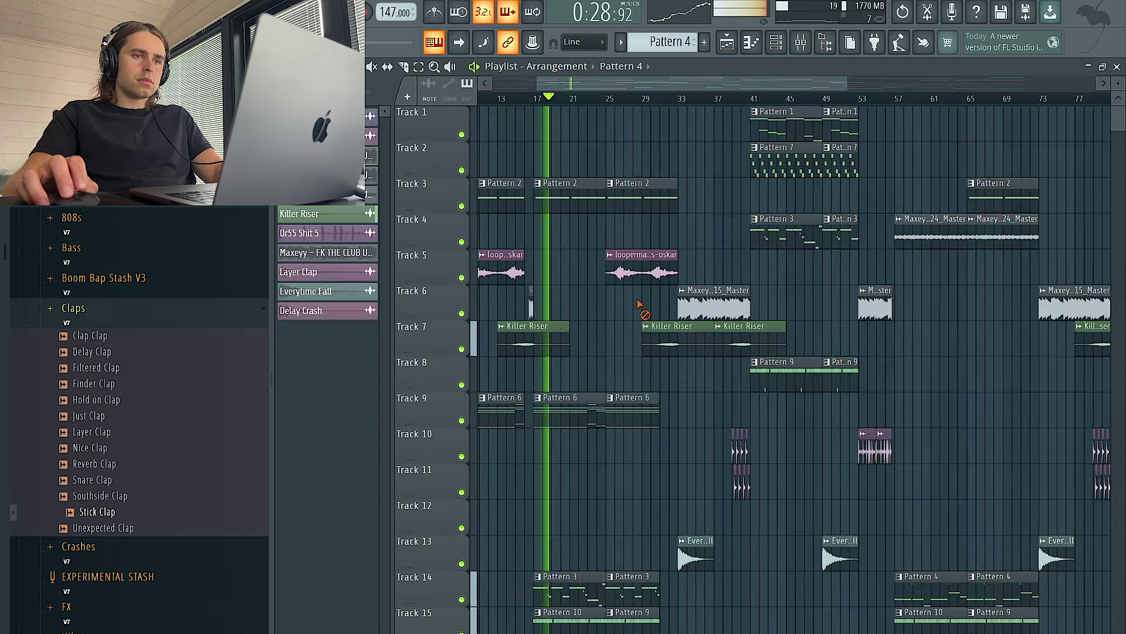
- Extend the outro by moving its final eight bars and Master volume automation to bar 121 and filling bars 113–120 with duplicated clips
scroll(610, 311, "down", 3)
scroll(598, 313, "up", 2)
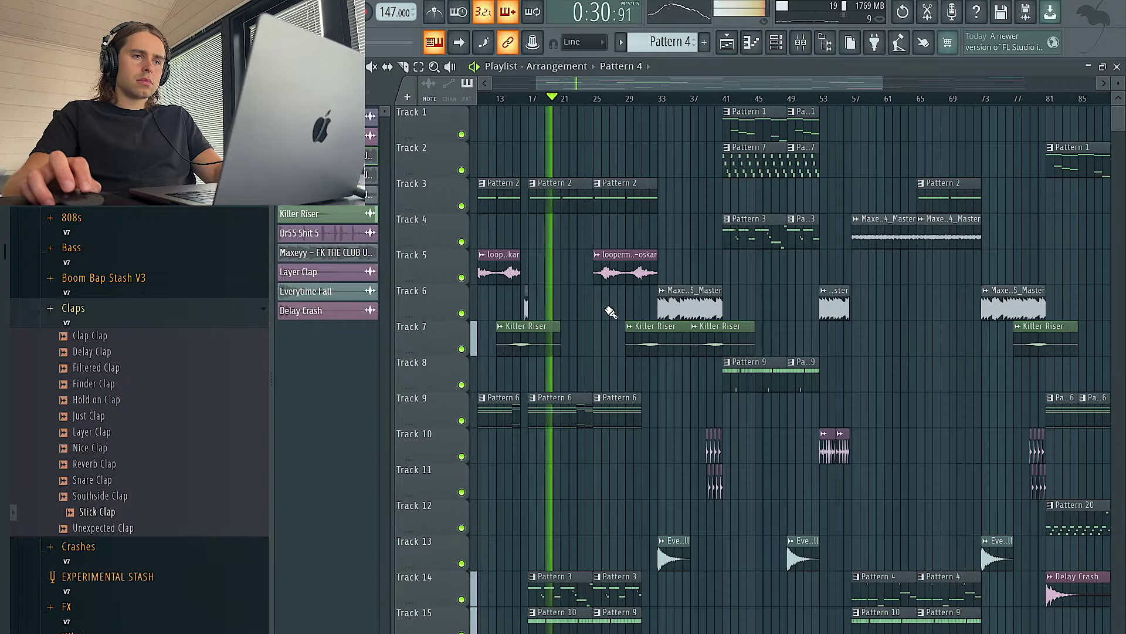
scroll(615, 310, "down", 2)
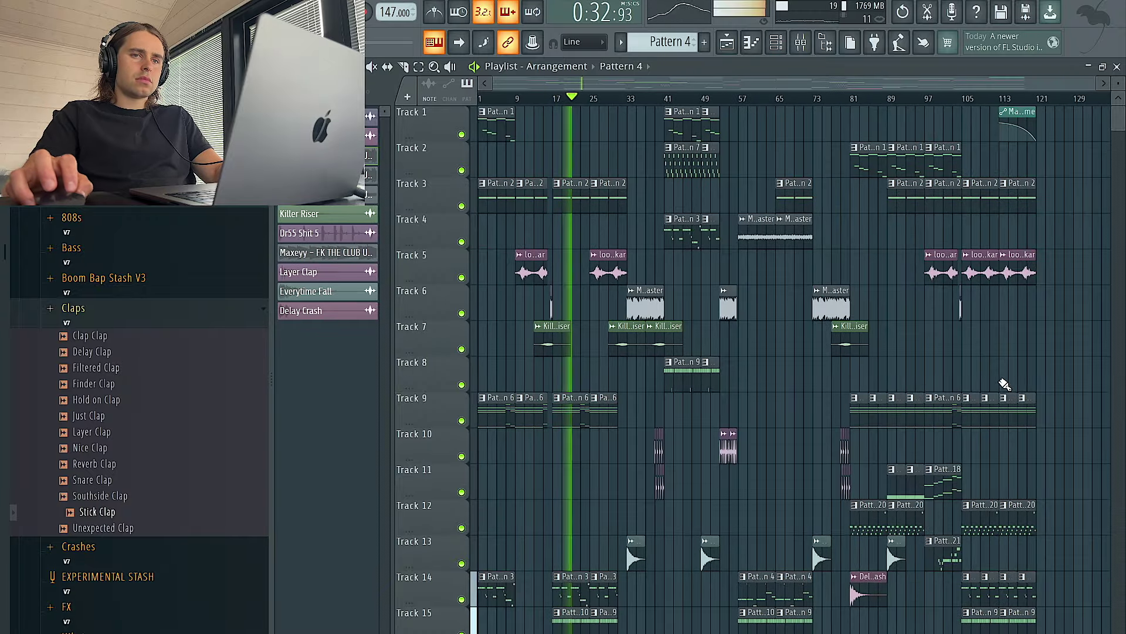
left_click_drag(1070, 632, 1013, 112)
left_click_drag(1006, 421, 1046, 423)
left_click_drag(1012, 626, 982, 375)
key("ctrl+b")
left_click(1012, 265)
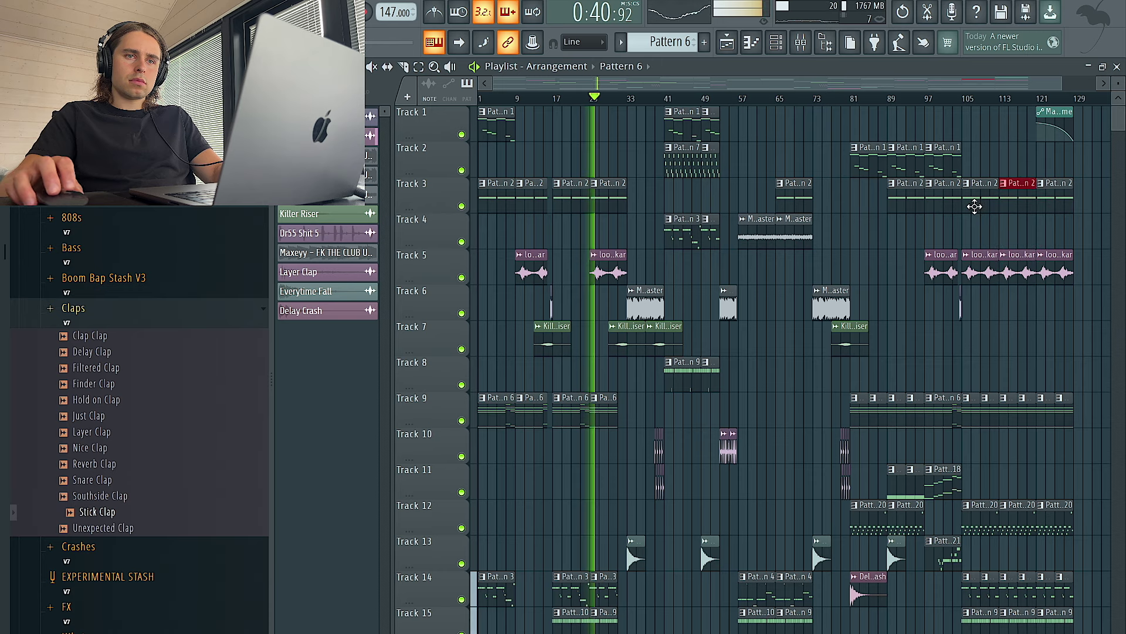
- Lengthen the bar 25 Pattern 6 and Pattern 3 clips toward bar 33 and add a Delay Crash sample at bar 33 on Track 14
scroll(1013, 158, "down", 1)
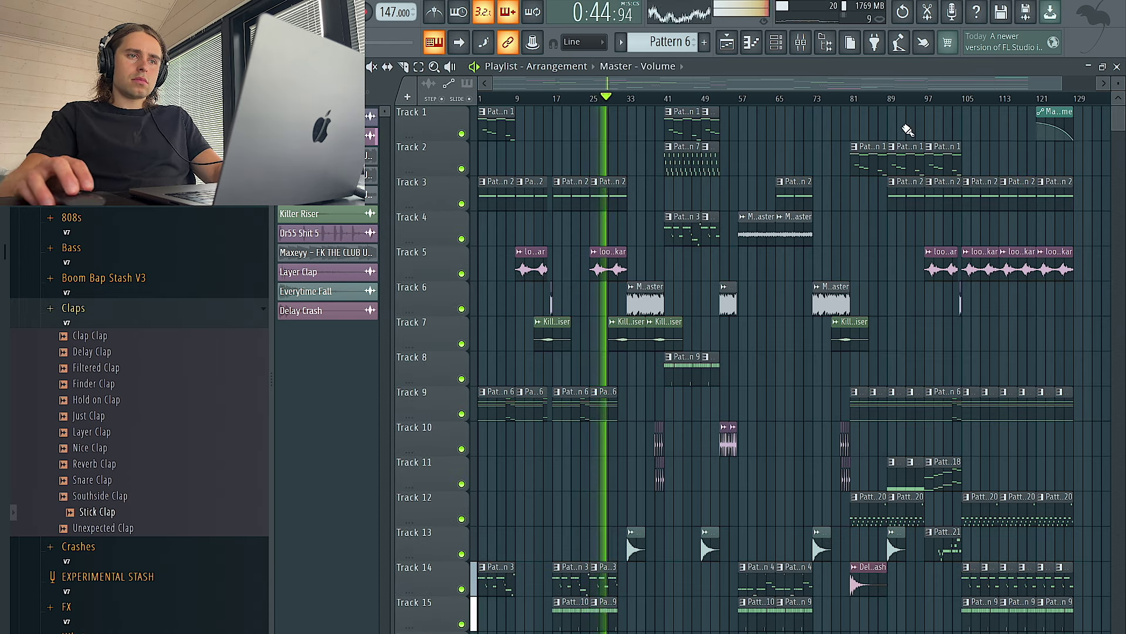
scroll(791, 154, "down", 1)
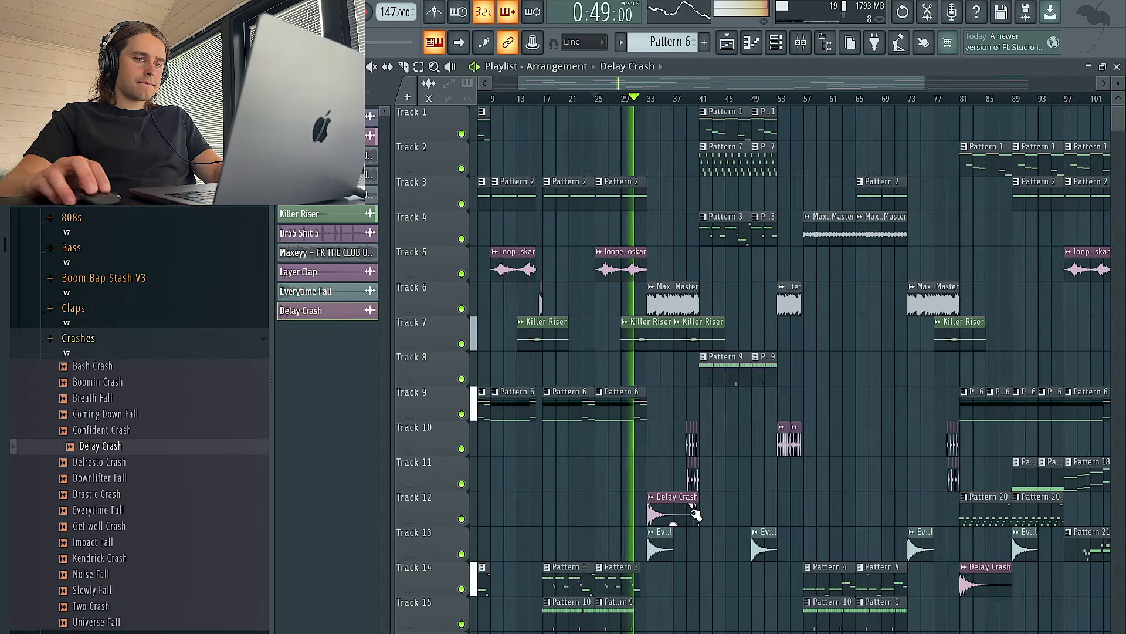
left_click_drag(694, 512, 696, 514)
key("shift+Down")
key("shift+Down")
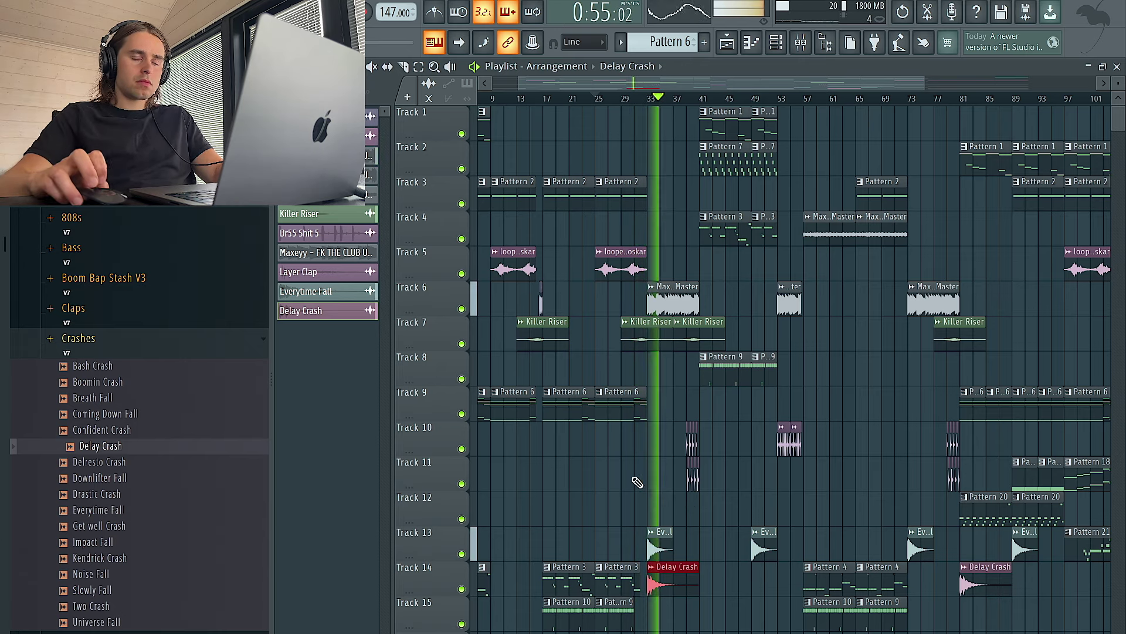
- Try to make the Pattern 9 clip at bar 41 on Track 8 unique and cut its Mirada Openhat notes
scroll(653, 489, "down", 4)
scroll(589, 495, "down", 2)
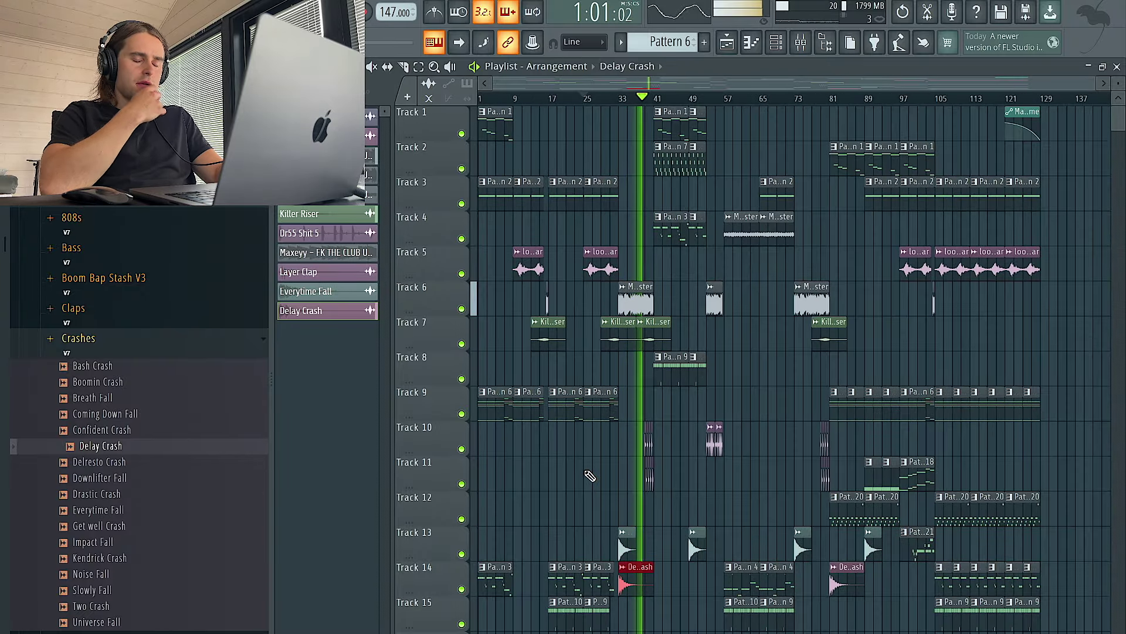
scroll(590, 476, "up", 6)
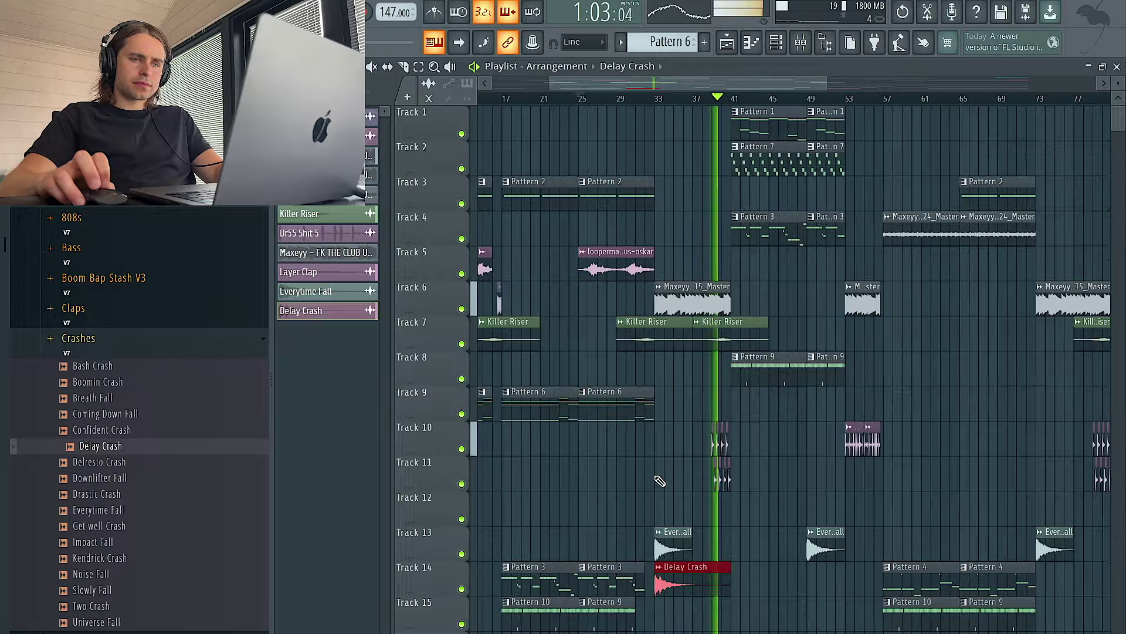
scroll(667, 479, "down", 1)
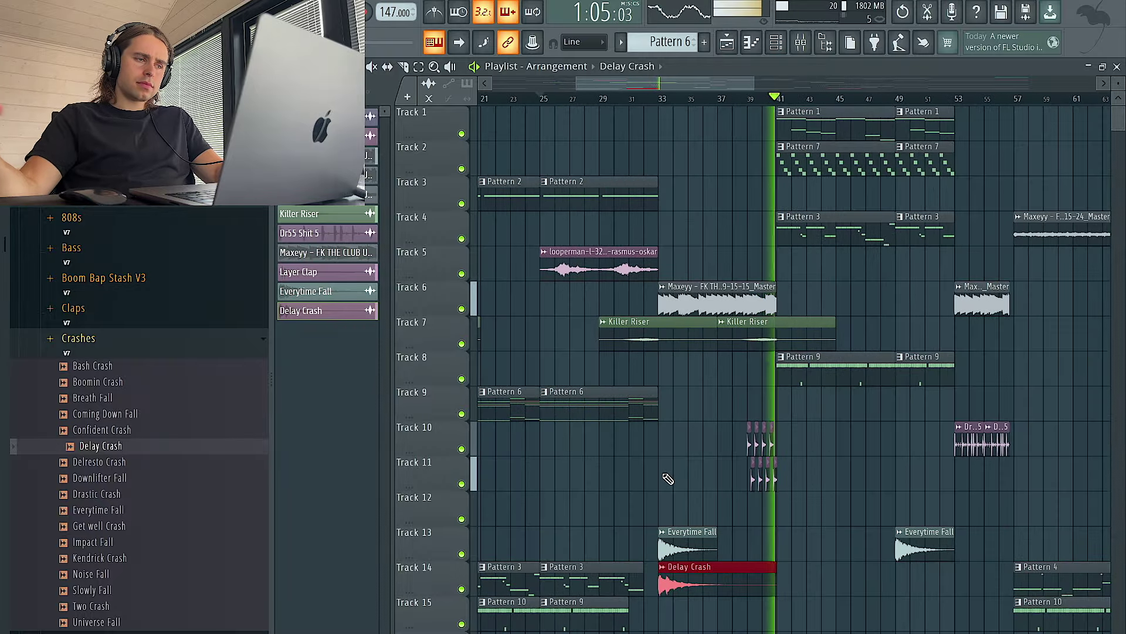
scroll(664, 478, "down", 4)
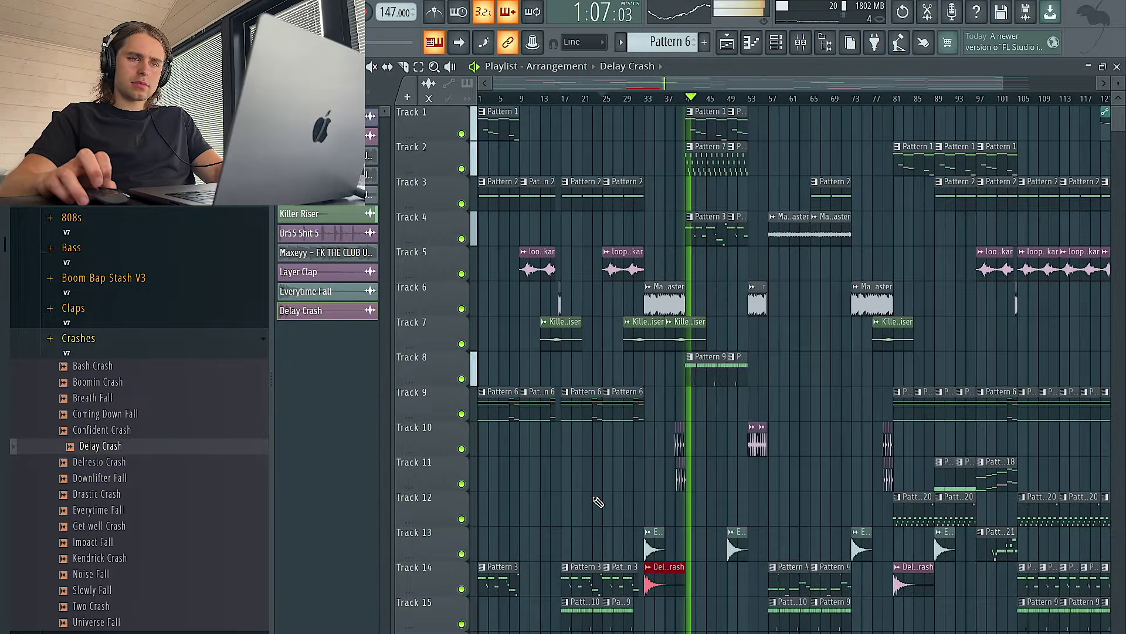
scroll(613, 499, "up", 4)
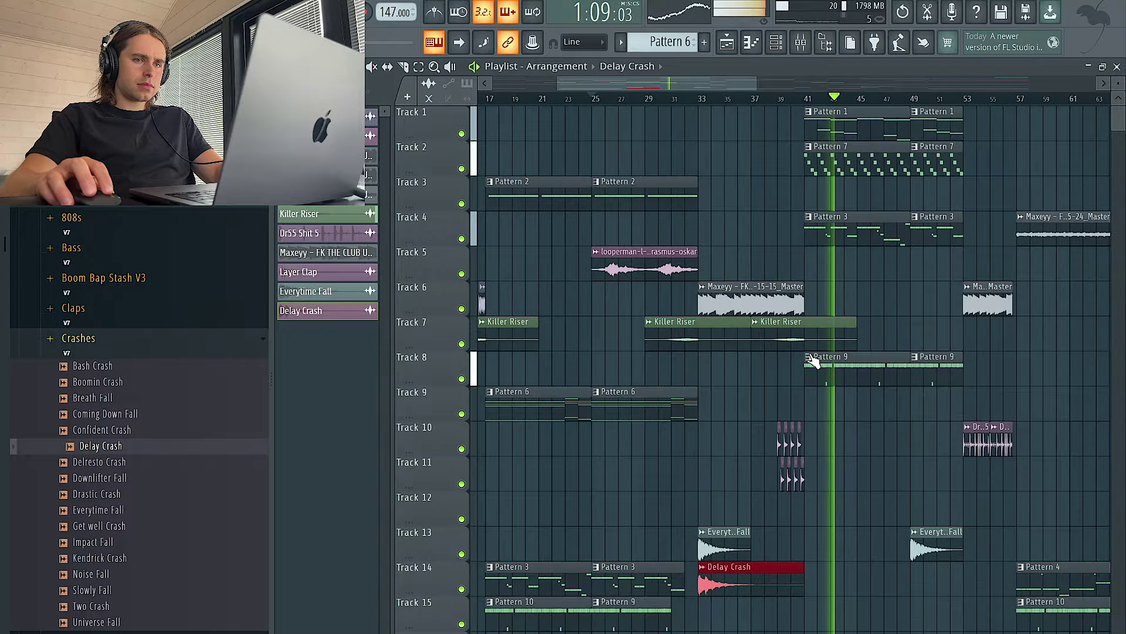
left_click(809, 357)
left_click(846, 486)
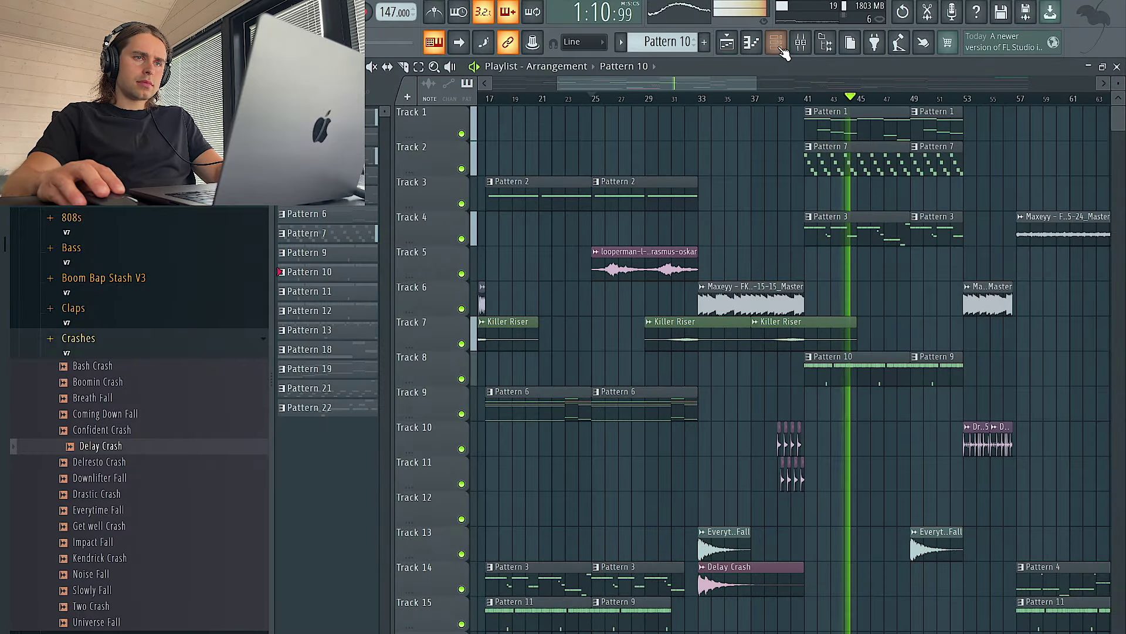
left_click(778, 46)
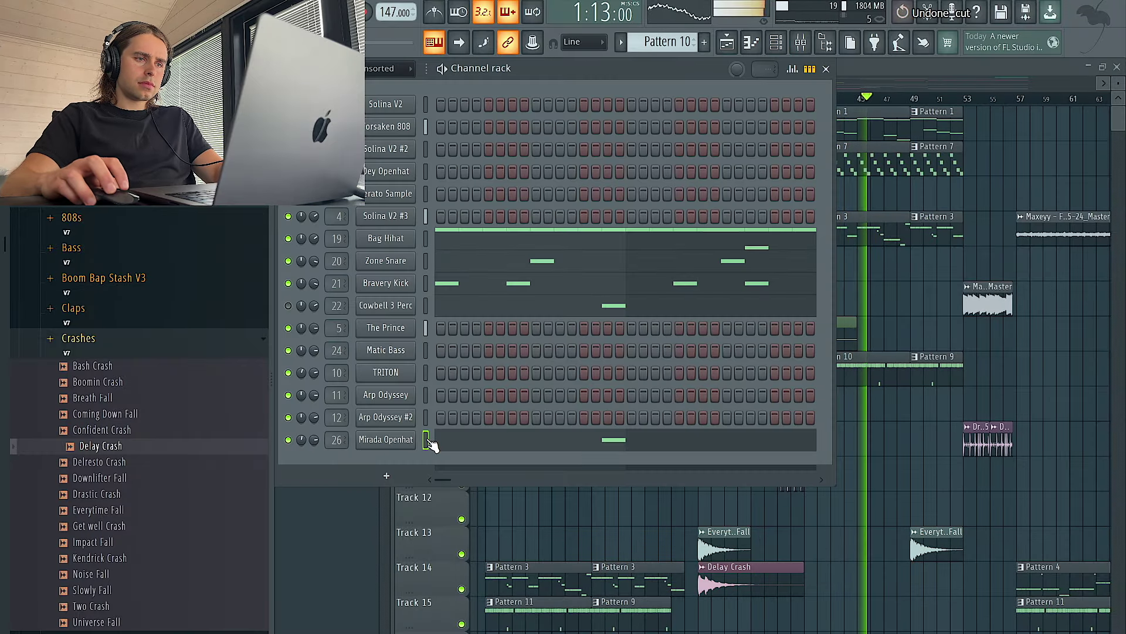
key("ctrl+z")
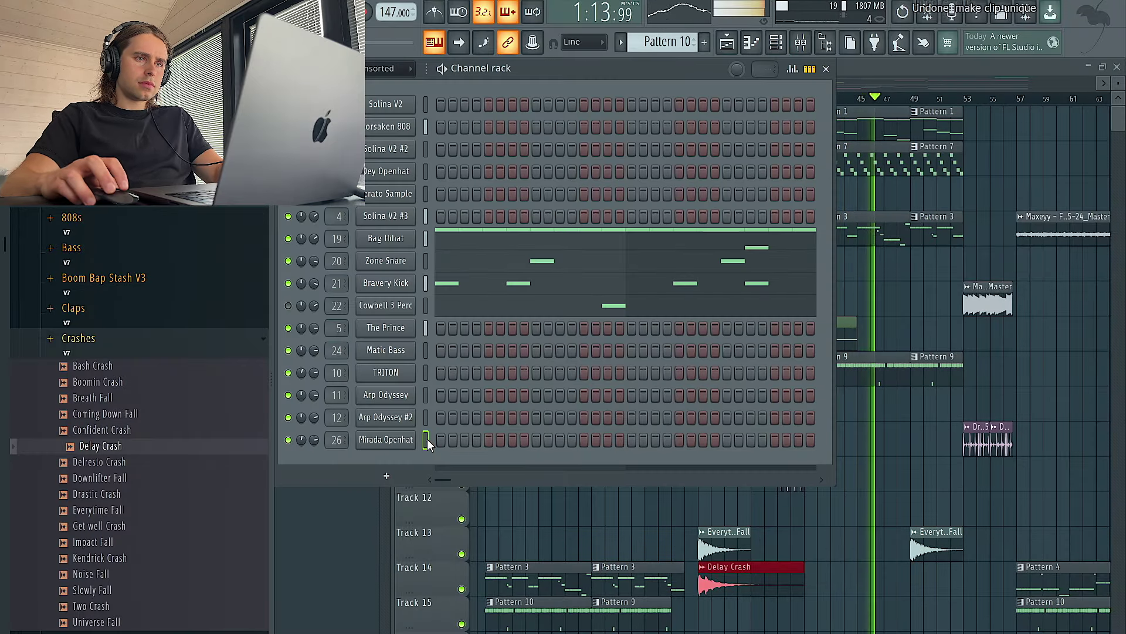
left_click(926, 445)
- Make the Pattern 9 clip at bar 41 on Track 8 unique and check its drum channels in the channel rack
left_click(861, 360)
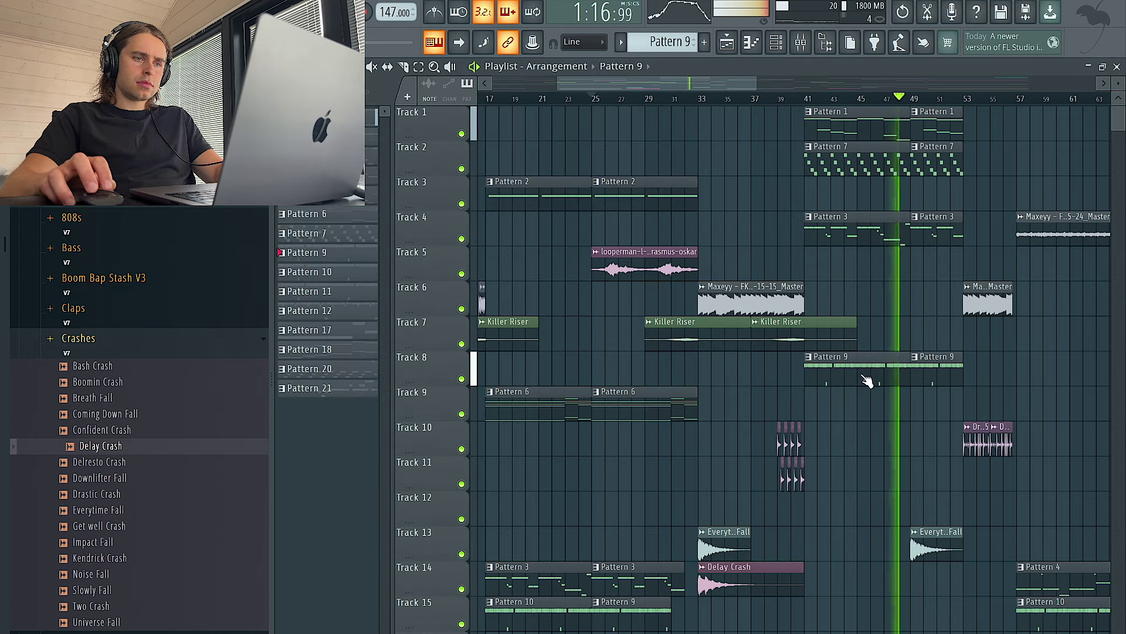
scroll(863, 375, "down", 2)
left_click(774, 358)
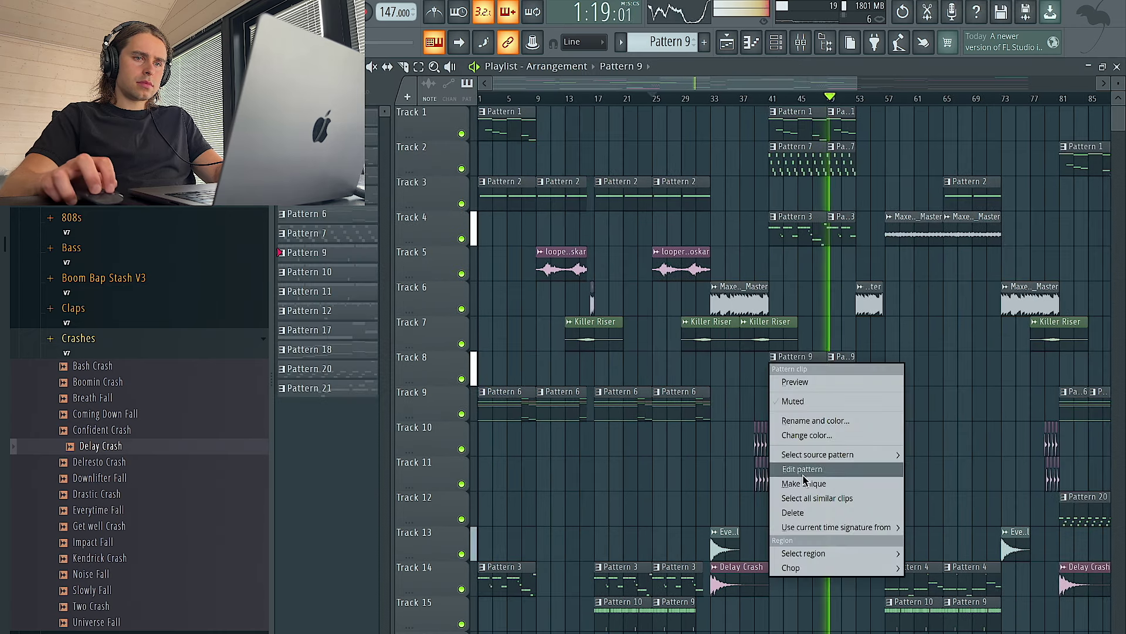
left_click(792, 482)
left_click(778, 47)
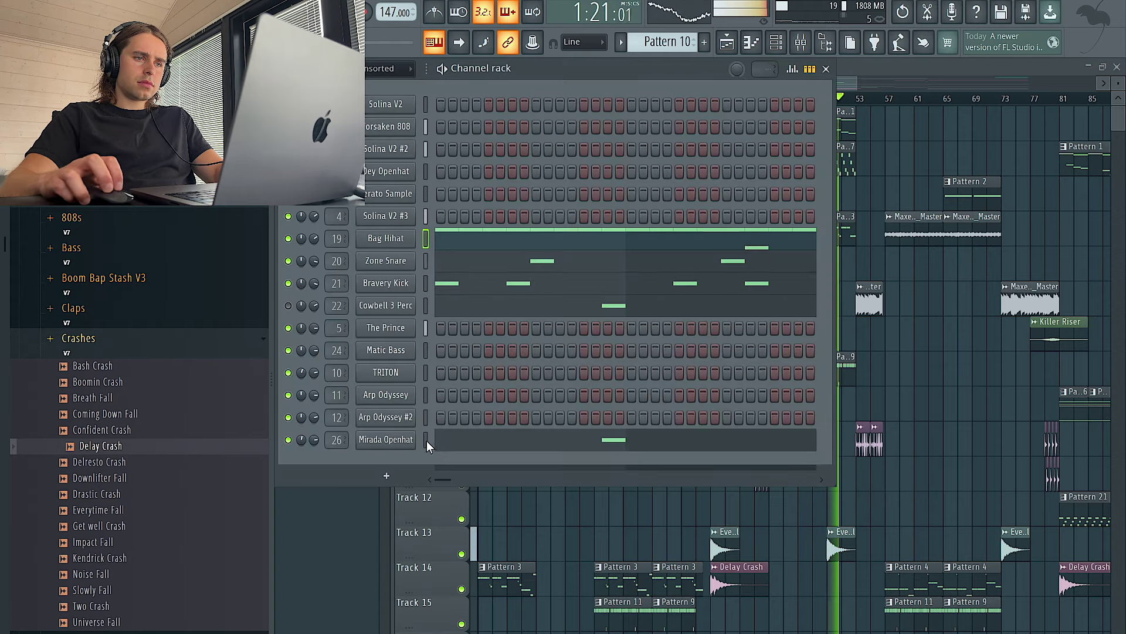
key("F6")
- Trim a little off the end of the 09-22-35_Master audio clip at bar 53 on Track 6
scroll(804, 403, "down", 3)
scroll(808, 400, "up", 4)
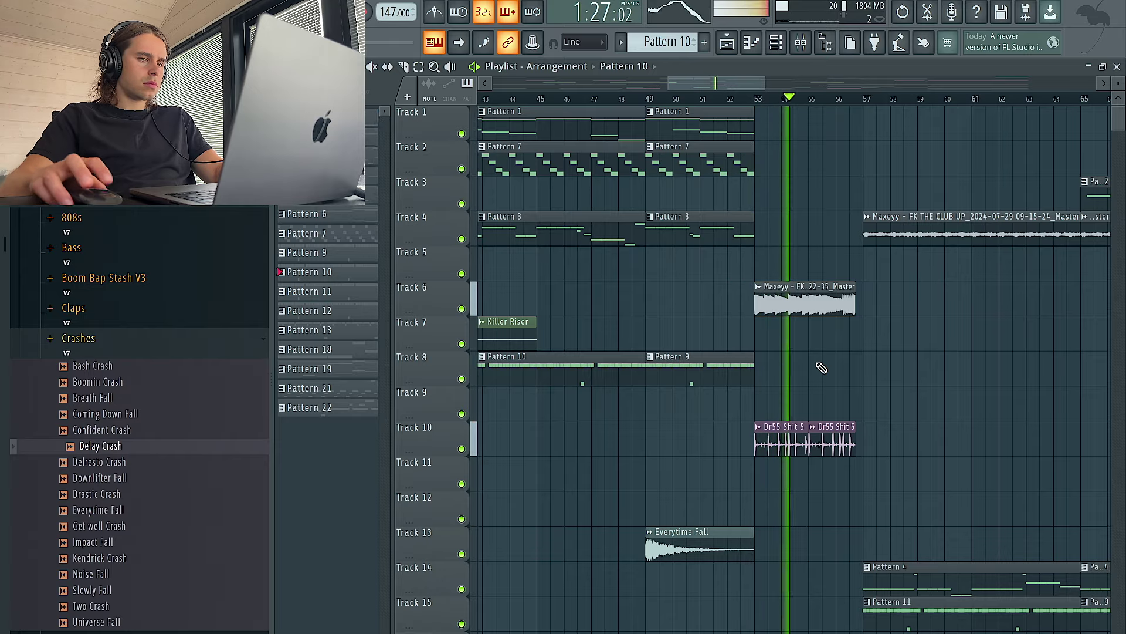
scroll(824, 369, "down", 2)
scroll(857, 403, "up", 4)
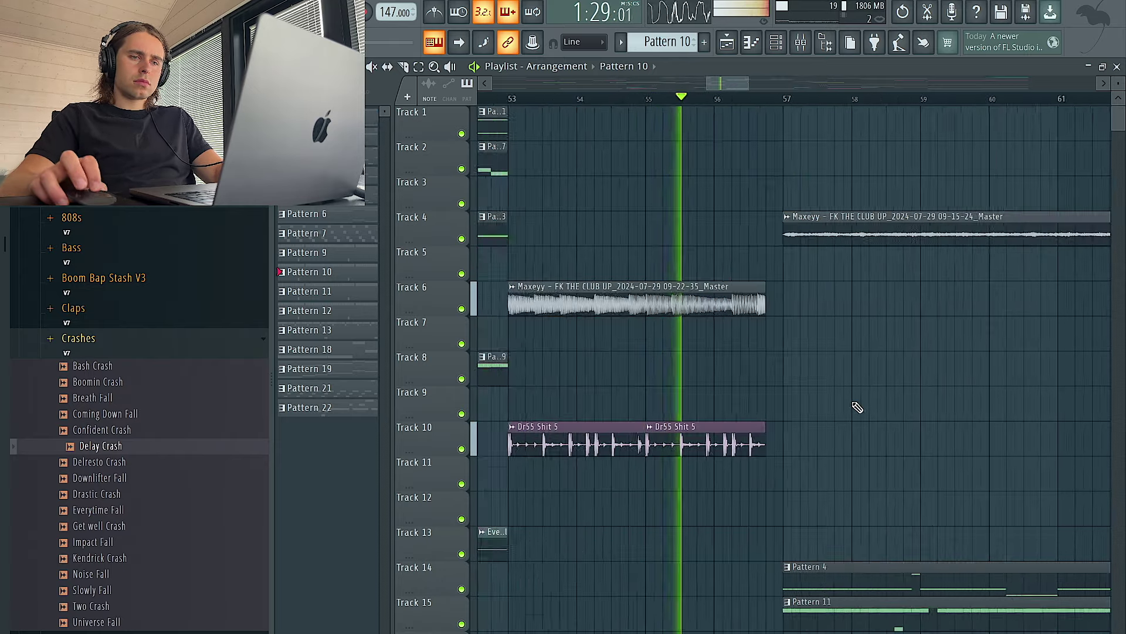
scroll(857, 407, "down", 3)
scroll(865, 407, "up", 5)
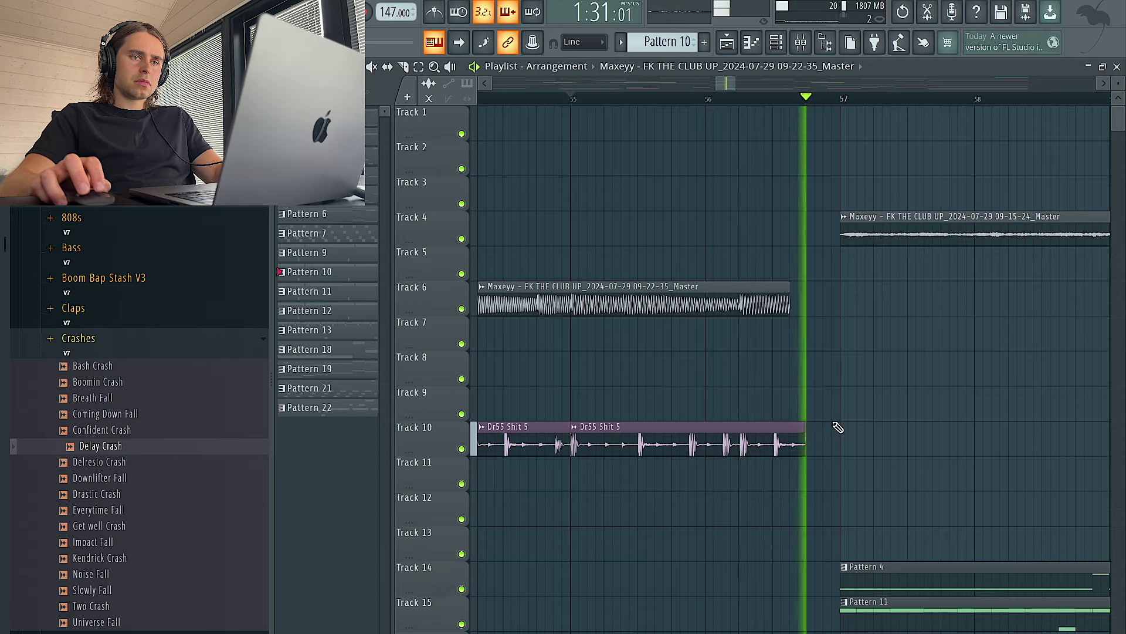
- Move the bar 41–52 Pattern 3 and drum clips to Tracks 14 and 15 and place the Everytime Fall clips at bars 33 and 49 on Track 13
scroll(847, 411, "down", 5)
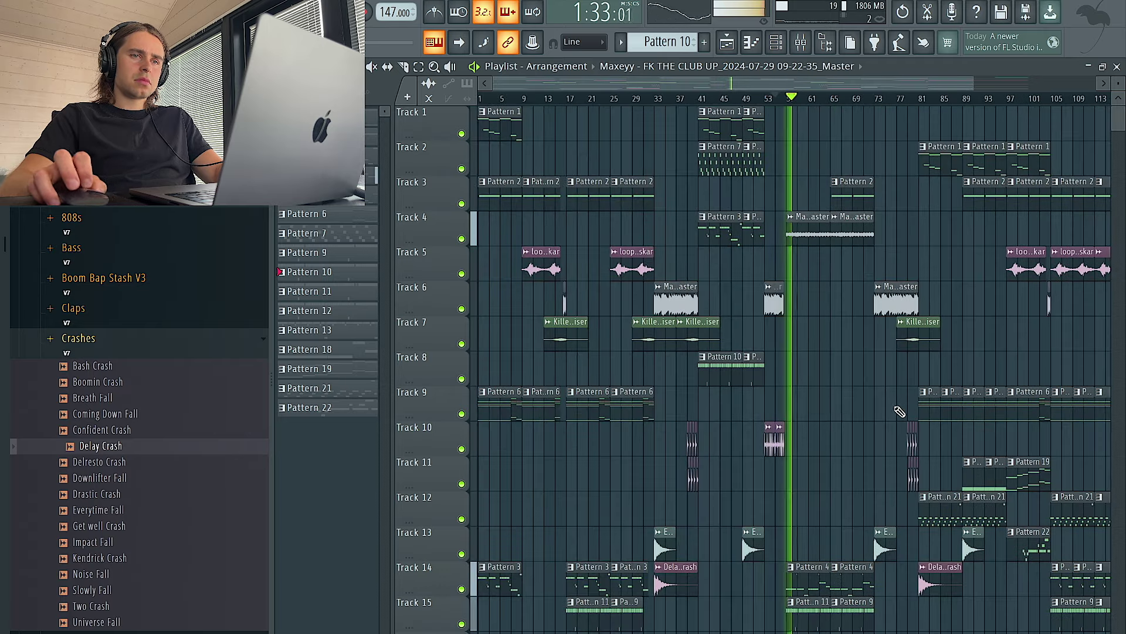
scroll(827, 413, "down", 2)
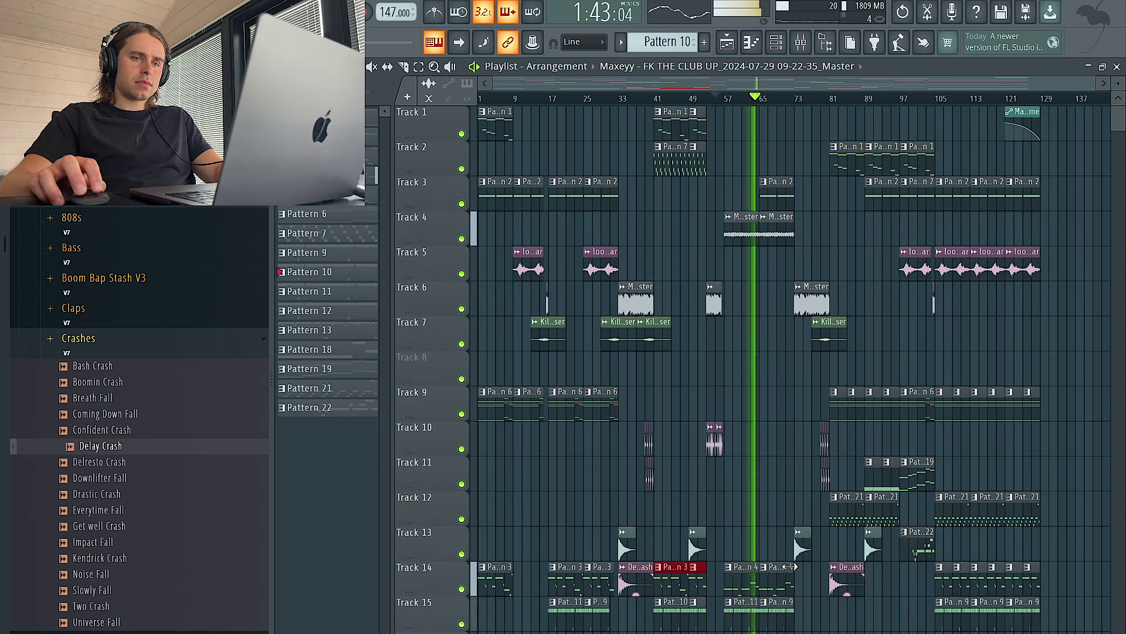
key("shift+Up")
key("shift+Up")
key("shift+Up")
key("shift+Up")
key("shift+Up")
key("shift+Down")
key("shift+Down")
key("shift+Down")
key("shift+Down")
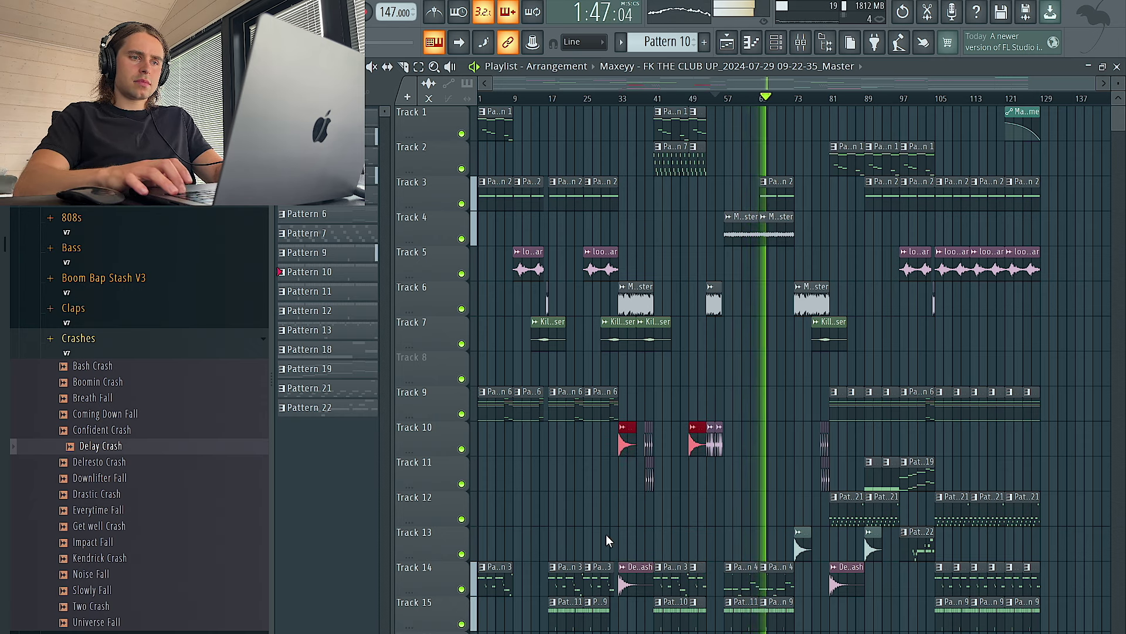
key("shift+Down")
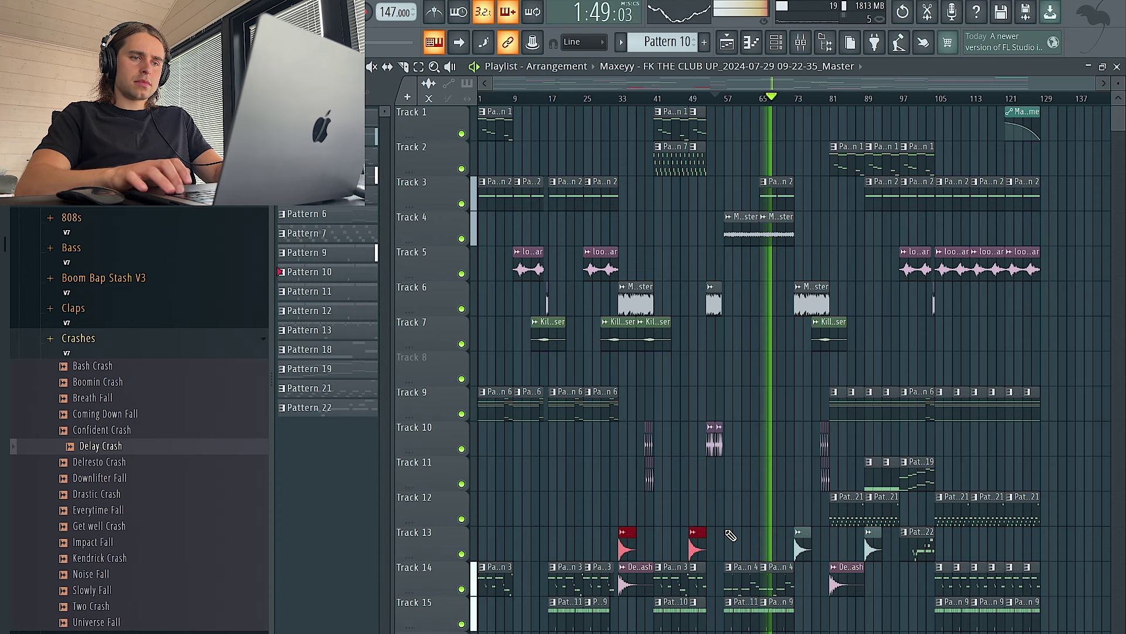
- Move both Delay Crash clips from Track 14 to Track 16 and shorten the bar 65 Pattern 9 clip on Track 15 to end just after bar 72
left_click_drag(640, 574, 853, 586)
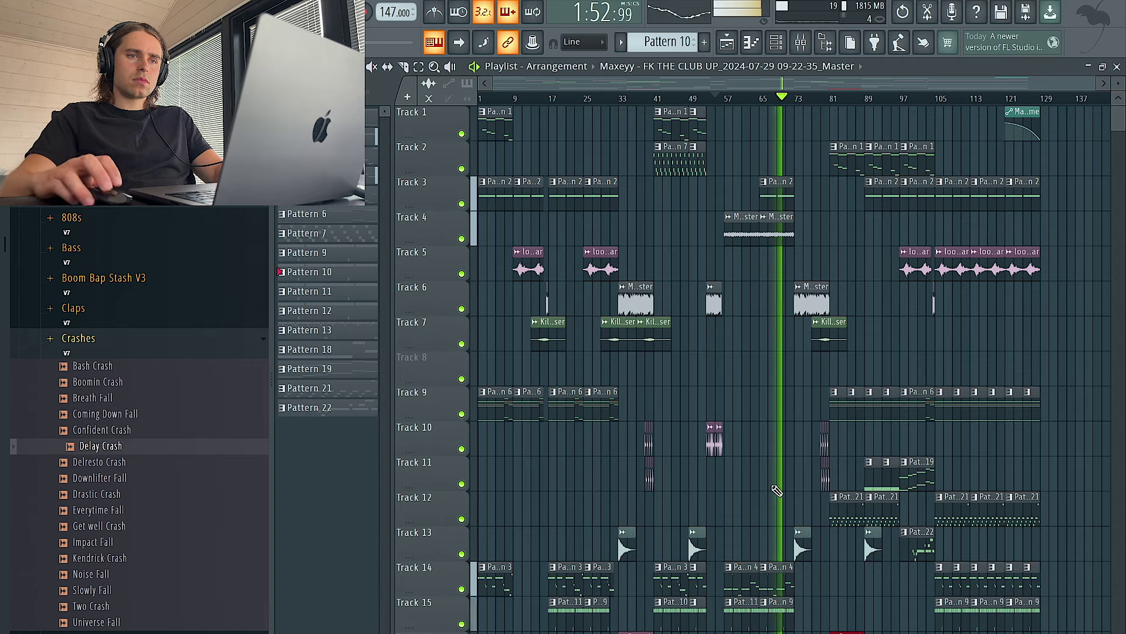
scroll(768, 472, "up", 3)
scroll(840, 439, "up", 4)
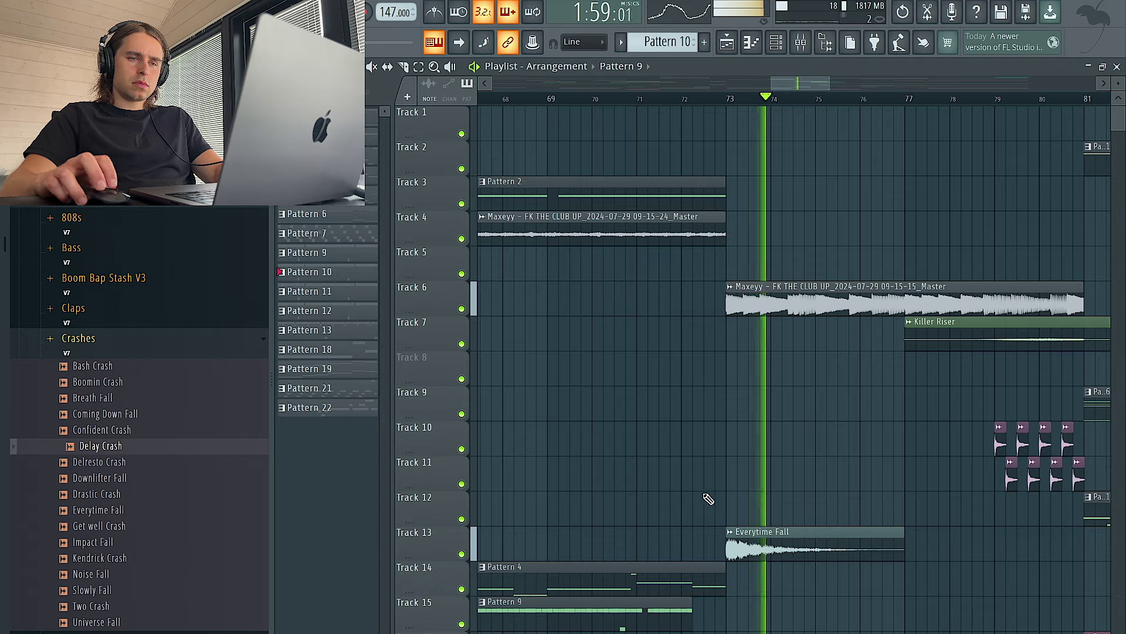
- Review the arrangement from bar 57 onward during playback, checking the breakdown and the transition into the section at bar 81
scroll(726, 474, "down", 4)
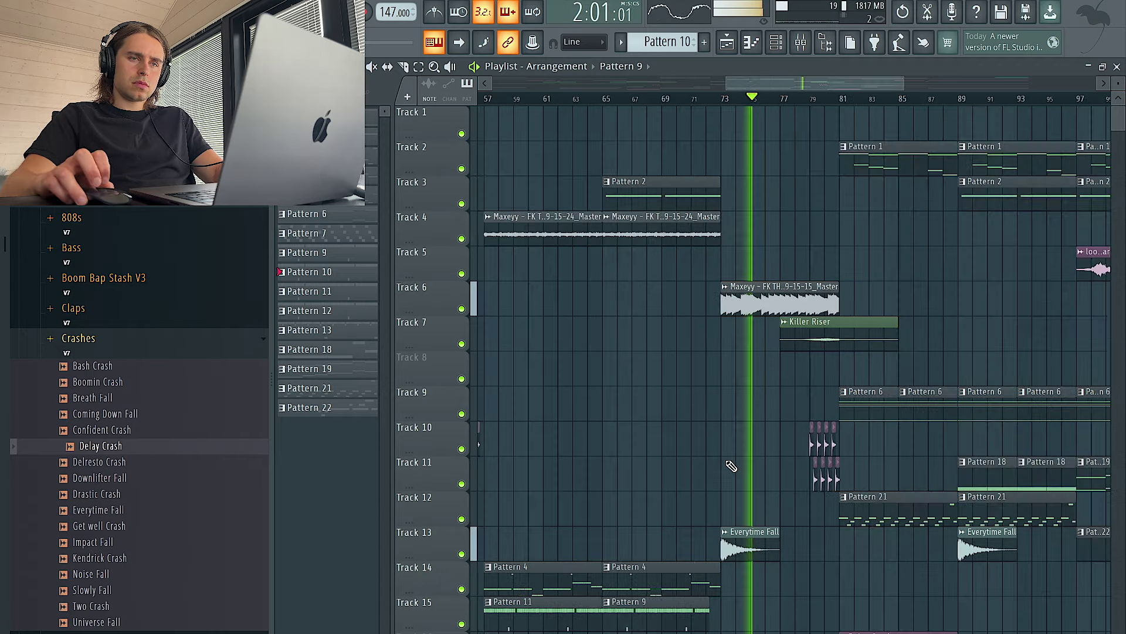
scroll(698, 434, "down", 4)
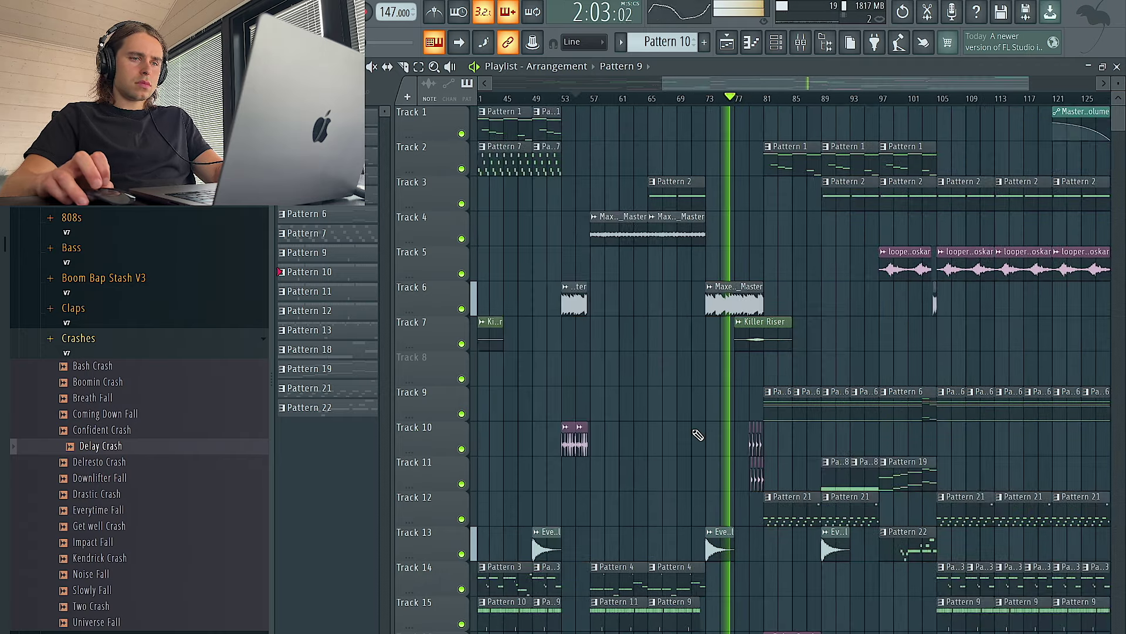
scroll(698, 435, "up", 10)
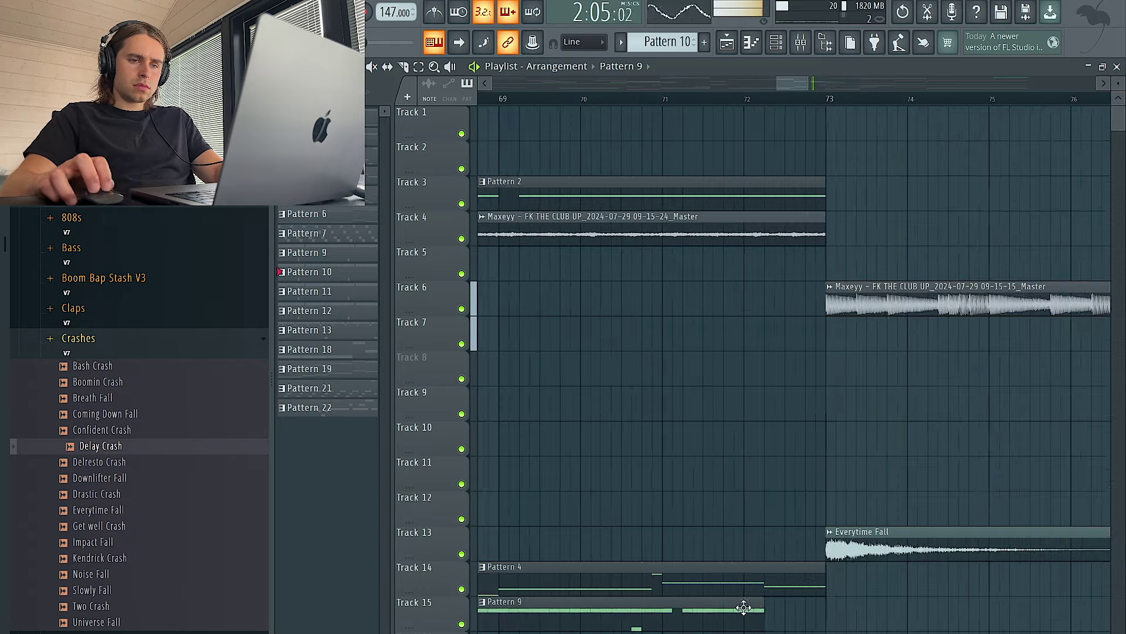
scroll(739, 419, "down", 4)
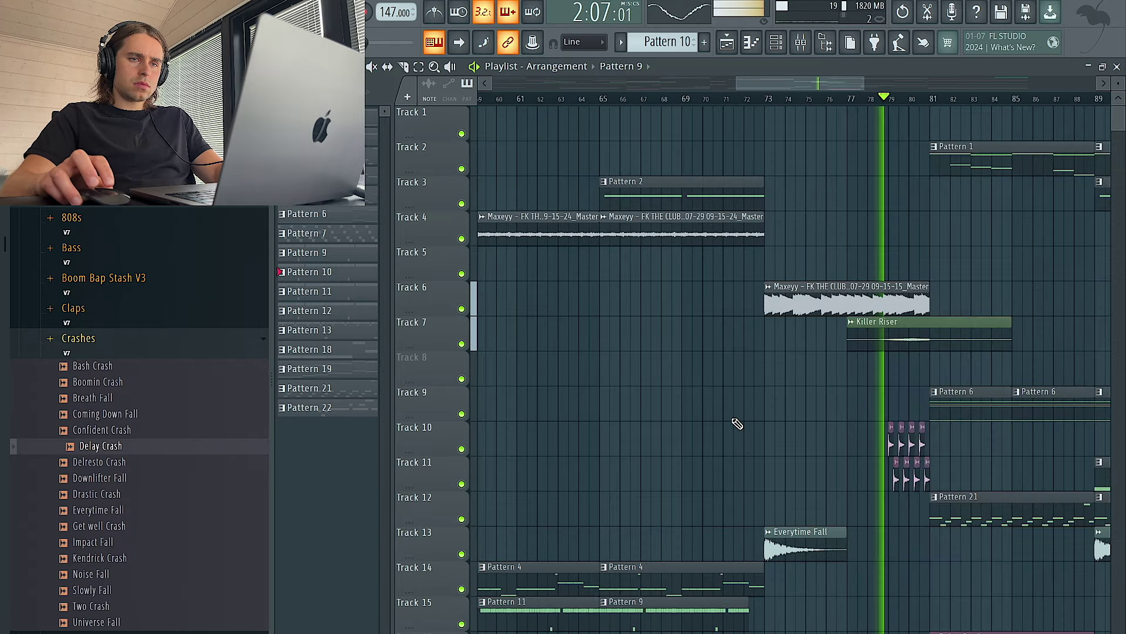
scroll(734, 422, "down", 4)
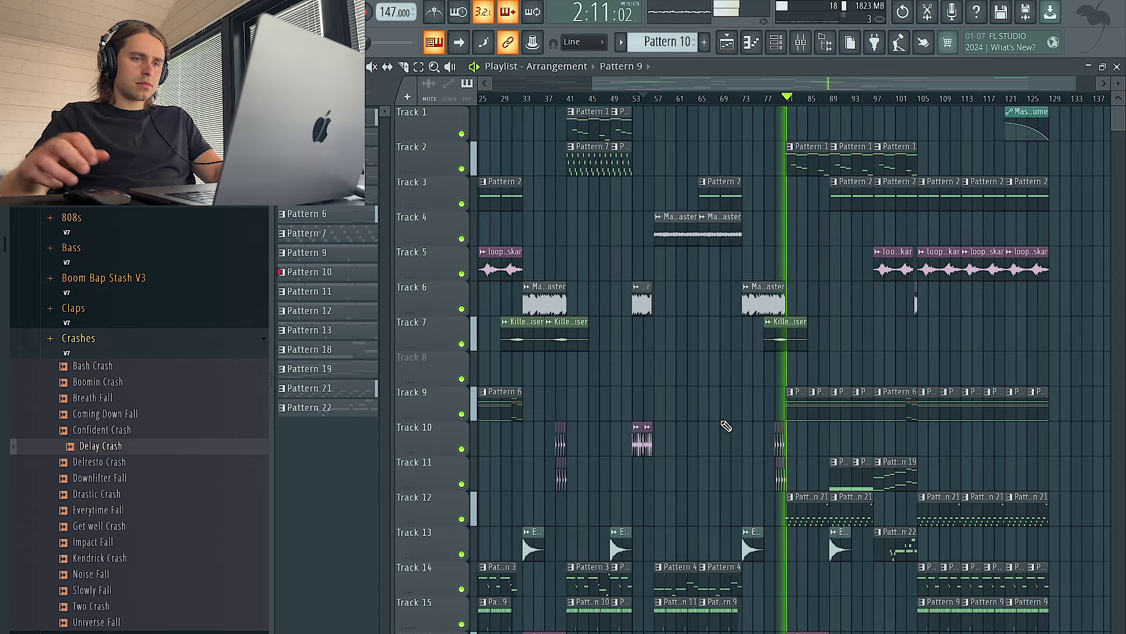
scroll(726, 427, "up", 1)
scroll(740, 423, "down", 3)
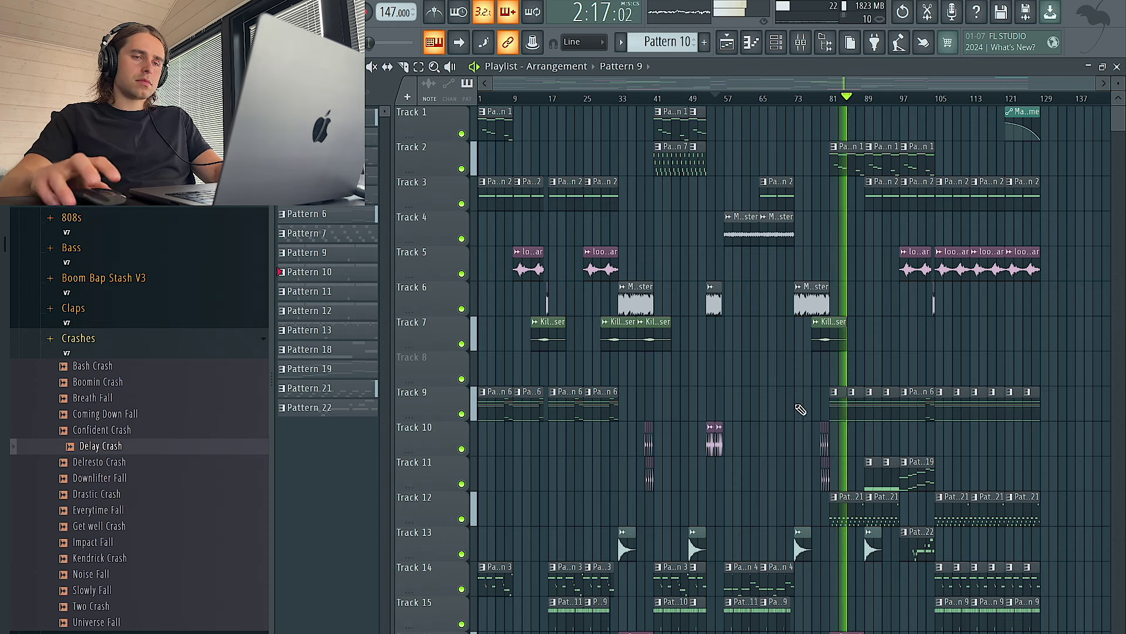
- Check the Matic Bass track's level in the mixer while the section from bar 81 plays
left_click(801, 42)
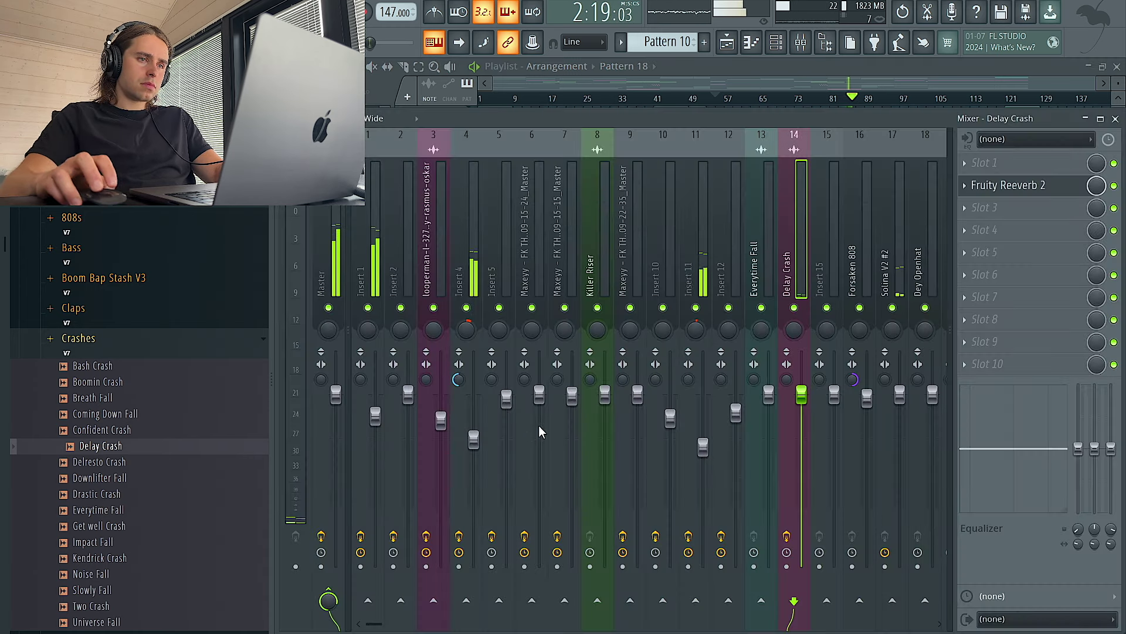
left_click_drag(557, 122, 557, 187)
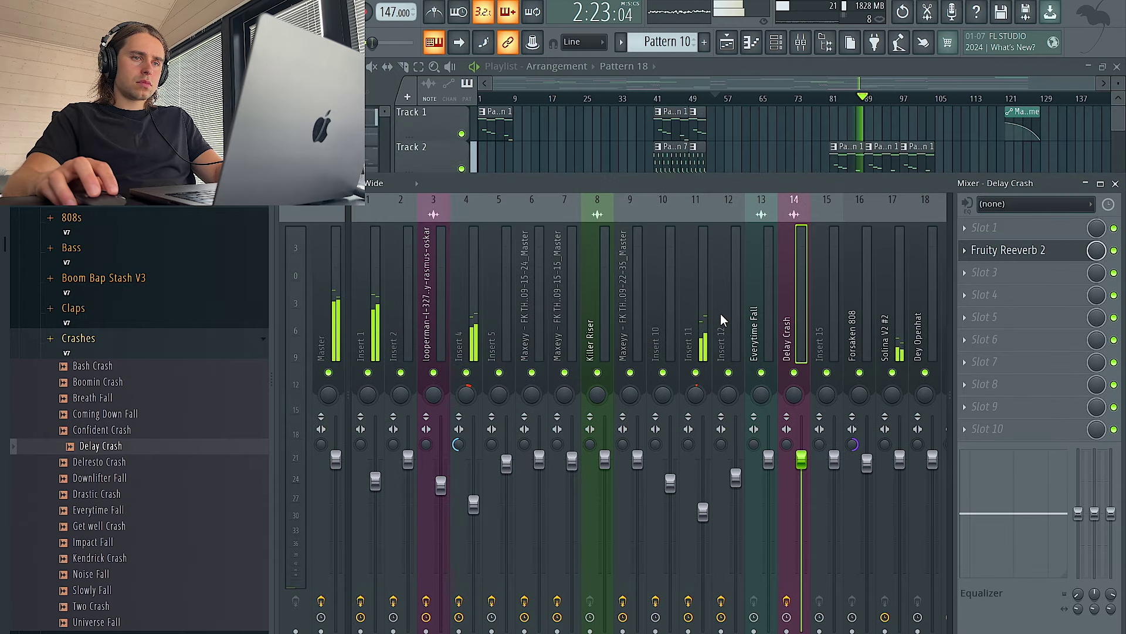
scroll(764, 315, "right", 2)
scroll(764, 315, "right", 10)
left_click(760, 317)
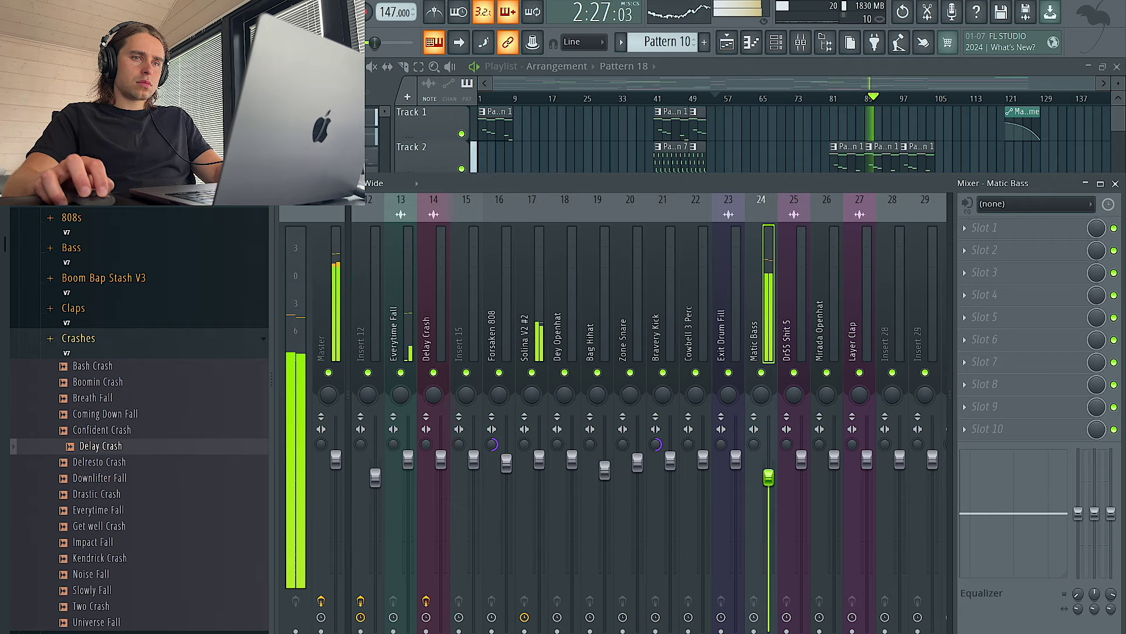
key("F9")
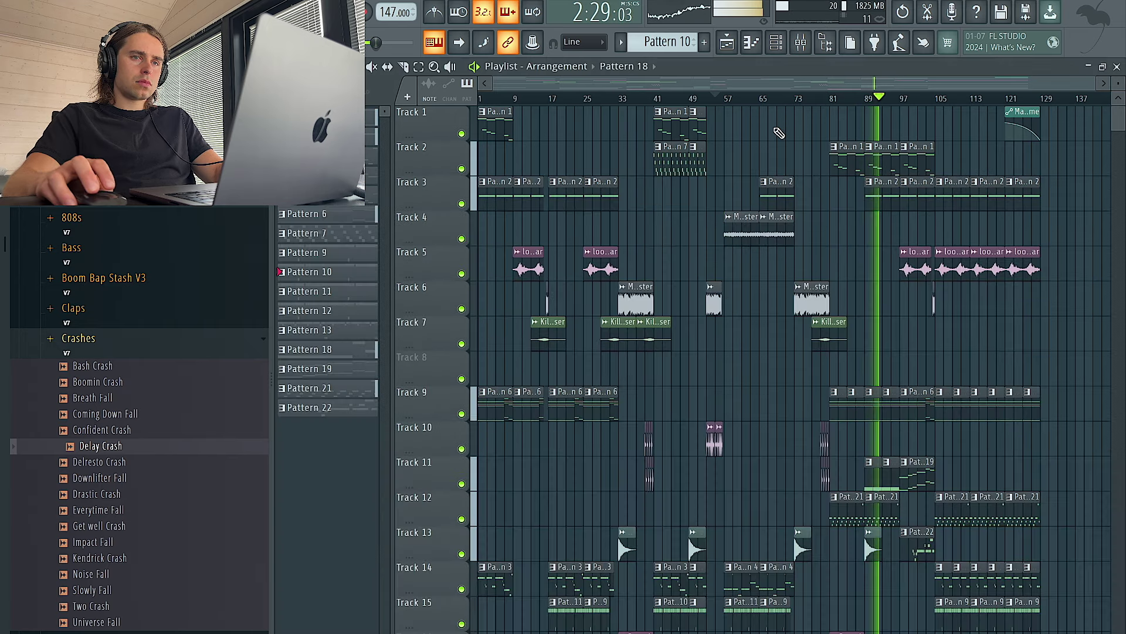
- Examine the arrangement from bar 89 to bar 105 during playback, including the channels used by Pattern 19 on Track 11
scroll(874, 297, "up", 4)
scroll(874, 298, "down", 4)
scroll(1027, 355, "up", 3)
scroll(1024, 353, "down", 3)
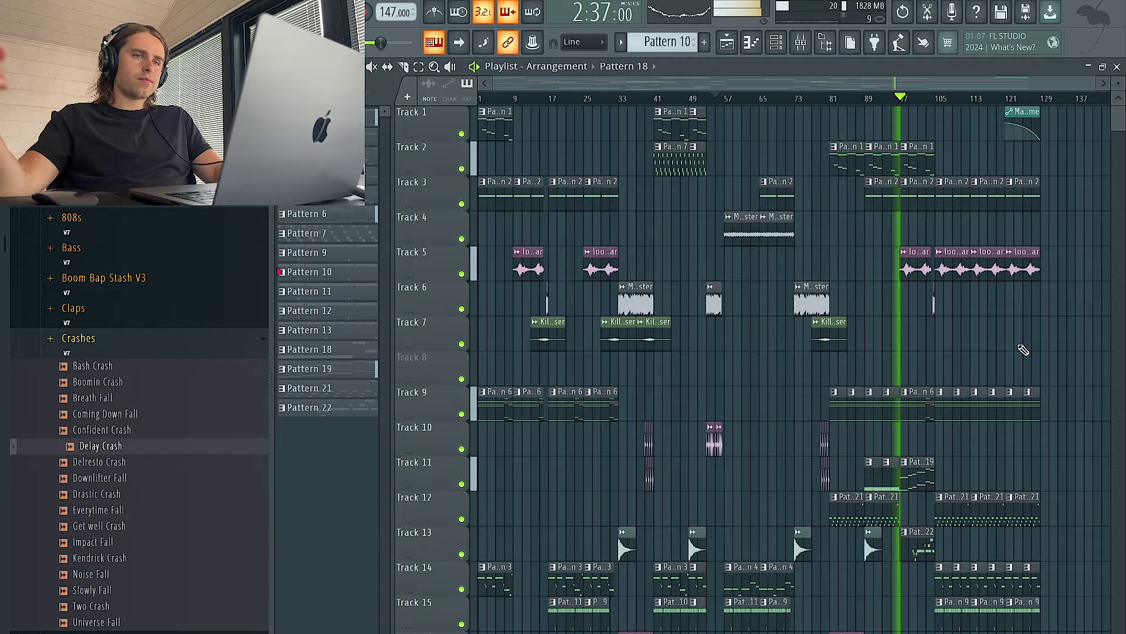
scroll(1021, 355, "up", 3)
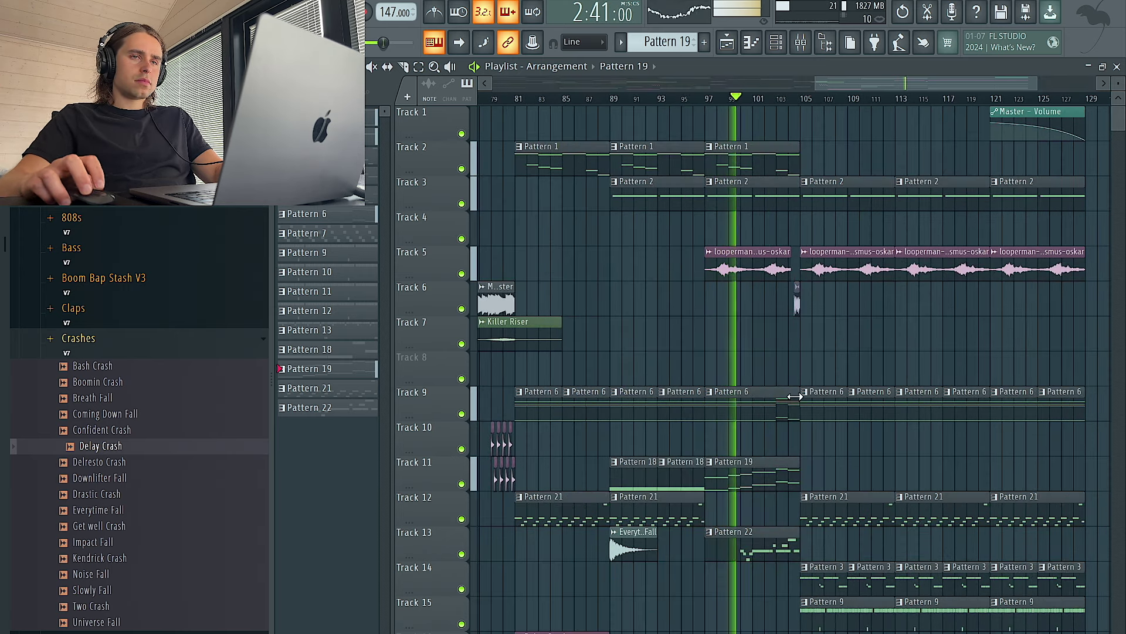
double_click(790, 477)
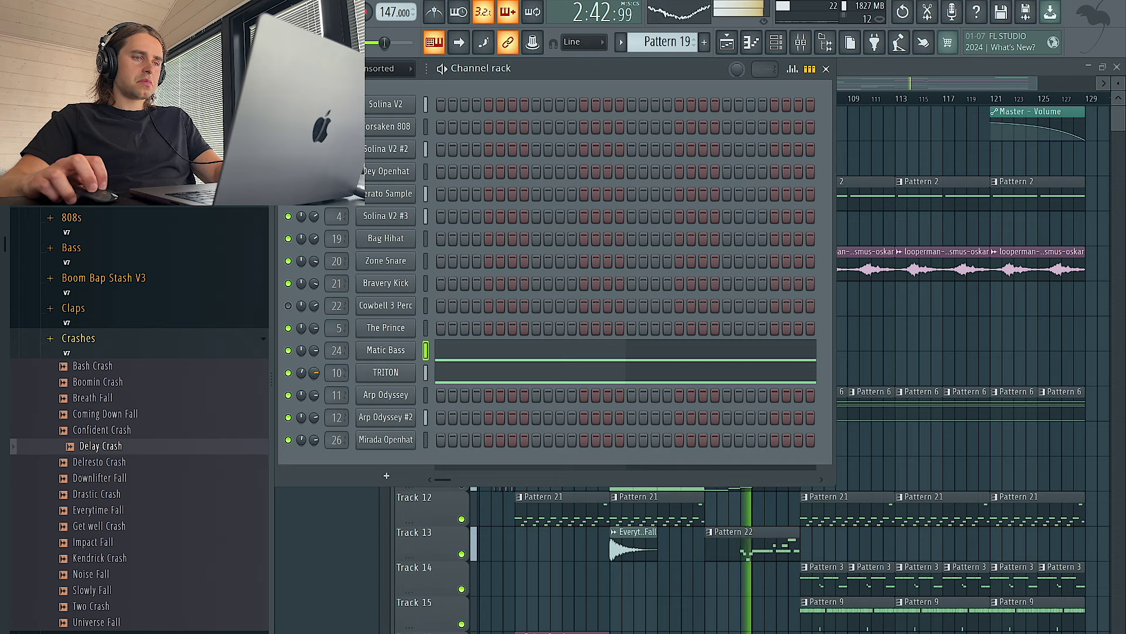
key("F6")
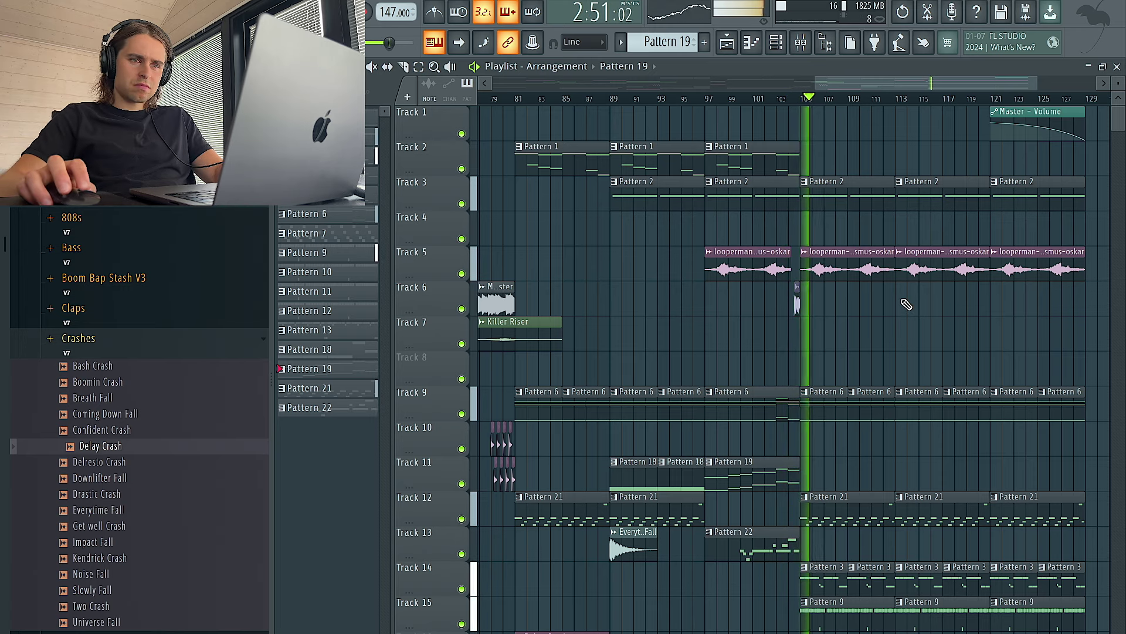
scroll(905, 315, "down", 2)
scroll(904, 315, "down", 2)
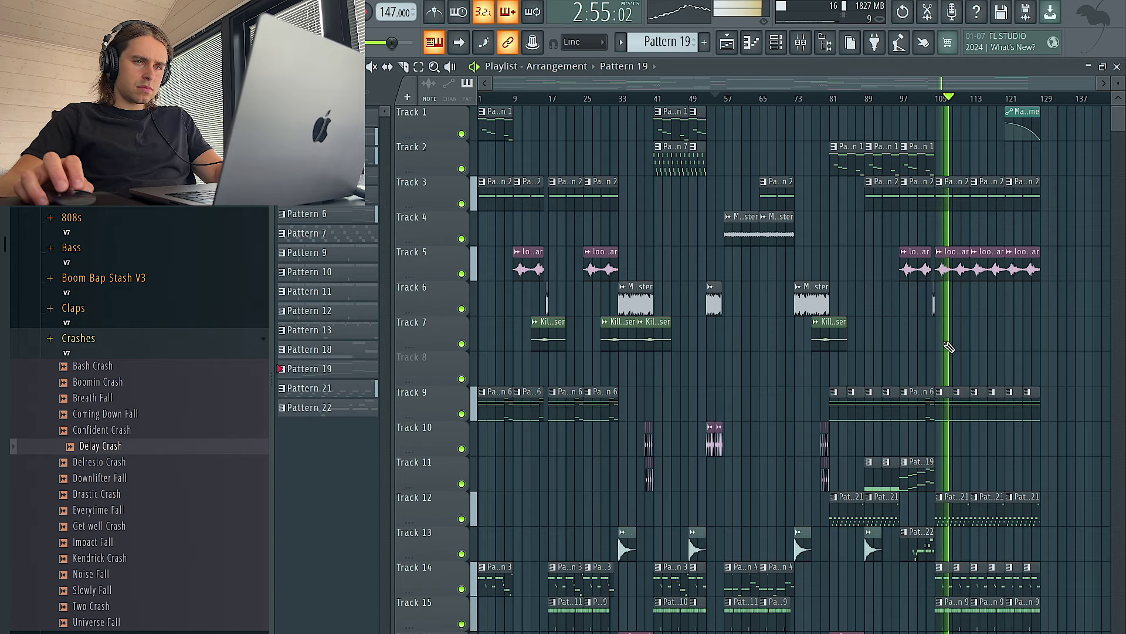
- Try a copy of the Killer Riser clip at bar 109 on Track 7 and inspect its audio clip settings
left_click(827, 338)
scroll(998, 344, "up", 2)
left_click(909, 333)
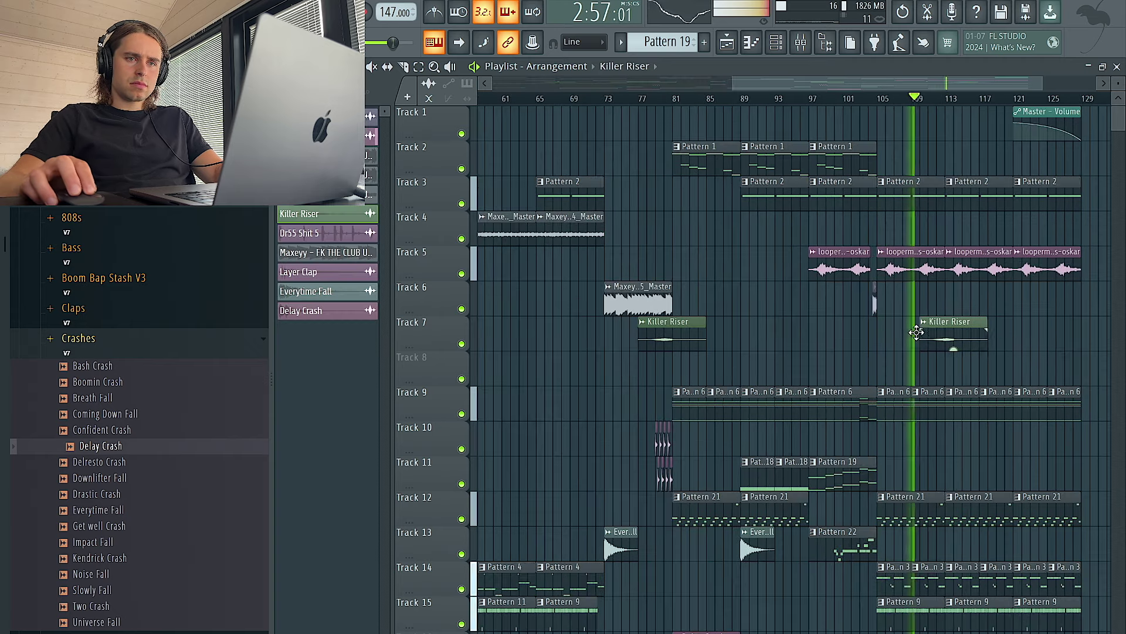
scroll(958, 367, "up", 3)
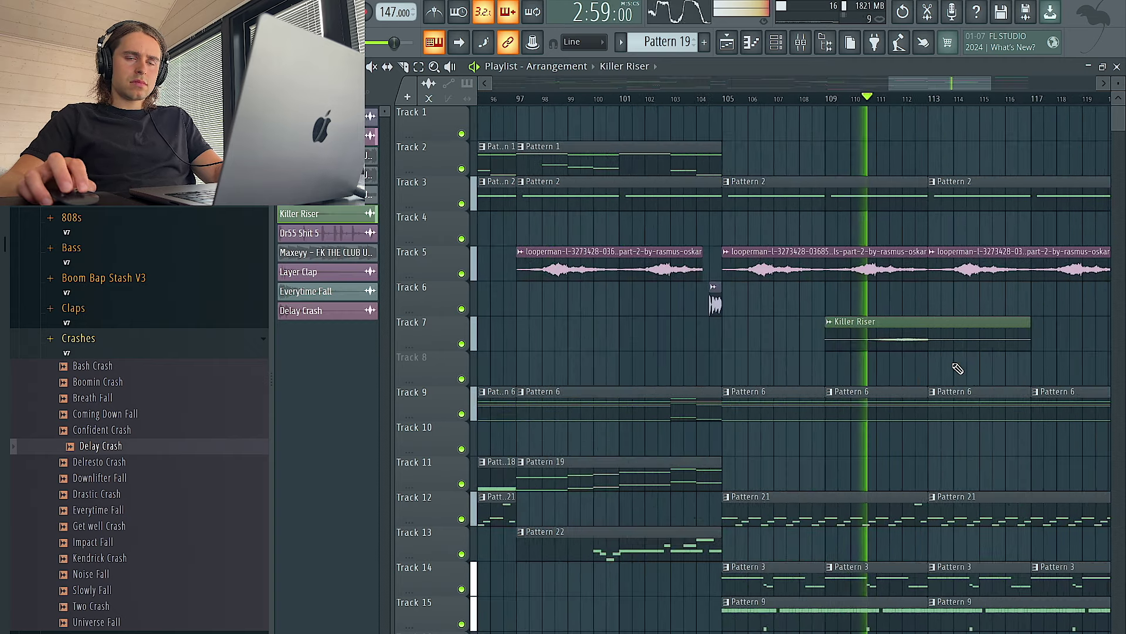
scroll(957, 366, "down", 2)
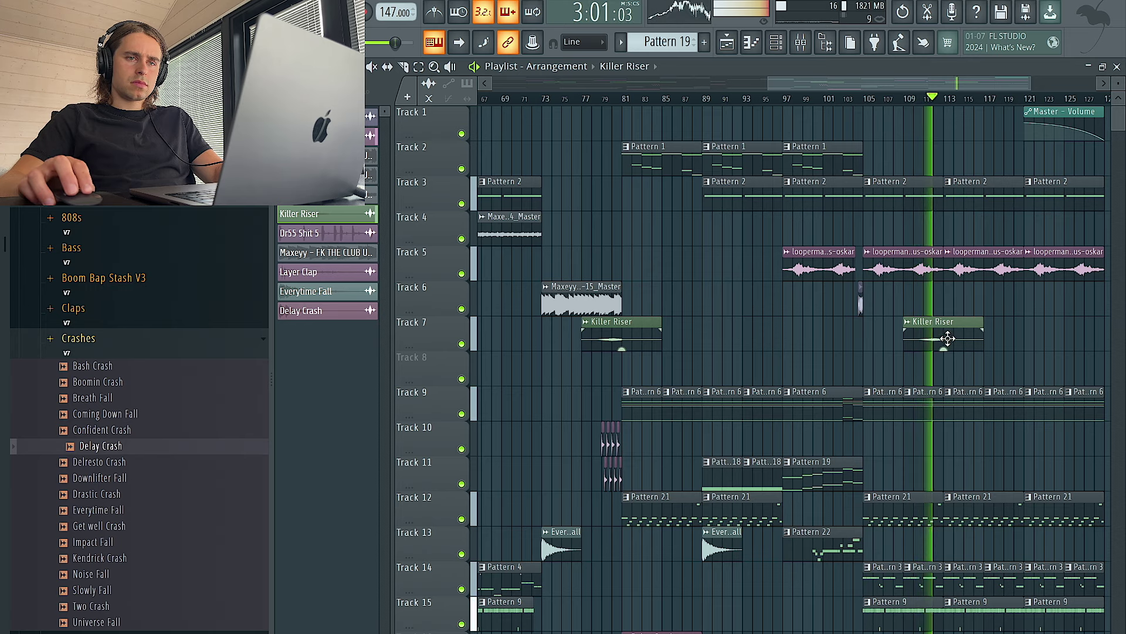
double_click(942, 343)
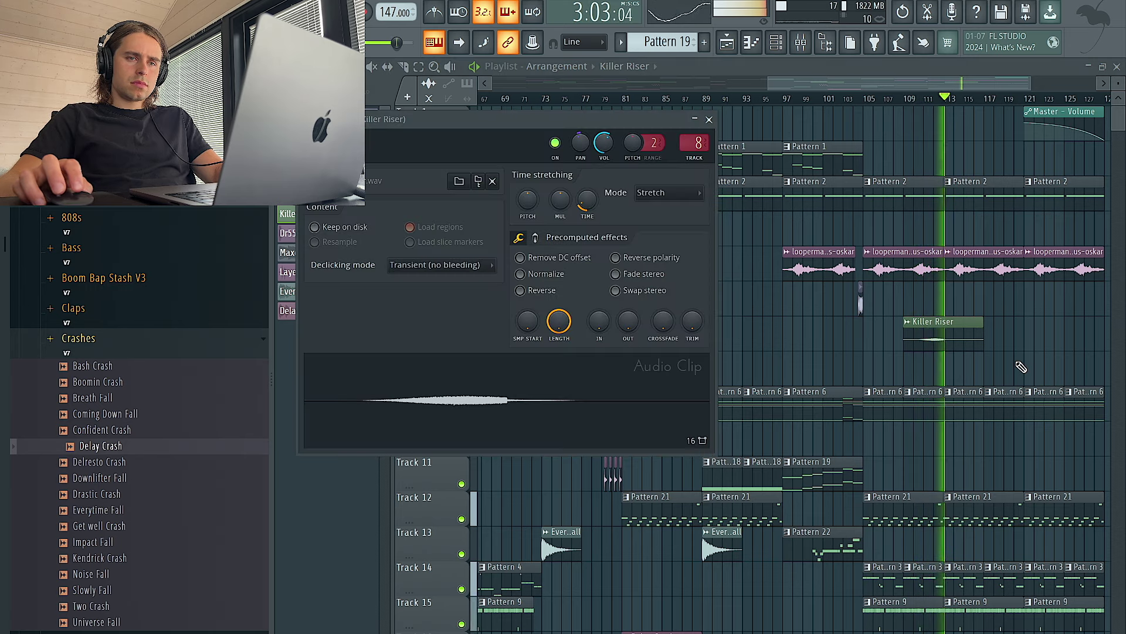
scroll(1015, 367, "down", 3)
key("Escape")
- Try the copied Killer Riser clip at bar 117 on Track 7 and remove it again
left_click_drag(978, 337, 1009, 336)
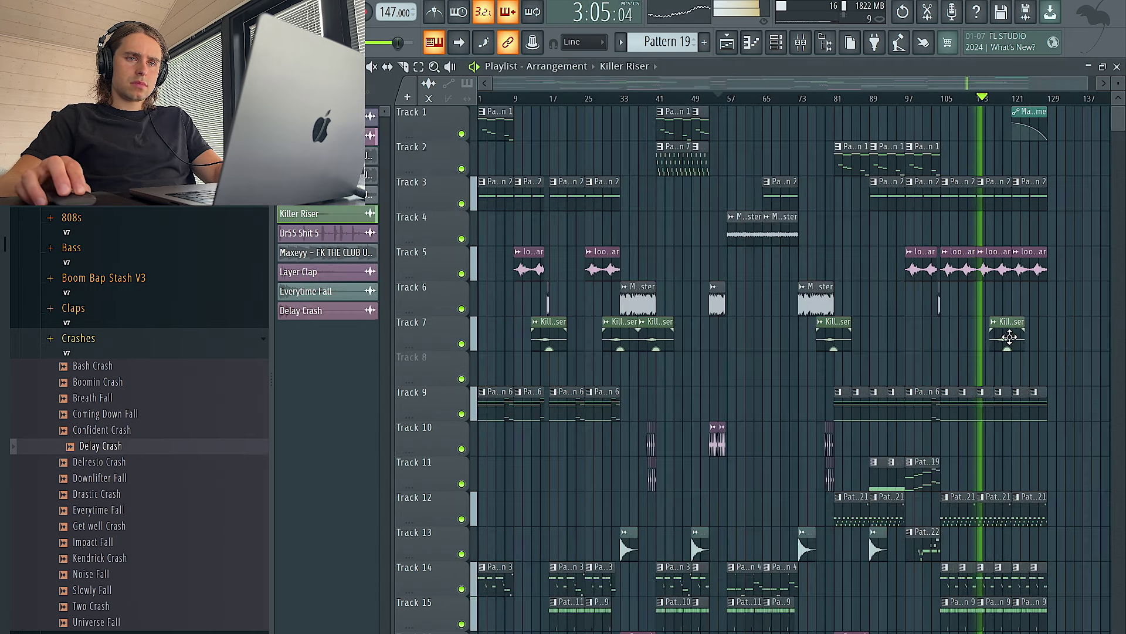
scroll(1025, 360, "up", 3)
scroll(1005, 383, "down", 3)
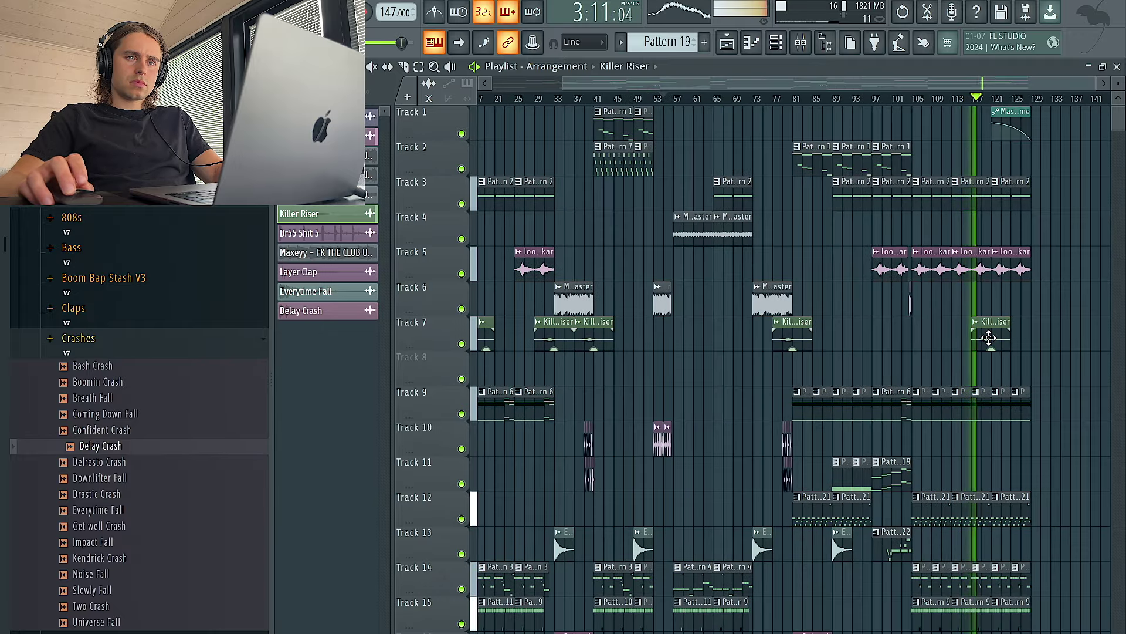
right_click(989, 338)
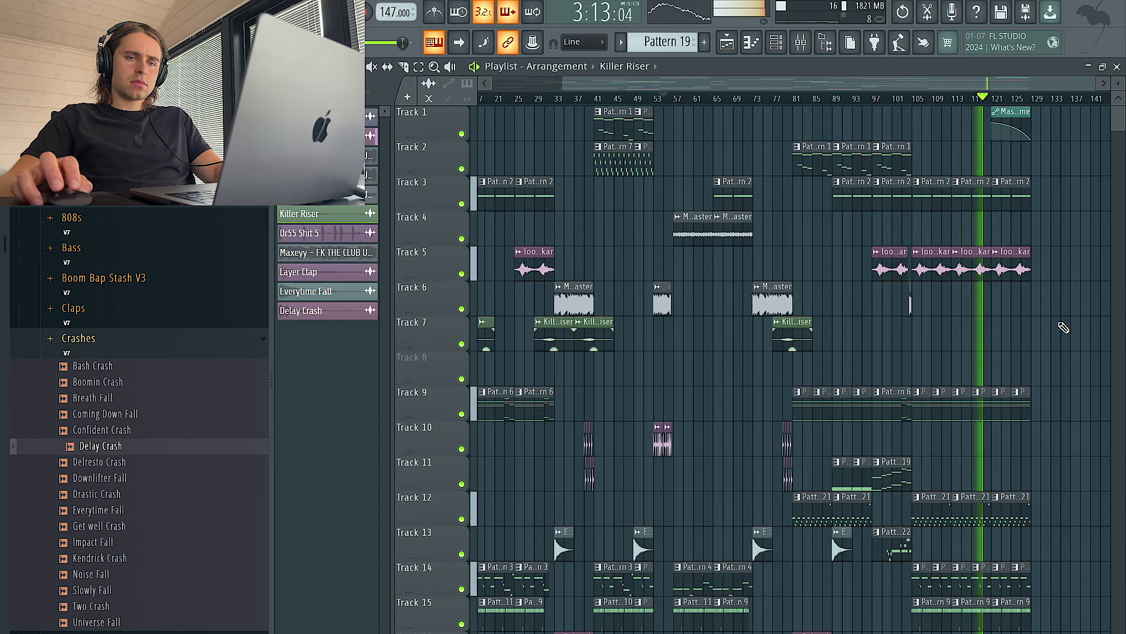
- Switch the channel rack to the unsorted channels and look over the instruments during the outro
scroll(1062, 320, "down", 1)
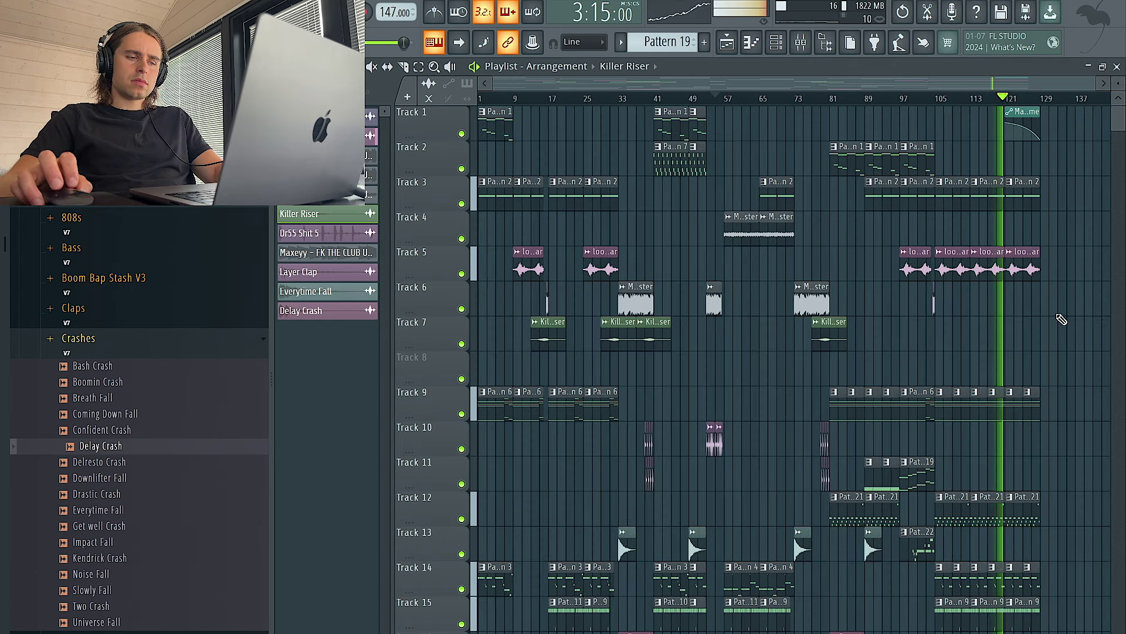
left_click(776, 42)
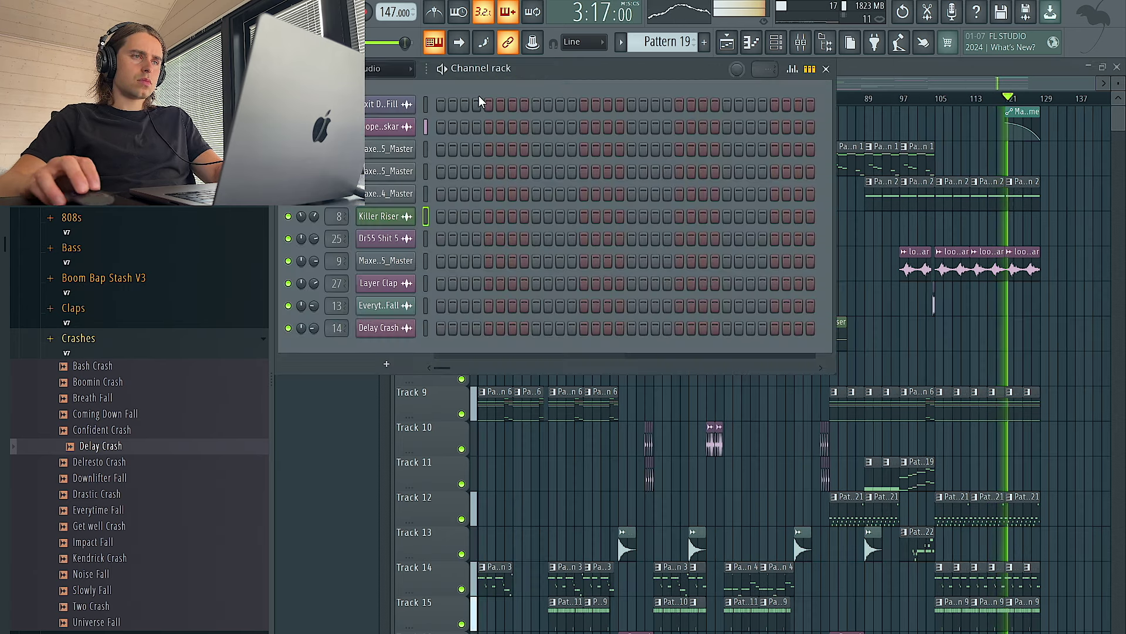
left_click(374, 69)
left_click(379, 133)
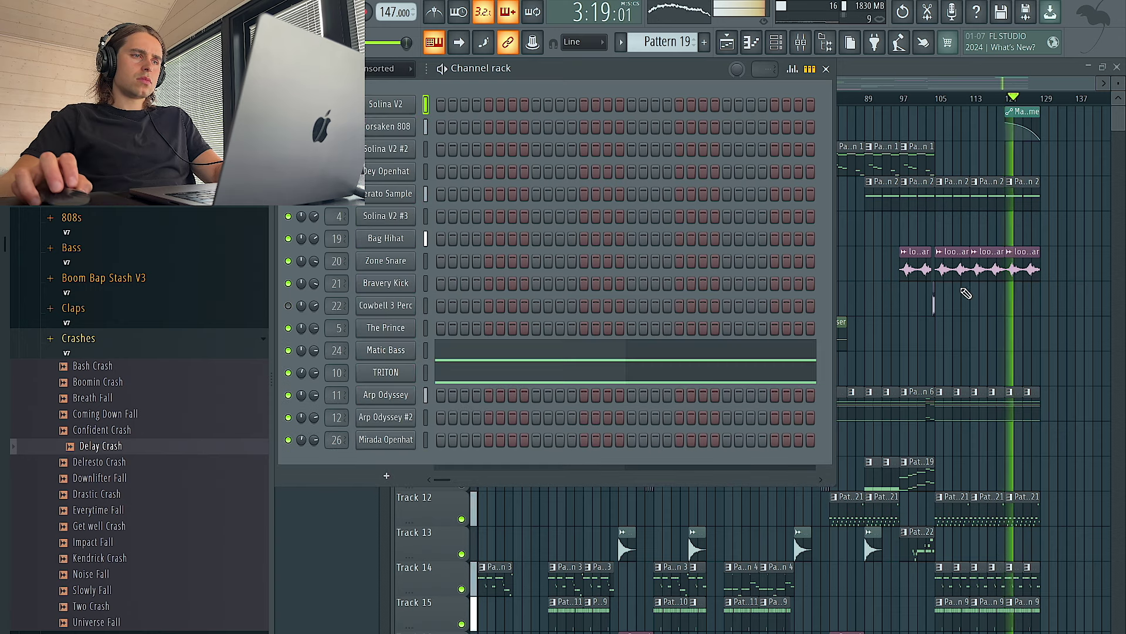
key("F6")
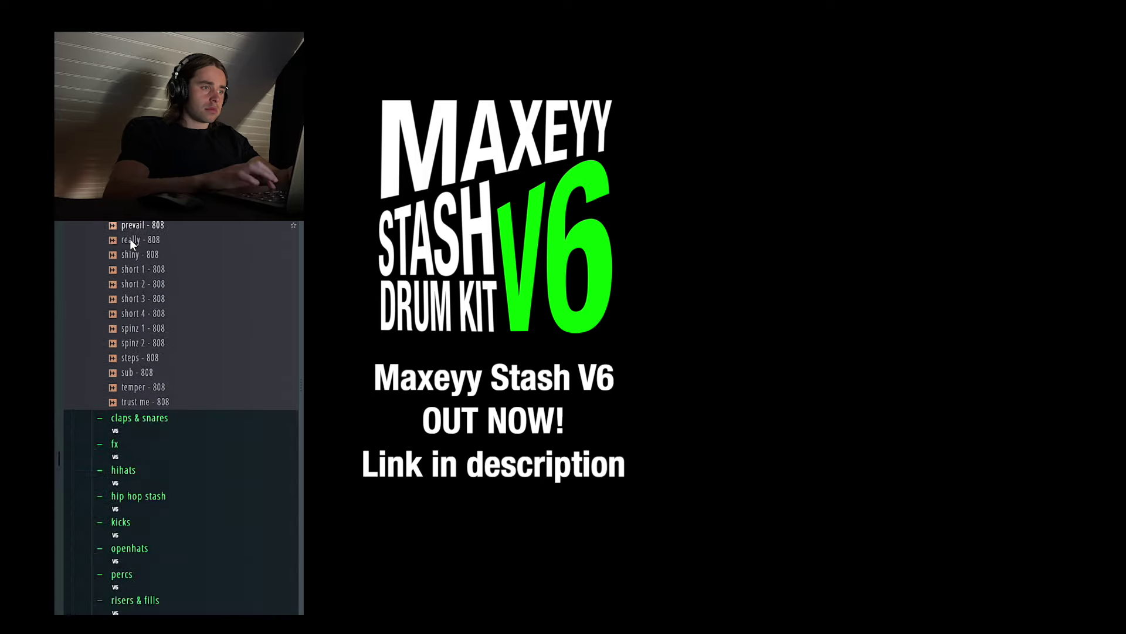
- Browse the V6 drum kit's sample folders from claps & snares through hip hop stash
left_click(139, 417)
scroll(161, 424, "down", 8)
left_click(142, 509)
scroll(142, 509, "down", 6)
left_click(142, 509)
scroll(142, 509, "down", 4)
left_click(142, 509)
left_click(144, 522)
scroll(145, 523, "down", 15)
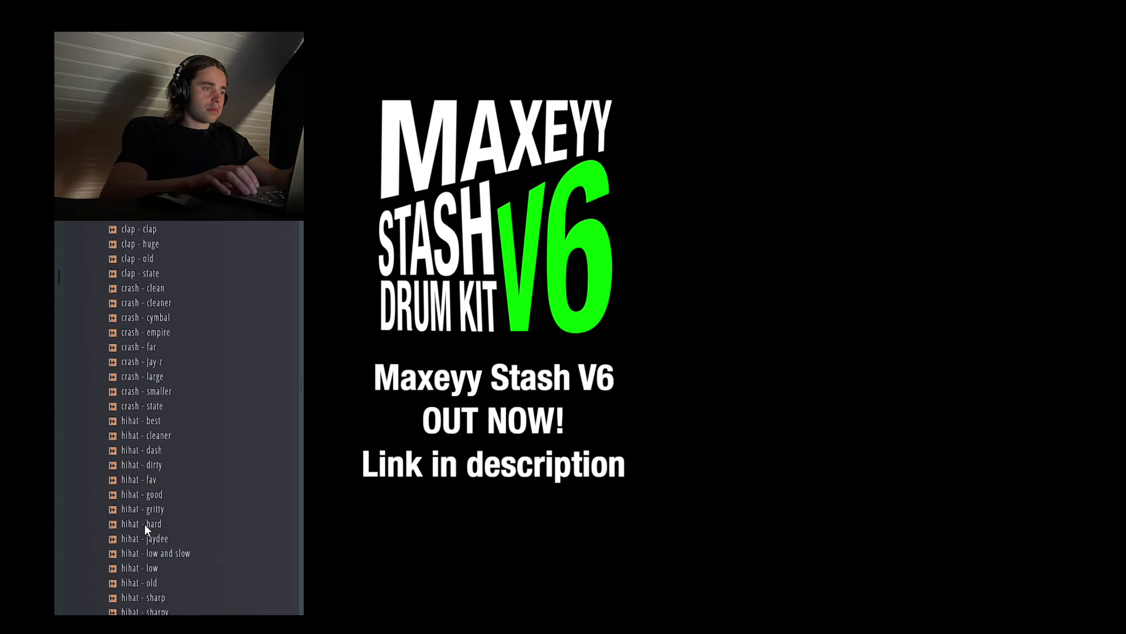
- Expand the V6 drum kit's percs folder and step through its samples down to lowcow - perc
left_click(143, 524)
scroll(144, 524, "down", 4)
left_click(143, 524)
key("Down")
key("Down")
key("Down")
key("Down")
key("Down")
key("Right")
key("Down")
key("Down")
key("Down")
key("Down")
key("Down")
key("Down")
key("Down")
key("Down")
key("Down")
key("Down")
key("Down")
key("Down")
key("Down")
key("Down")
key("Down")
key("Down")
key("Down")
key("Down")
key("Down")
key("Down")
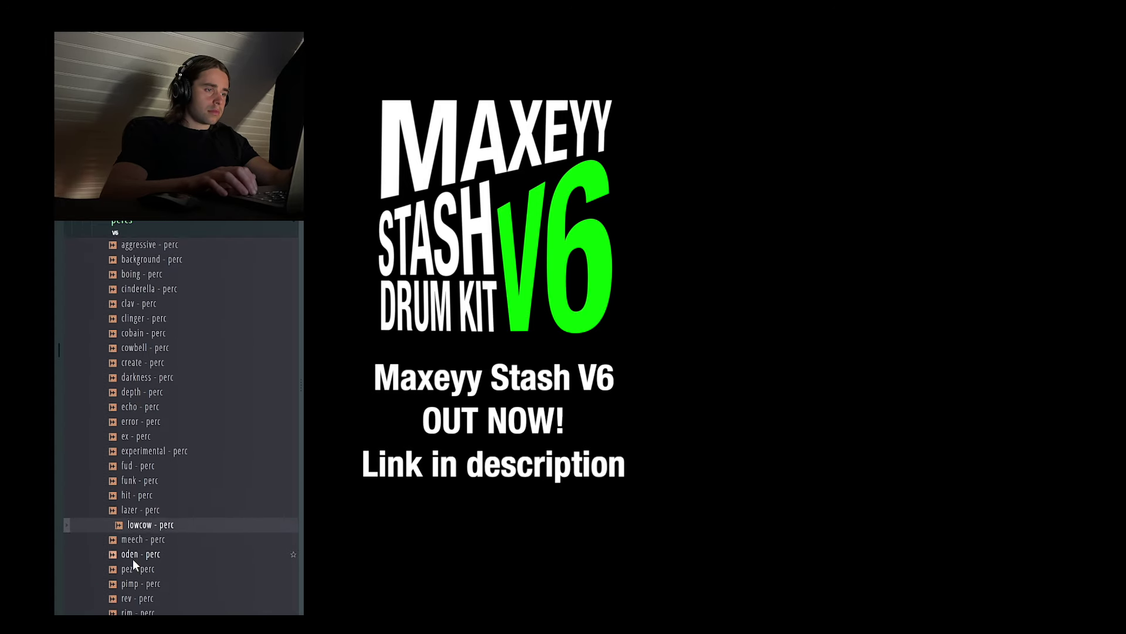